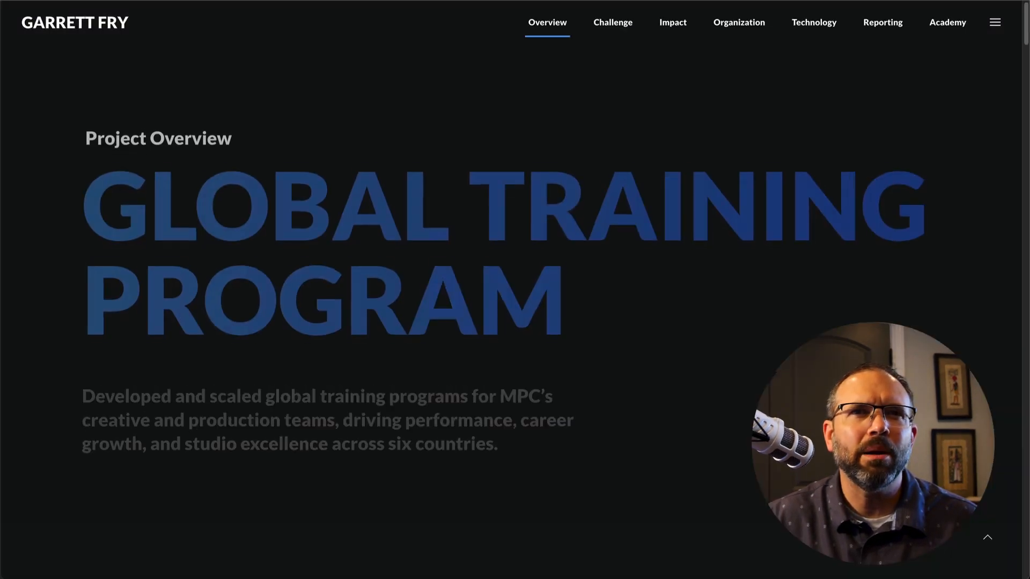
Look through the Global Training Program project page, from the overview down to the training events and masterclasses section.
scroll(515, 289, "down", 5)
scroll(515, 290, "down", 10)
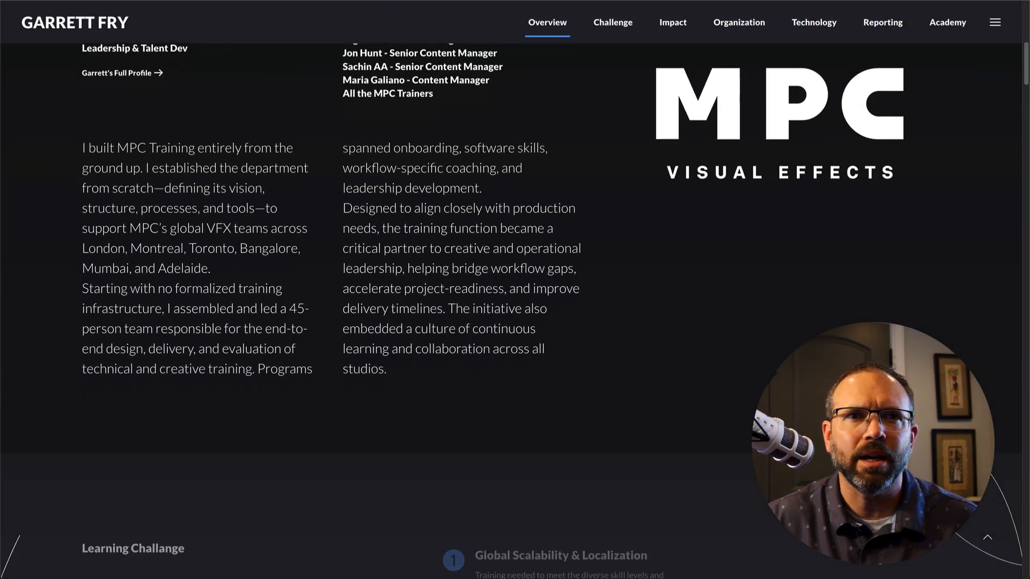
scroll(514, 290, "down", 10)
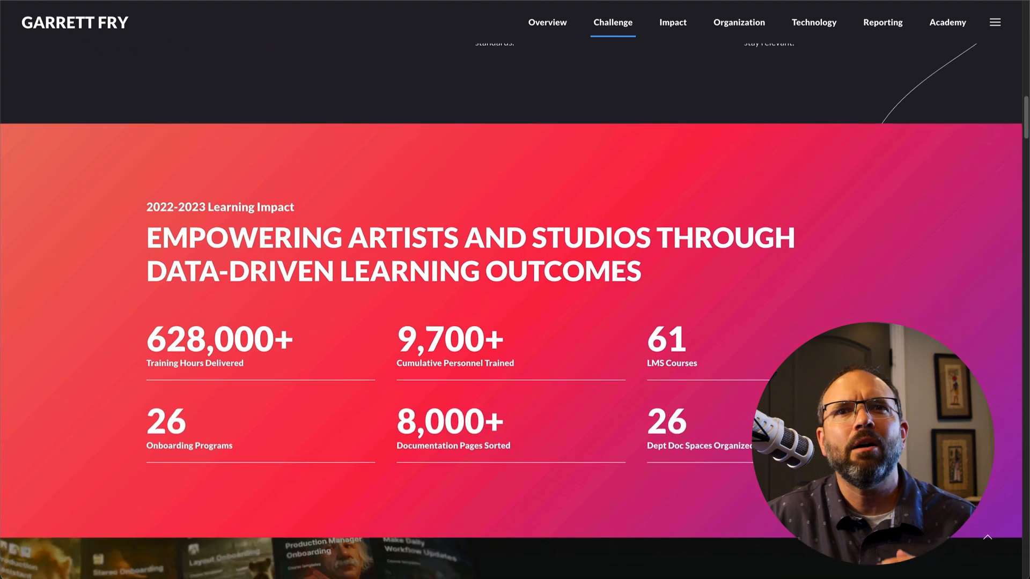
scroll(515, 290, "down", 10)
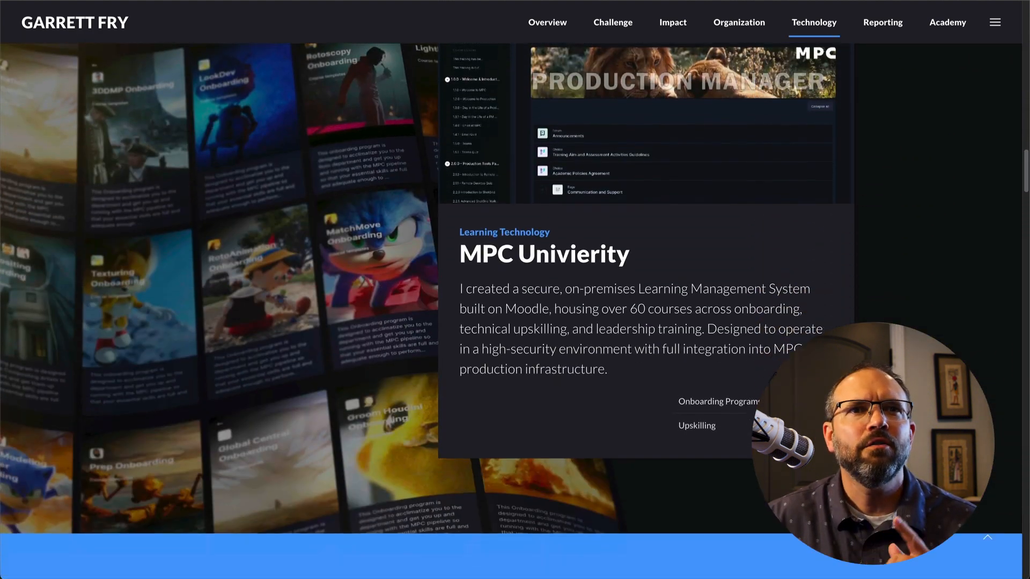
scroll(515, 290, "down", 10)
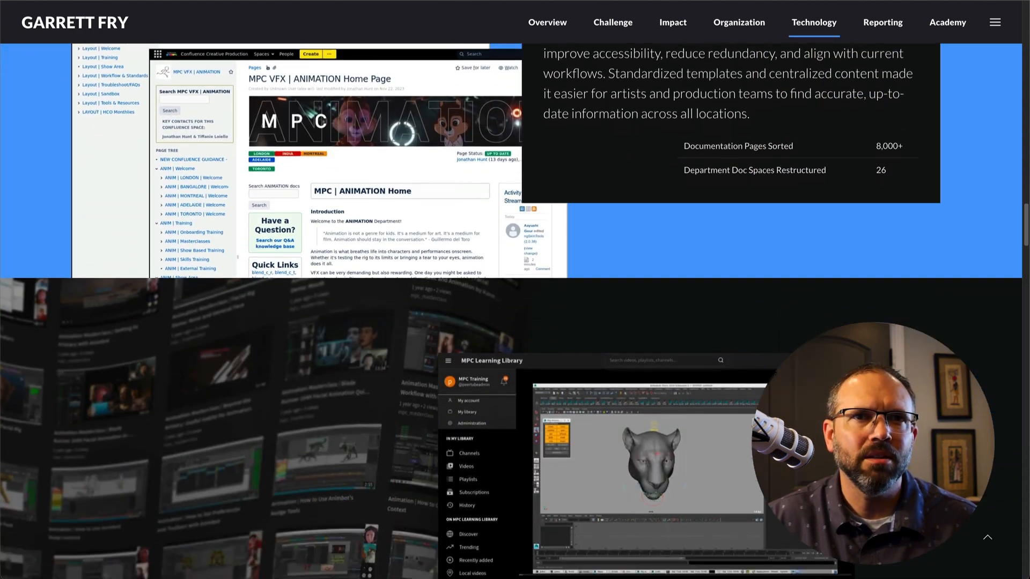
scroll(515, 290, "down", 10)
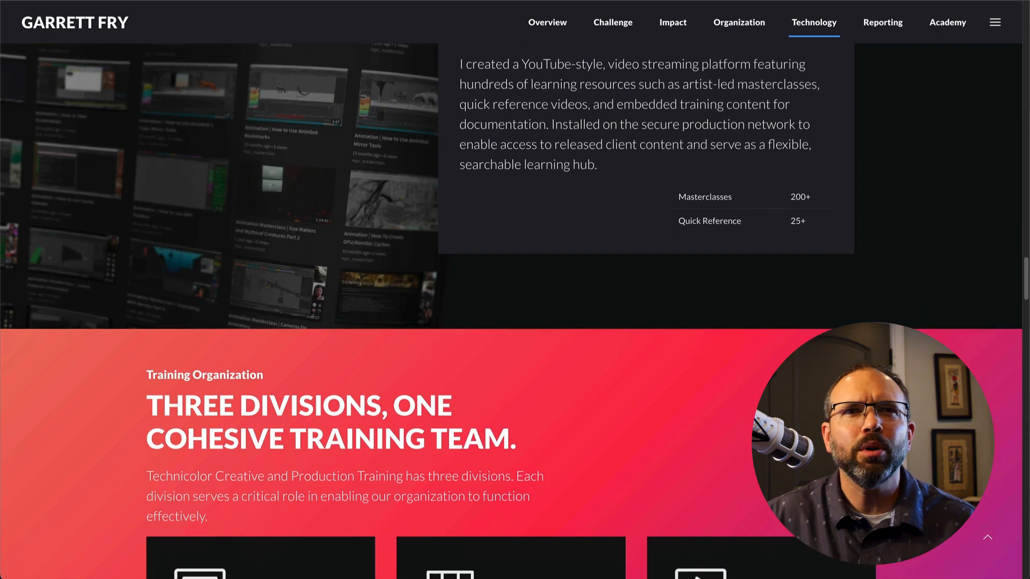
scroll(515, 289, "down", 10)
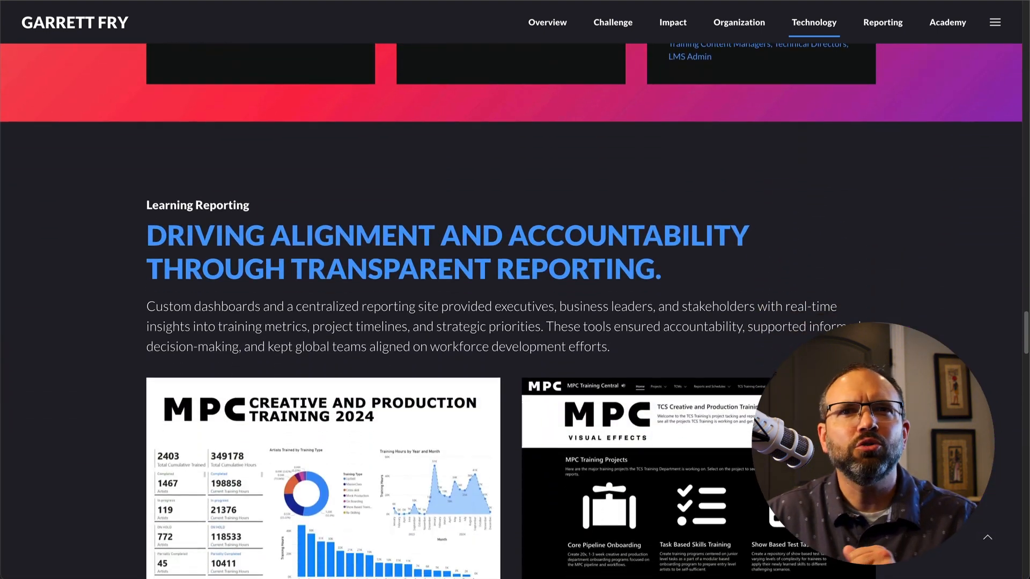
scroll(515, 290, "down", 10)
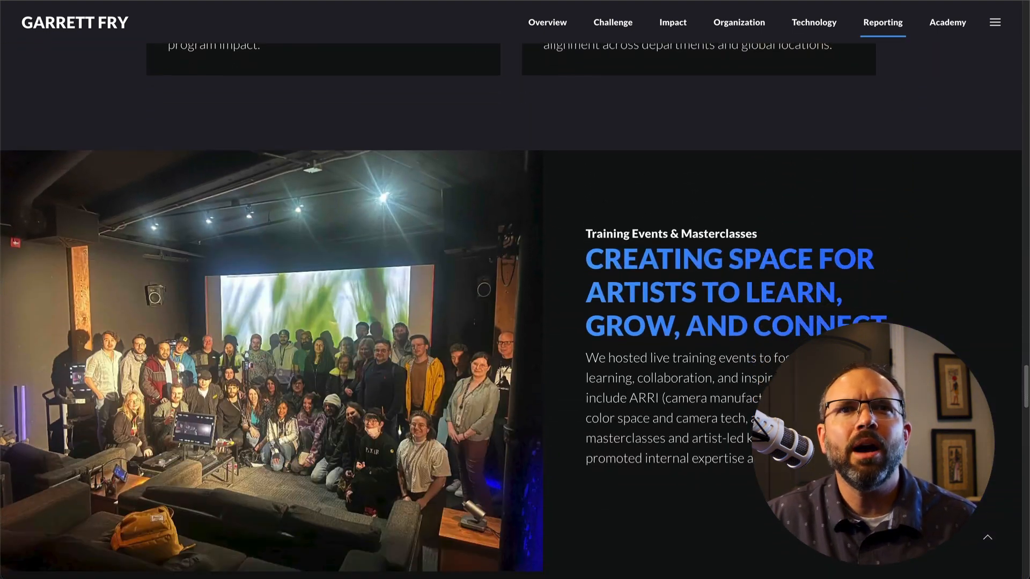
scroll(515, 289, "down", 10)
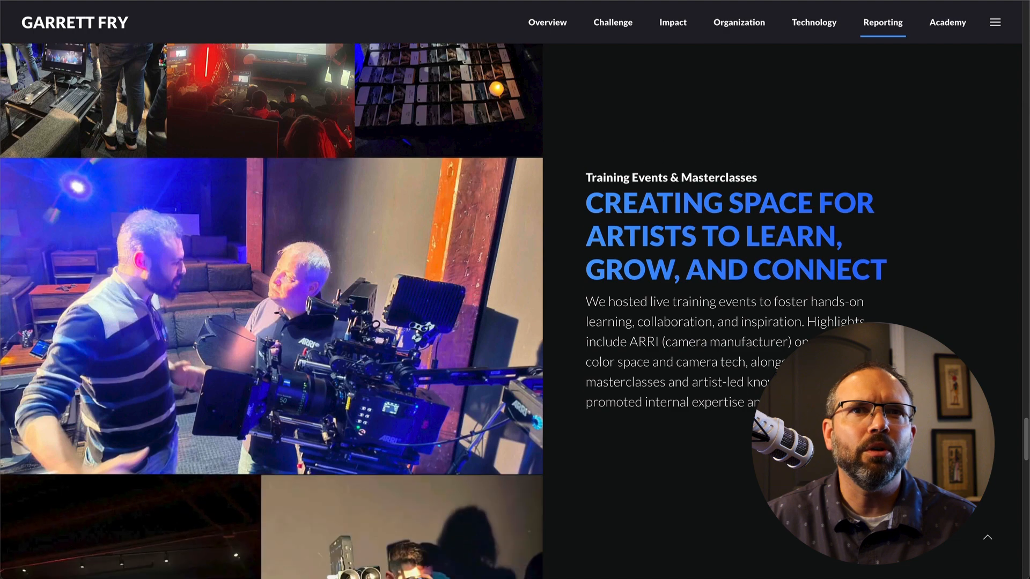
scroll(515, 290, "down", 5)
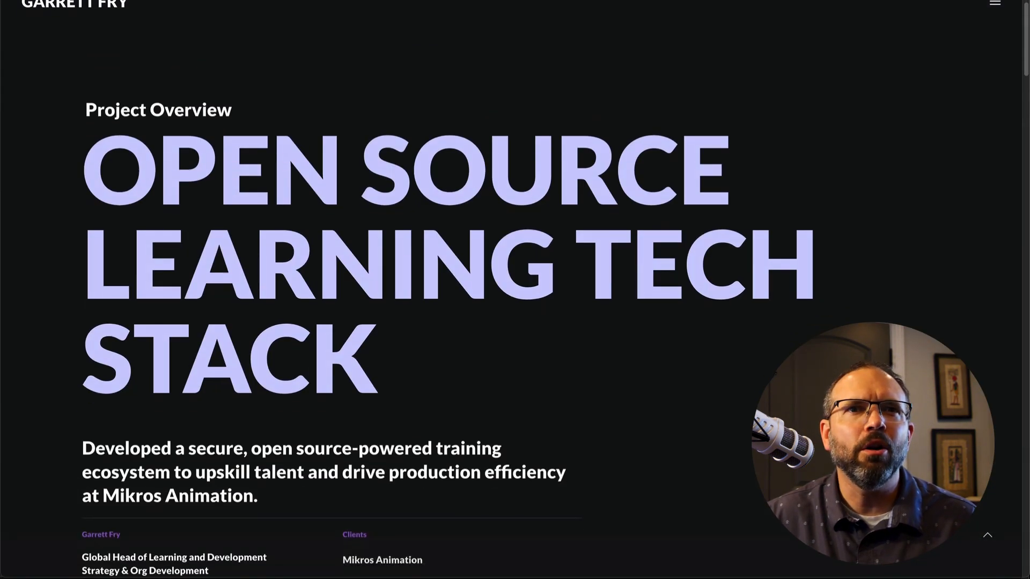
Look over the Open Source Learning Tech Stack project page, including its role, client and description.
scroll(514, 290, "down", 3)
scroll(515, 289, "down", 10)
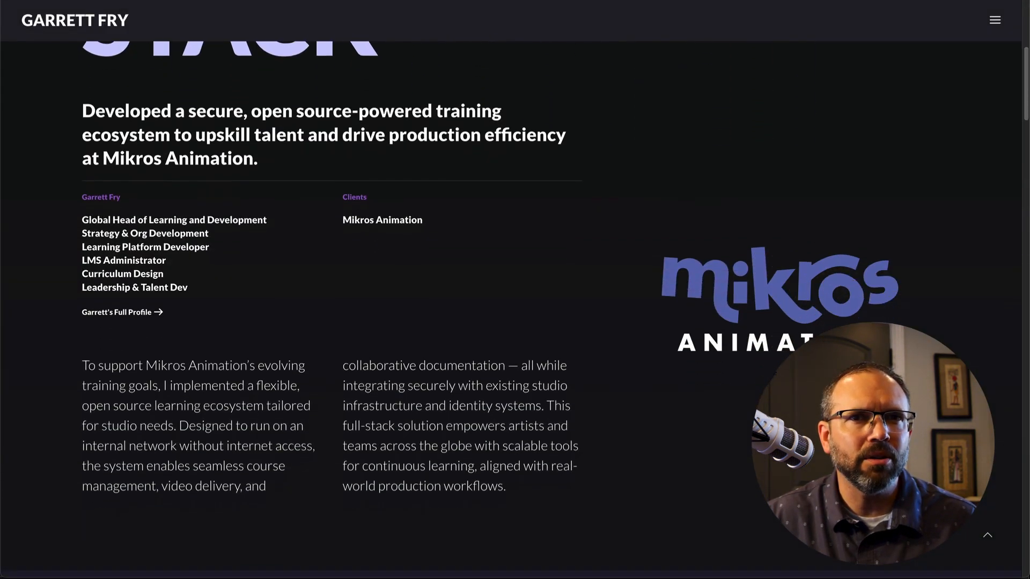
scroll(515, 290, "down", 10)
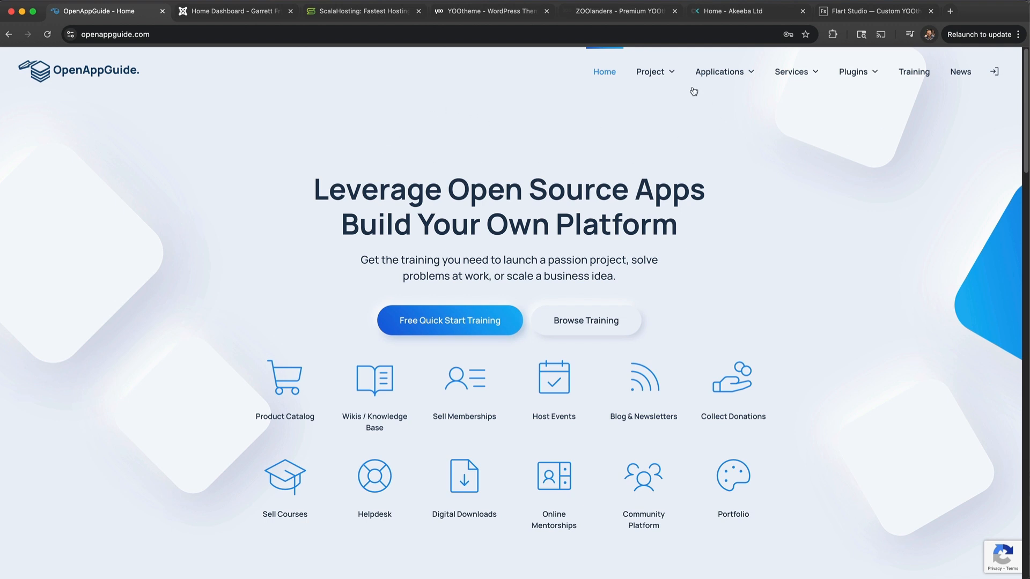
Go to the Project section of OpenAppGuide and open the Portfolio project.
mouse_move(722, 74)
left_click(651, 72)
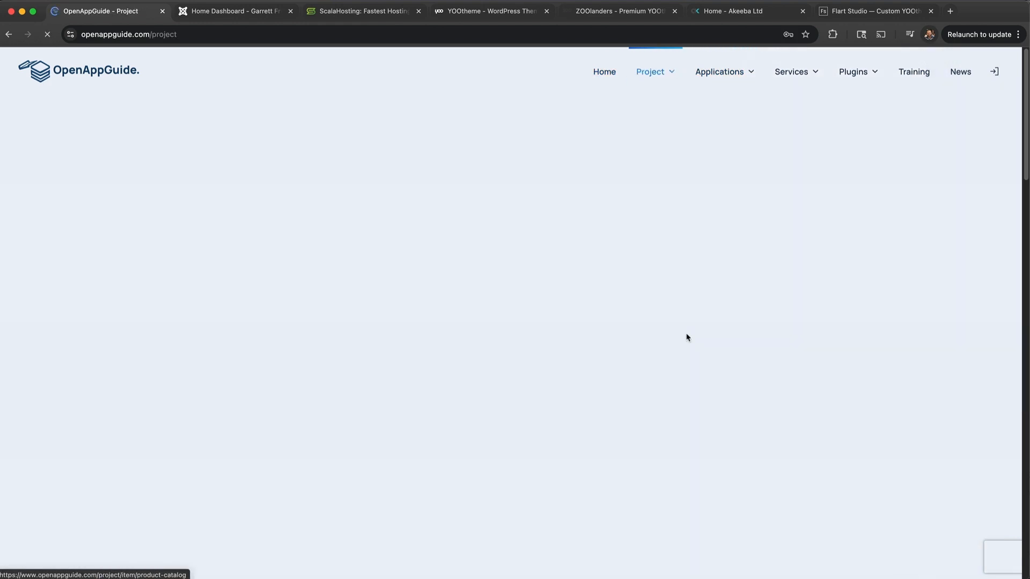
scroll(740, 338, "down", 3)
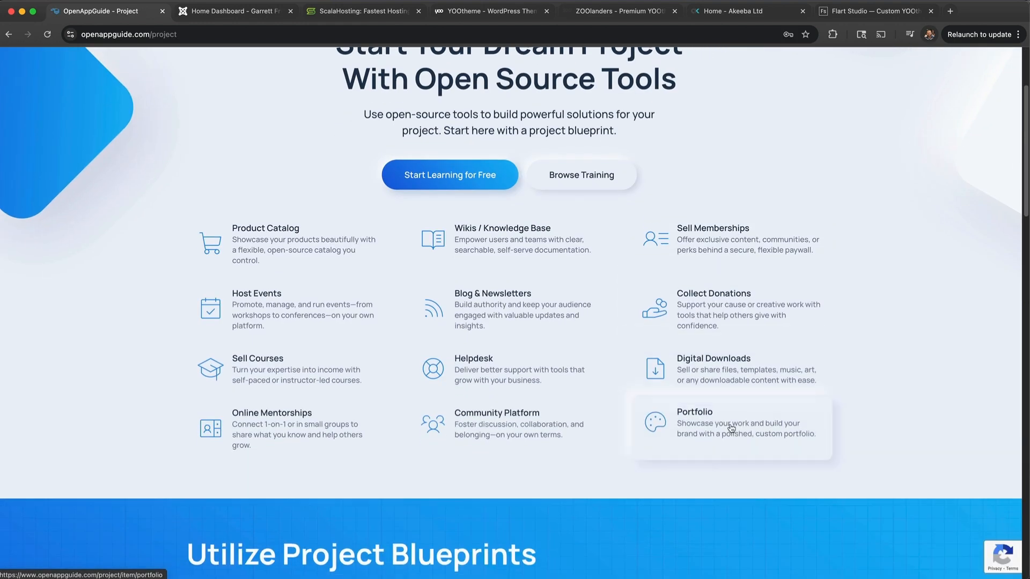
left_click(725, 432)
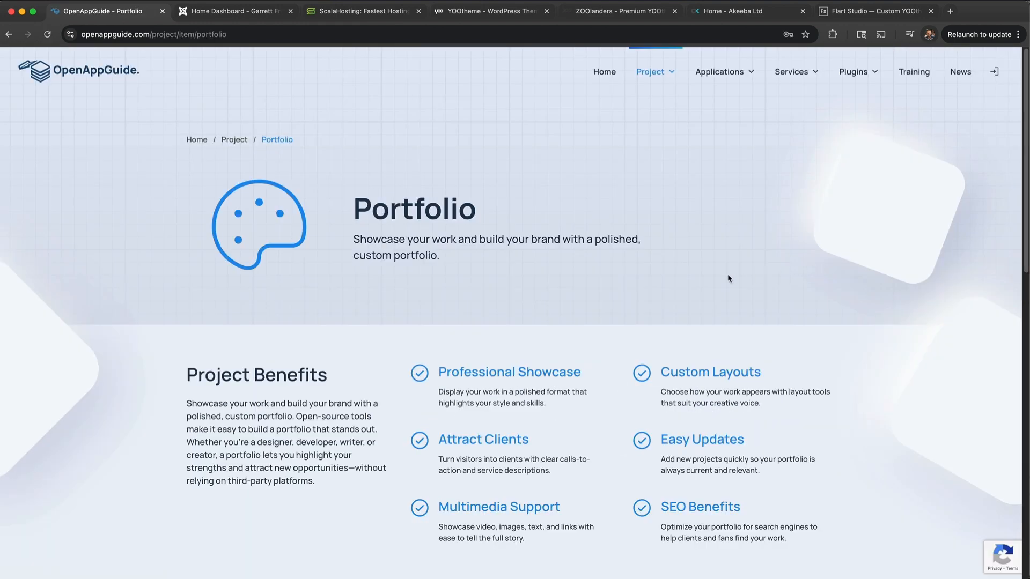
Open the "Showcase Your Work with a Joomla! Portfolio" blueprint from the Project Blueprints section.
scroll(724, 279, "down", 4)
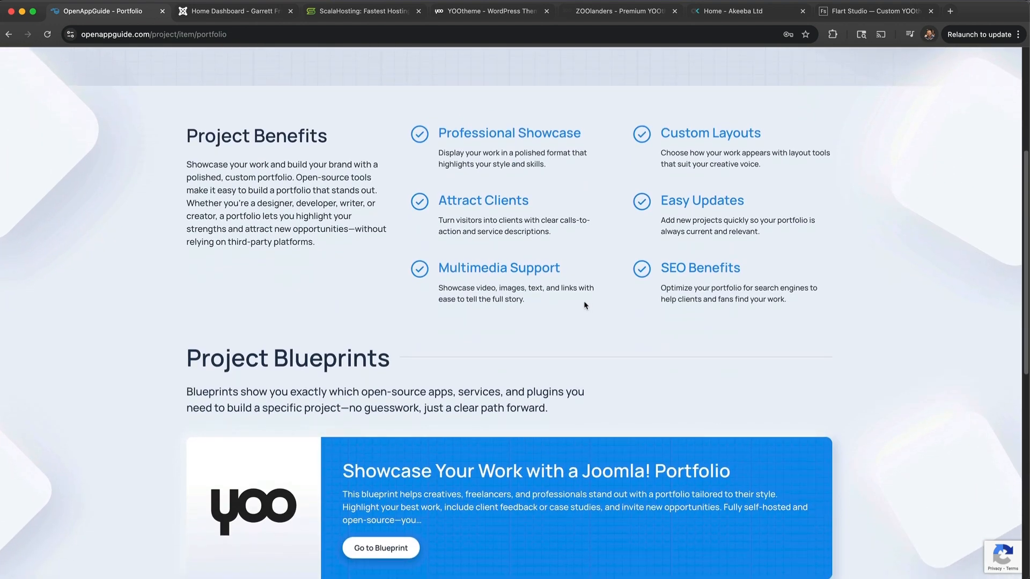
scroll(440, 473, "down", 1)
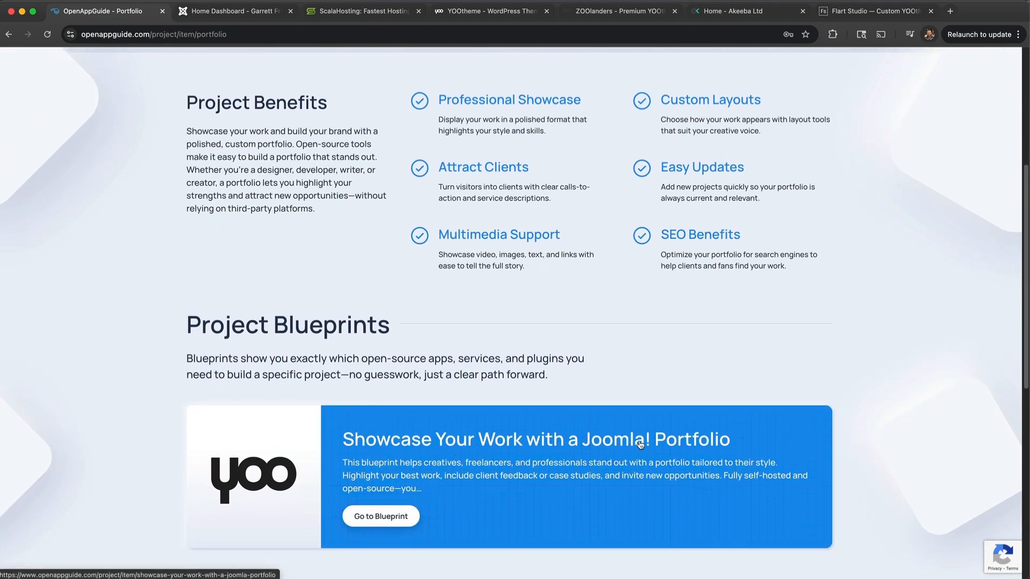
left_click(379, 521)
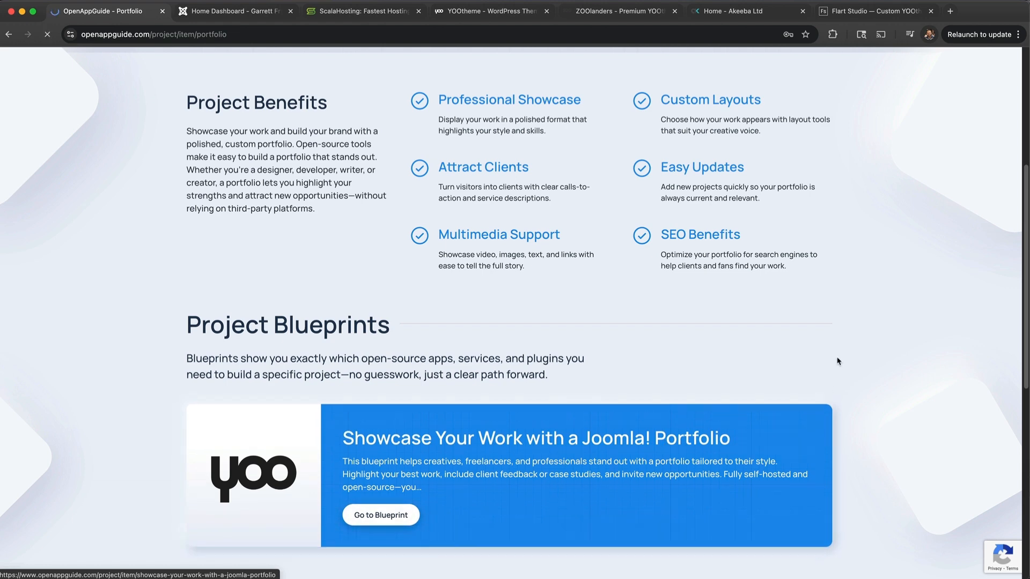
Review the blueprint's Project Objective and the Project Kit's Setup, Core, Utilities and Add-Ons tools.
scroll(647, 334, "down", 7)
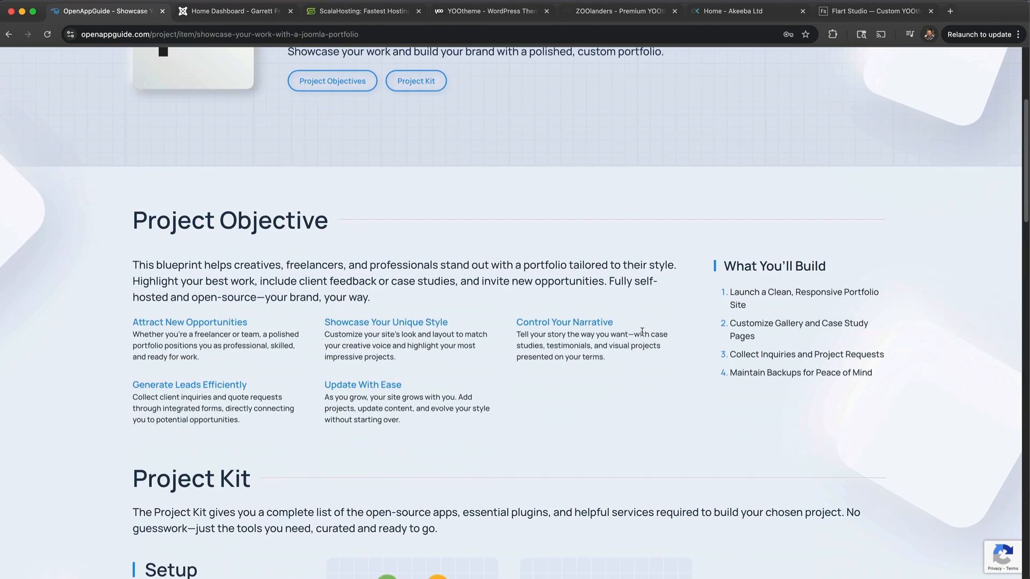
scroll(642, 332, "down", 5)
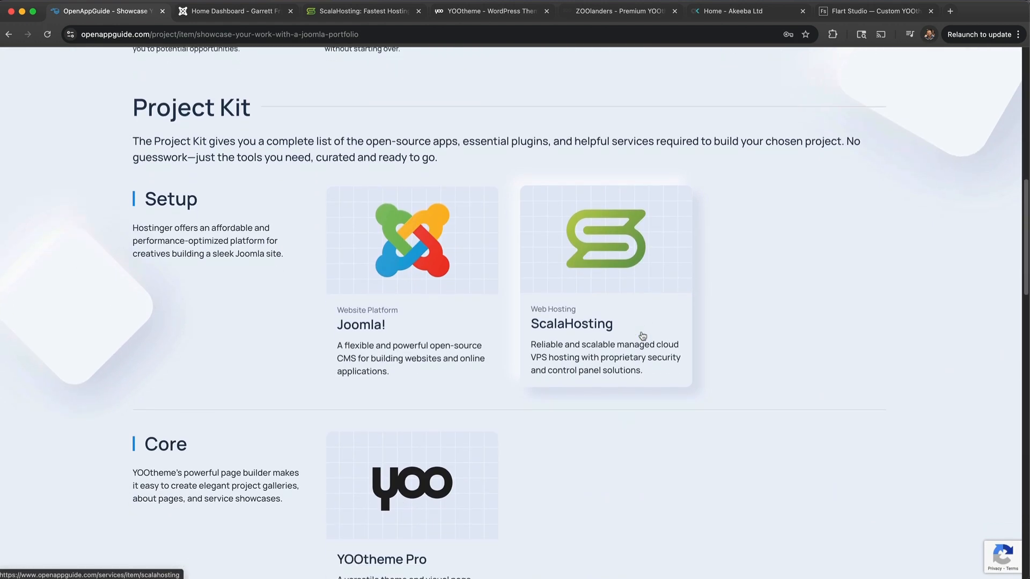
scroll(759, 384, "down", 1)
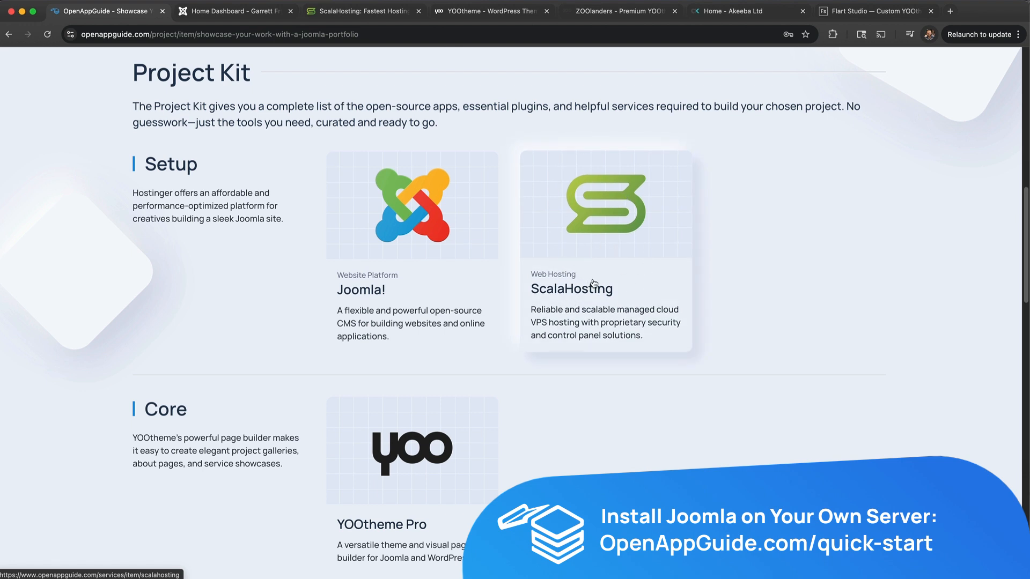
scroll(649, 329, "down", 5)
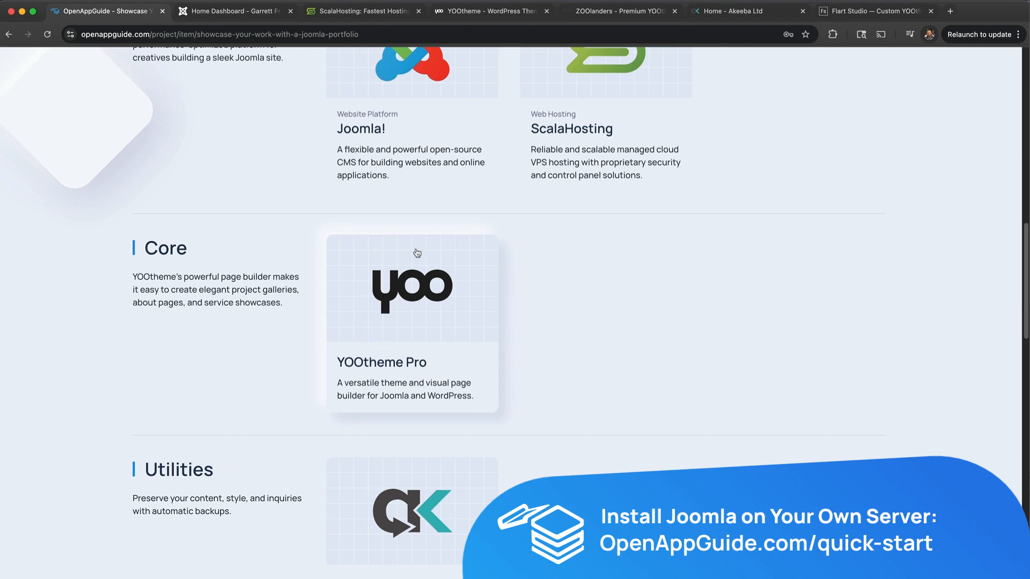
scroll(569, 331, "down", 5)
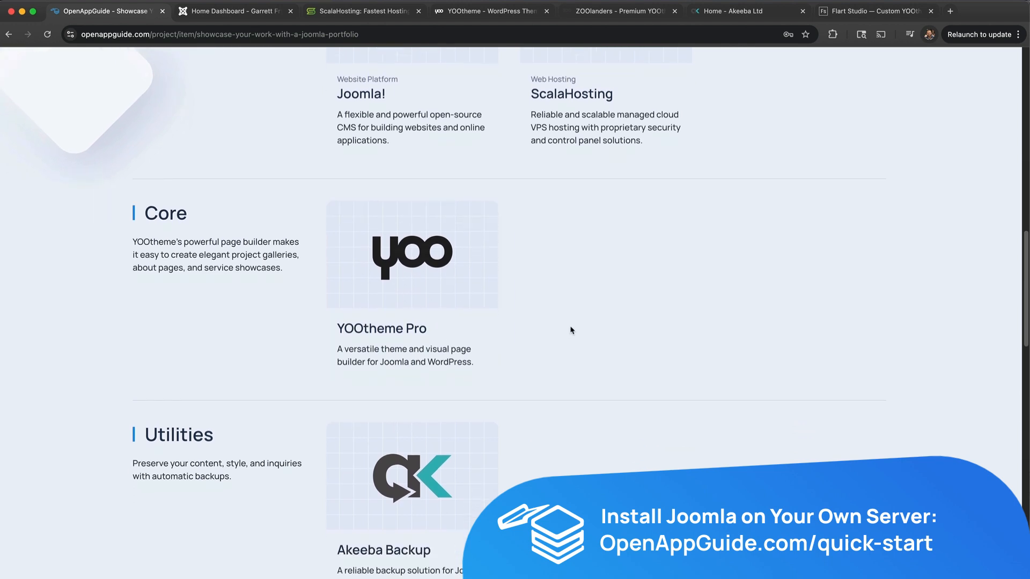
scroll(583, 329, "down", 2)
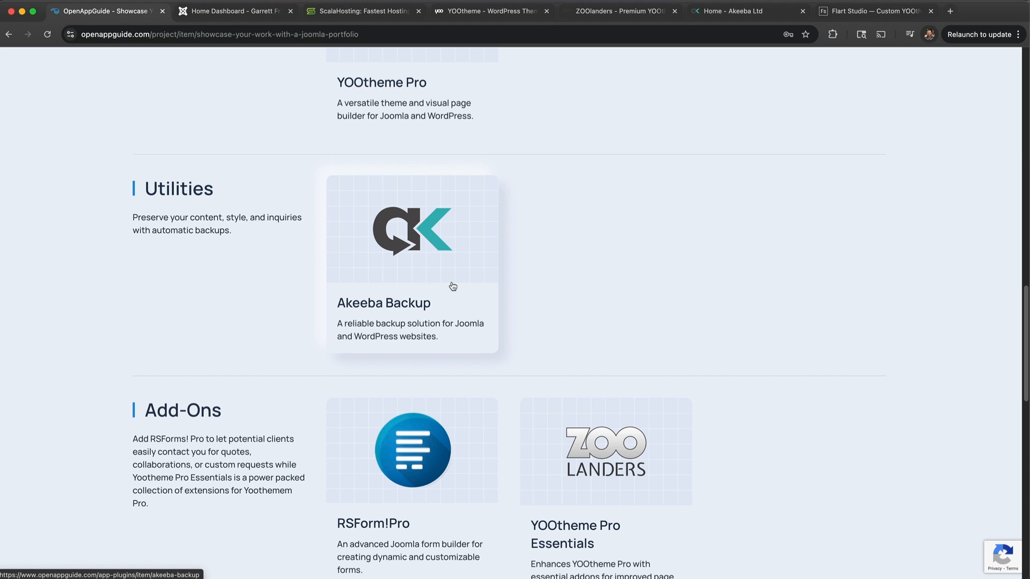
scroll(499, 269, "down", 3)
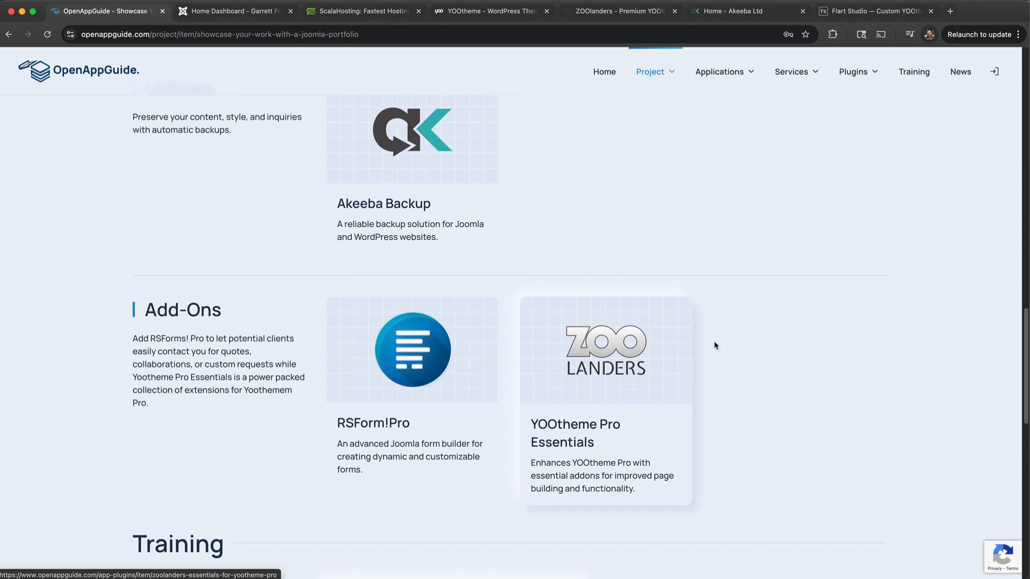
Switch to the ScalaHosting site, open its Web Hosting page and go to the Shared Hosting Plans.
left_click(342, 7)
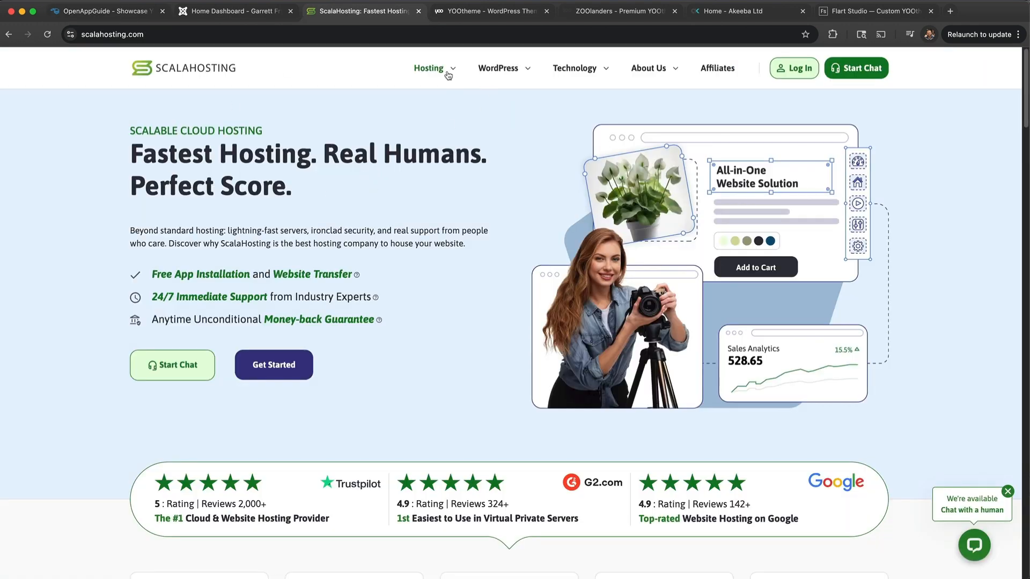
mouse_move(433, 74)
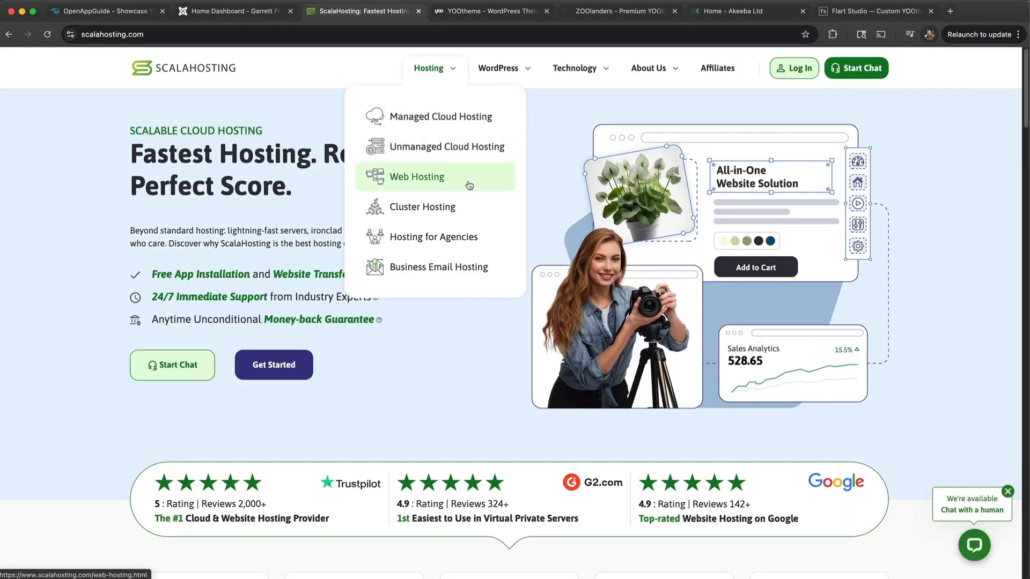
left_click(451, 181)
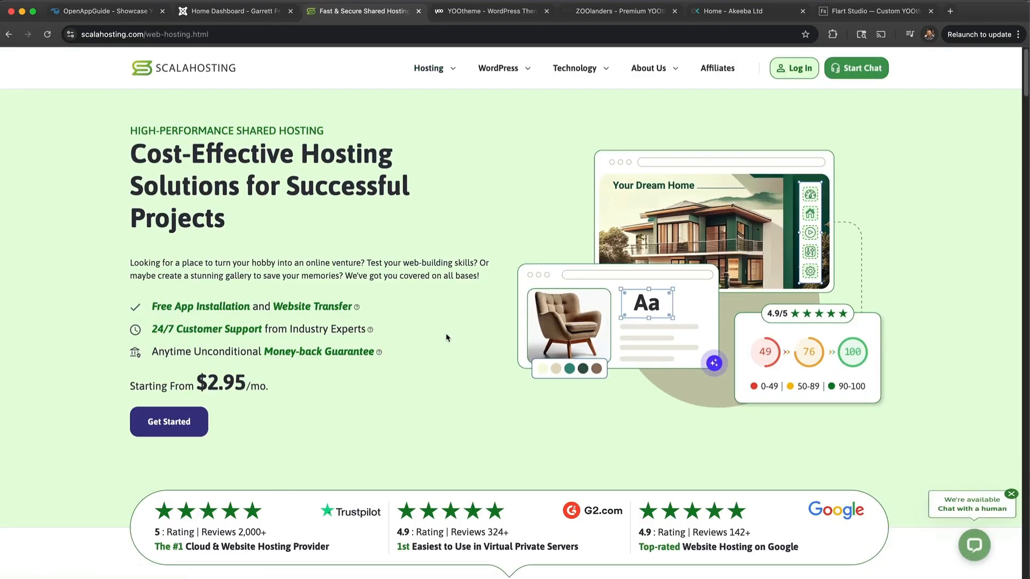
scroll(449, 338, "down", 10)
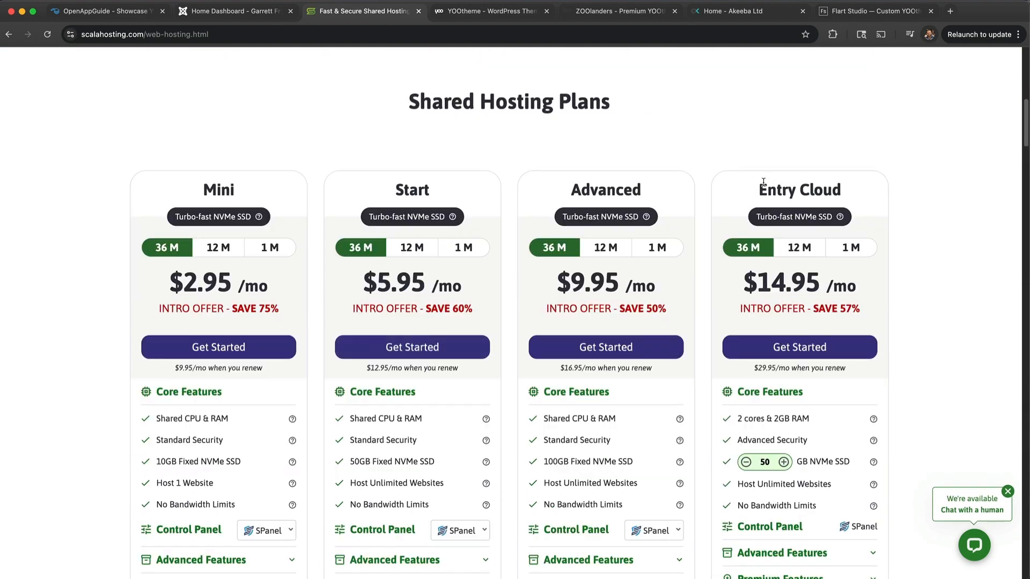
Highlight the Entry Cloud plan's name and view its features alongside the other shared hosting plans.
left_click_drag(758, 185, 854, 195)
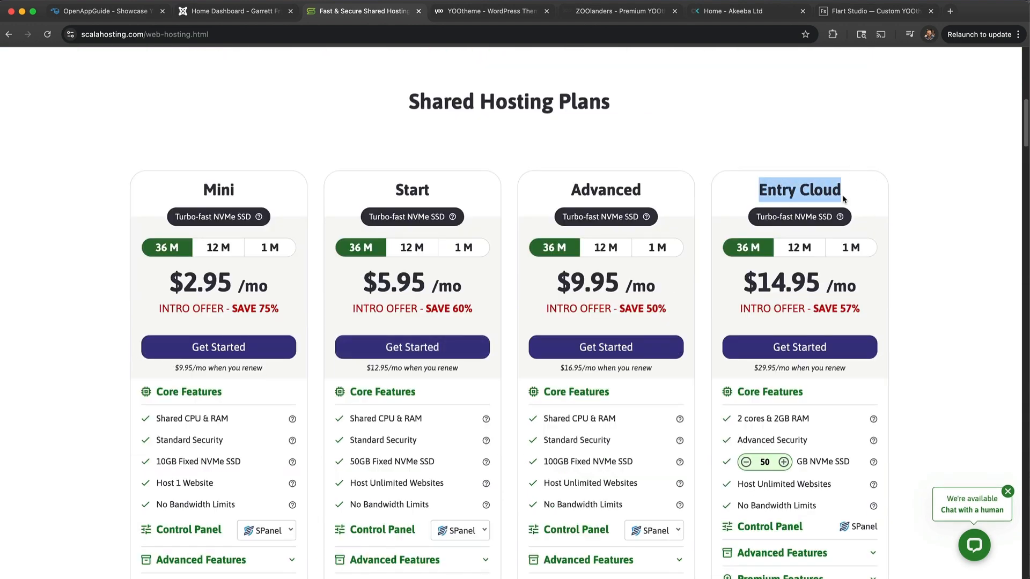
scroll(871, 224, "down", 2)
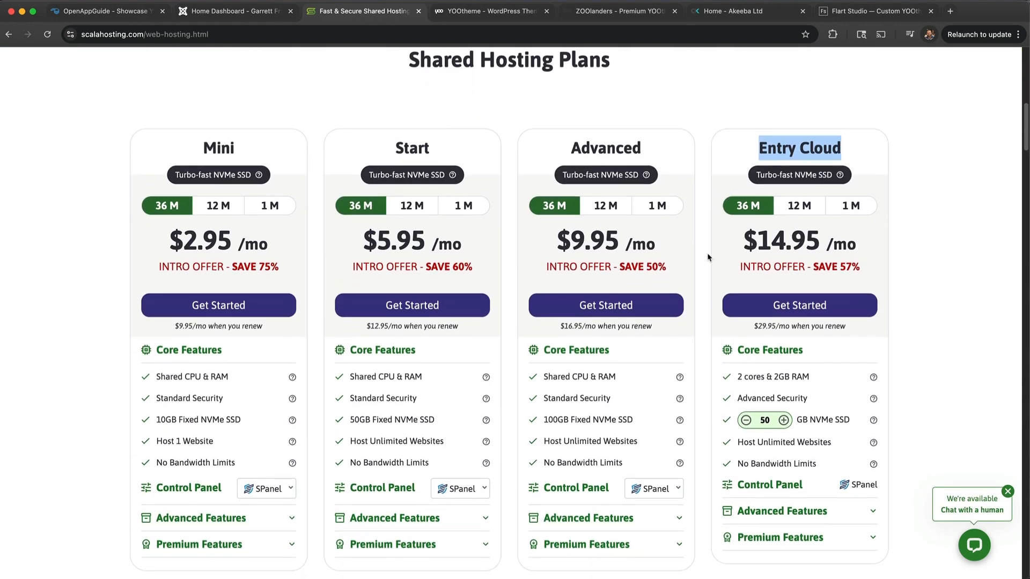
scroll(706, 262, "down", 1)
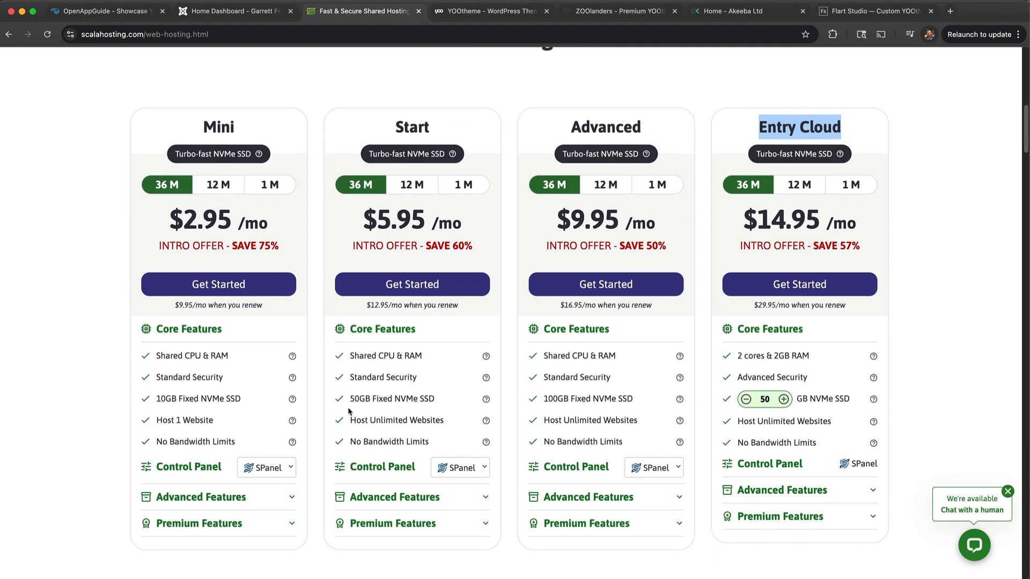
Compare the Mini, Start and Advanced shared hosting plans by highlighting across their columns, then clear the selection.
left_click_drag(169, 126, 664, 116)
left_click(660, 113)
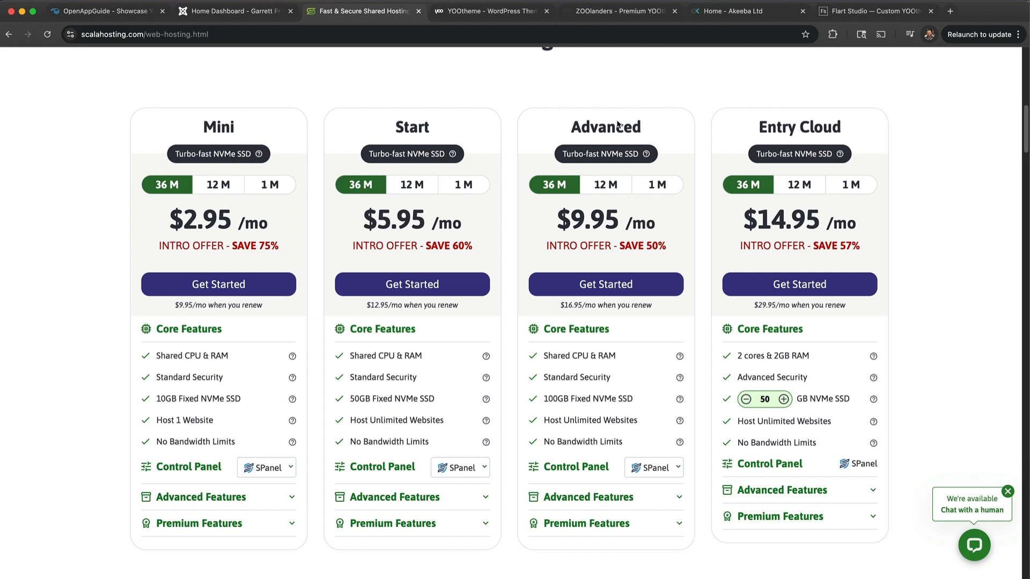
left_click_drag(246, 119, 644, 102)
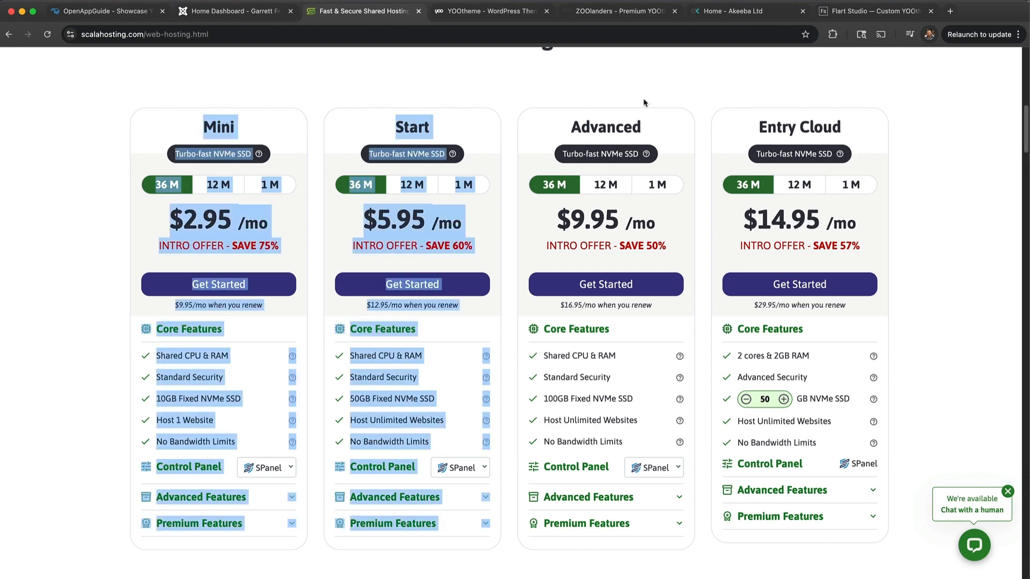
left_click(688, 131)
Highlight the Entry Cloud plan's name and its CPU and RAM feature for review, then clear the selection.
left_click_drag(753, 125, 847, 127)
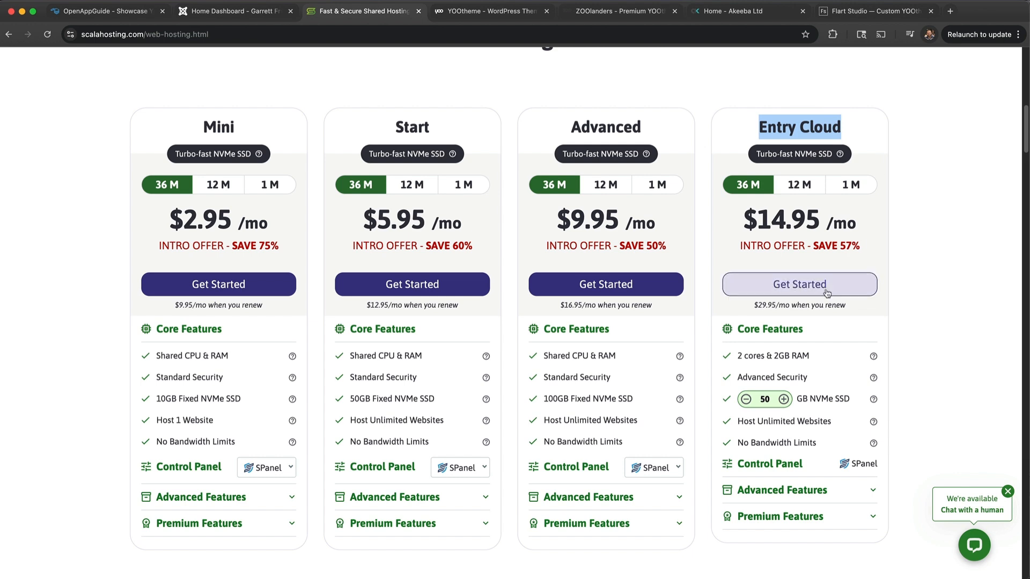
left_click_drag(736, 356, 743, 377)
left_click(935, 371)
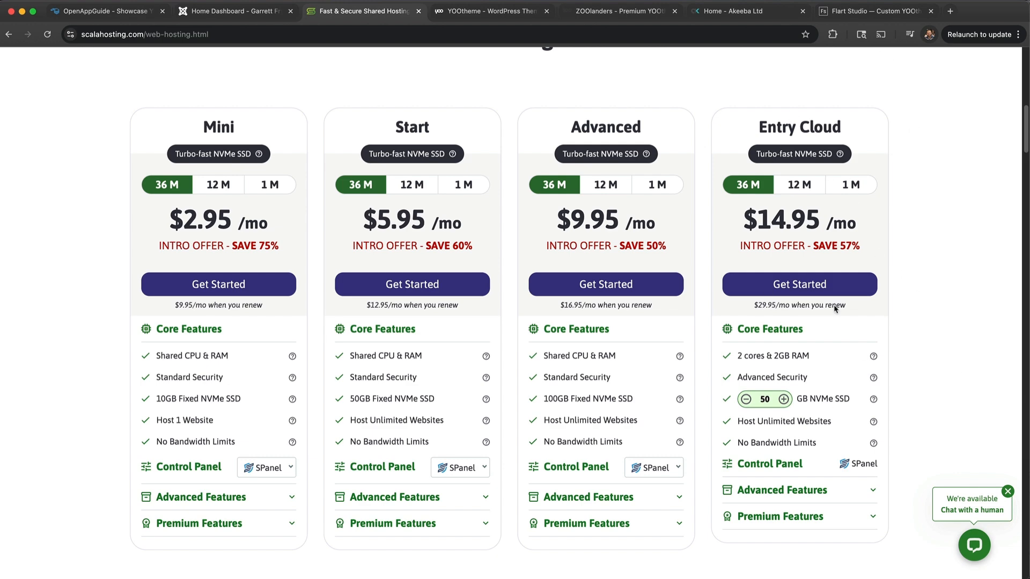
Switch to the YOOtheme site, open the YOOtheme Pro pricing from its Page Builder page and highlight the Standard plan's price, then clear the selection.
left_click(479, 12)
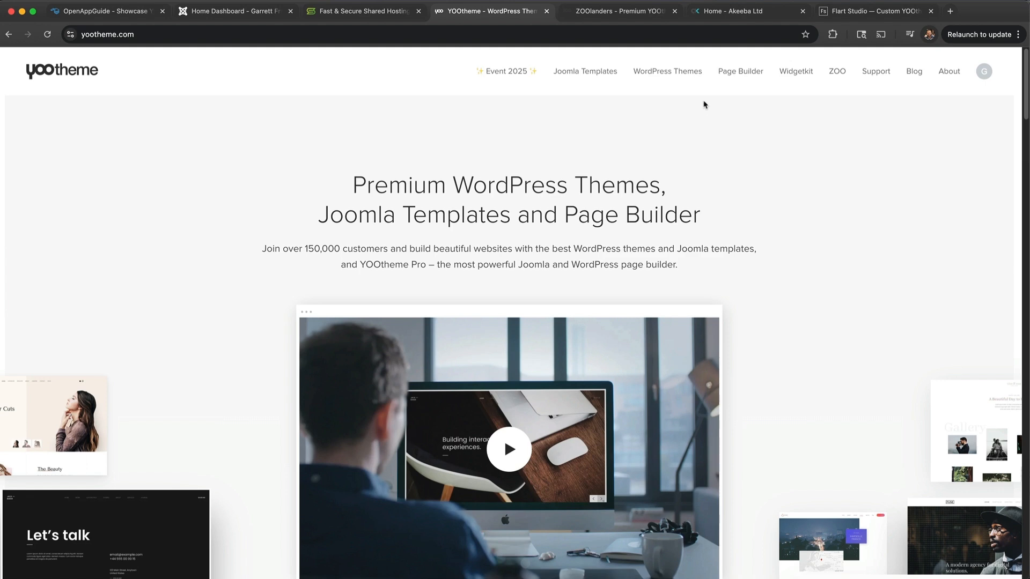
left_click(739, 72)
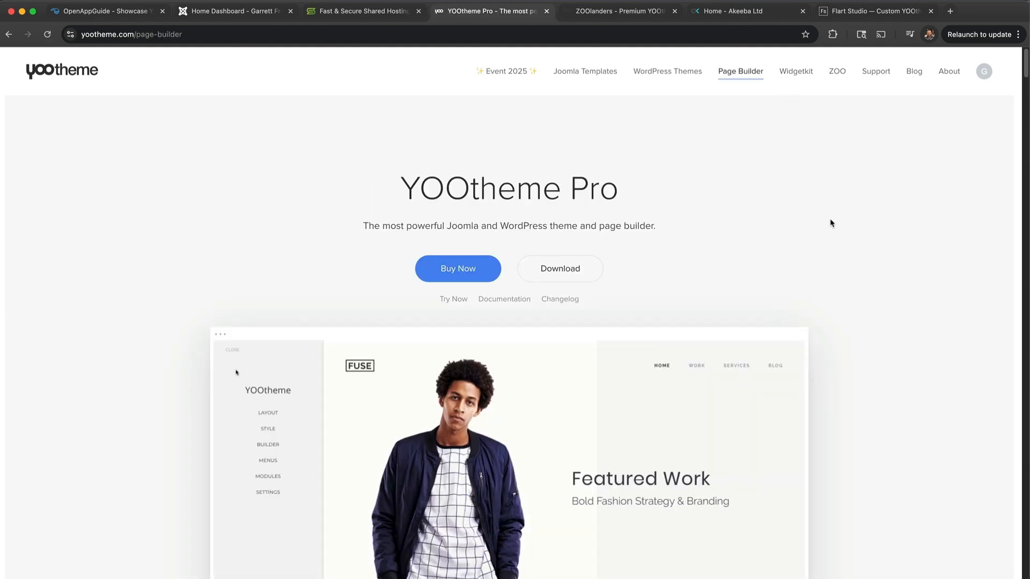
left_click(458, 266)
scroll(256, 319, "down", 3)
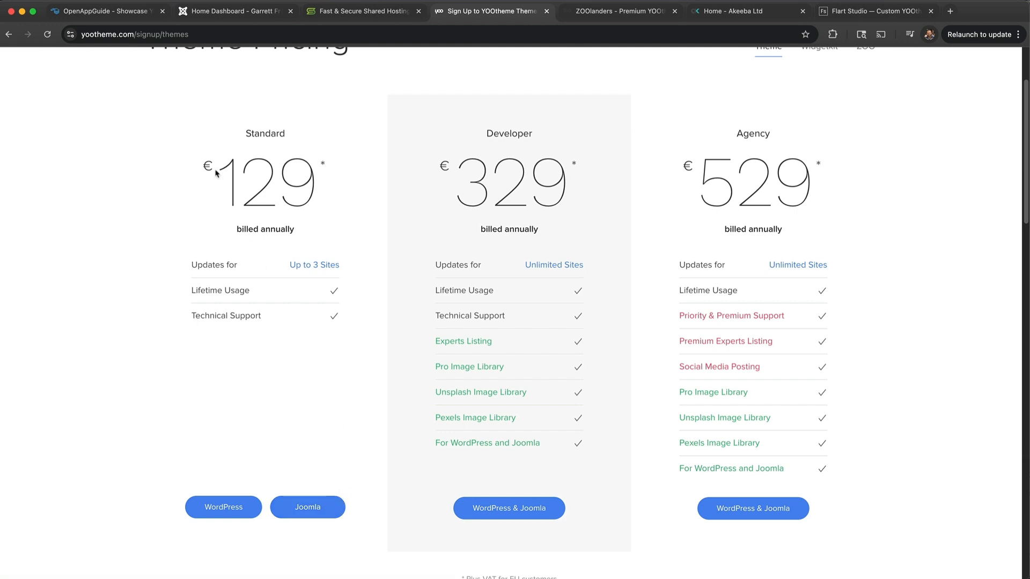
left_click_drag(198, 169, 377, 200)
left_click(363, 182)
Switch to the ZOOlanders site, open its plans and highlight the starting price of Essentials for YOOtheme Pro.
left_click(601, 11)
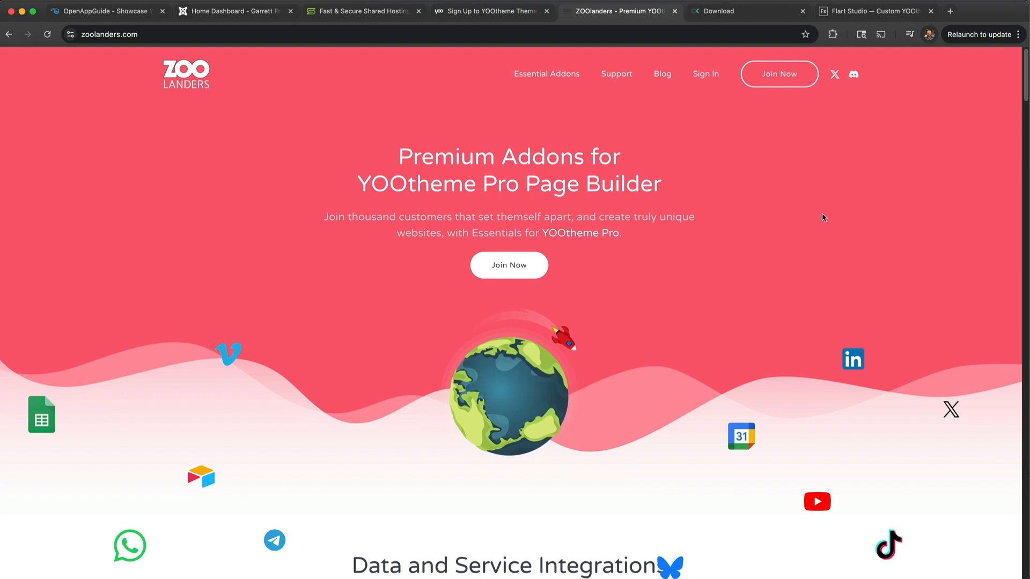
left_click(528, 258)
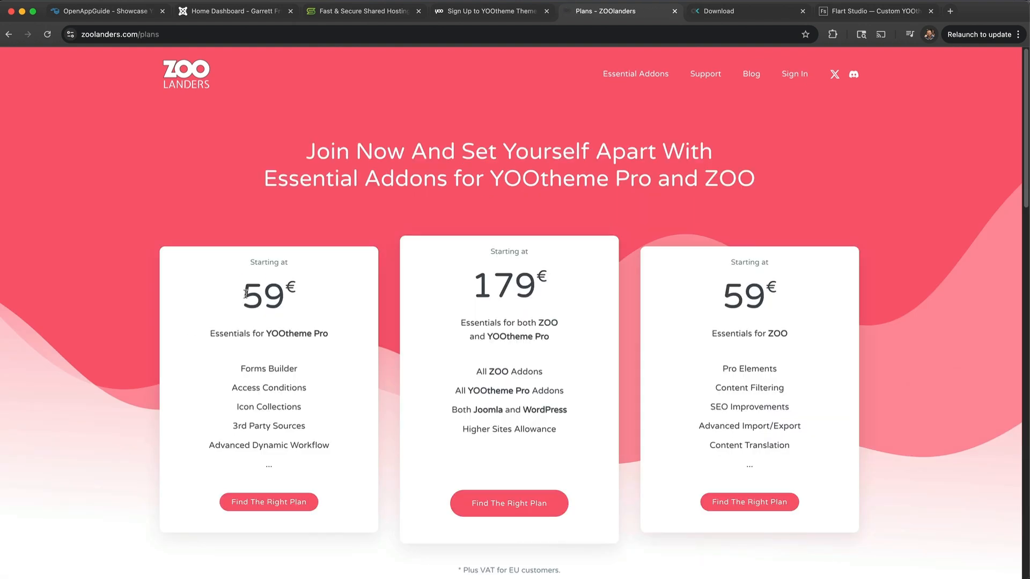
left_click_drag(242, 295, 305, 304)
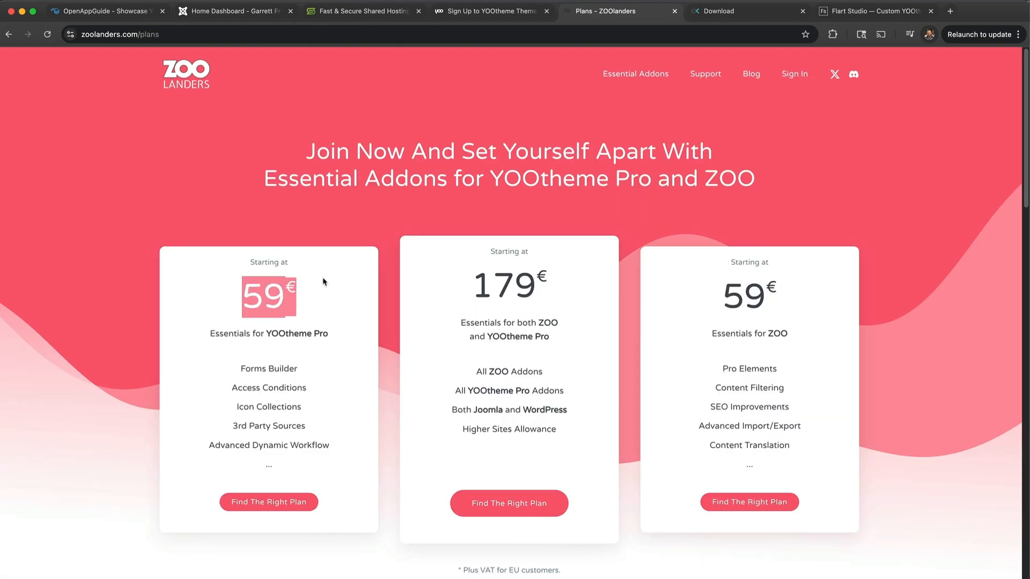
On Akeeba's Download page, highlight part of the Premium Extensions for Joomla heading and the Akeeba Backup version line, clearing each selection.
left_click(736, 14)
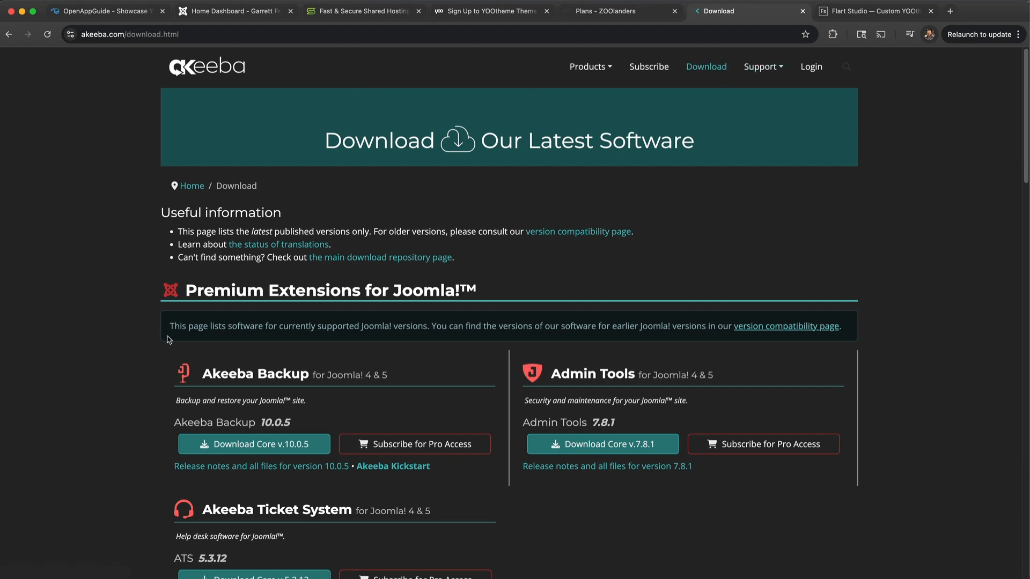
left_click_drag(185, 290, 369, 291)
left_click(369, 291)
left_click_drag(175, 422, 294, 423)
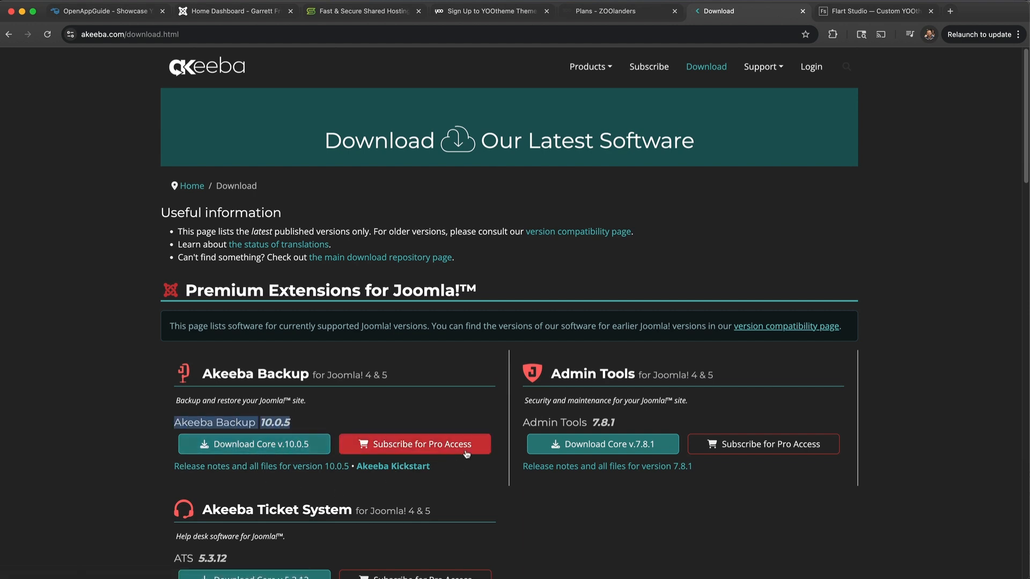
left_click(481, 477)
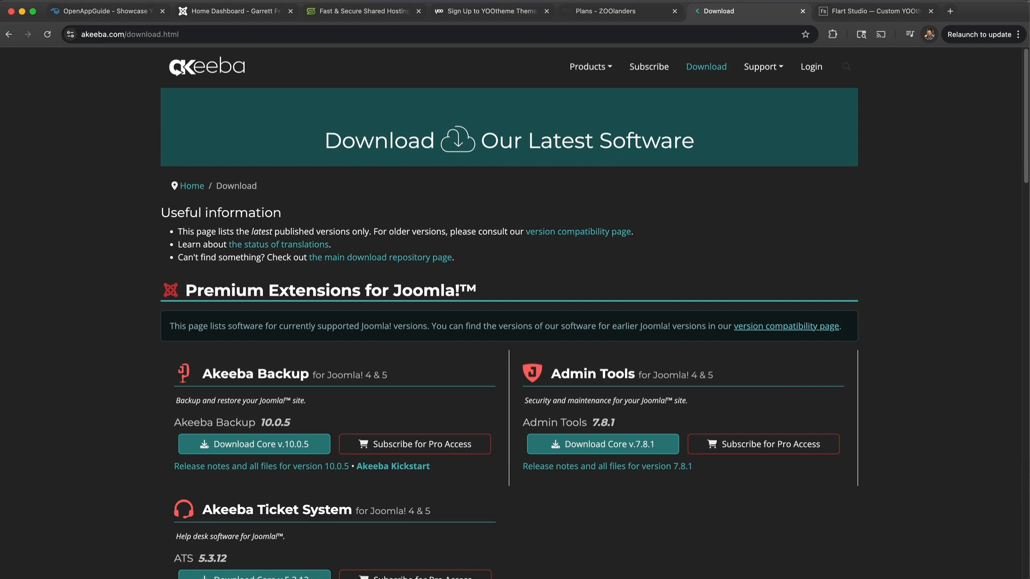
Return to the OpenAppGuide portfolio project, review the RSForm!Pro add-on's page and go to the RSForm!Pro product site.
left_click(113, 11)
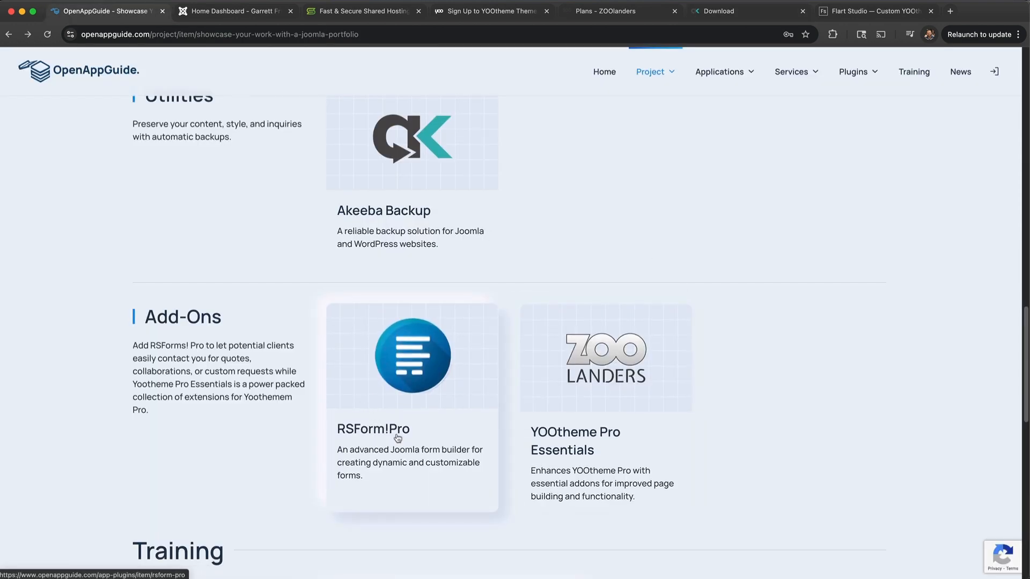
left_click(391, 417)
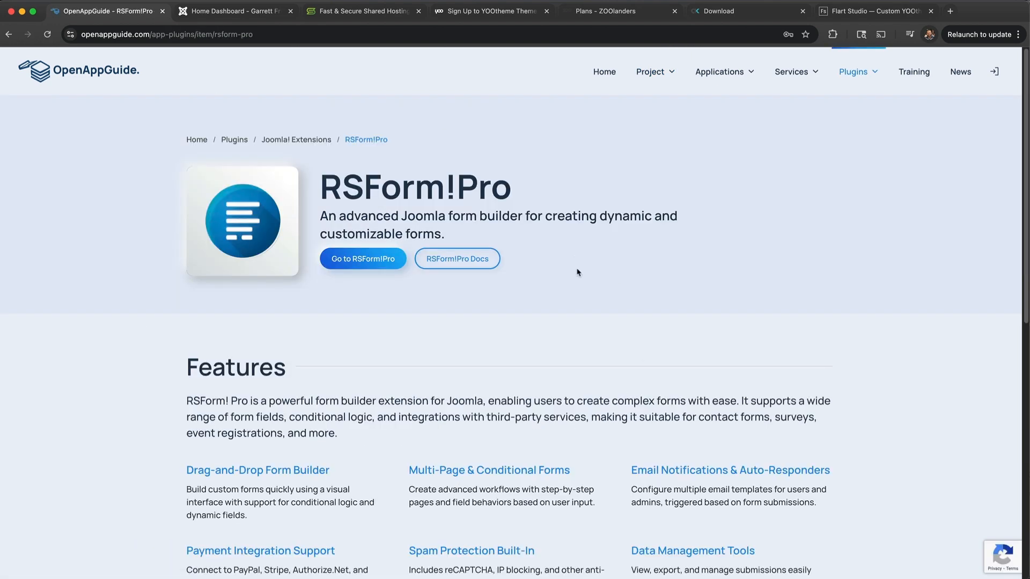
scroll(354, 354, "down", 4)
scroll(352, 352, "up", 4)
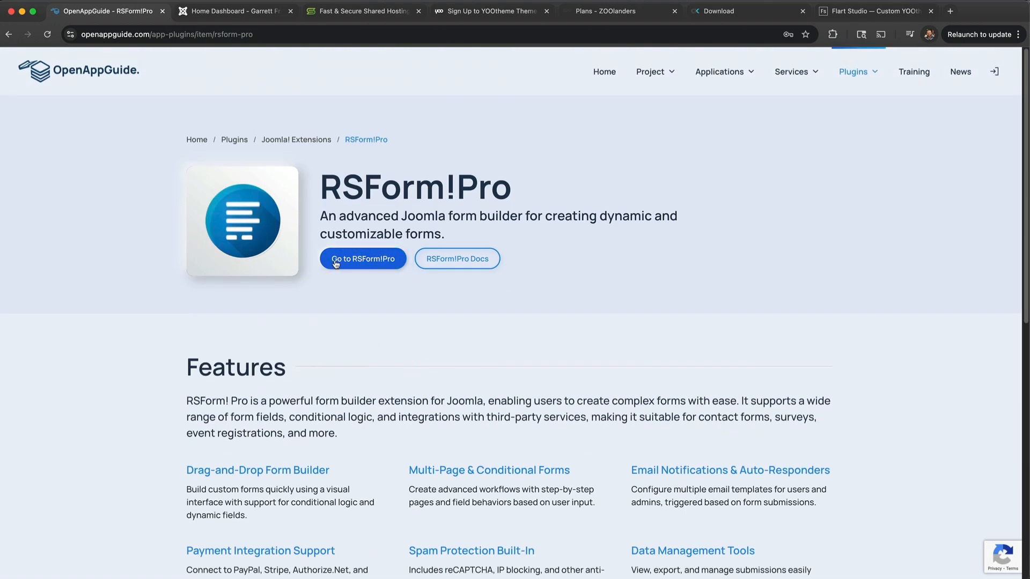
left_click(369, 265)
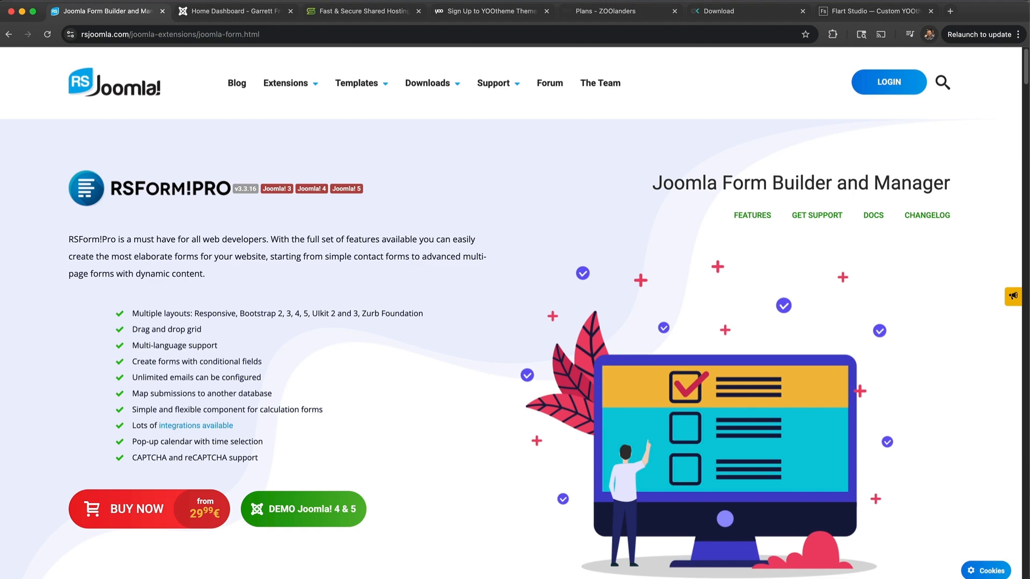
Return to the ZOOlanders plans and highlight Forms Builder in the Essentials for YOOtheme Pro plan, then clear the selection.
left_click(596, 10)
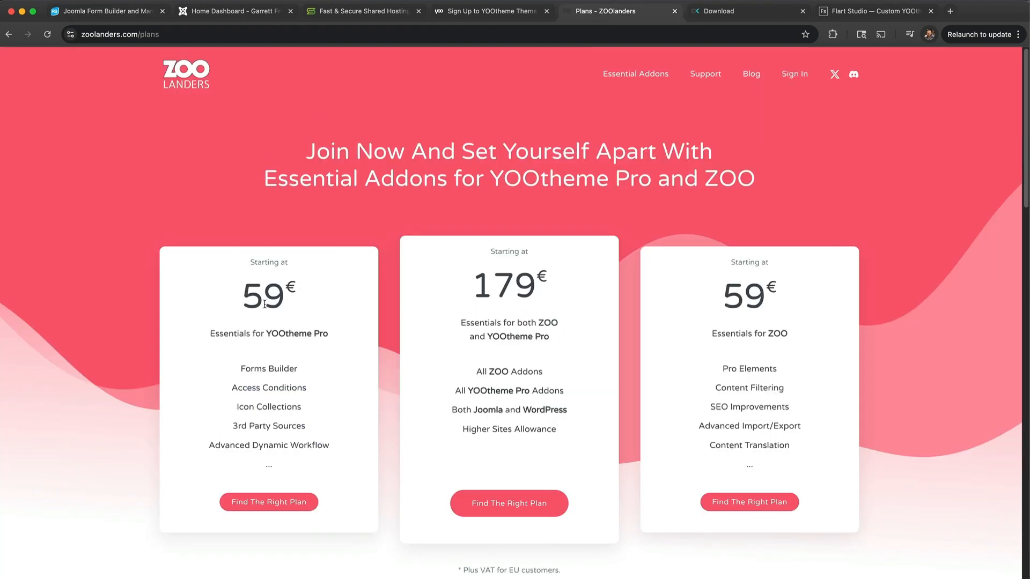
left_click_drag(204, 336, 209, 372)
left_click(213, 375)
left_click_drag(235, 369, 307, 370)
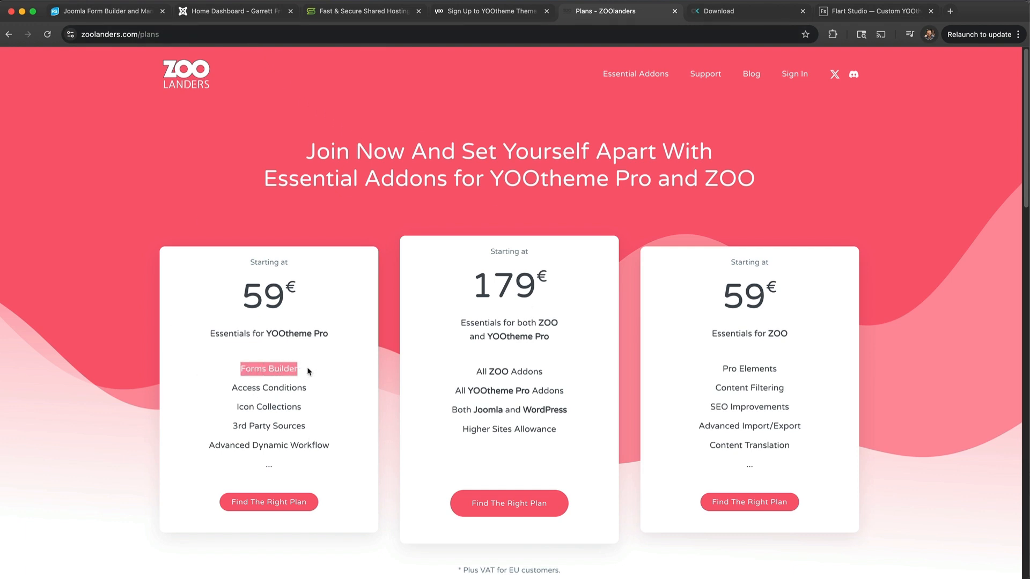
left_click(318, 394)
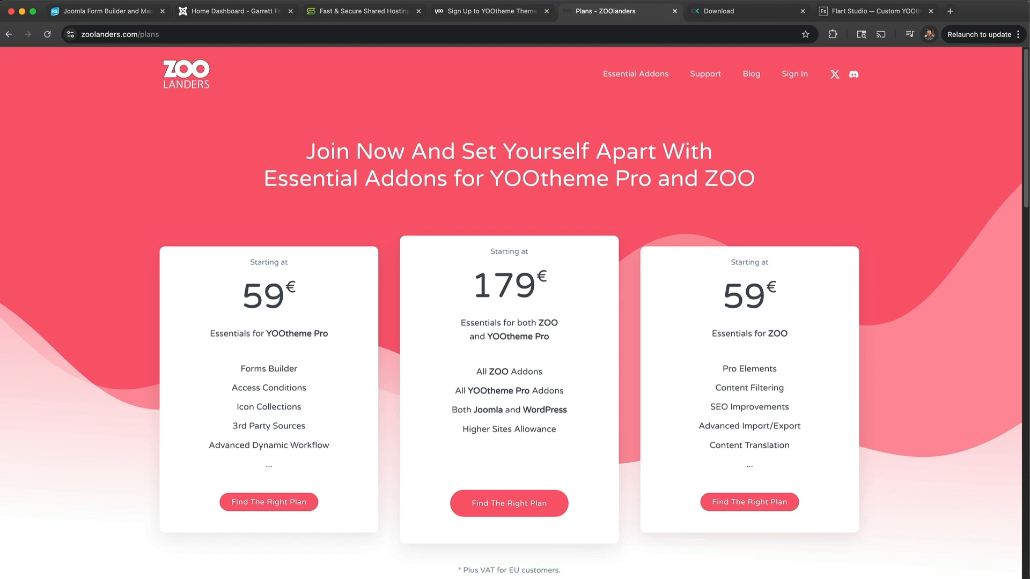
Switch to the Flart Studio site and filter its YOOtheme Pro elements to Free, then show all elements again.
left_click(859, 16)
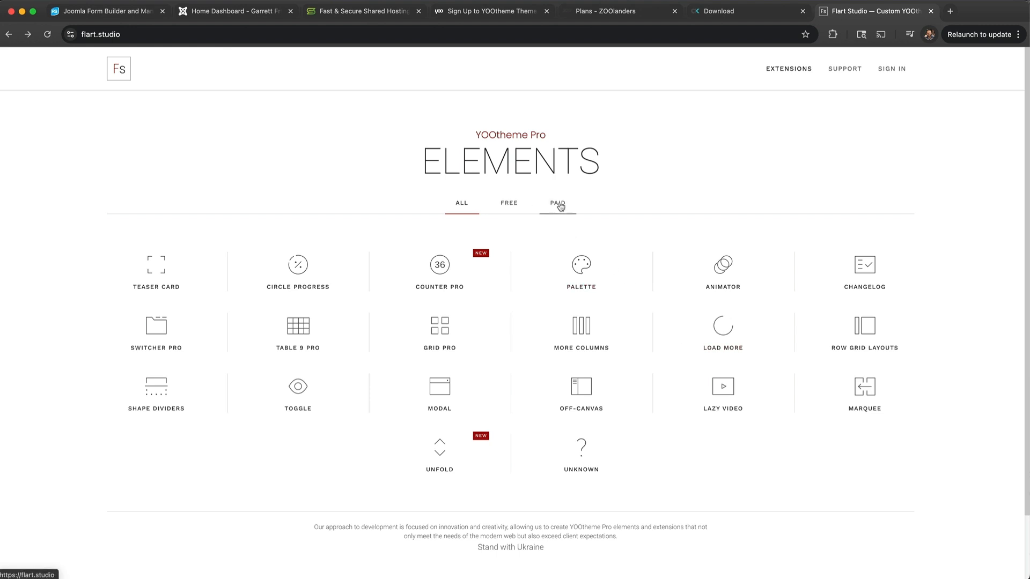
left_click(517, 206)
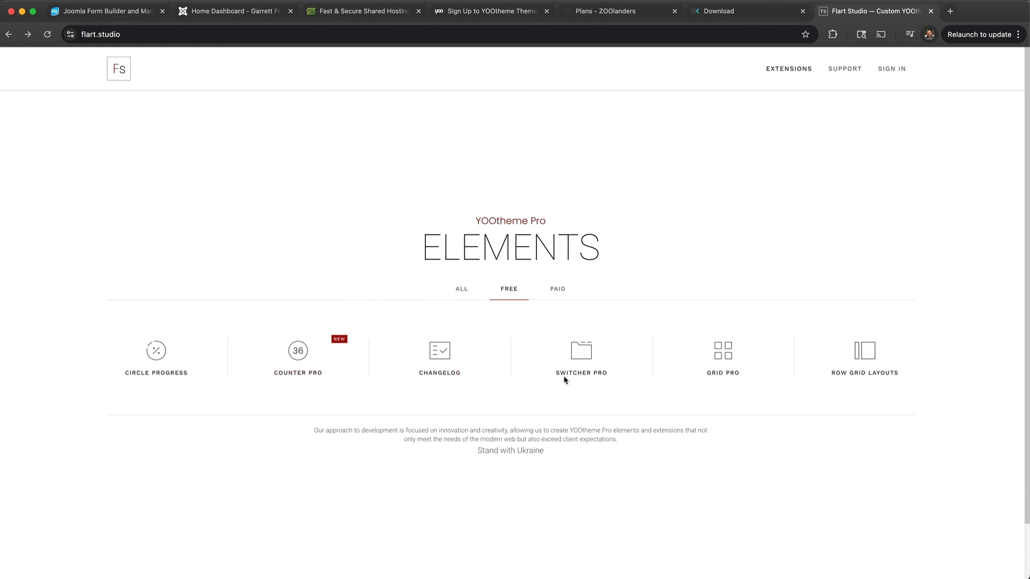
left_click(460, 292)
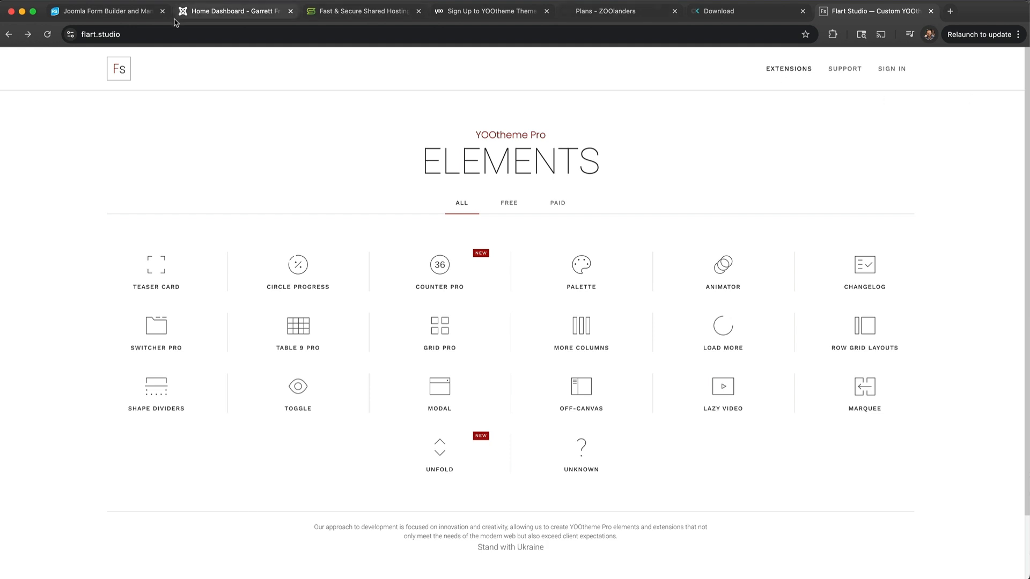
Switch to the Joomla administrator and open the extension installation page from the System dashboard.
left_click(194, 12)
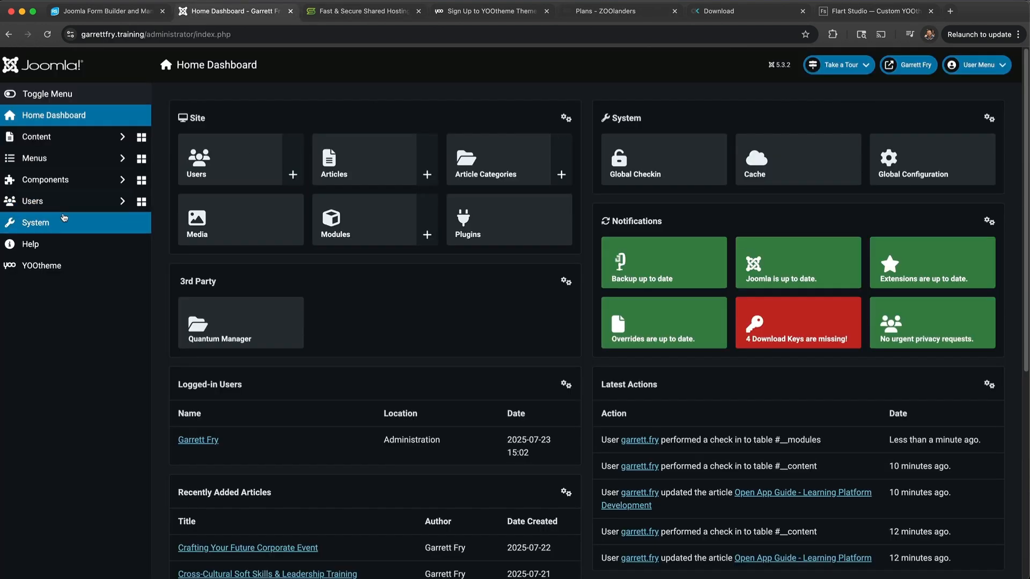
left_click(69, 230)
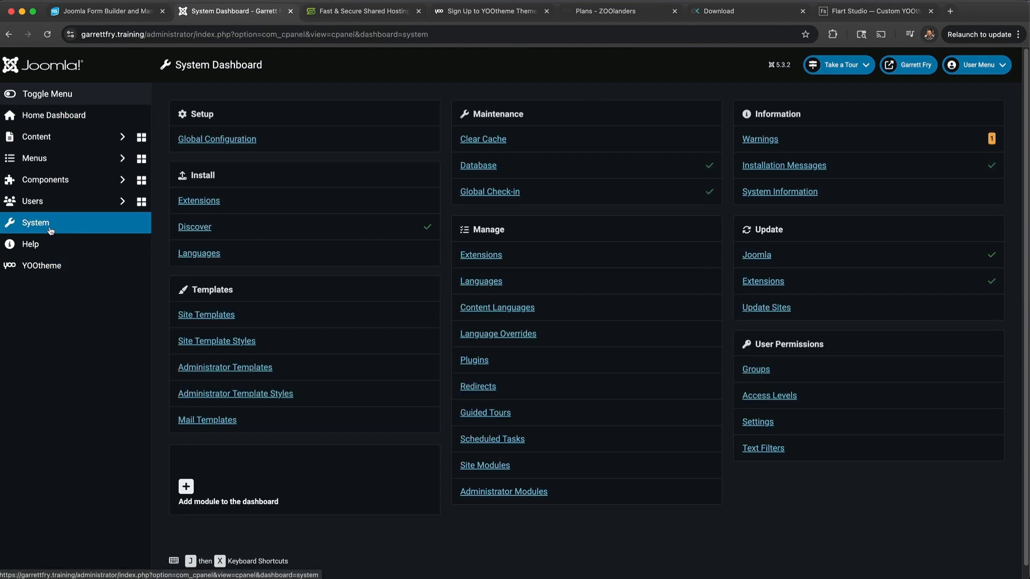
left_click(205, 206)
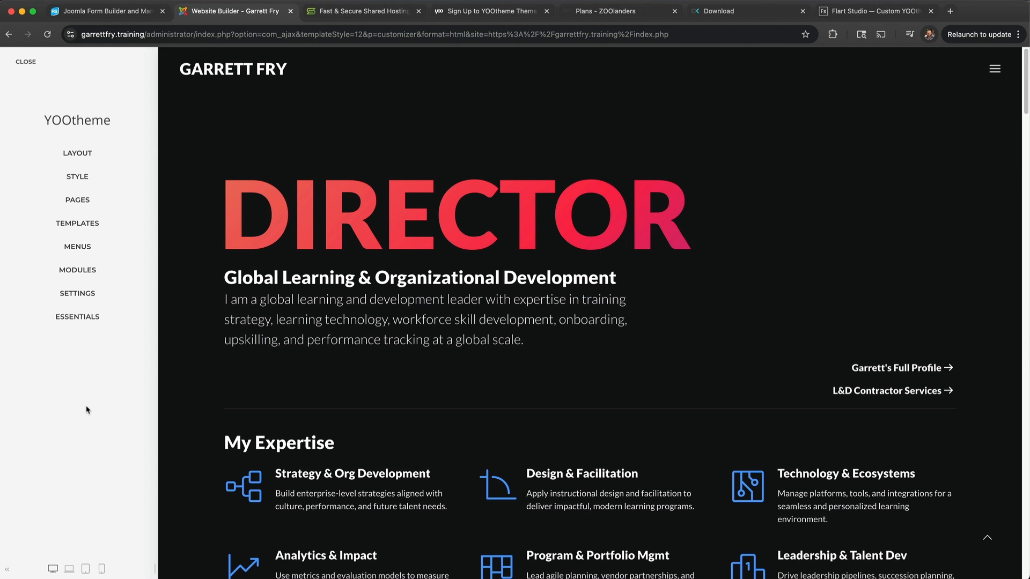
Open the style library in the YOOtheme website builder and filter it to the Kojiro styles.
left_click(70, 176)
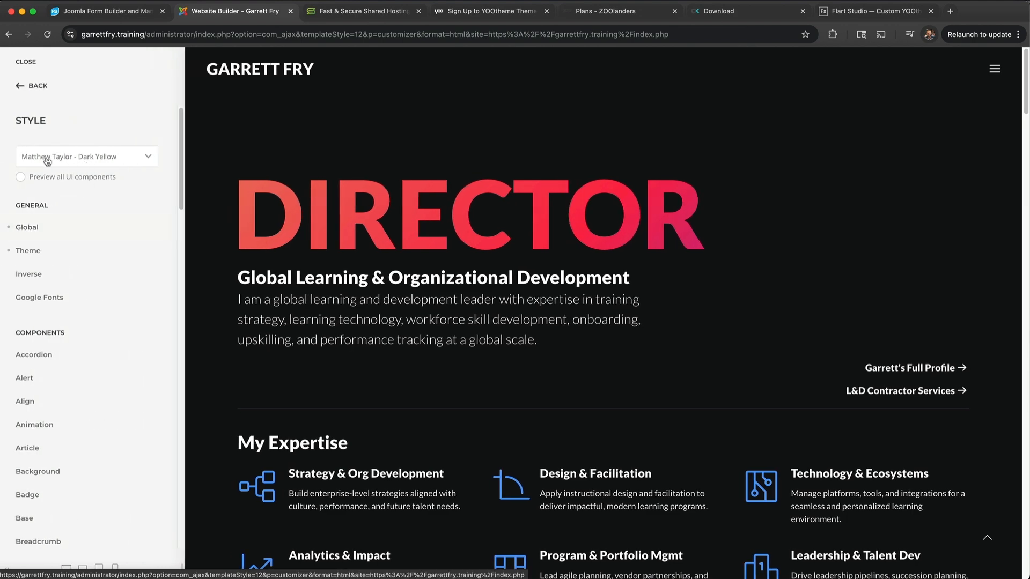
left_click(62, 162)
left_click(413, 134)
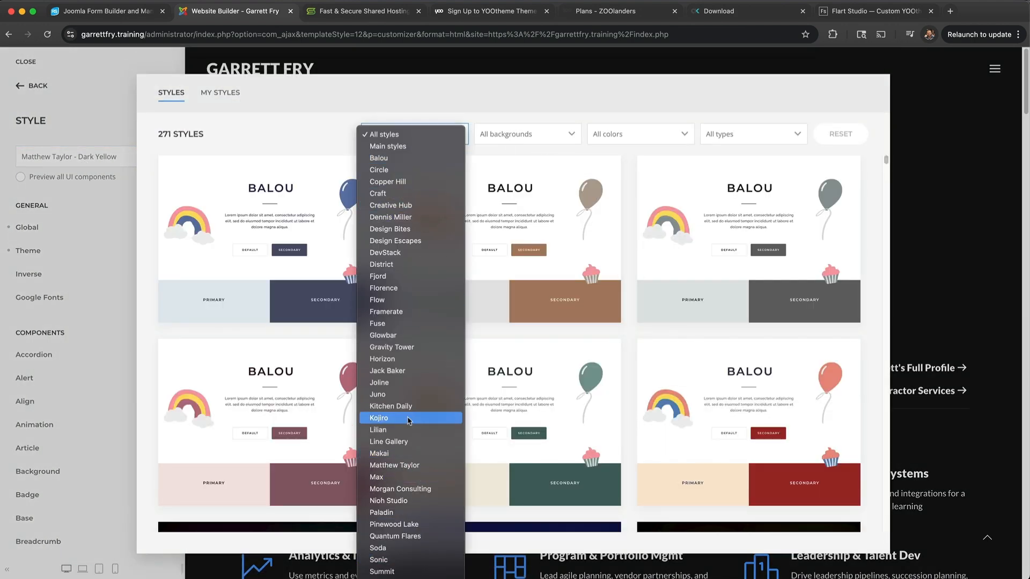
left_click(546, 416)
Filter the style library to Pinewood Lake, then to Creative Hub, to view their variations.
left_click(414, 137)
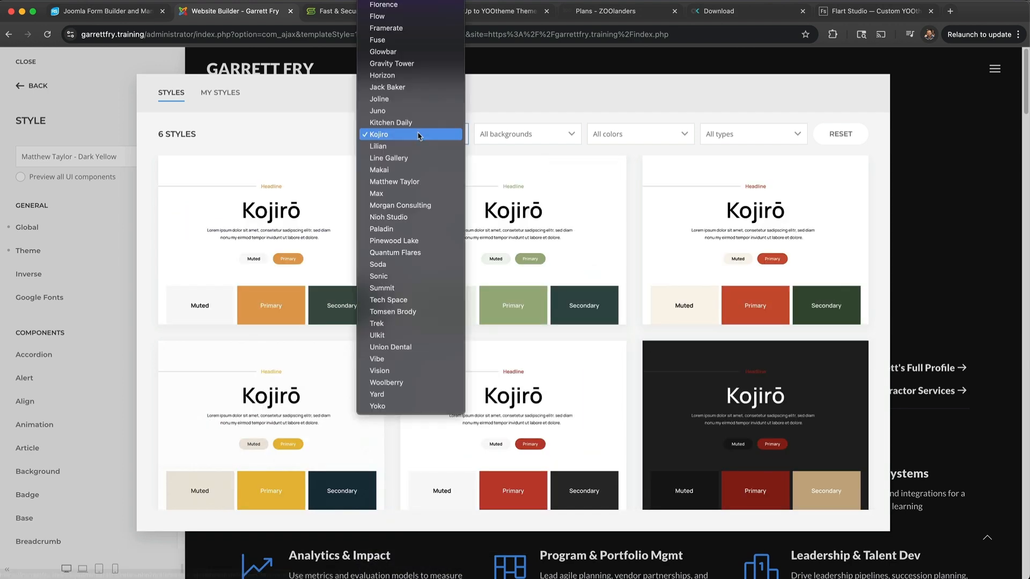
left_click(411, 241)
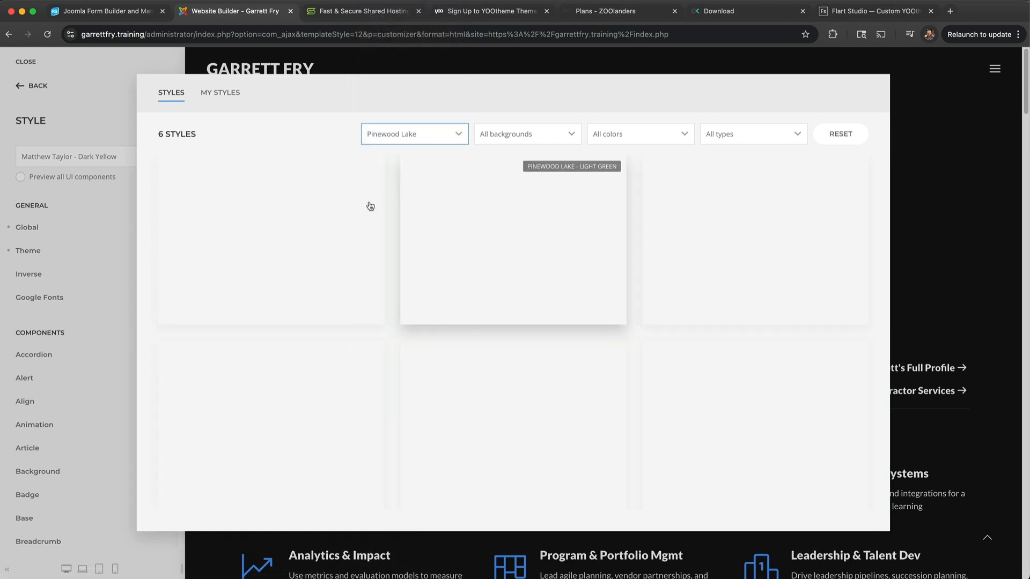
left_click(436, 138)
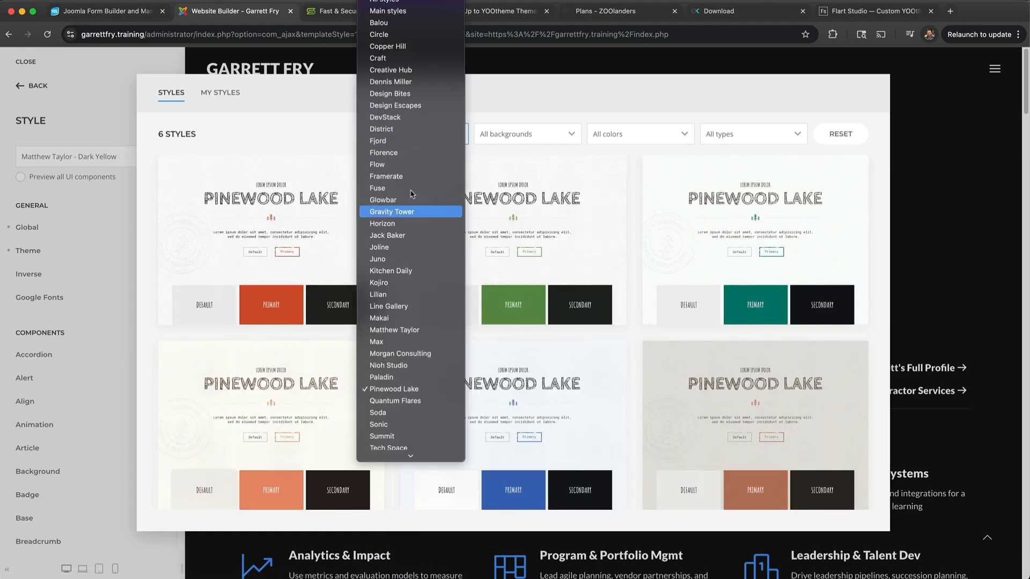
left_click(422, 75)
Set the style filter to All styles and browse the library's designs, returning to the first ones.
left_click(443, 134)
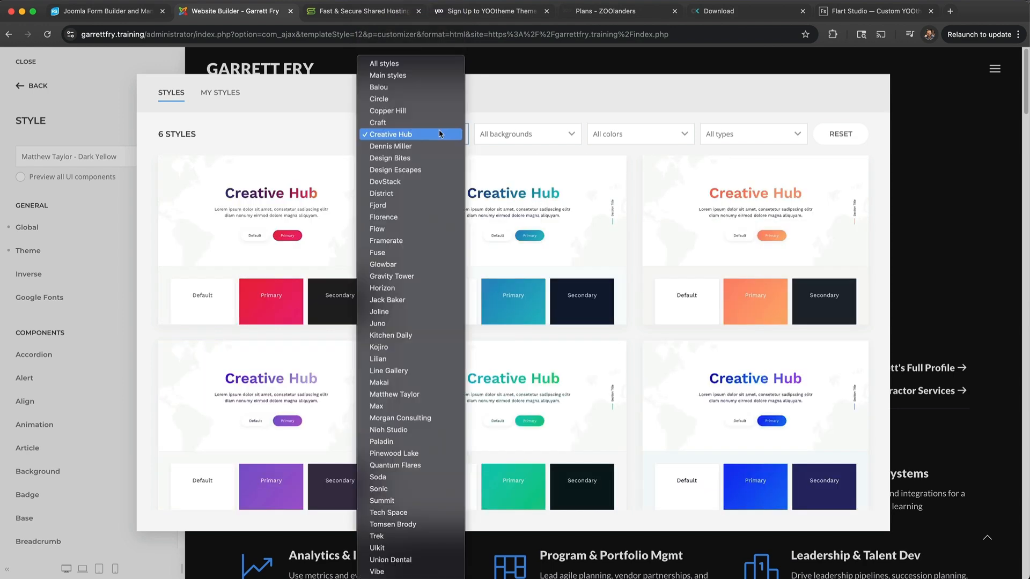
left_click(411, 65)
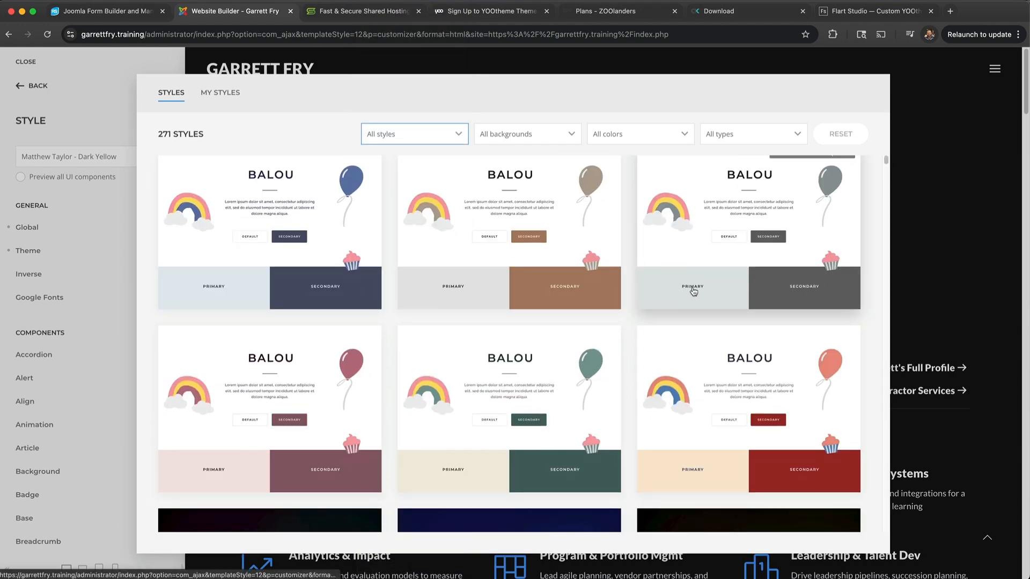
scroll(694, 291, "down", 20)
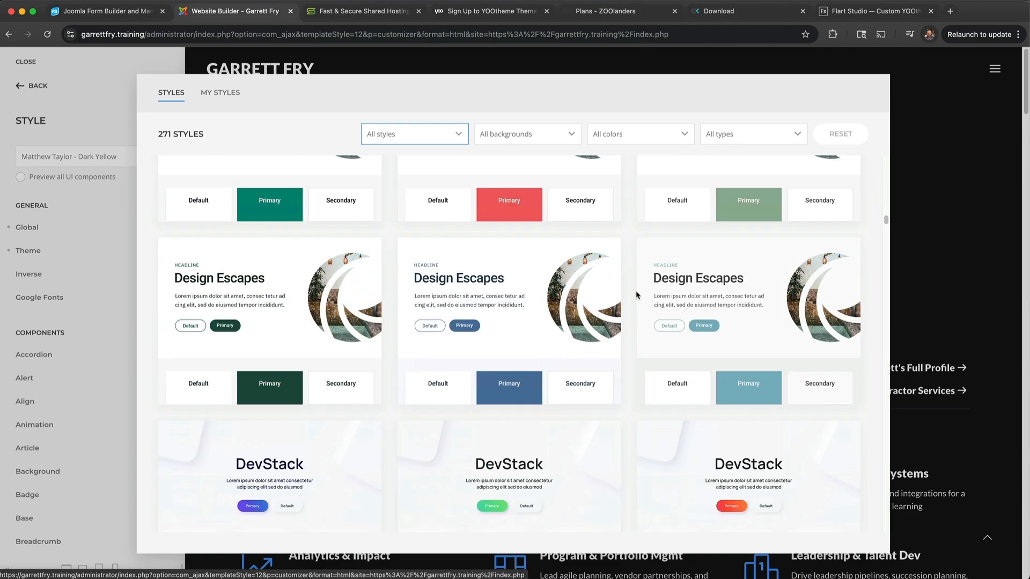
scroll(637, 294, "down", 10)
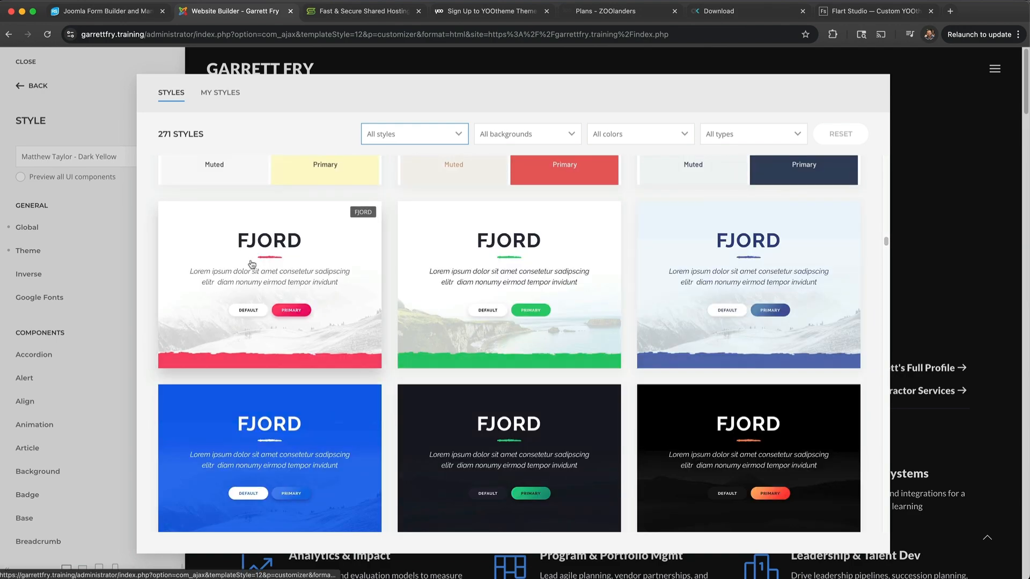
scroll(252, 264, "down", 4)
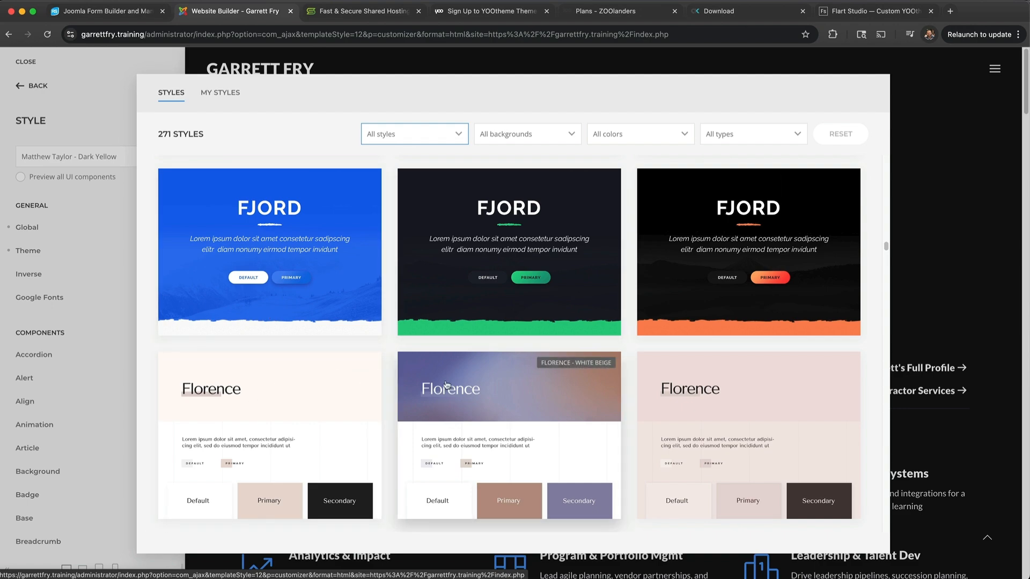
scroll(446, 385, "up", 15)
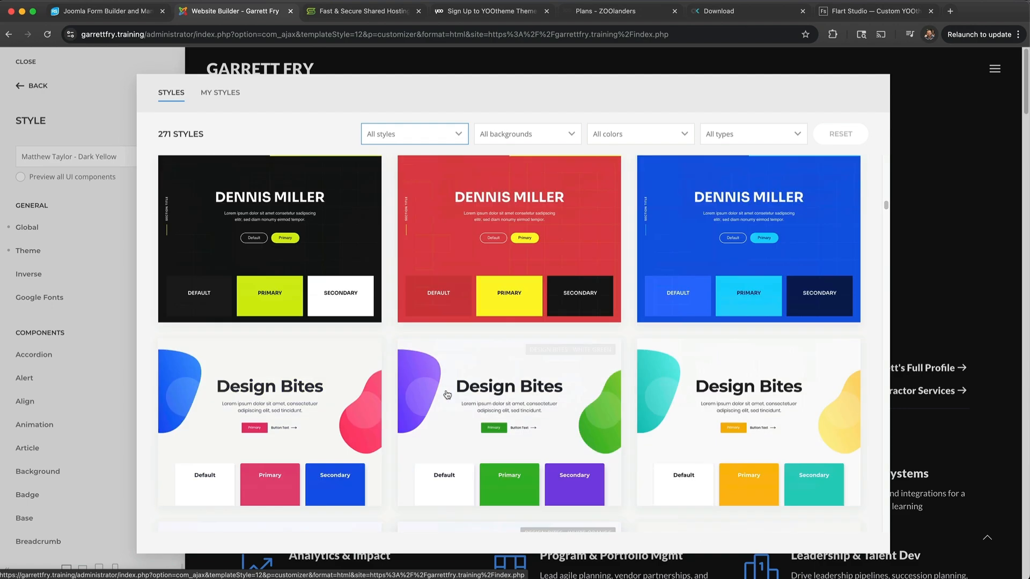
scroll(447, 395, "up", 15)
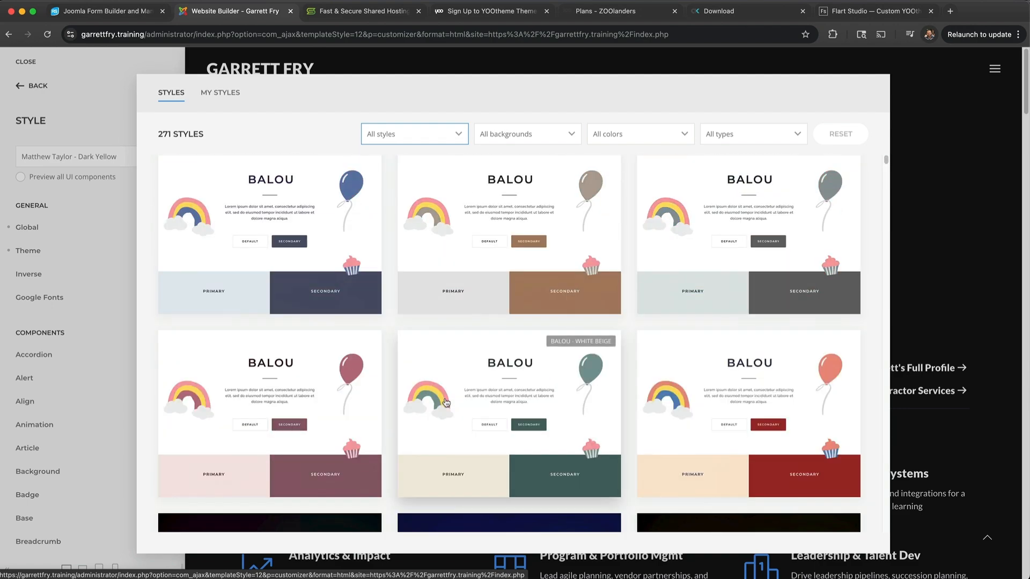
scroll(445, 403, "up", 1)
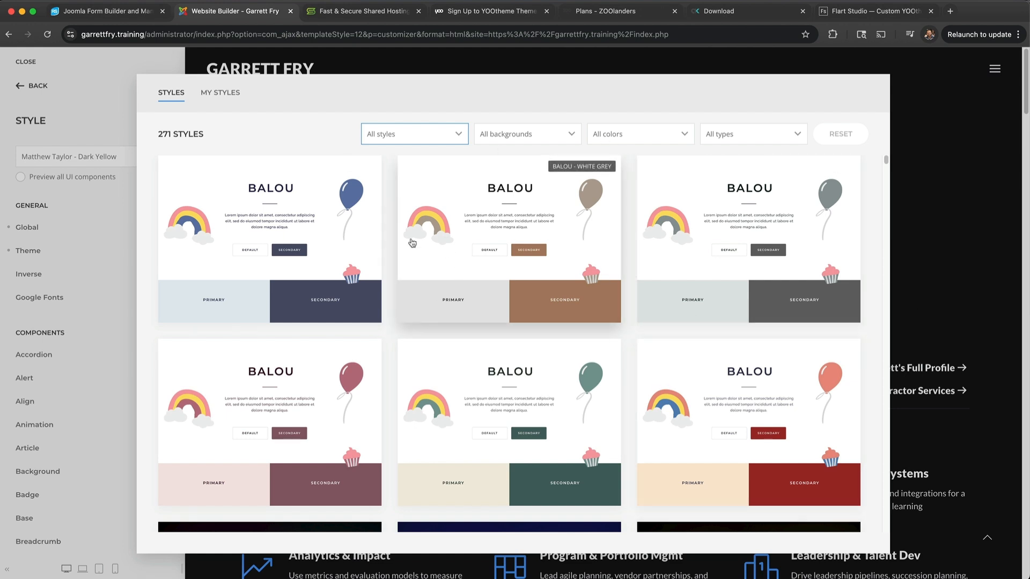
Close the style library and look over the style's general and component settings.
left_click(109, 95)
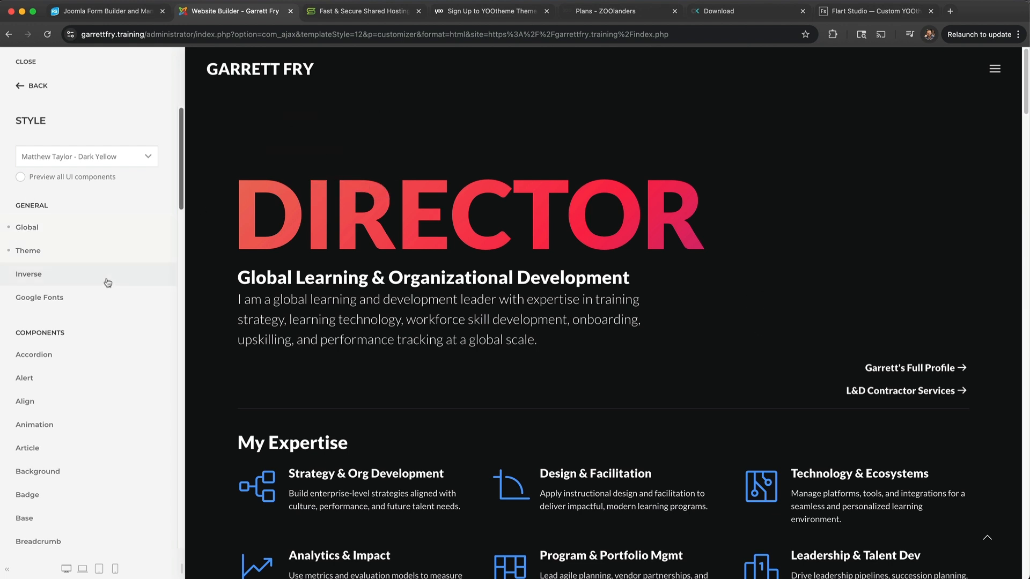
scroll(102, 284, "down", 8)
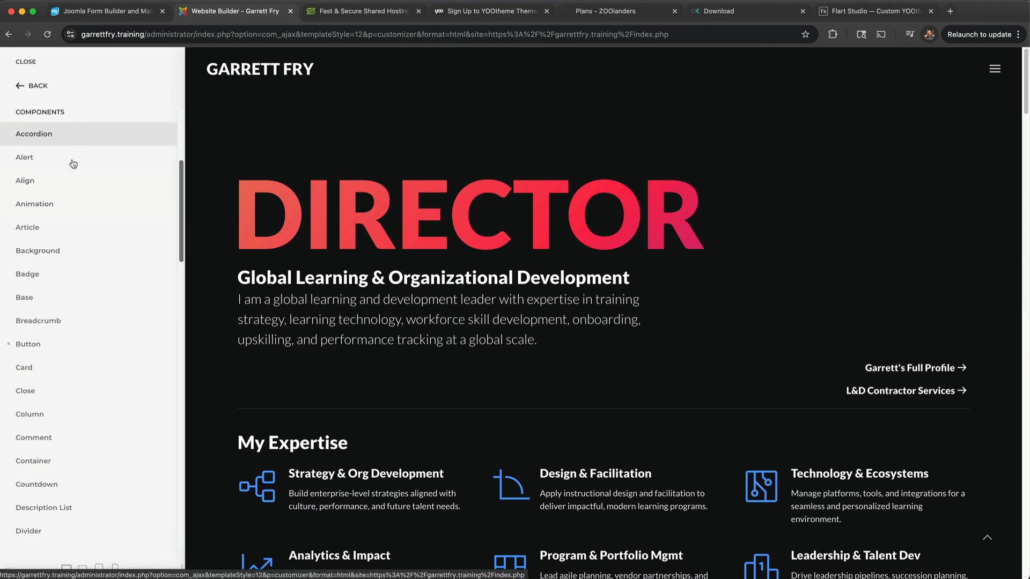
scroll(64, 282, "down", 13)
scroll(65, 390, "up", 12)
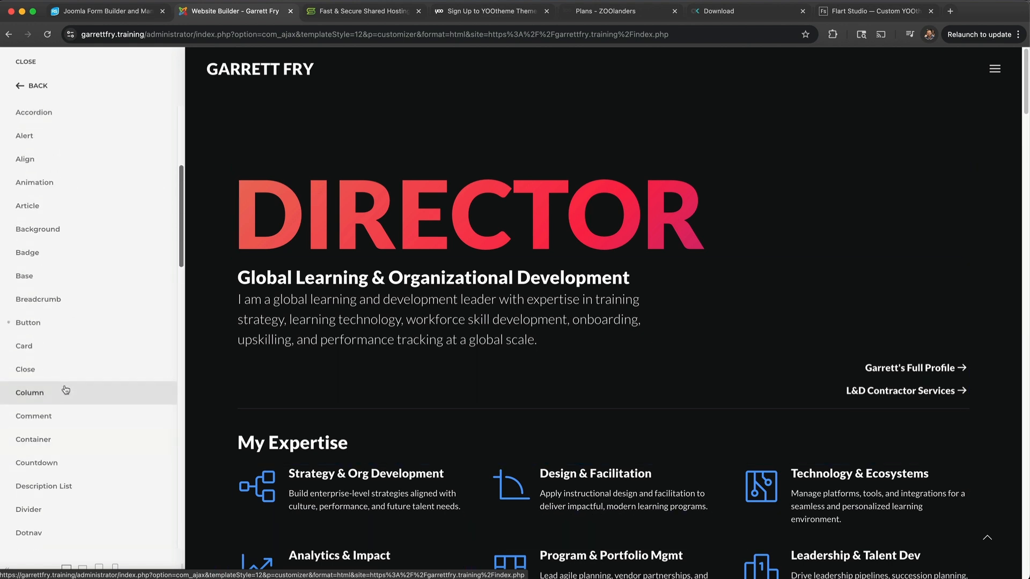
scroll(66, 390, "up", 9)
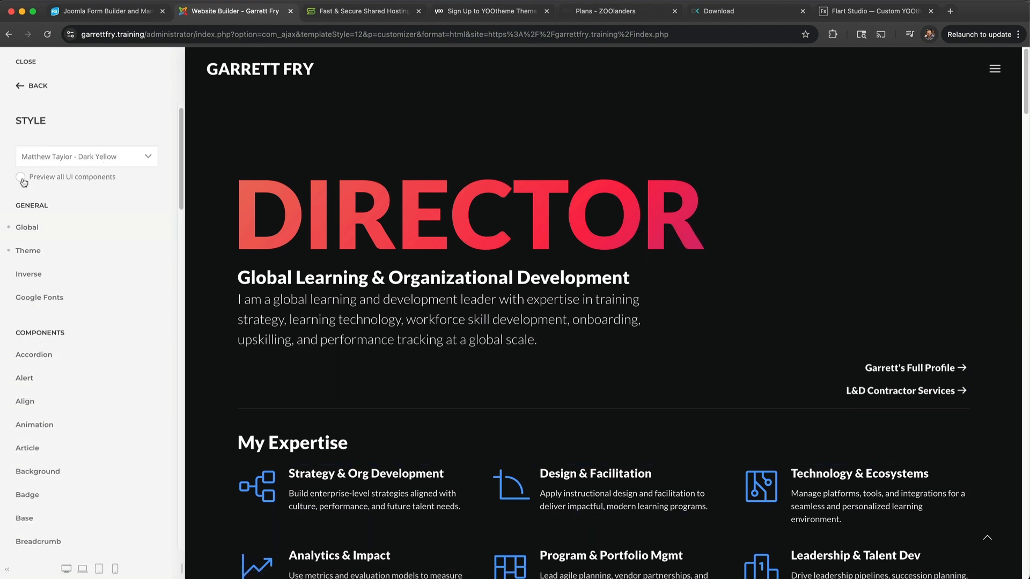
Turn on the preview of all UI components and examine the sample page from header to footer sections.
left_click(60, 180)
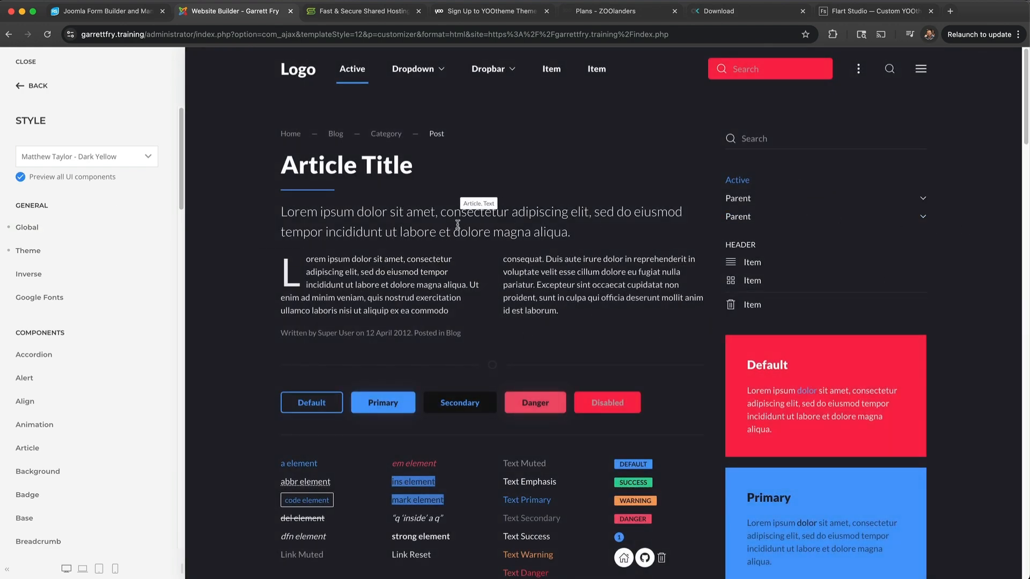
scroll(343, 230, "down", 4)
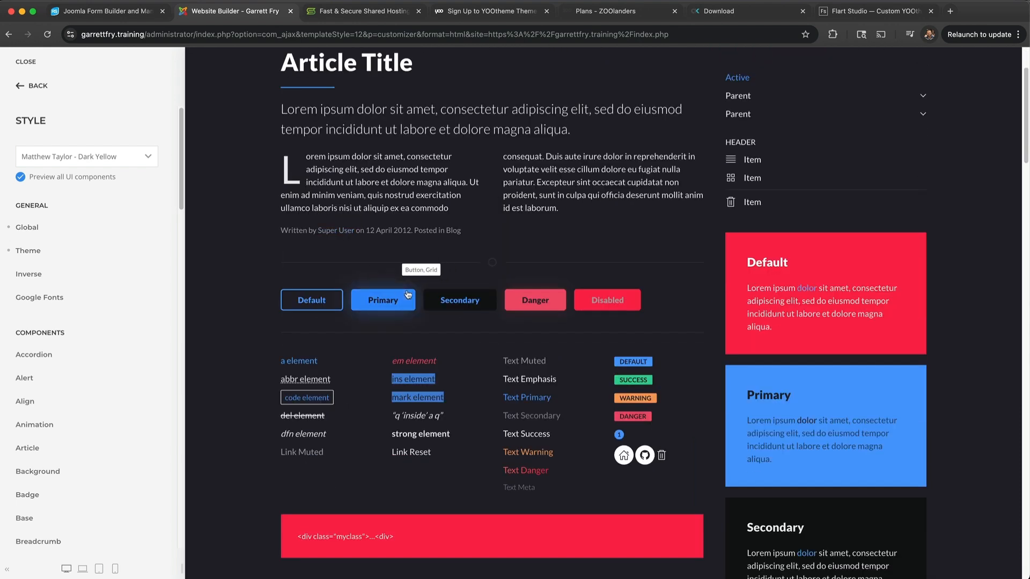
scroll(375, 241, "up", 4)
scroll(375, 231, "down", 9)
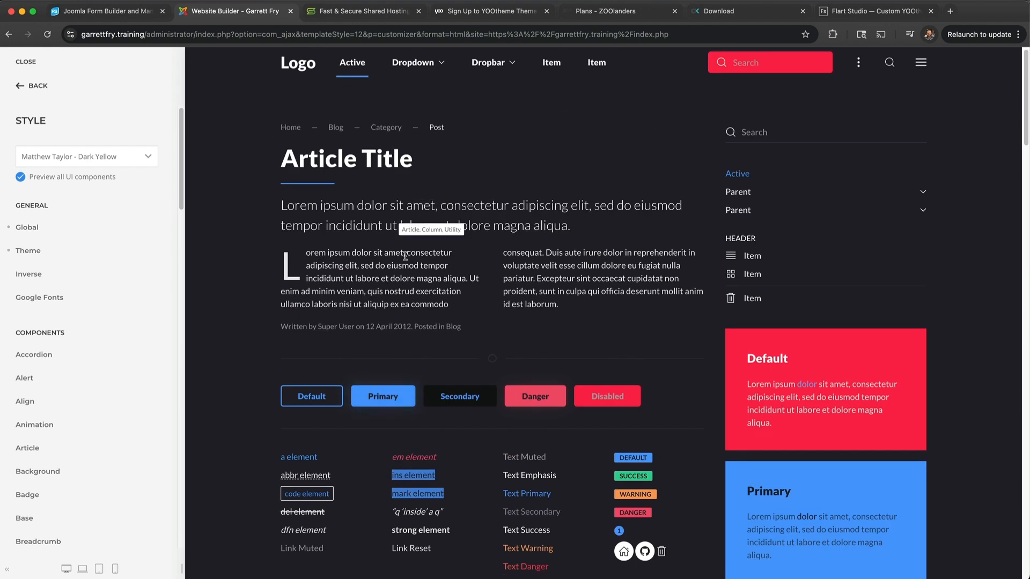
scroll(734, 268, "down", 20)
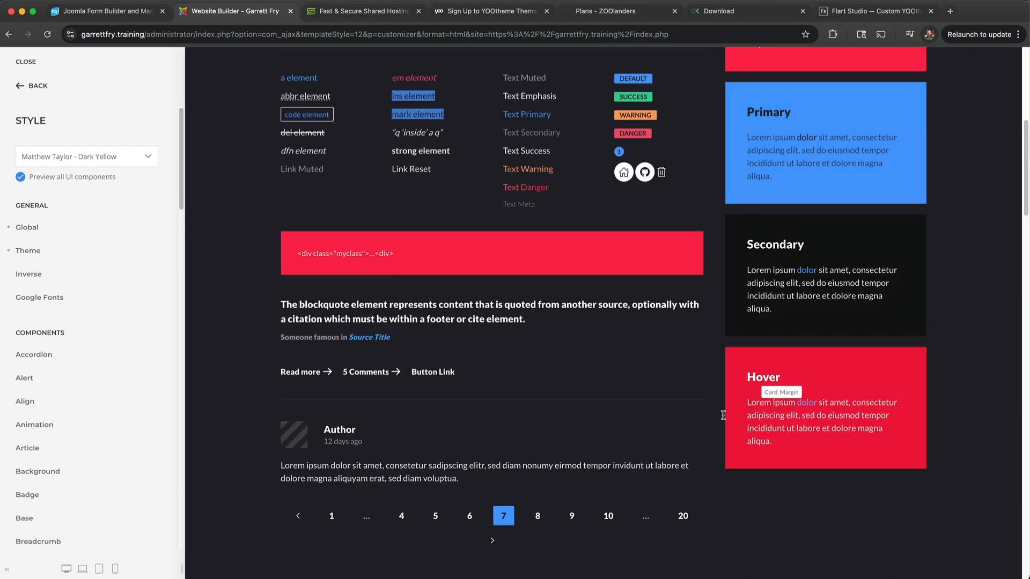
scroll(349, 199, "down", 20)
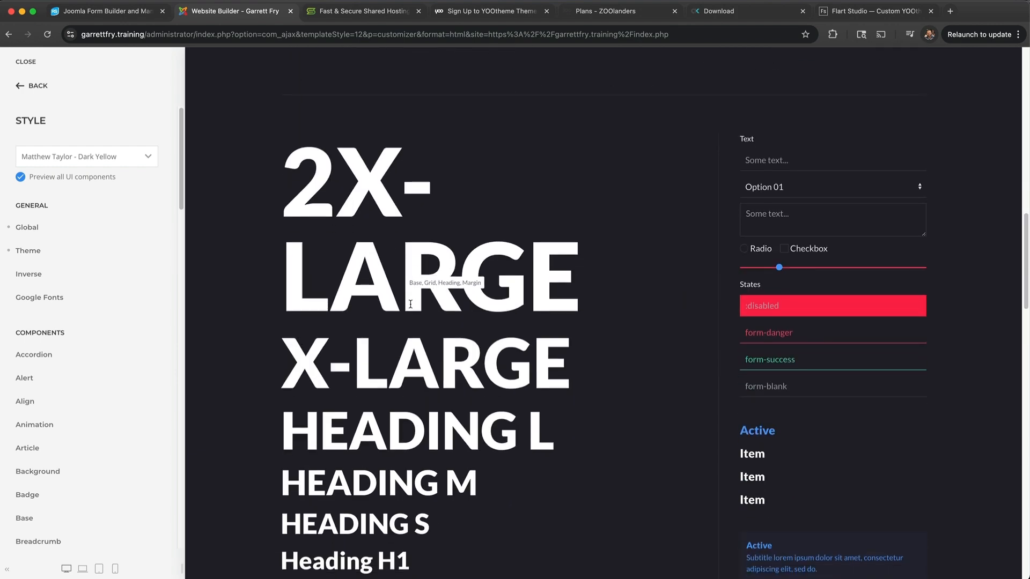
scroll(353, 284, "down", 20)
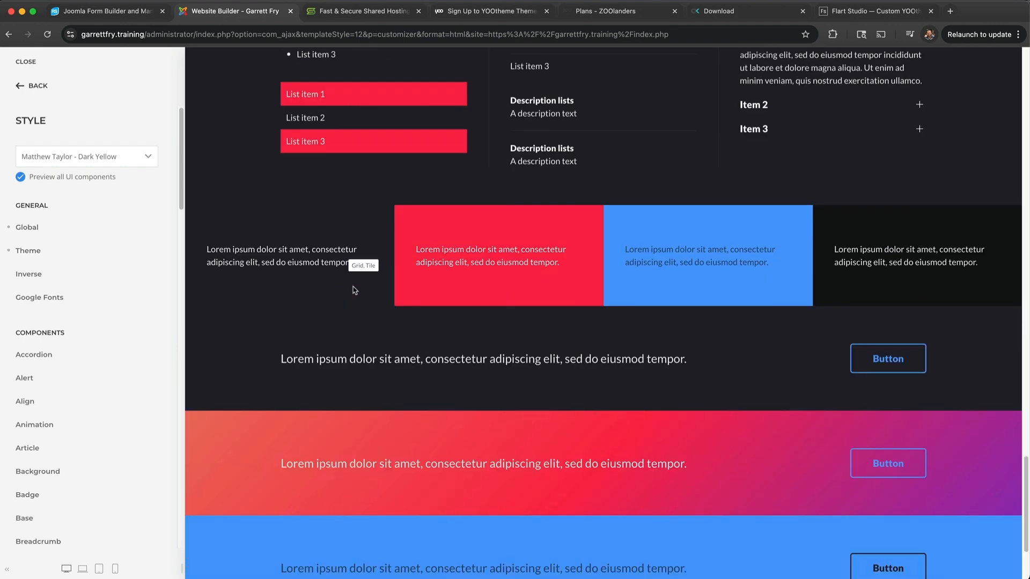
scroll(353, 291, "down", 5)
scroll(351, 291, "up", 20)
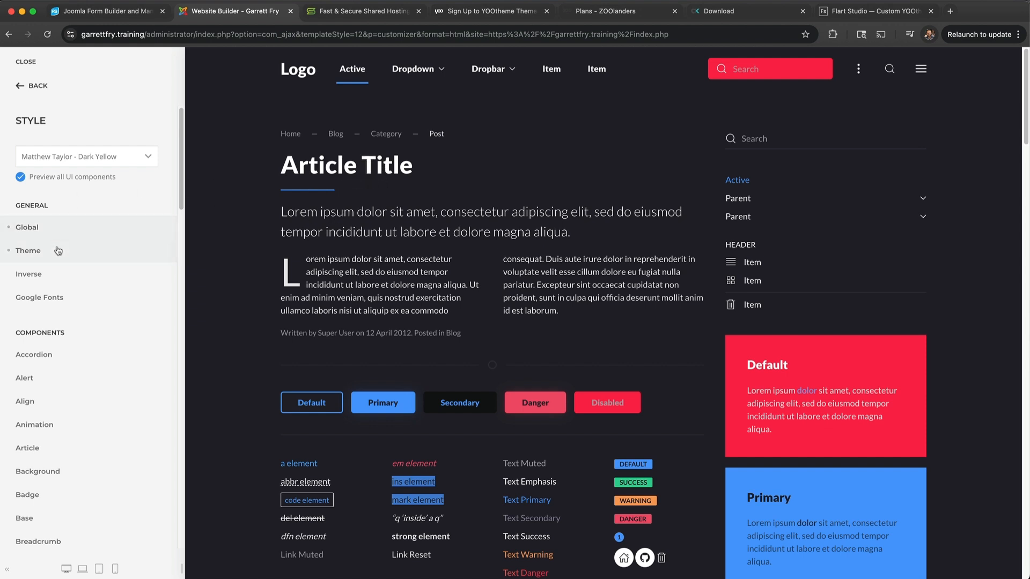
Look through the component list, view the Article component's style settings, and return to the style overview.
scroll(58, 251, "down", 15)
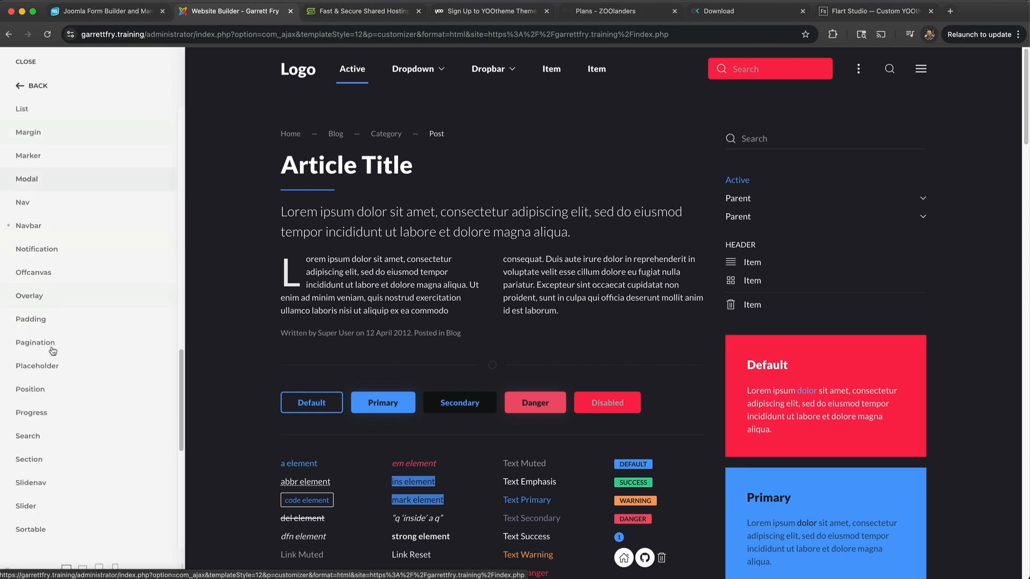
scroll(53, 351, "up", 15)
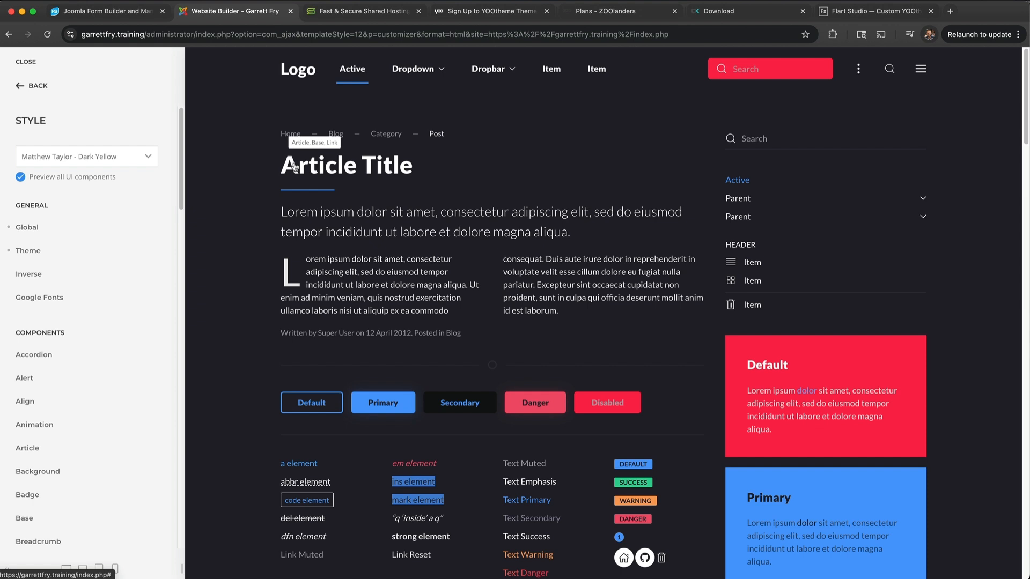
left_click(62, 450)
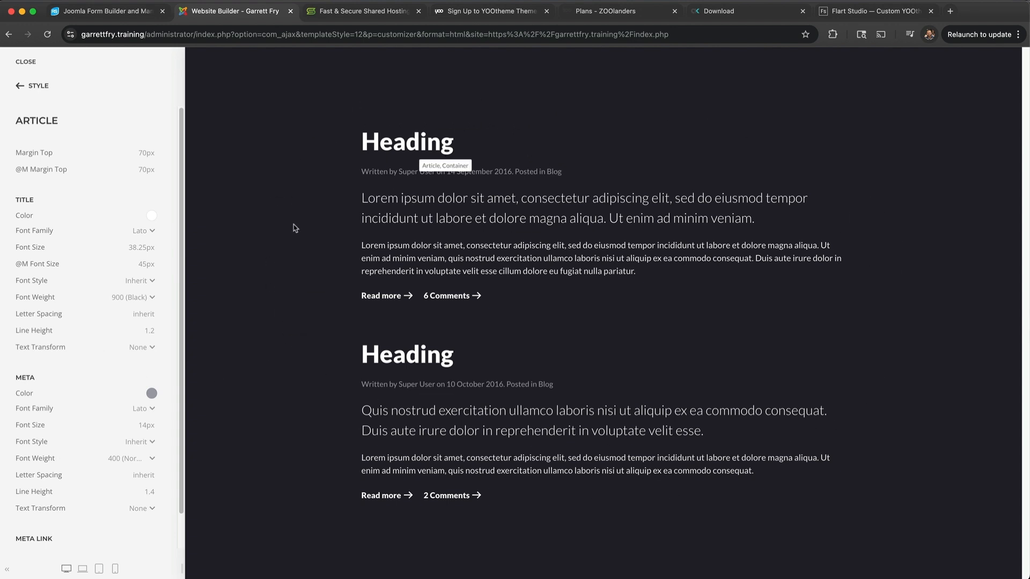
left_click(43, 89)
Compare the listed components with the sample page's elements, and turn off the preview of all UI components.
scroll(66, 188, "down", 2)
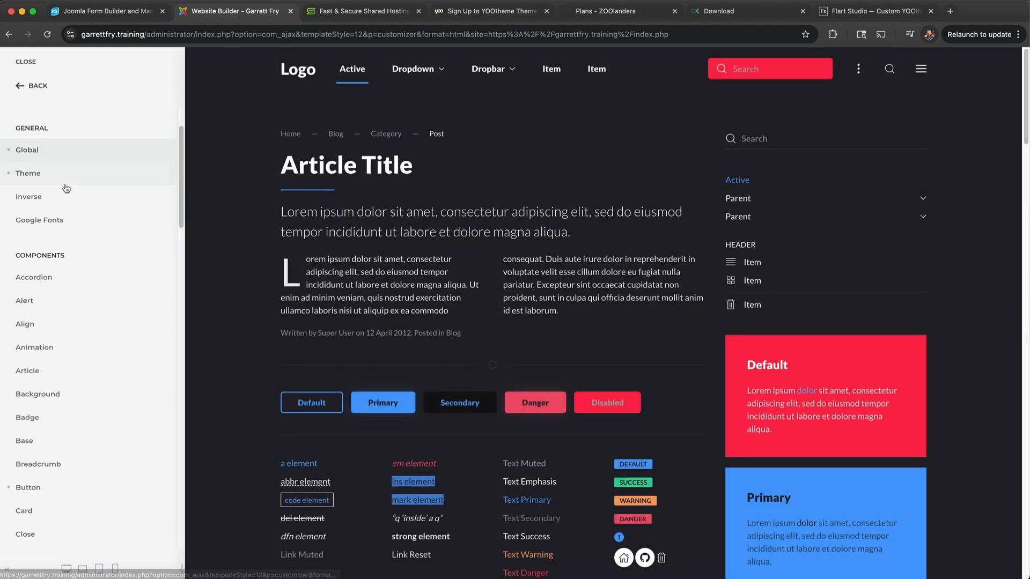
scroll(66, 188, "down", 2)
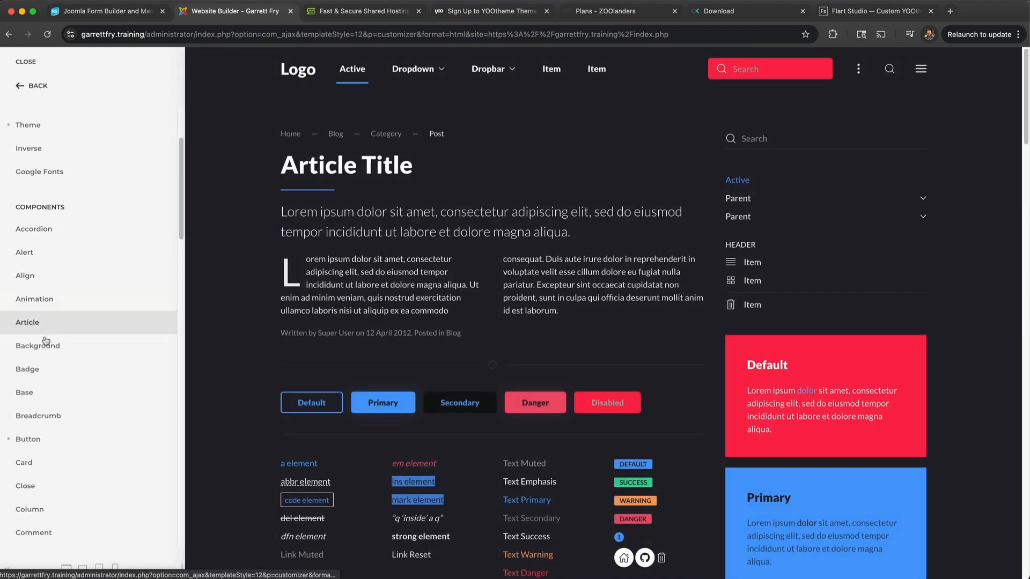
scroll(47, 341, "down", 1)
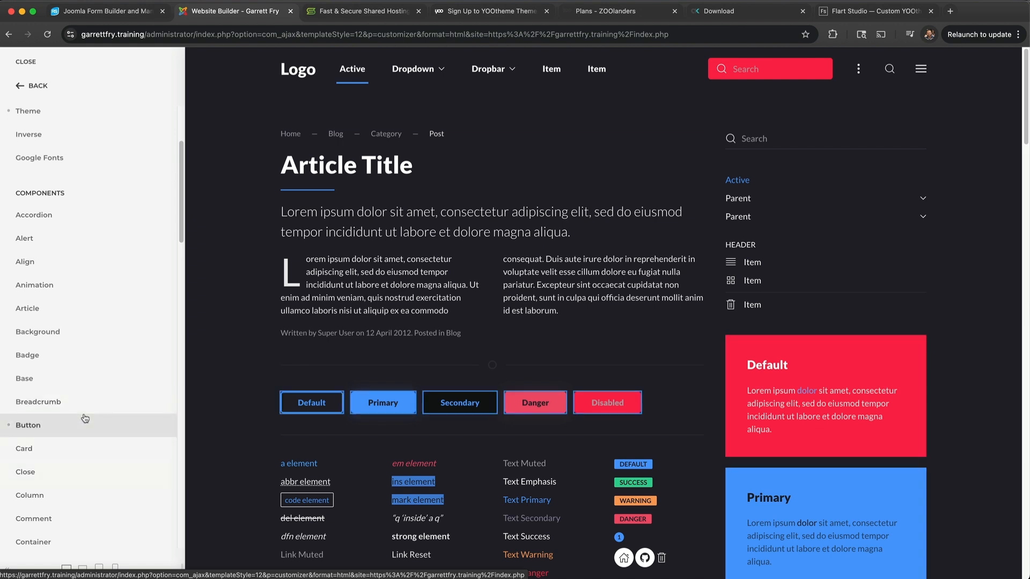
scroll(460, 279, "down", 5)
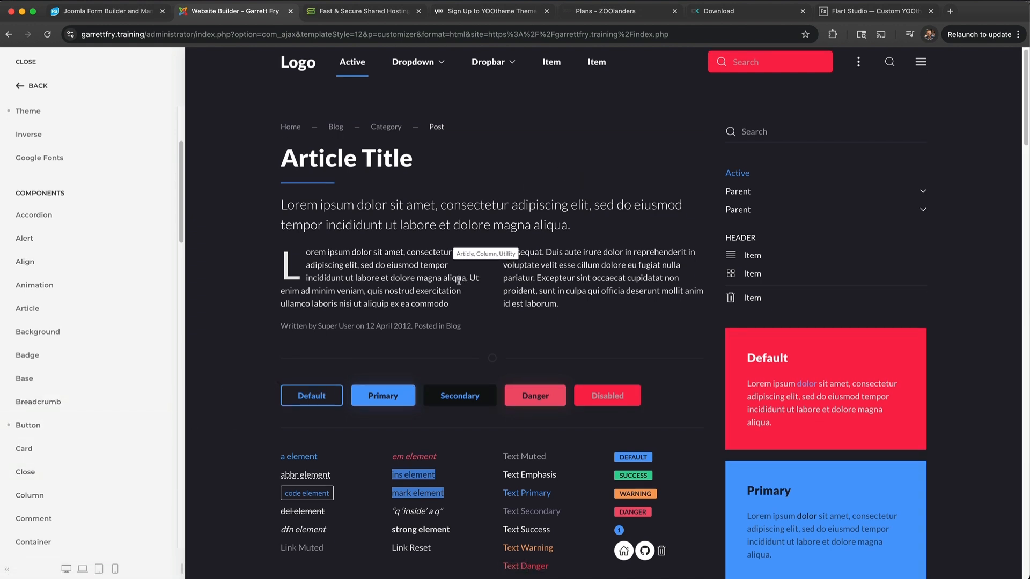
scroll(460, 283, "down", 2)
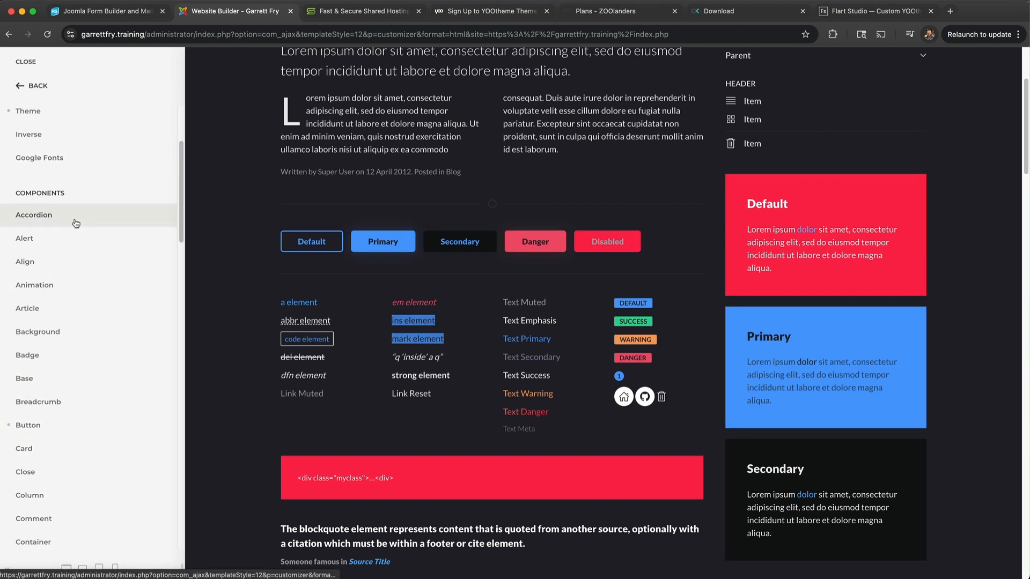
scroll(334, 354, "up", 3)
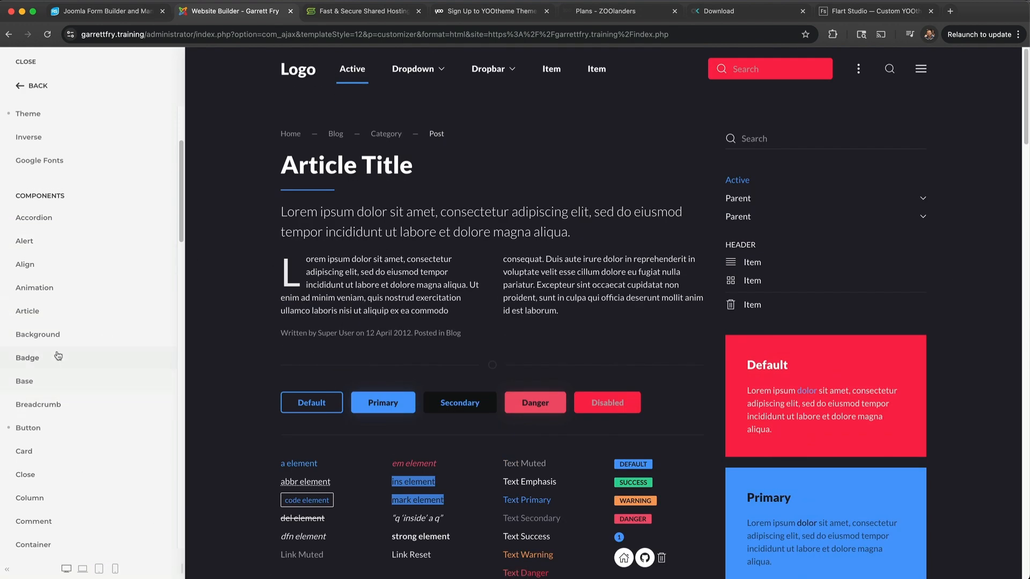
scroll(58, 356, "up", 3)
left_click(60, 179)
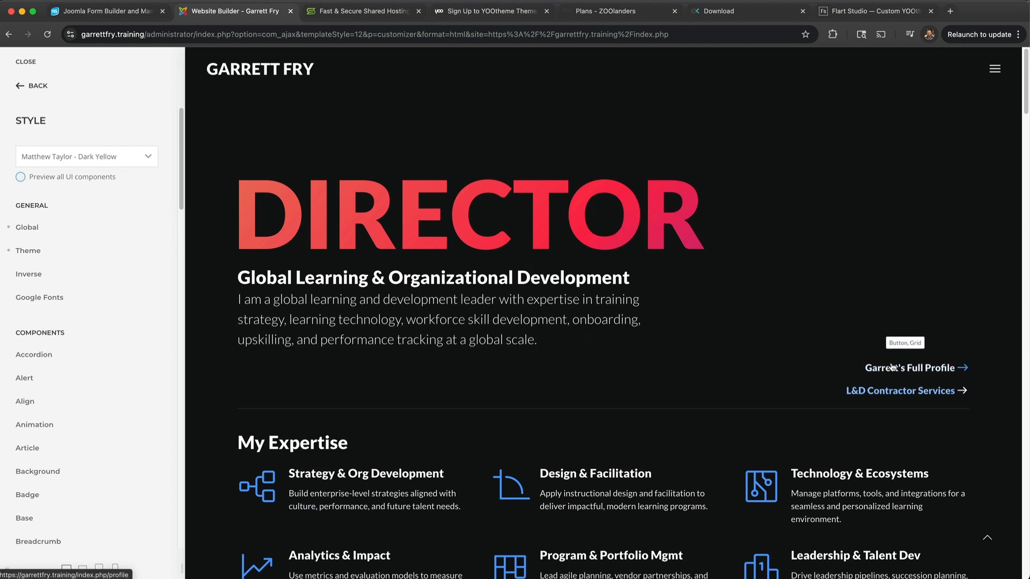
View the Button component's style settings against the site's home page and return to the style overview.
scroll(80, 354, "down", 5)
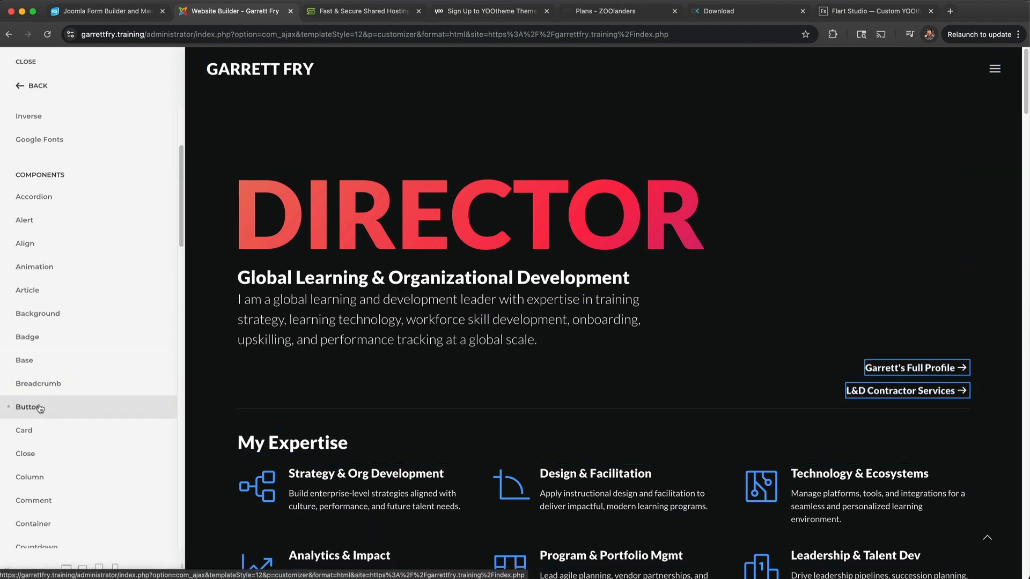
left_click(110, 406)
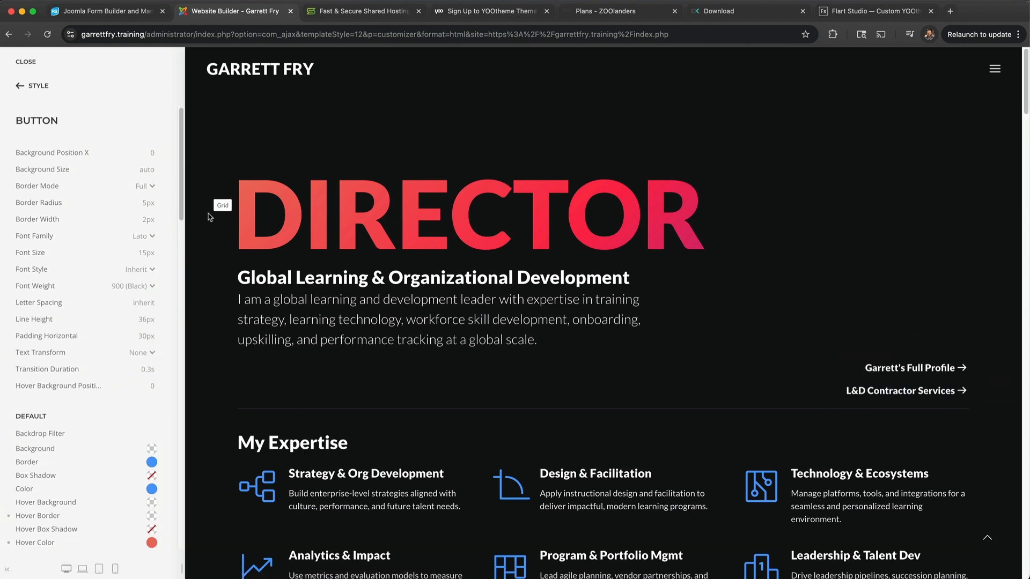
left_click(24, 88)
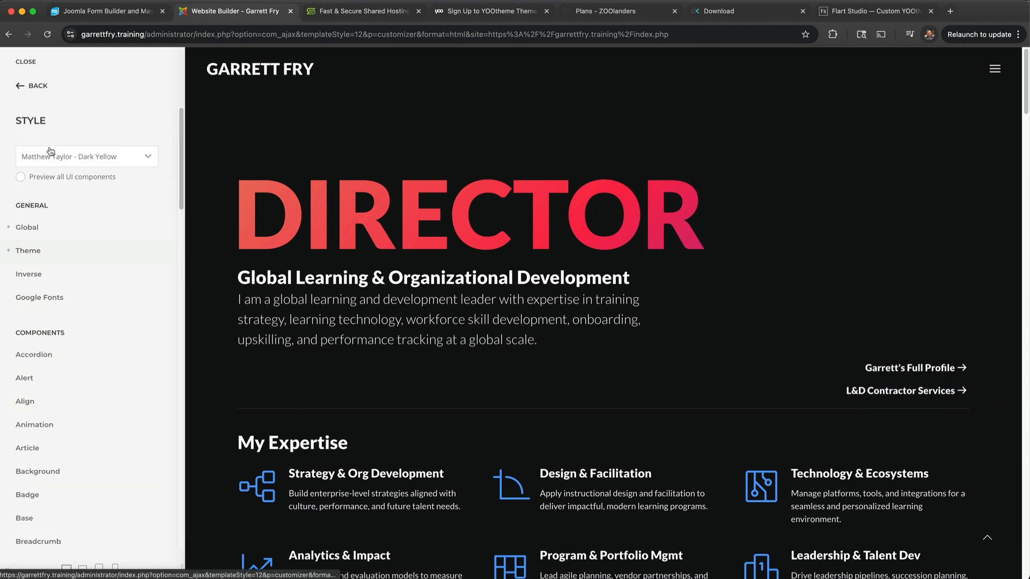
View the Button style settings with the preview of all UI components on, and switch back to the normal site preview.
left_click(21, 176)
scroll(63, 376, "down", 3)
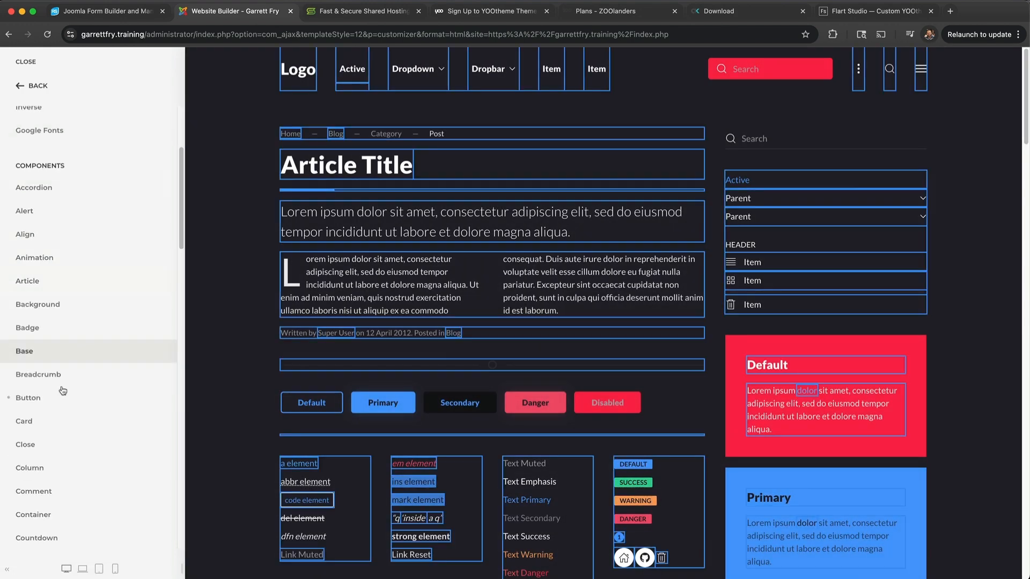
left_click(61, 396)
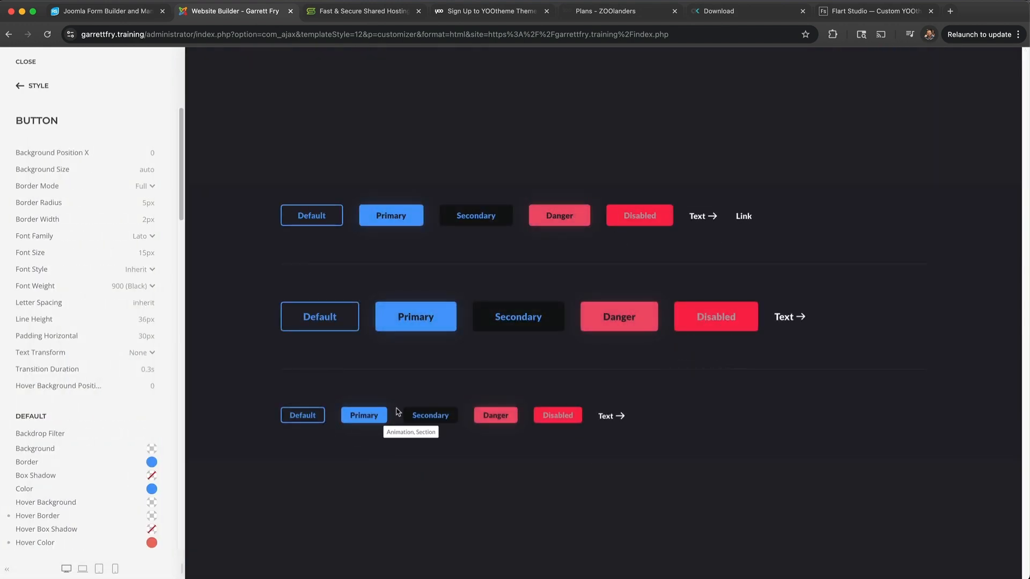
left_click(31, 87)
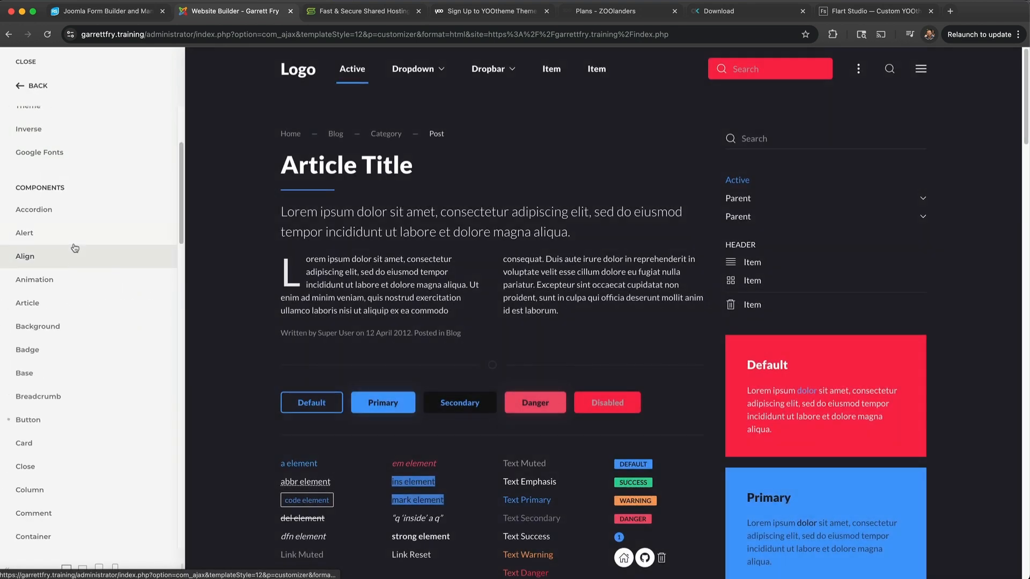
scroll(72, 236, "up", 3)
left_click(65, 182)
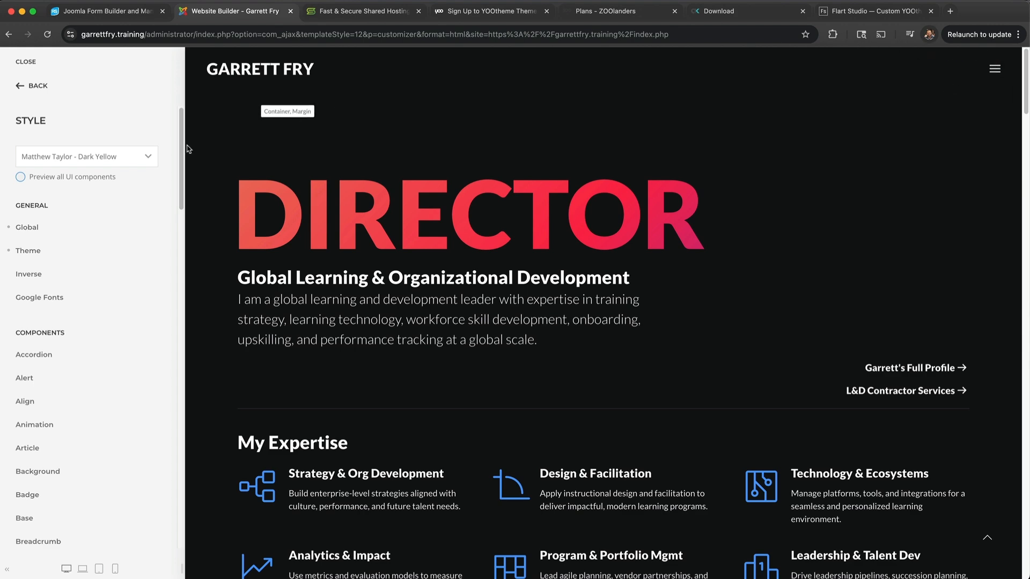
Reopen the style library, glance over its designs, and close it without choosing another style.
left_click(138, 159)
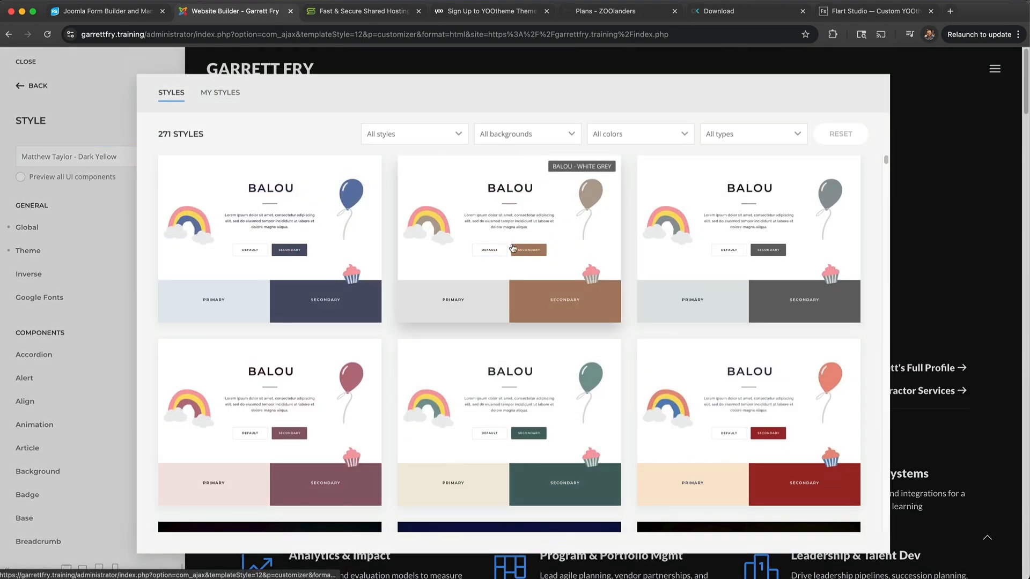
scroll(510, 248, "down", 5)
scroll(322, 177, "up", 1)
left_click(121, 119)
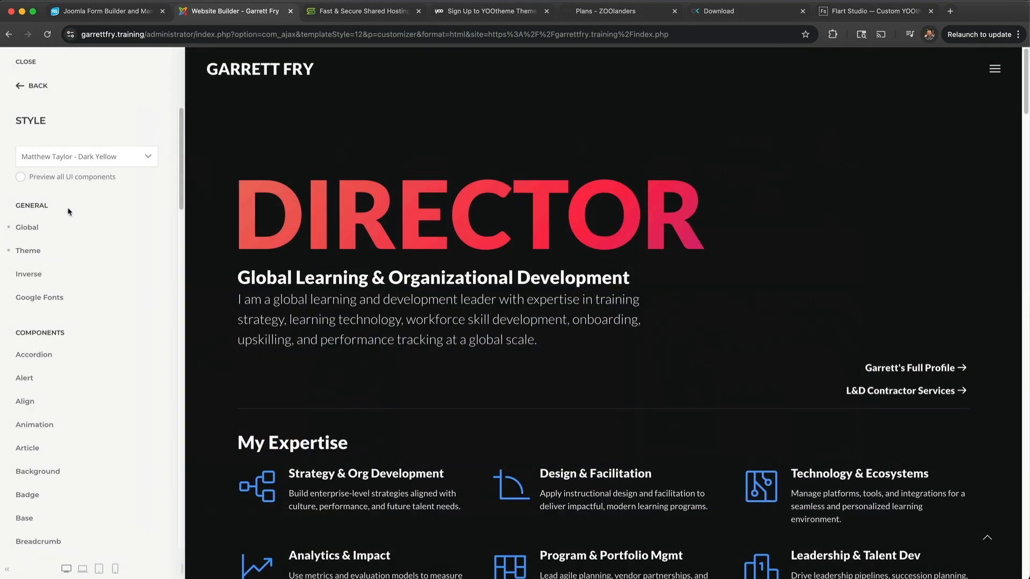
Skim the style's component list down to List and return to its beginning.
scroll(58, 356, "down", 4)
scroll(58, 355, "down", 6)
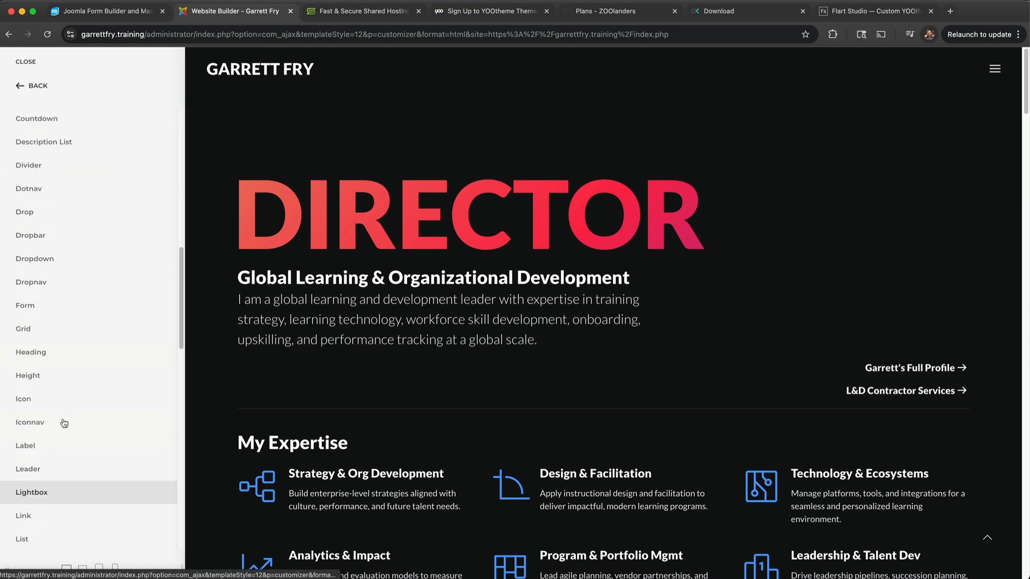
scroll(62, 421, "up", 10)
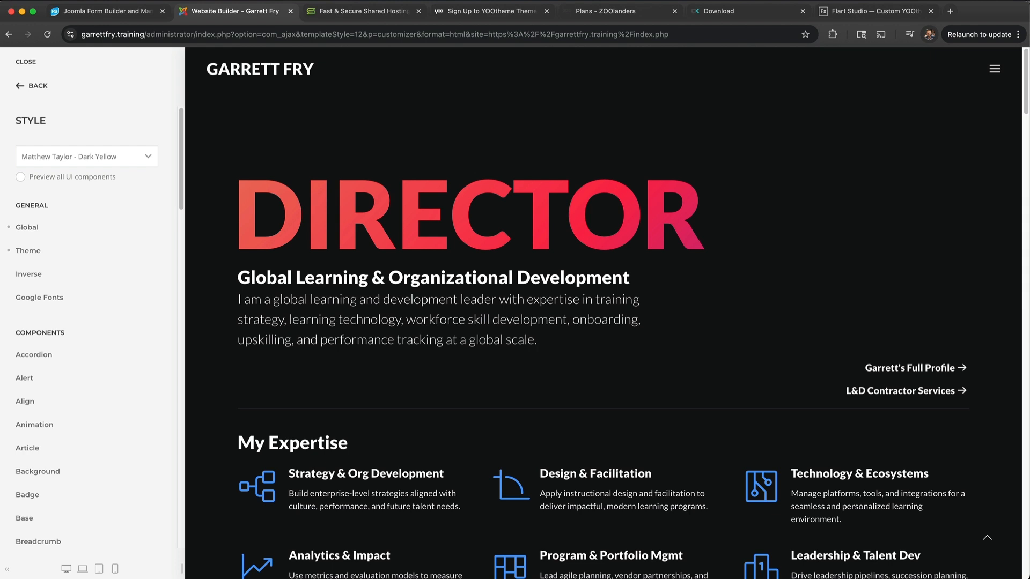
Start a new article from the website builder's page list and title it "Test Page".
left_click(34, 87)
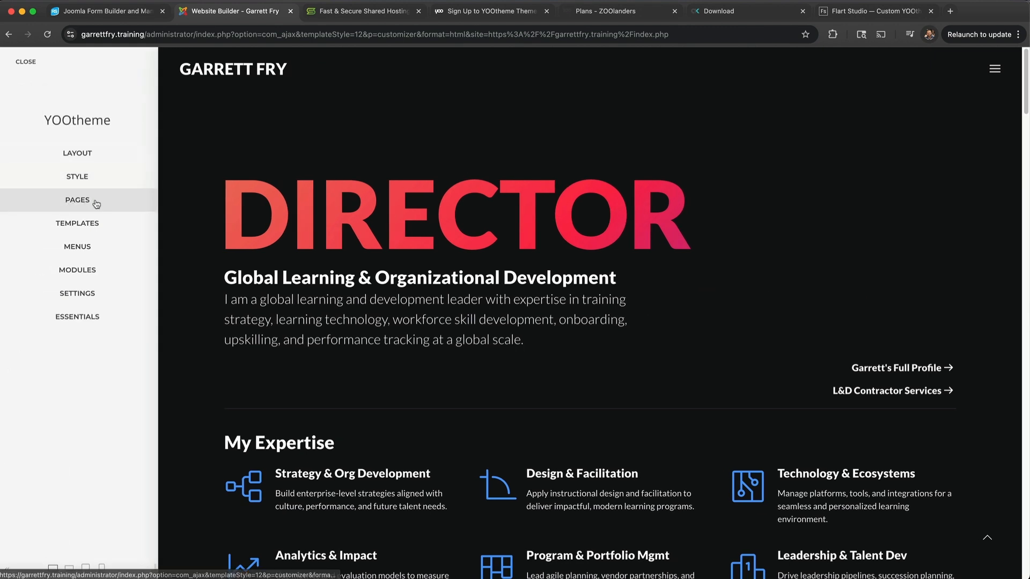
left_click(81, 203)
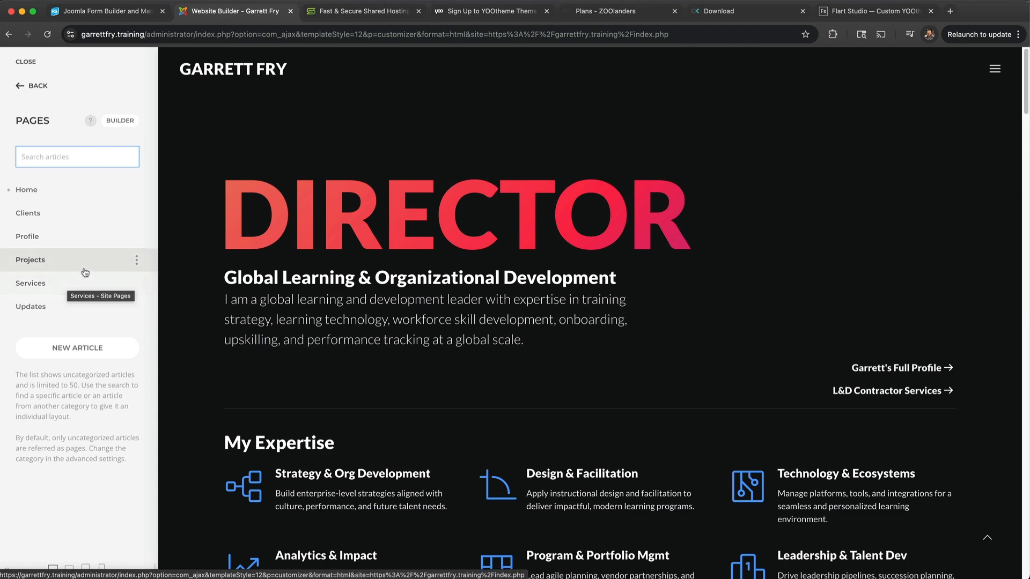
left_click(75, 350)
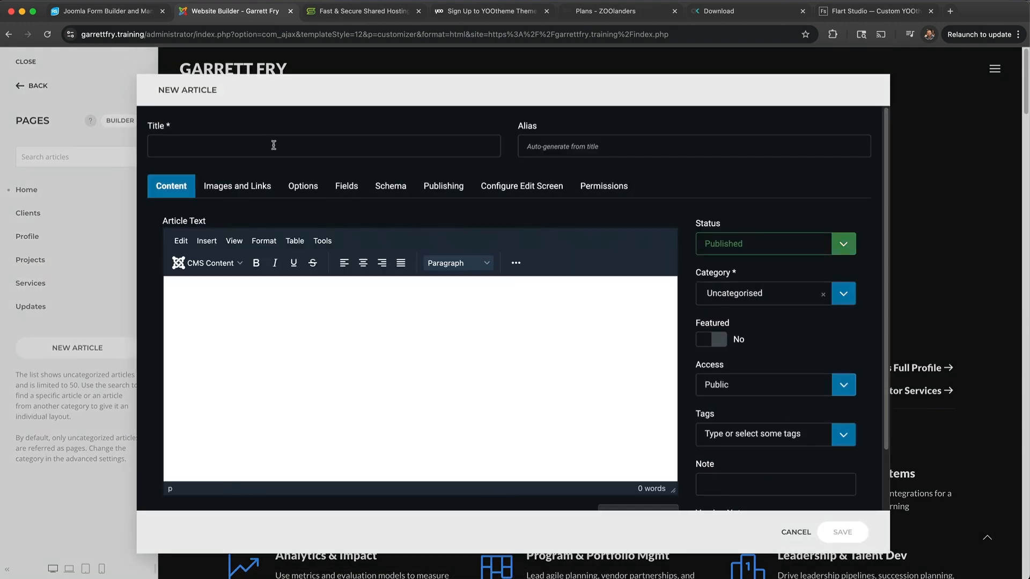
left_click(285, 149)
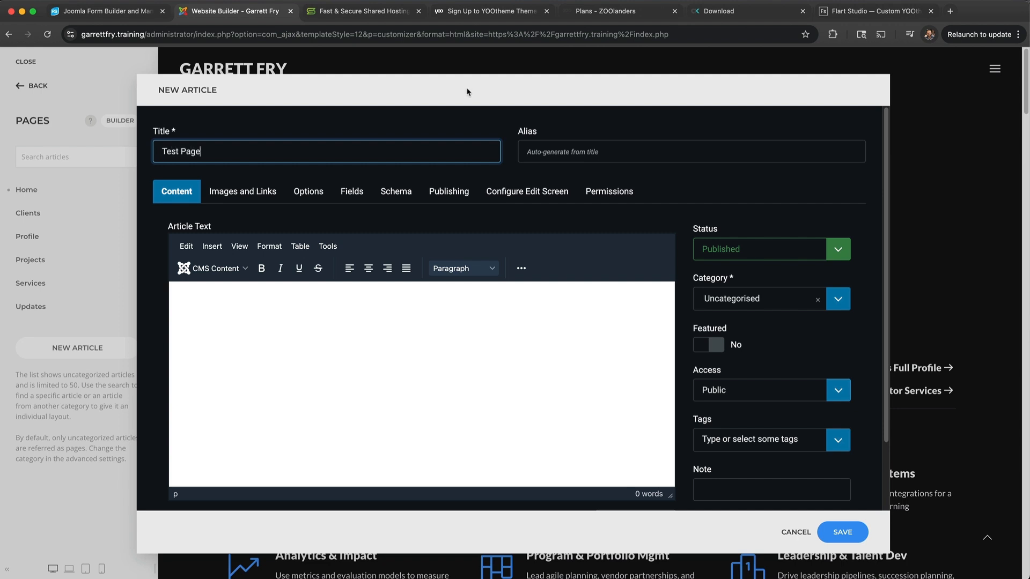
left_click(7, 39)
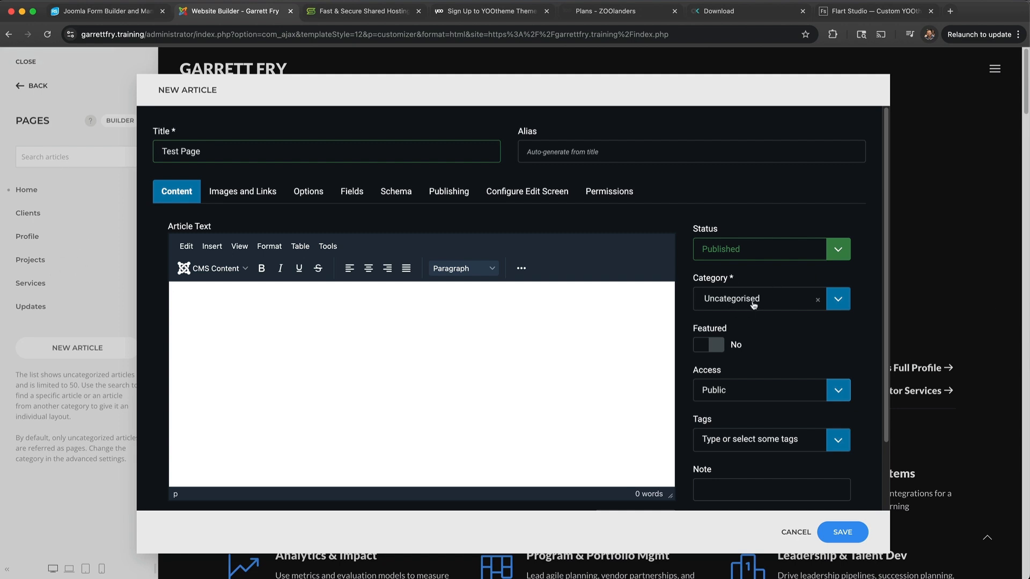
Assign the new article to the Site Pages category, save it and close the article editor.
left_click(728, 300)
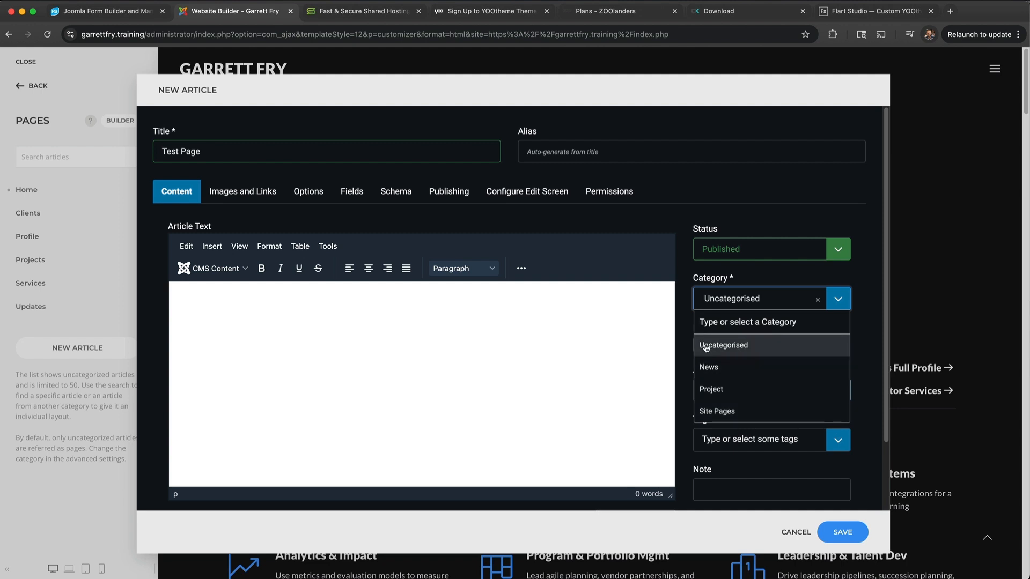
left_click(766, 347)
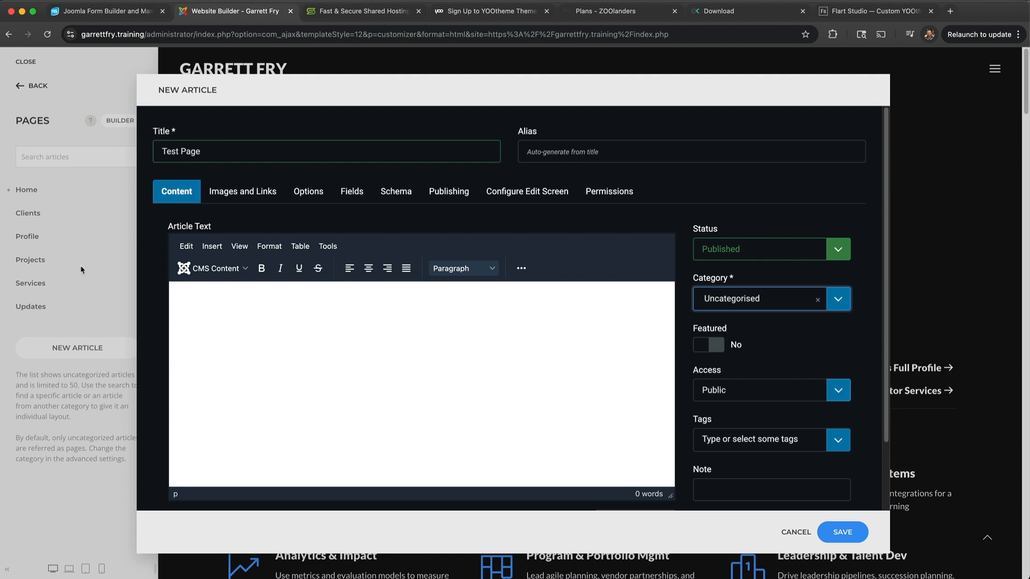
left_click(769, 300)
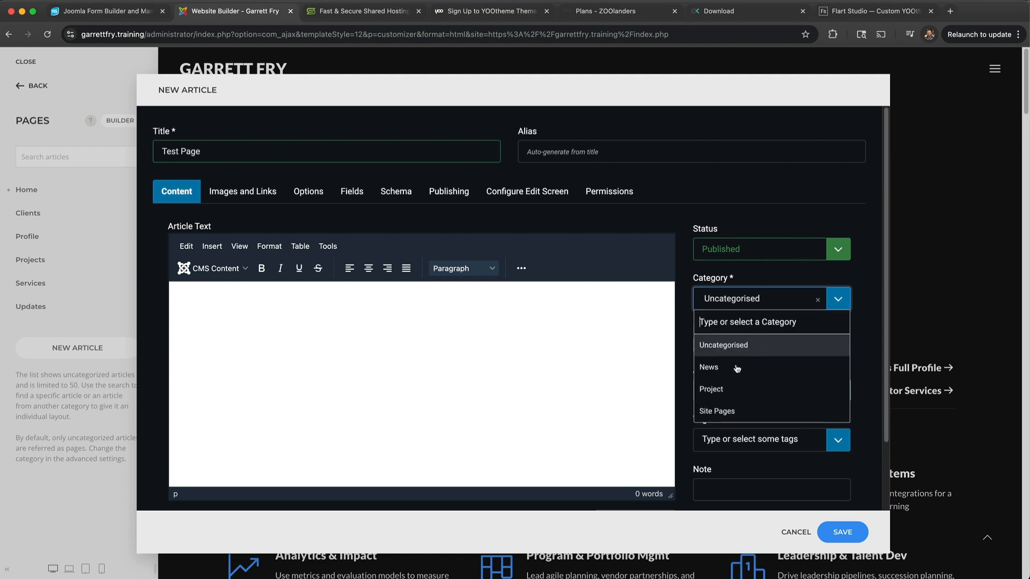
left_click(731, 413)
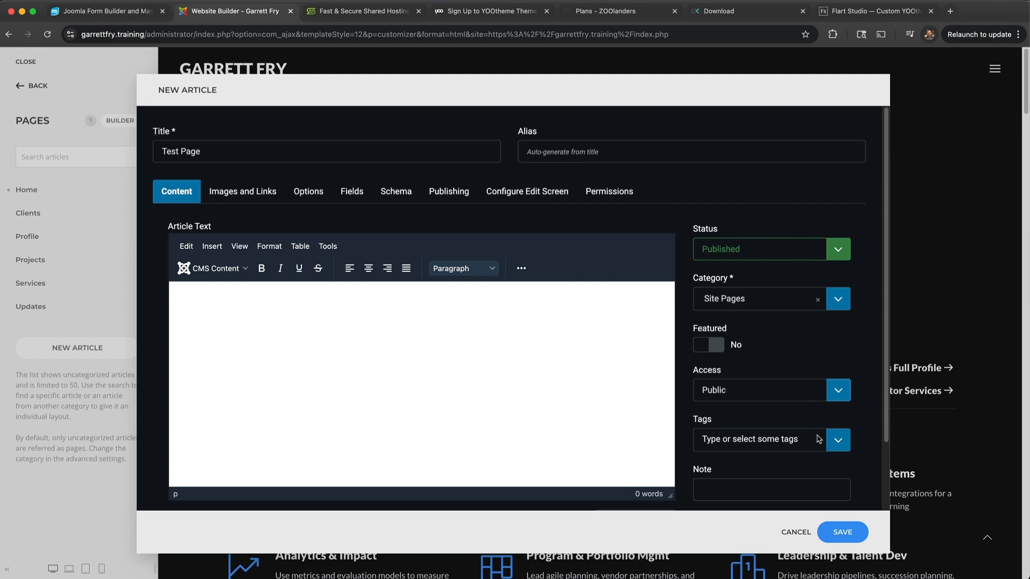
left_click(851, 535)
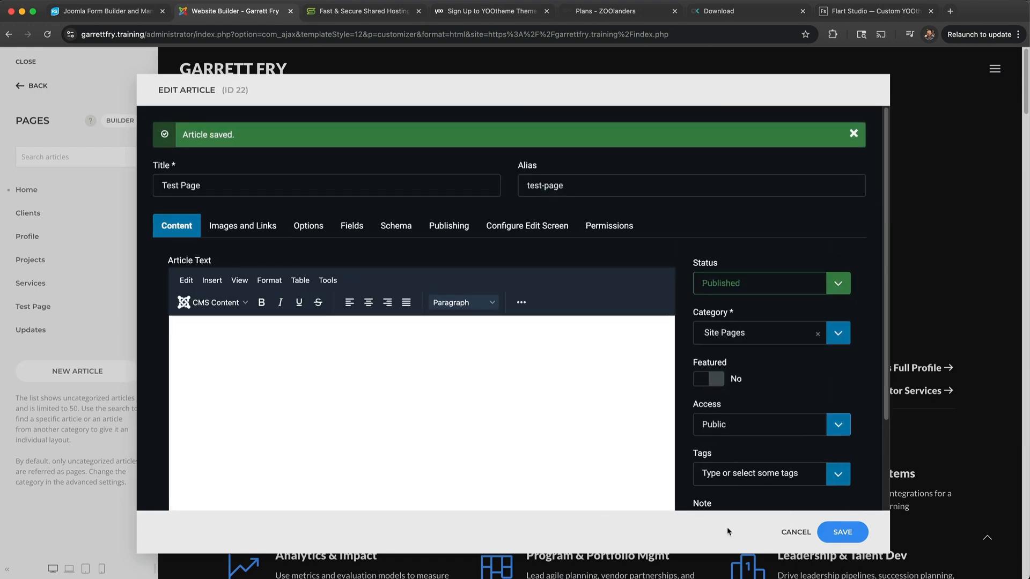
left_click(796, 532)
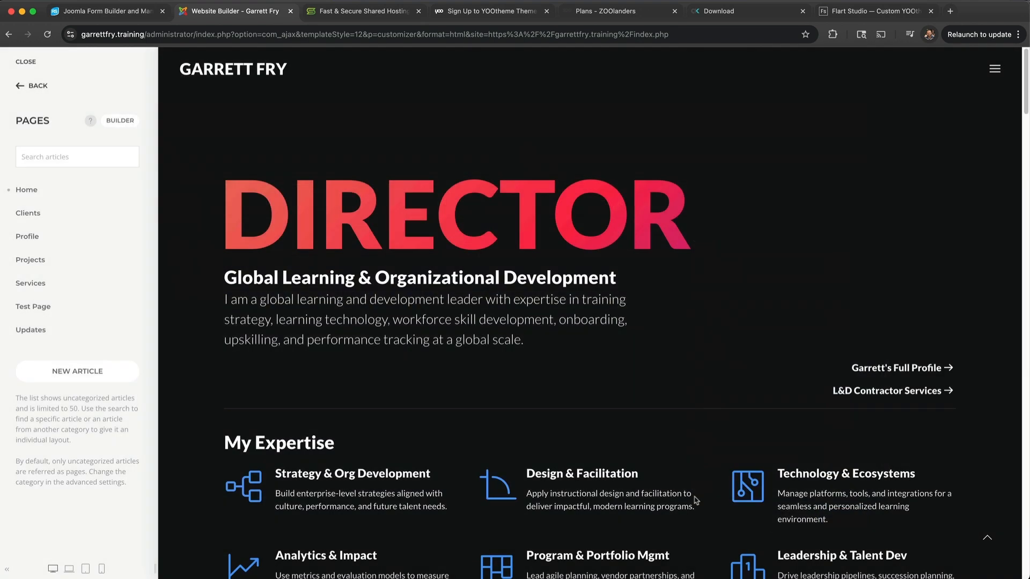
Leave the website builder, check Test Page and its category in Joomla's article list, and open and cancel a blank article form.
left_click(32, 63)
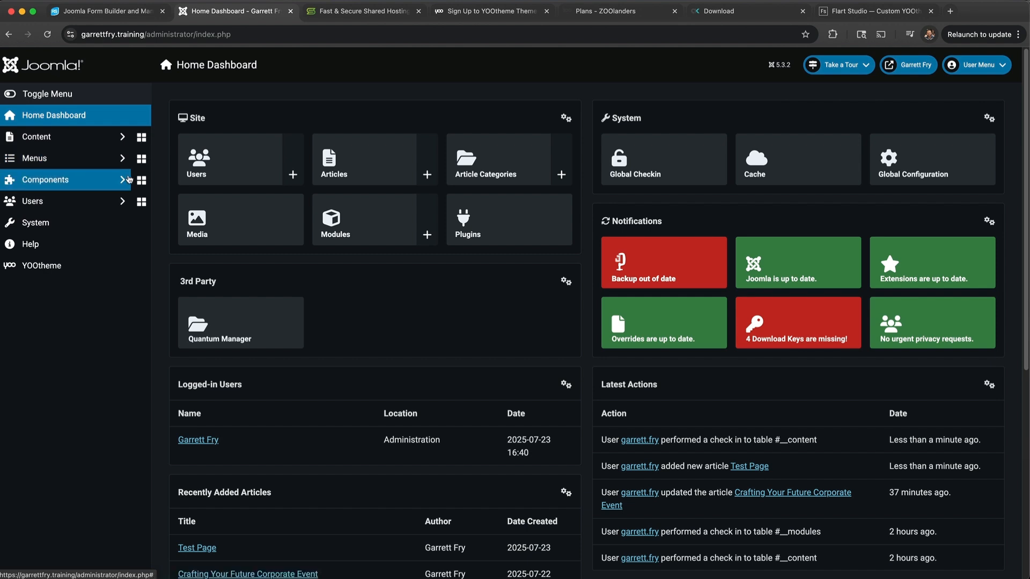
left_click(124, 138)
left_click(91, 156)
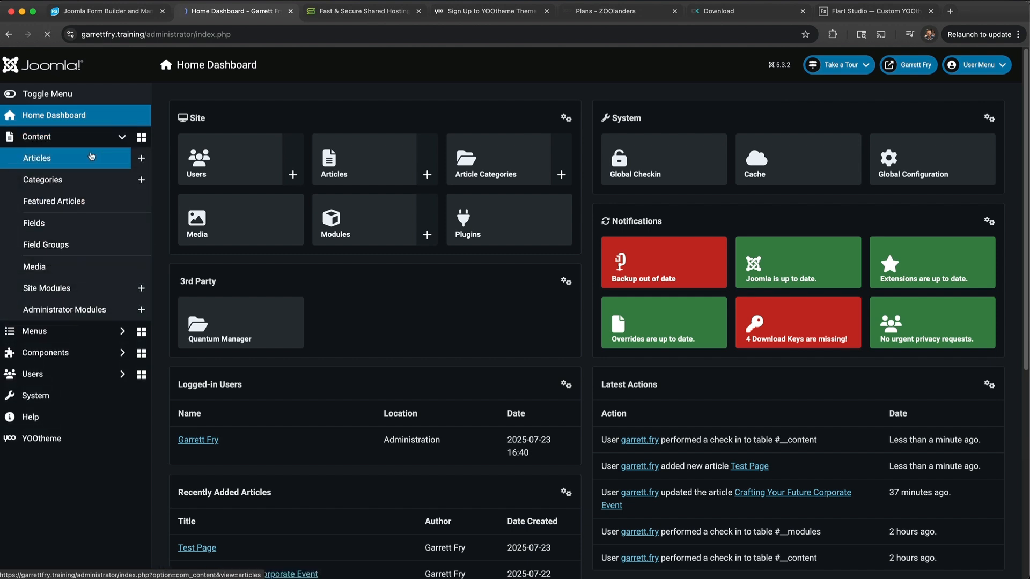
left_click_drag(330, 221, 427, 225)
left_click(444, 231)
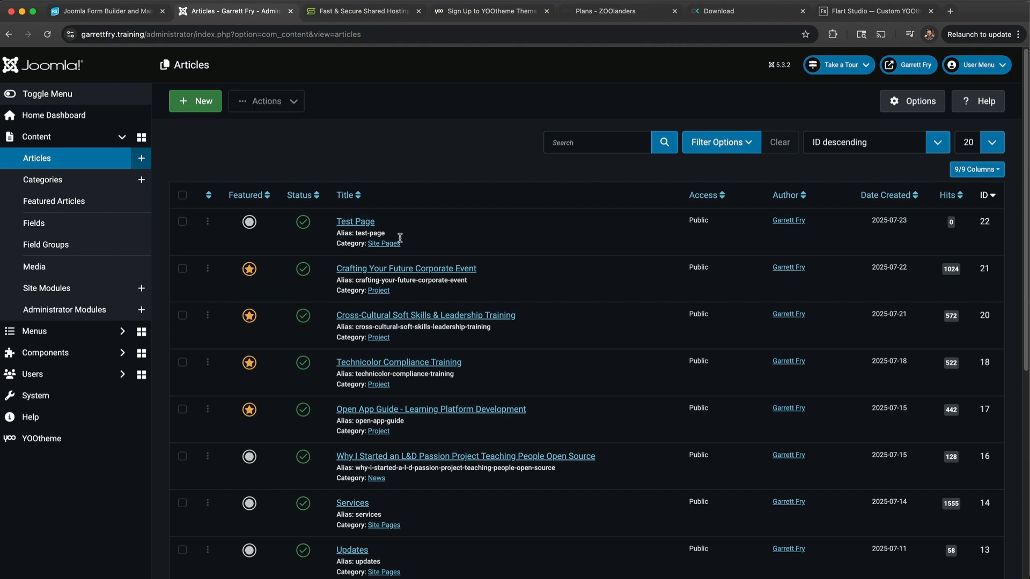
left_click_drag(426, 244, 328, 243)
left_click(328, 243)
left_click(198, 100)
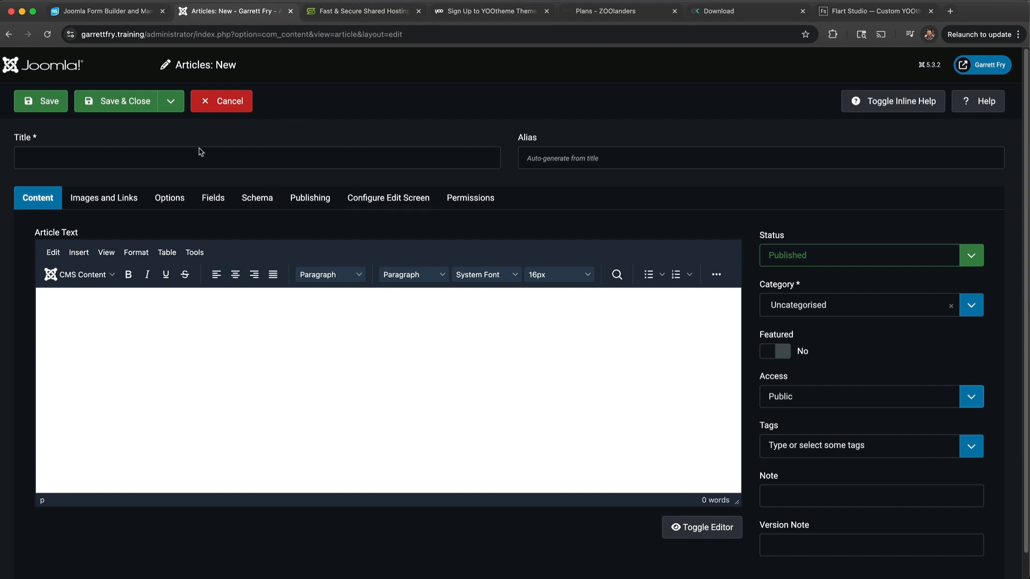
left_click(230, 102)
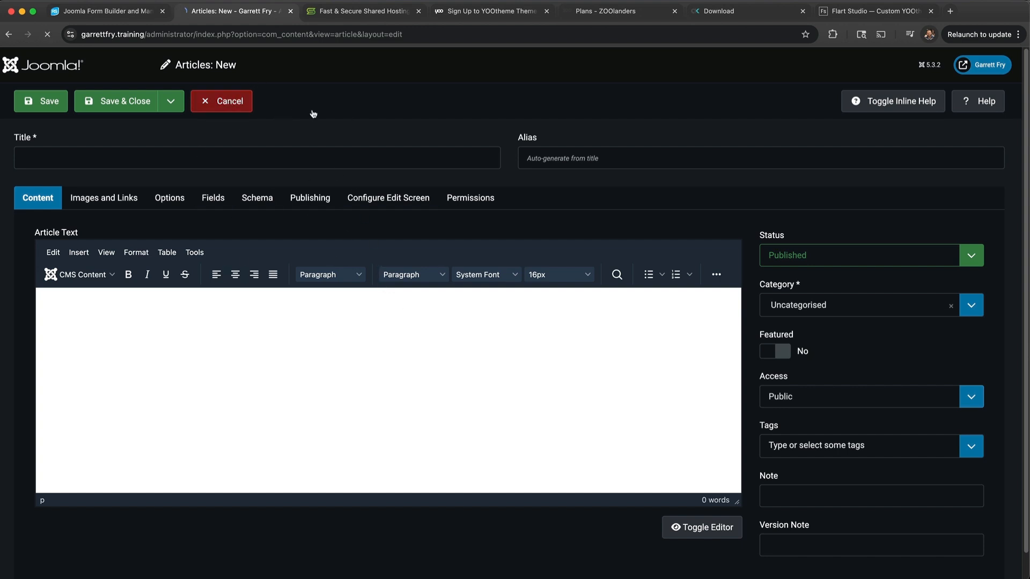
Reopen the YOOtheme website builder, view Test Page with its layout options, and return to the builder's main level.
left_click(67, 440)
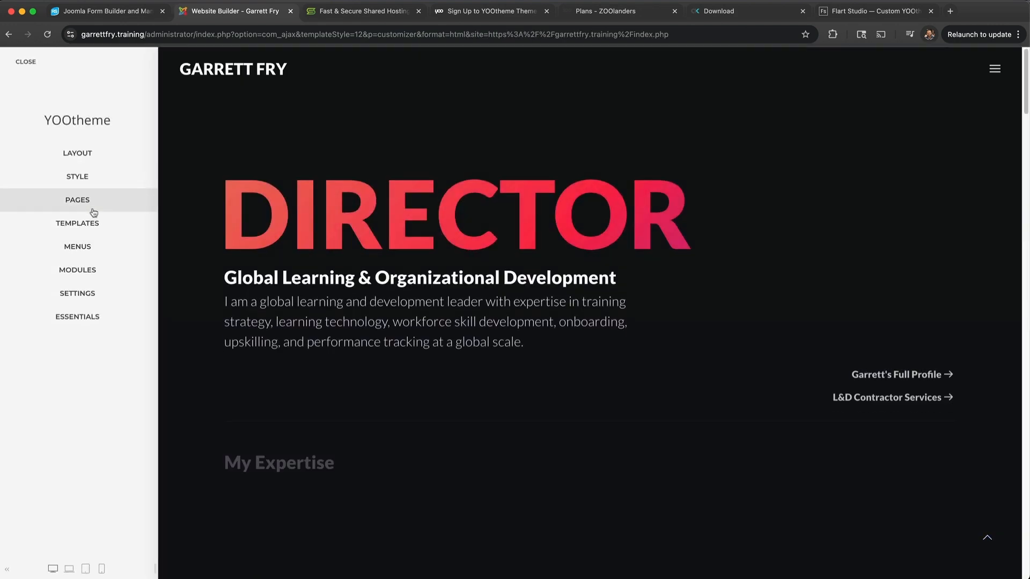
left_click(103, 201)
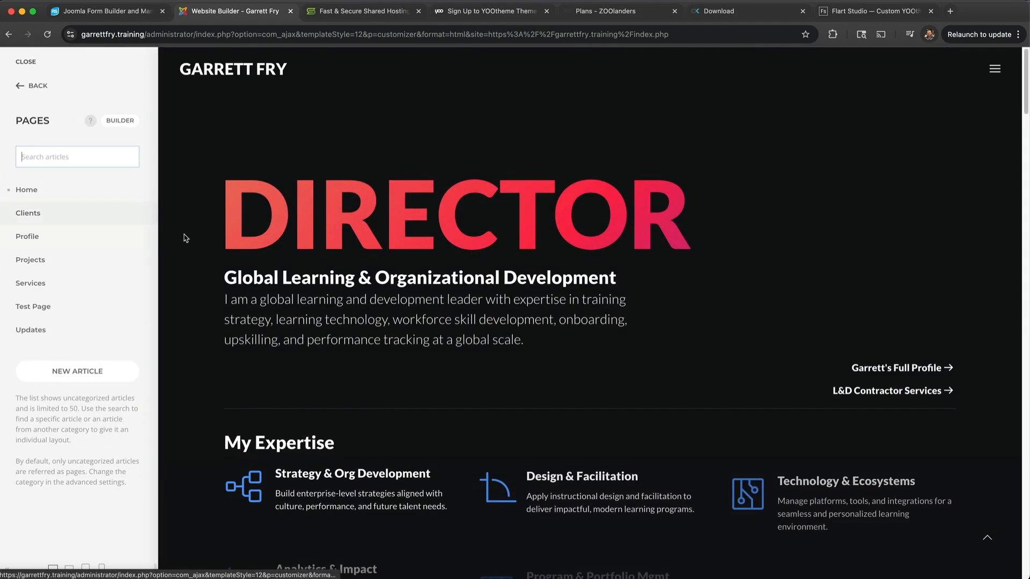
left_click(85, 306)
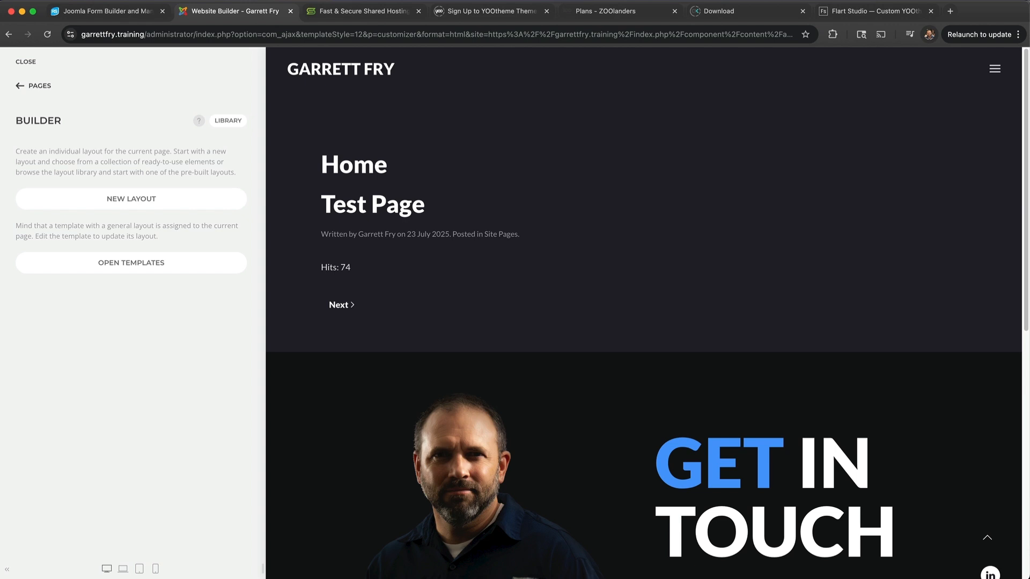
left_click(40, 89)
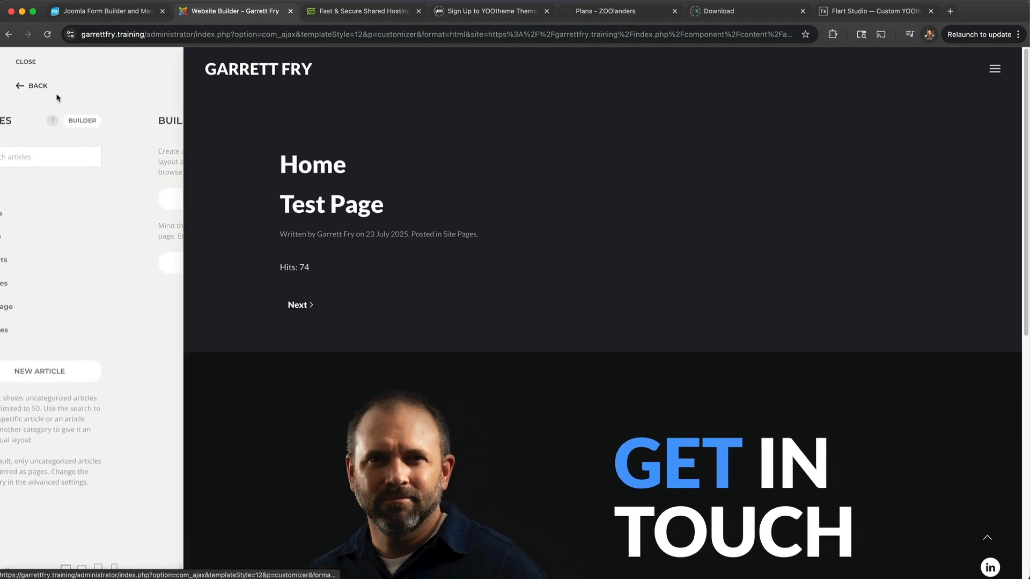
left_click(42, 93)
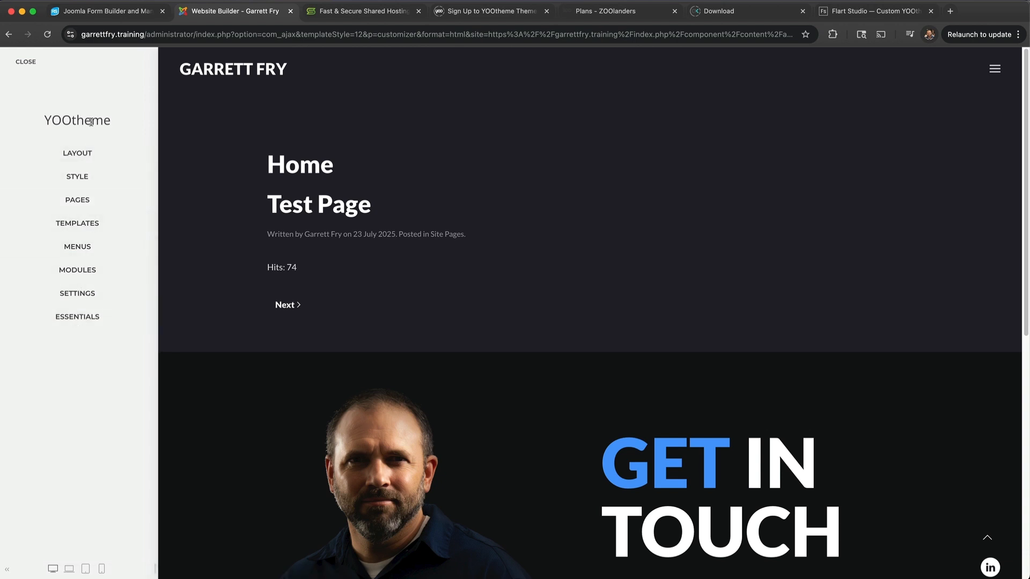
Open the builder's menu settings and look over the site's menus and the available menu positions.
left_click(98, 251)
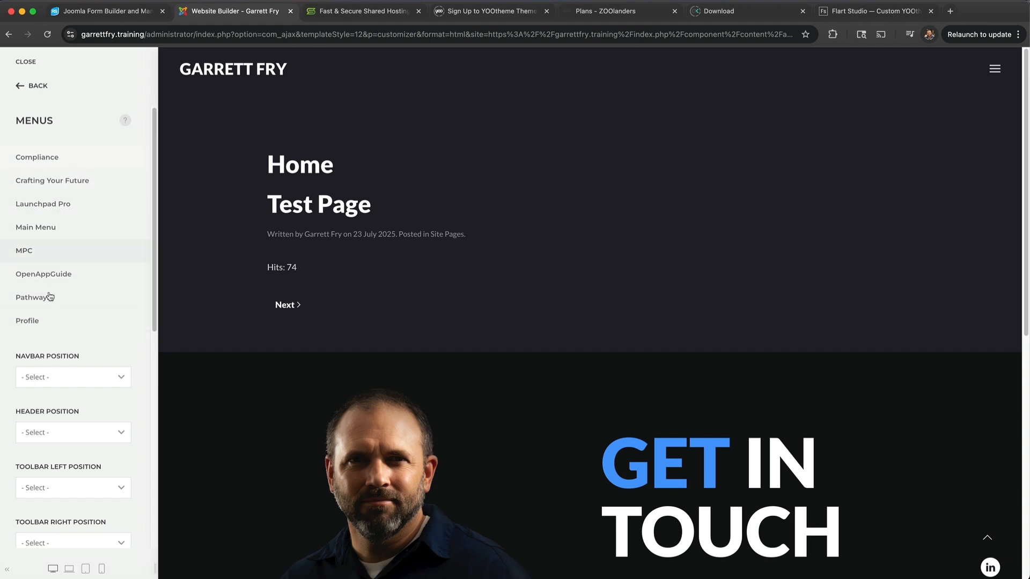
scroll(64, 355, "down", 1)
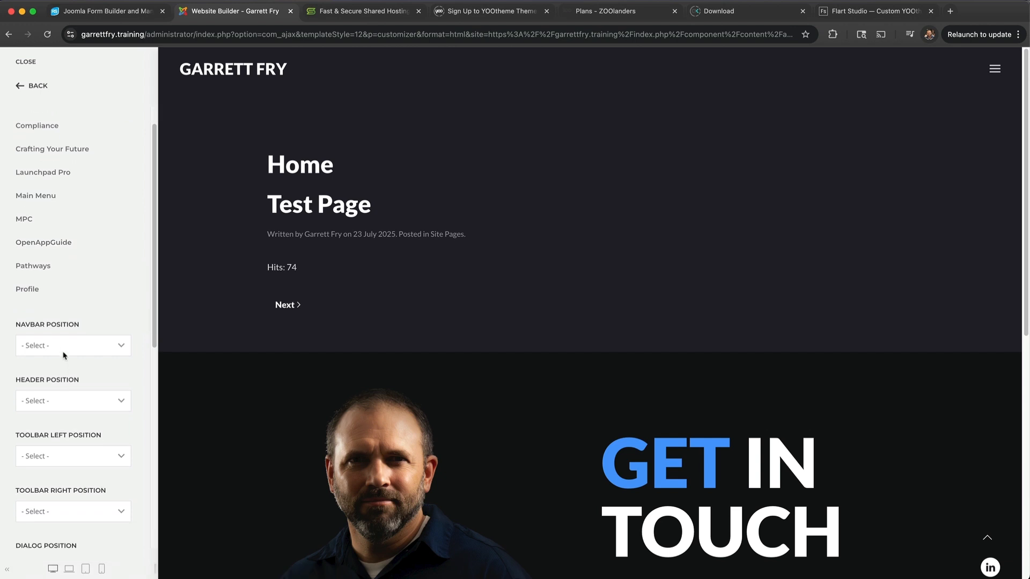
scroll(64, 355, "down", 2)
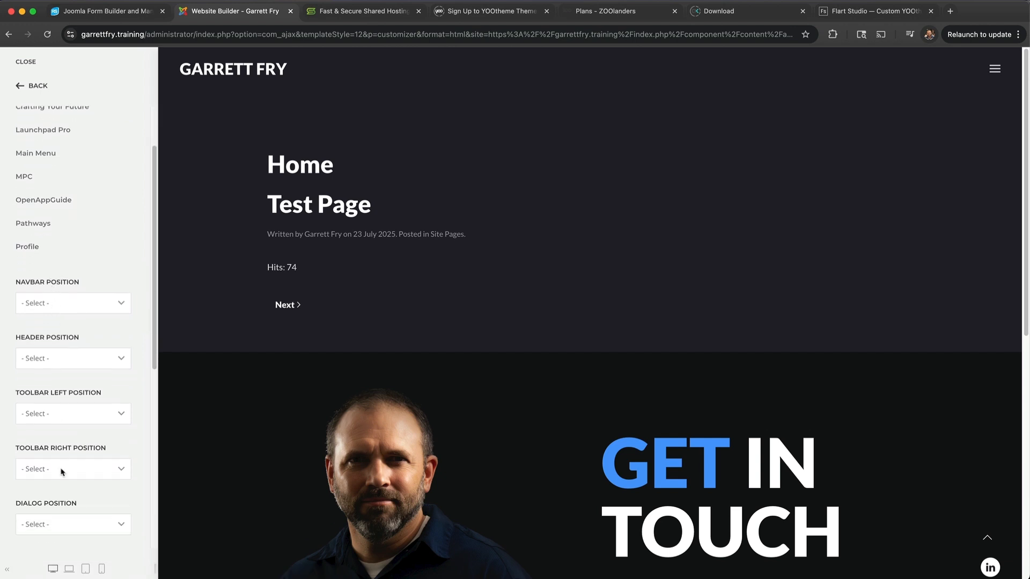
scroll(75, 402, "up", 3)
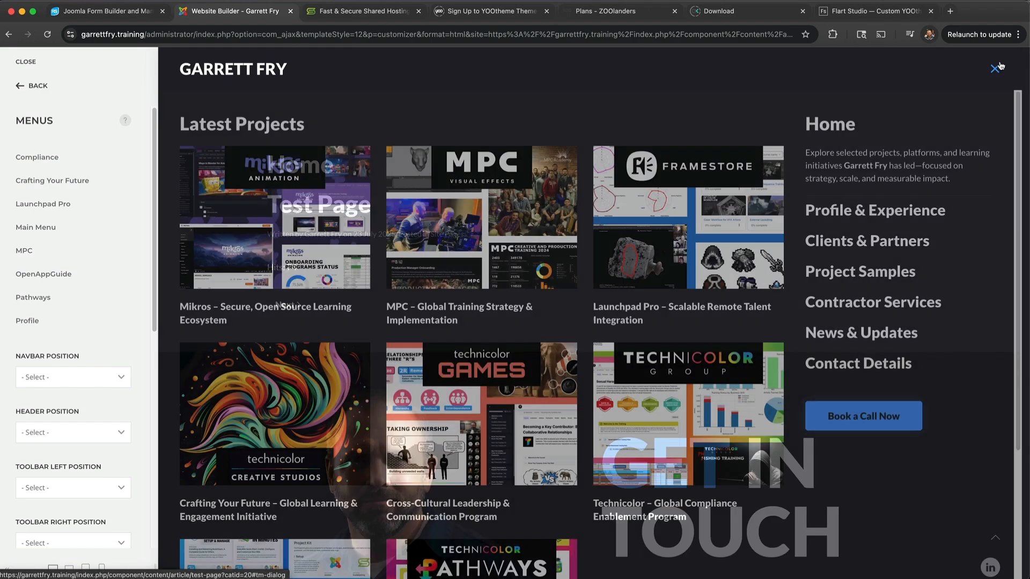
Open the site's dialog menu in the preview, view its project and page links, and close it again.
left_click(998, 68)
left_click(996, 69)
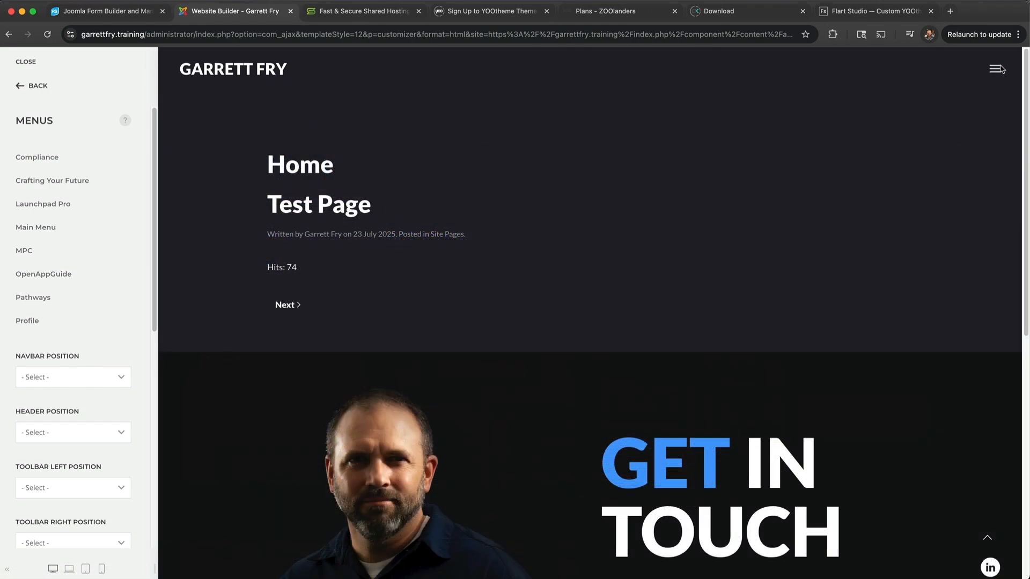
left_click(992, 69)
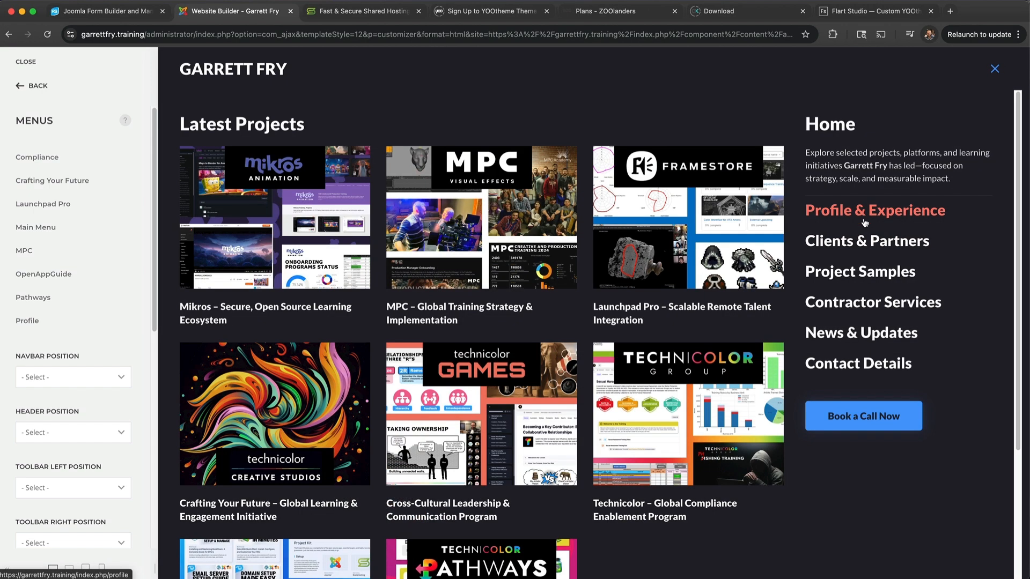
left_click(994, 69)
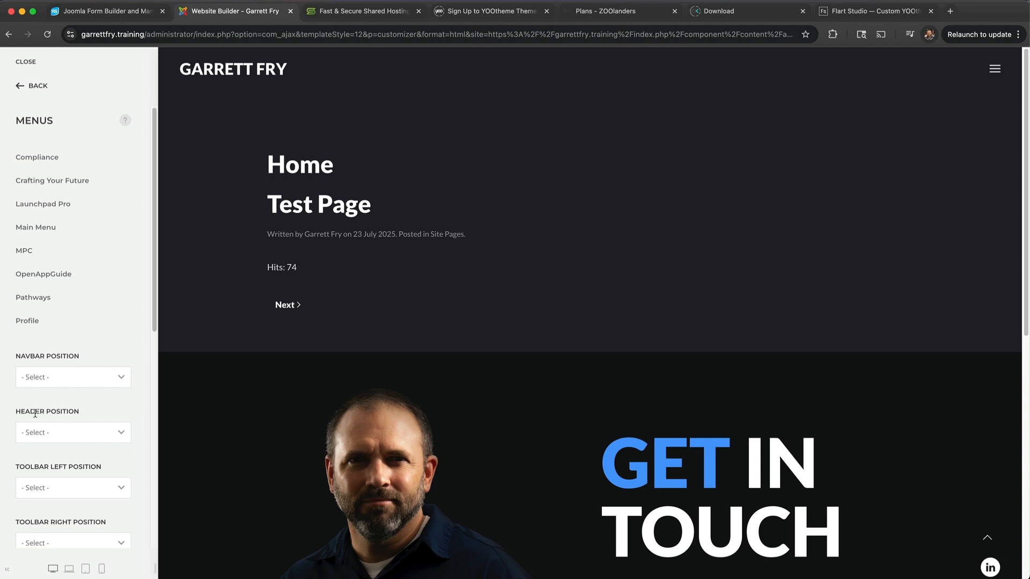
Assign Main Menu to the site's header position.
left_click_drag(19, 411, 81, 412)
left_click(97, 432)
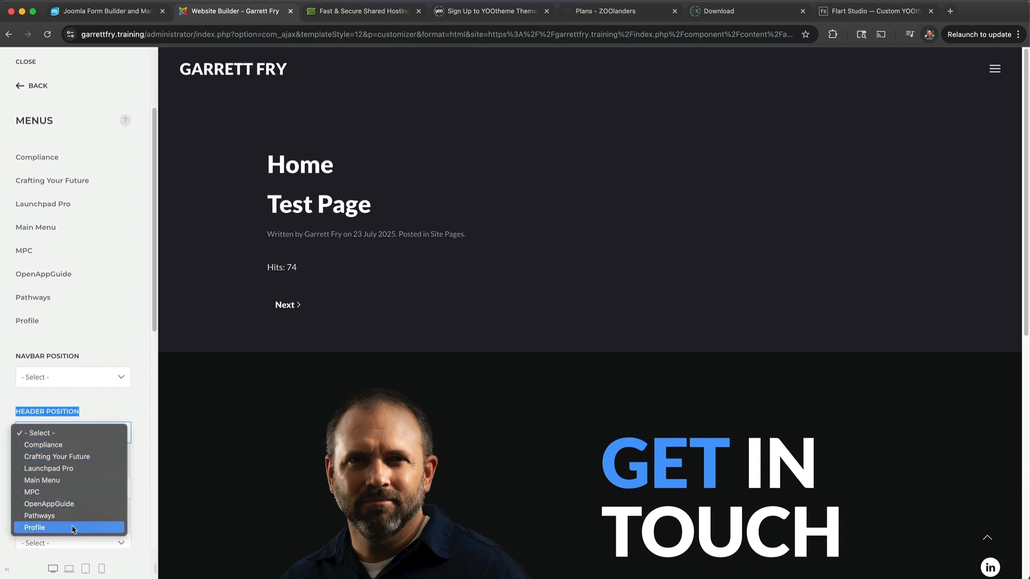
left_click(56, 481)
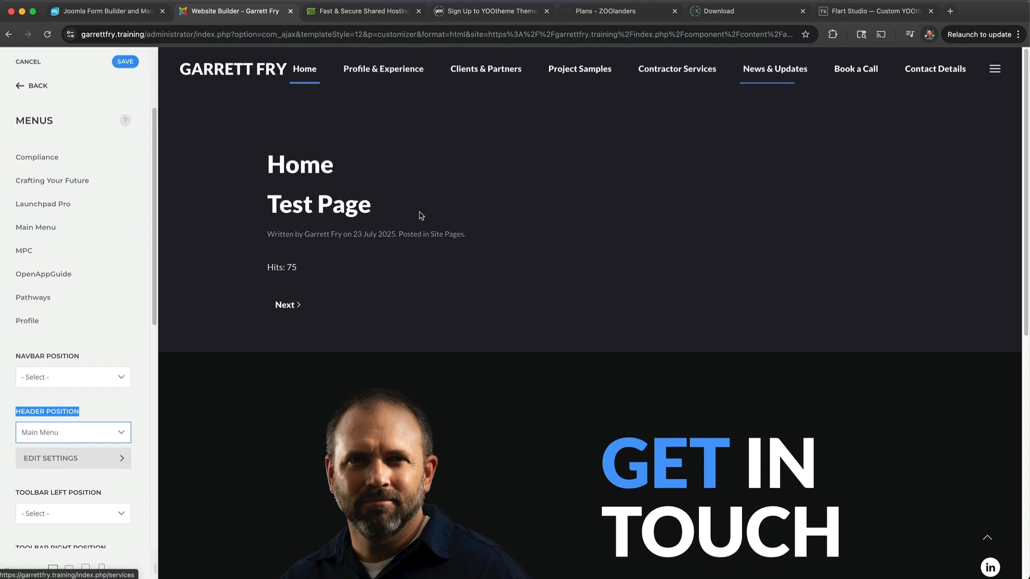
Start a new Main Menu item titled Test Menu and set its type to Single Article.
left_click(56, 228)
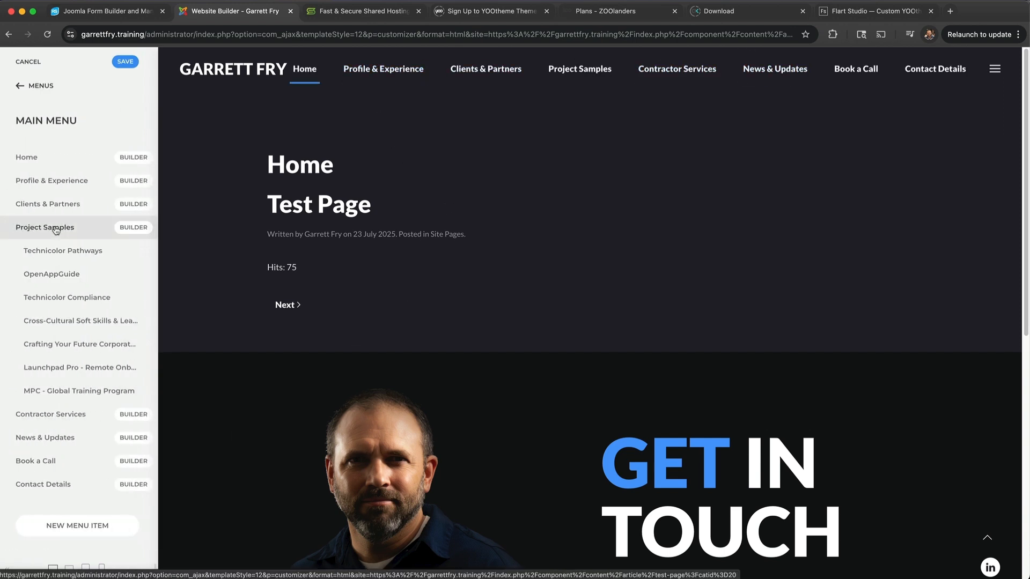
left_click(77, 527)
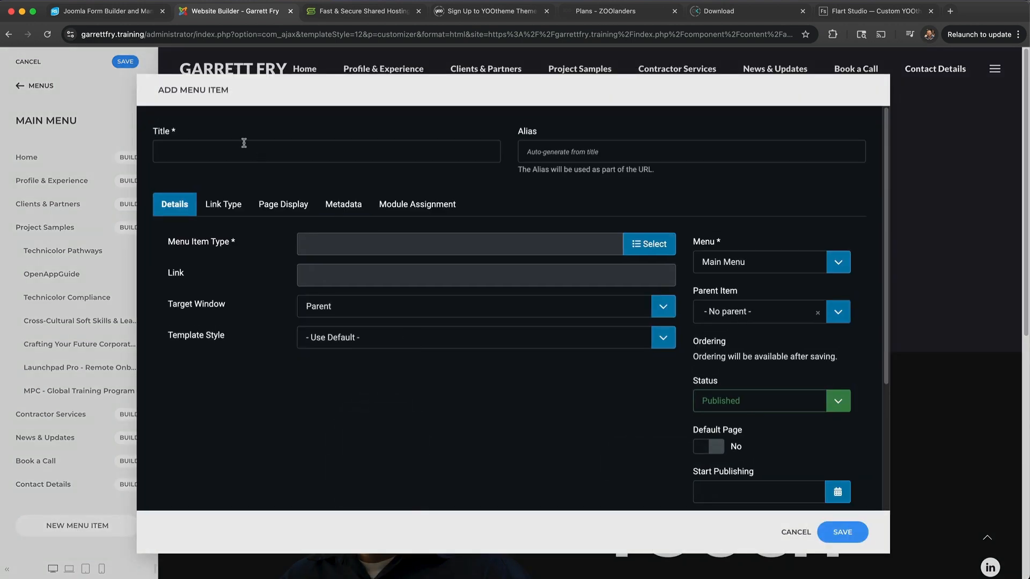
left_click(270, 160)
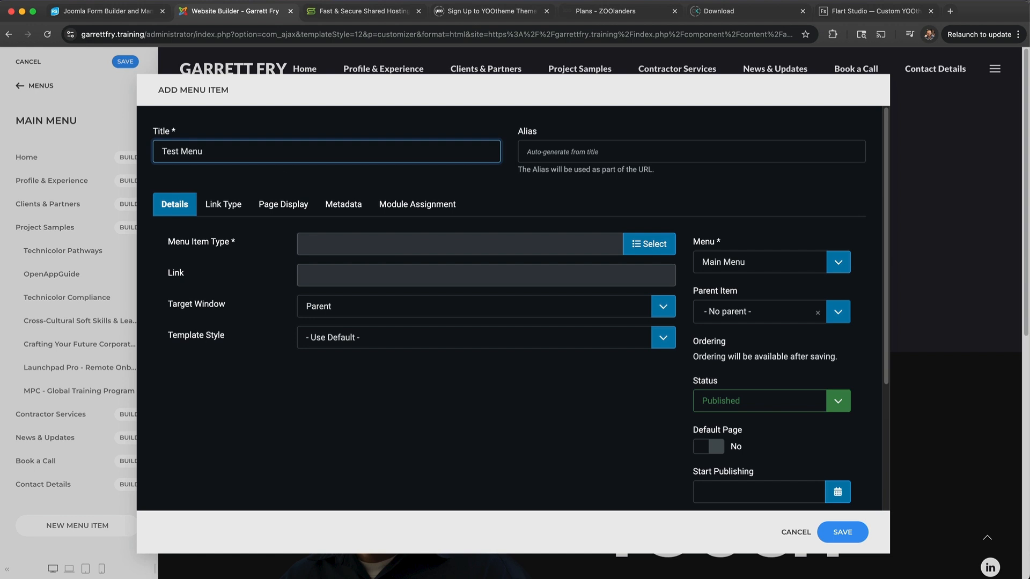
left_click(651, 245)
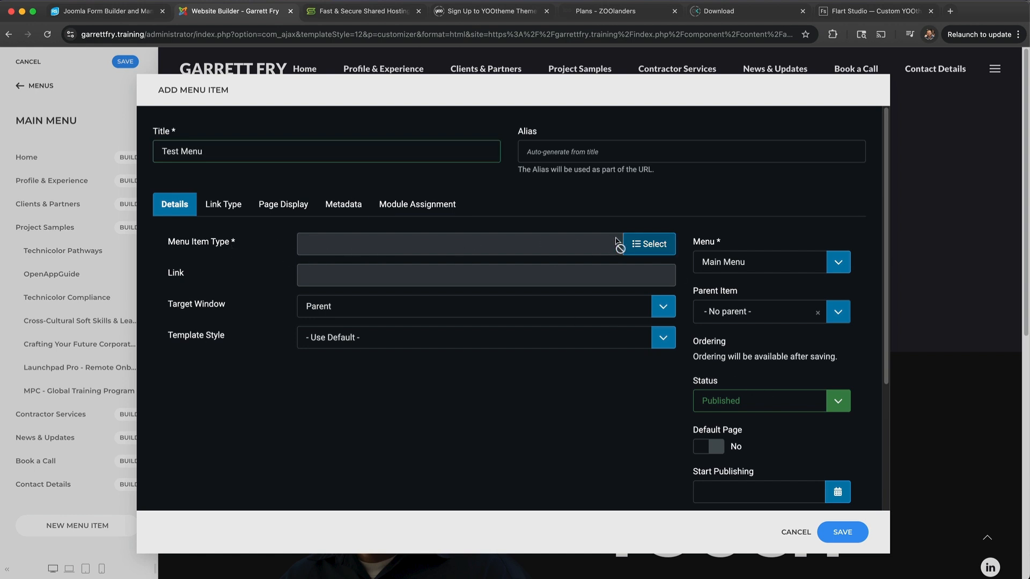
left_click(638, 244)
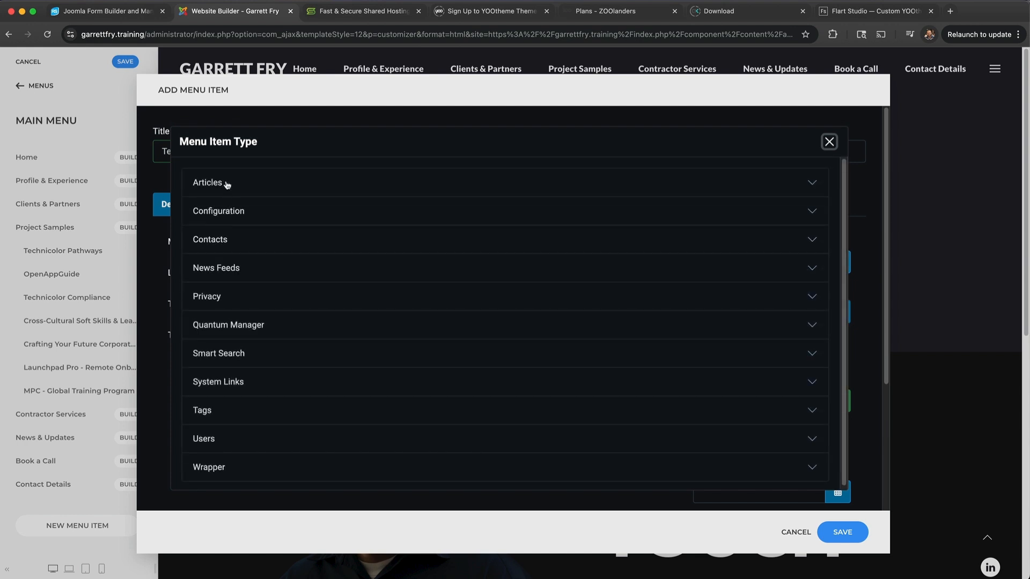
left_click(226, 183)
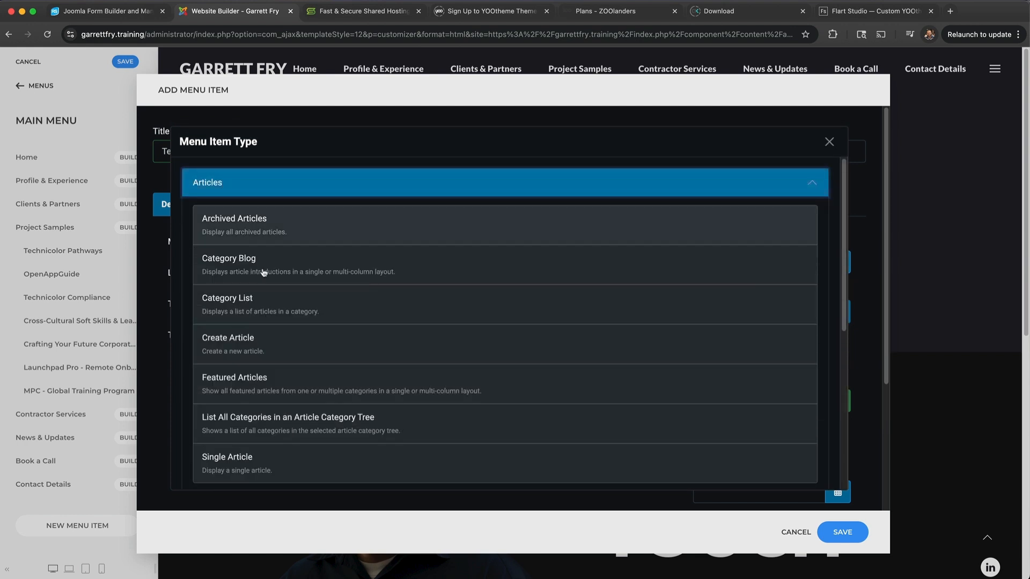
left_click(248, 460)
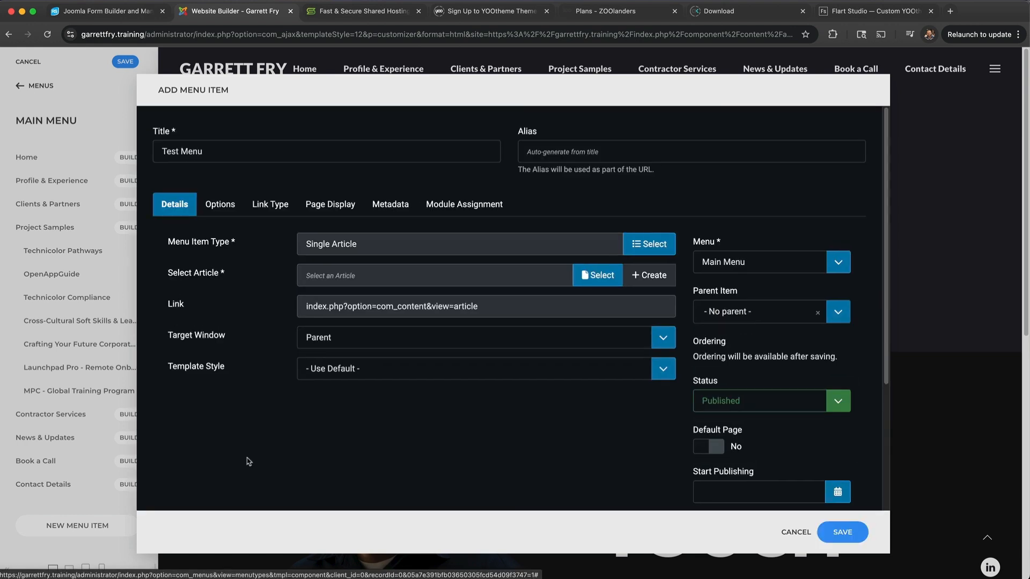
Link the new menu item to the Test Page article, save it and close its form.
left_click(614, 277)
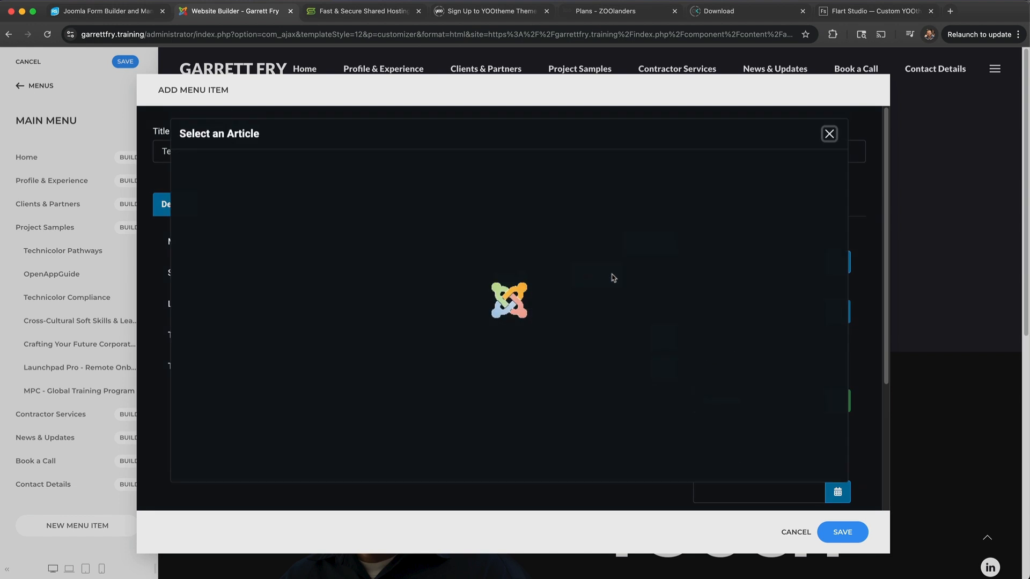
scroll(284, 301, "down", 1)
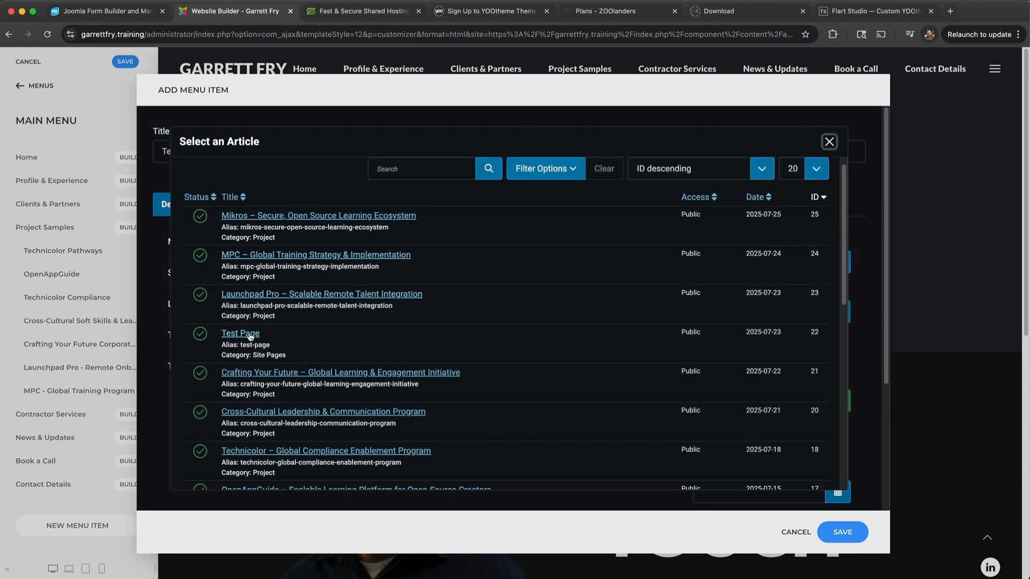
left_click(252, 335)
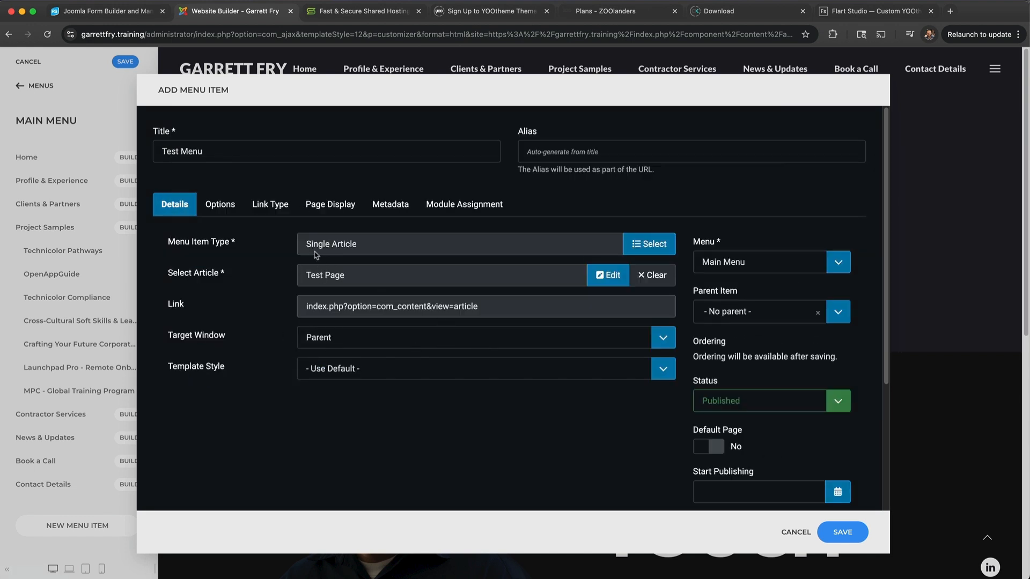
left_click(847, 533)
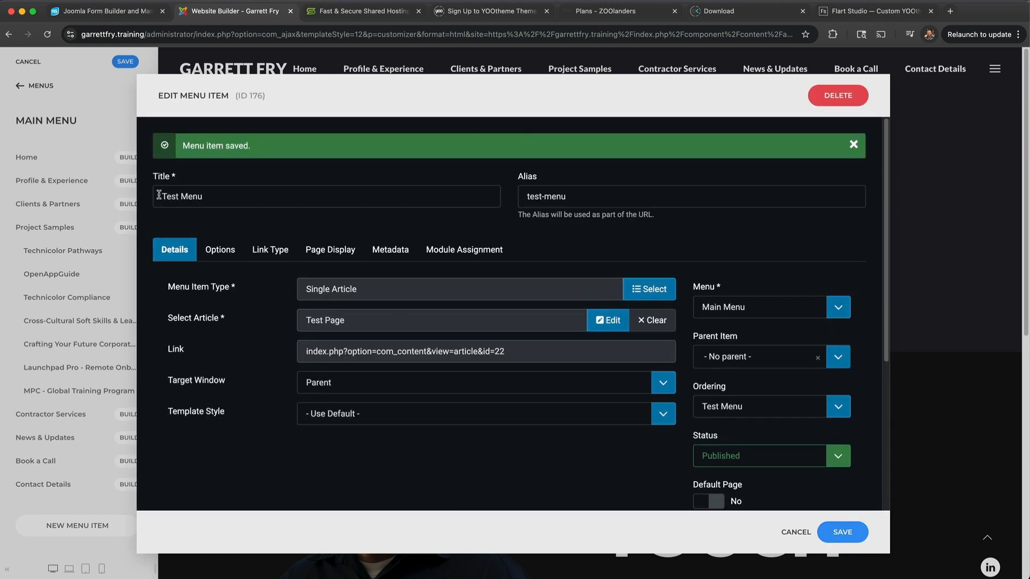
left_click_drag(159, 195, 224, 204)
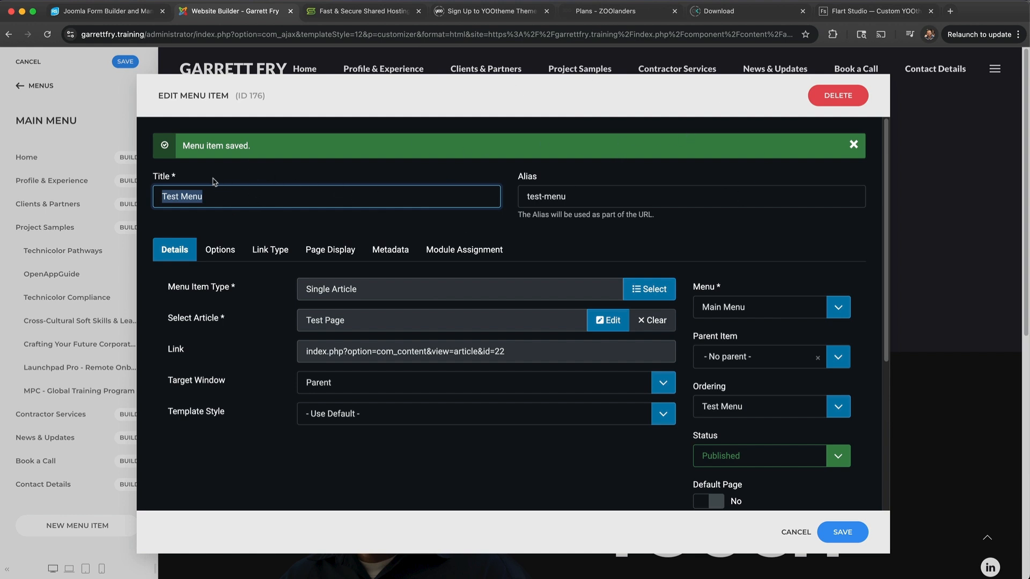
left_click(796, 532)
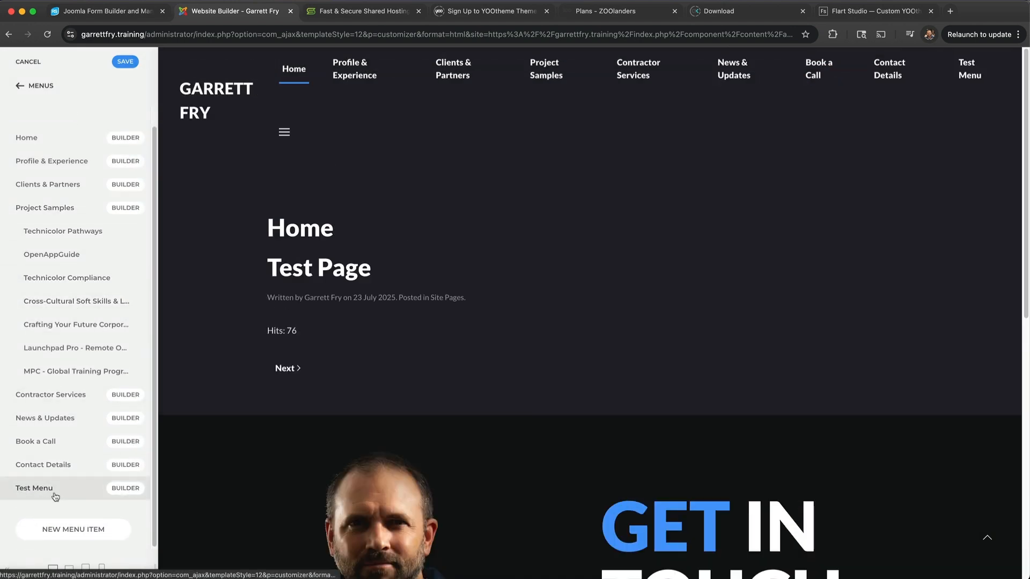
View the Test Menu item's settings, discard the unsaved builder changes and exit the website builder.
left_click(32, 507)
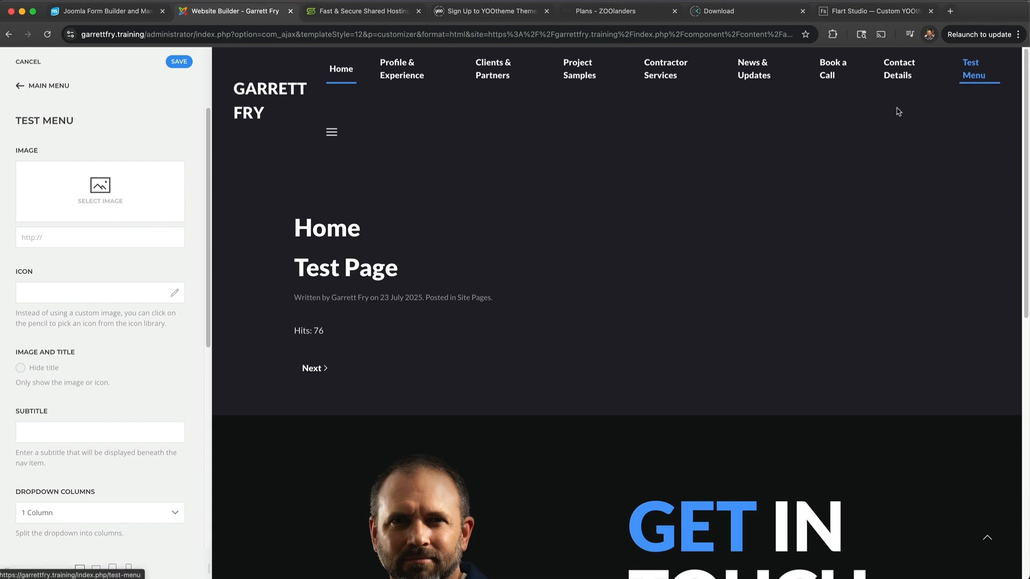
left_click(38, 63)
left_click(627, 148)
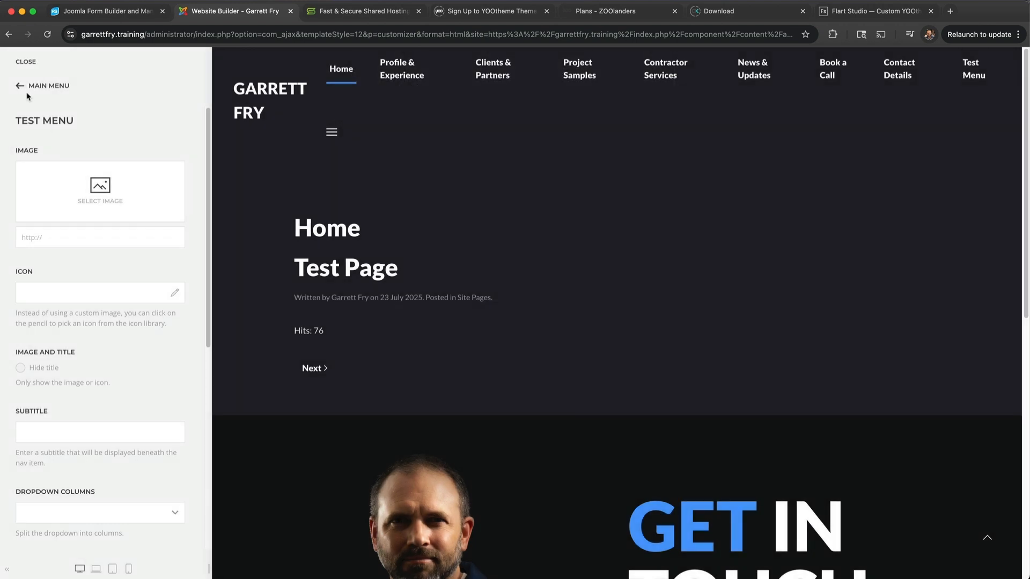
left_click(26, 62)
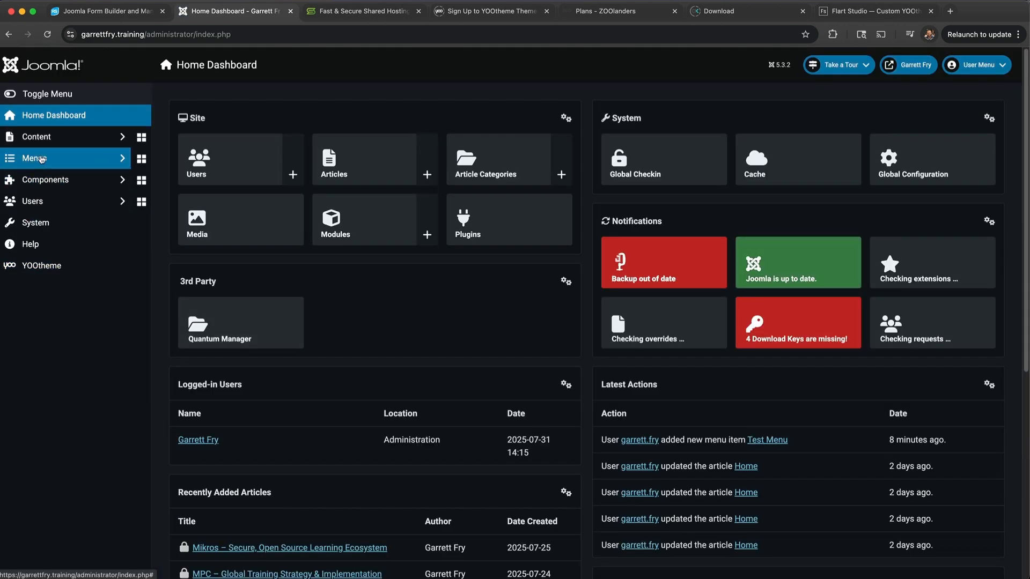
Look over Main Menu's item list in the Joomla administrator, view the blank new menu item form and cancel it.
left_click(46, 160)
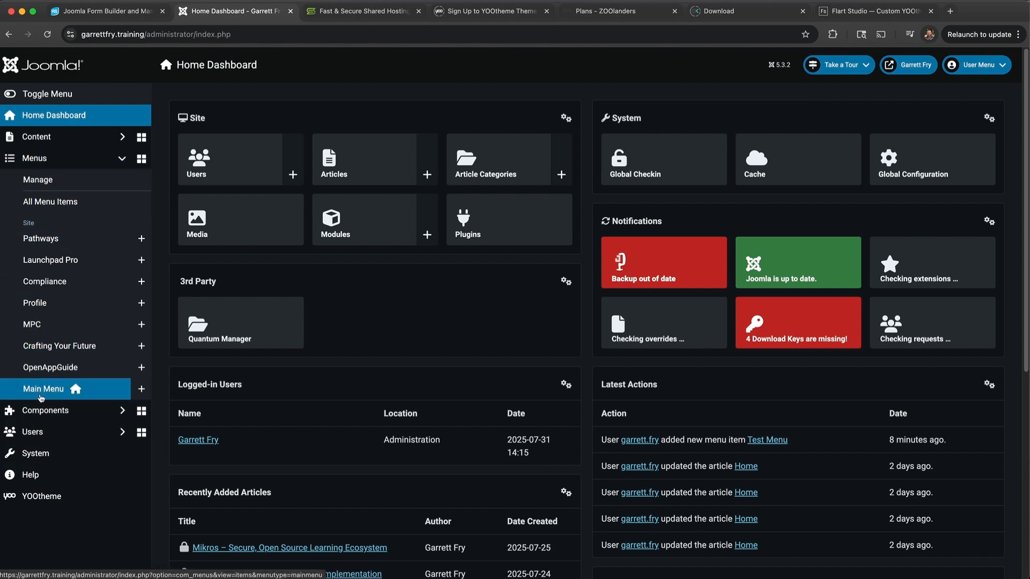
left_click(61, 395)
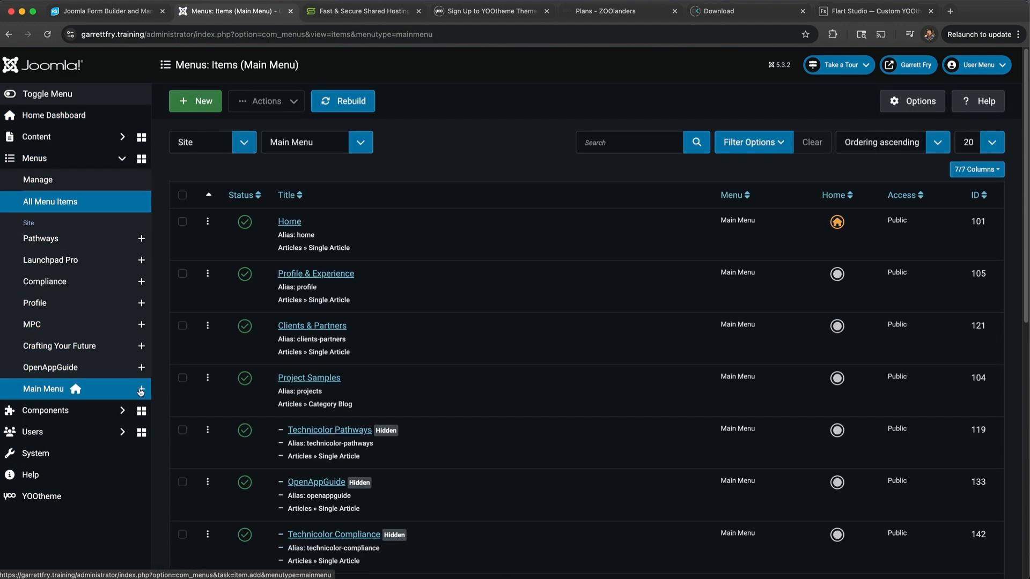
scroll(354, 266, "down", 10)
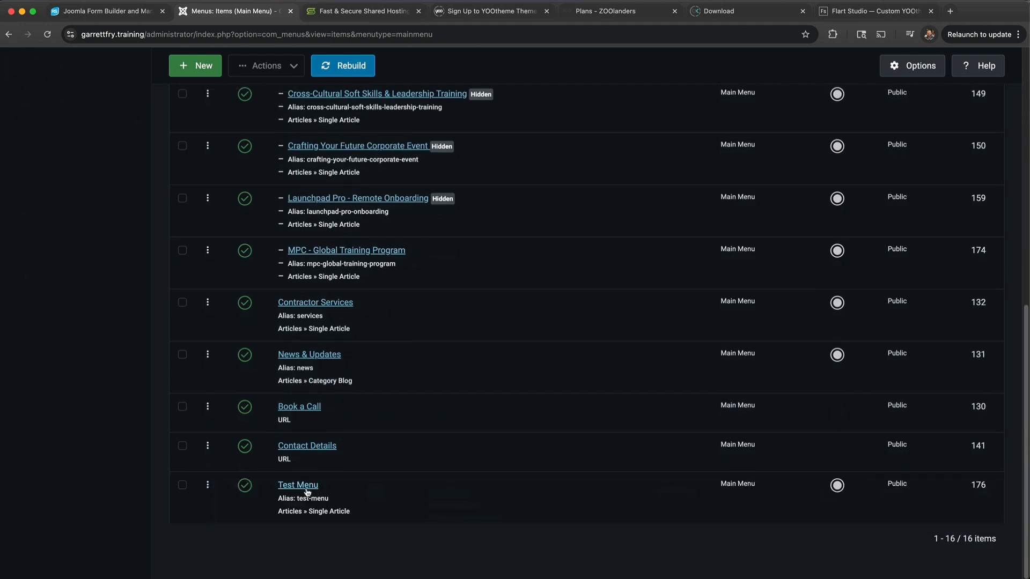
scroll(360, 474, "up", 10)
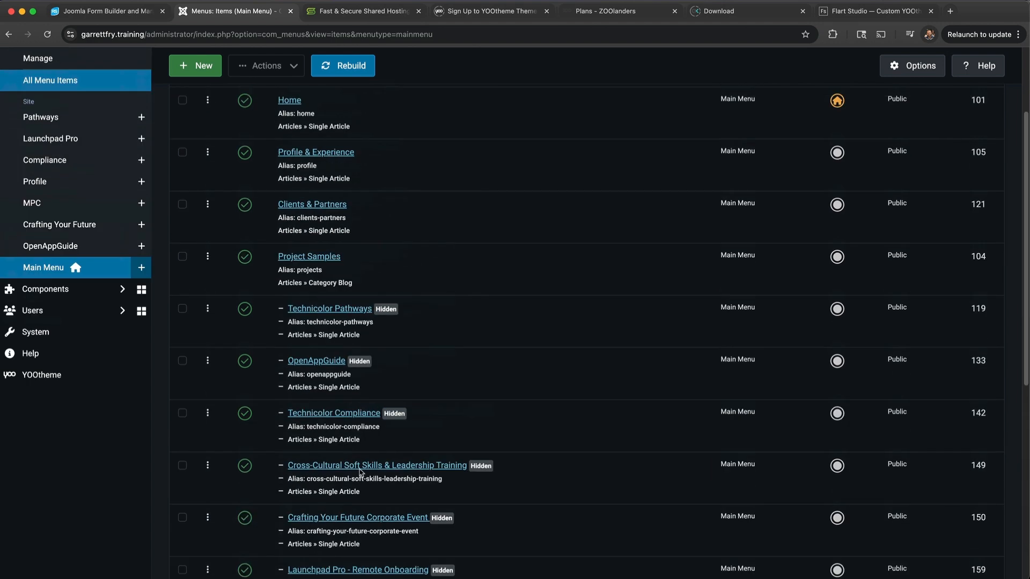
left_click(197, 101)
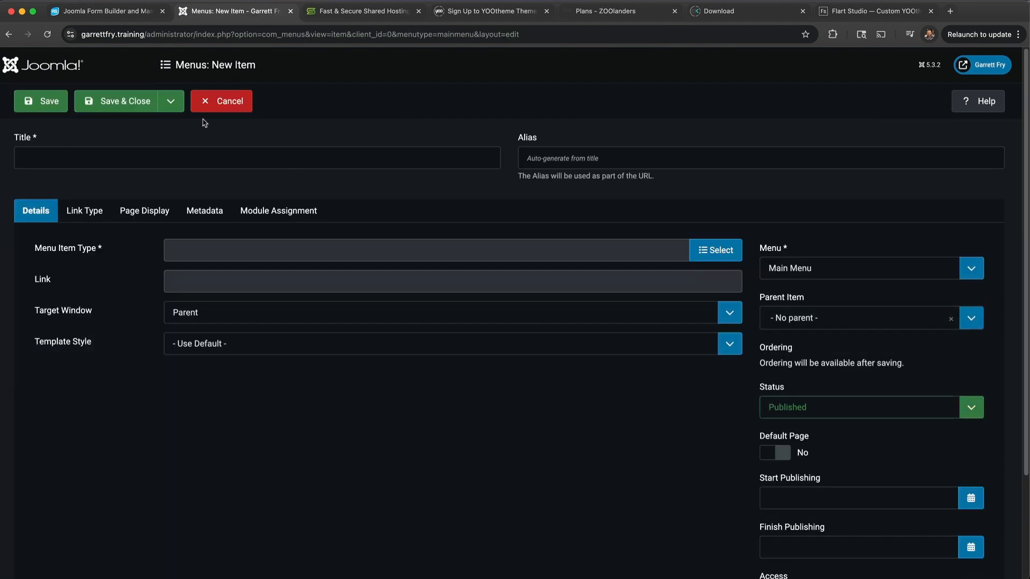
left_click(213, 107)
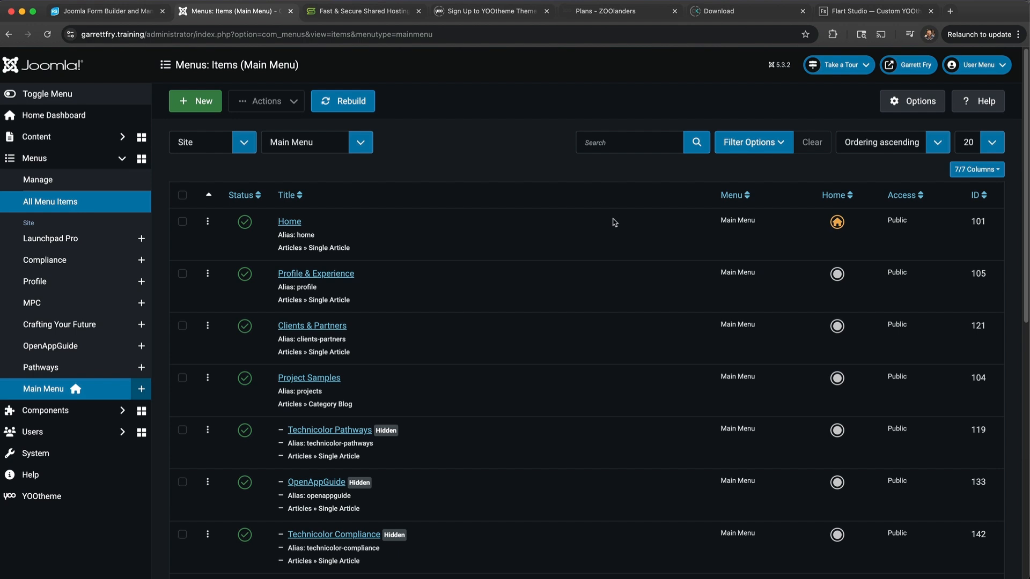
Reopen the YOOtheme website builder, open Test Page from its pages and look over the page preview.
left_click(89, 501)
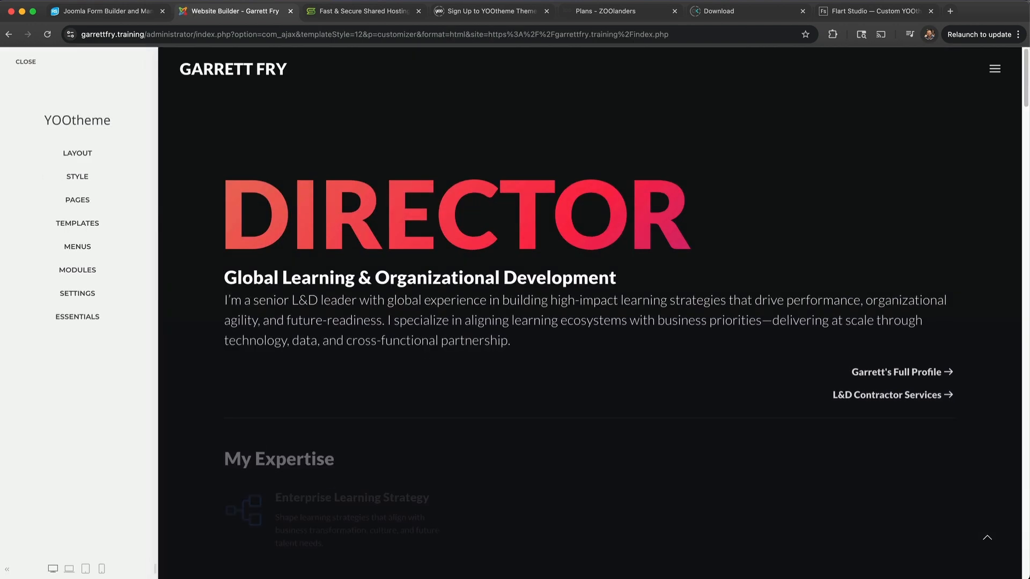
left_click(77, 200)
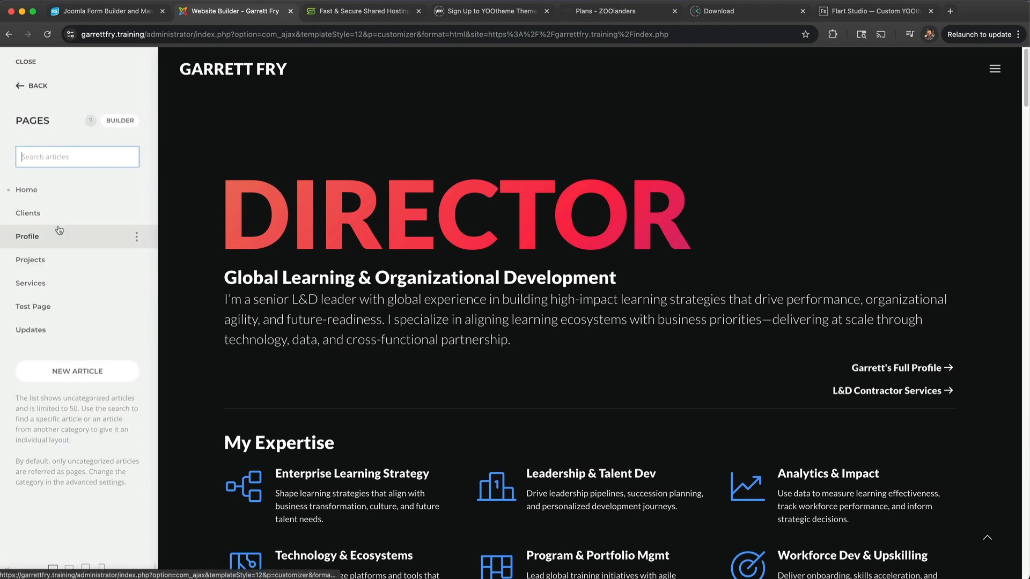
left_click(48, 311)
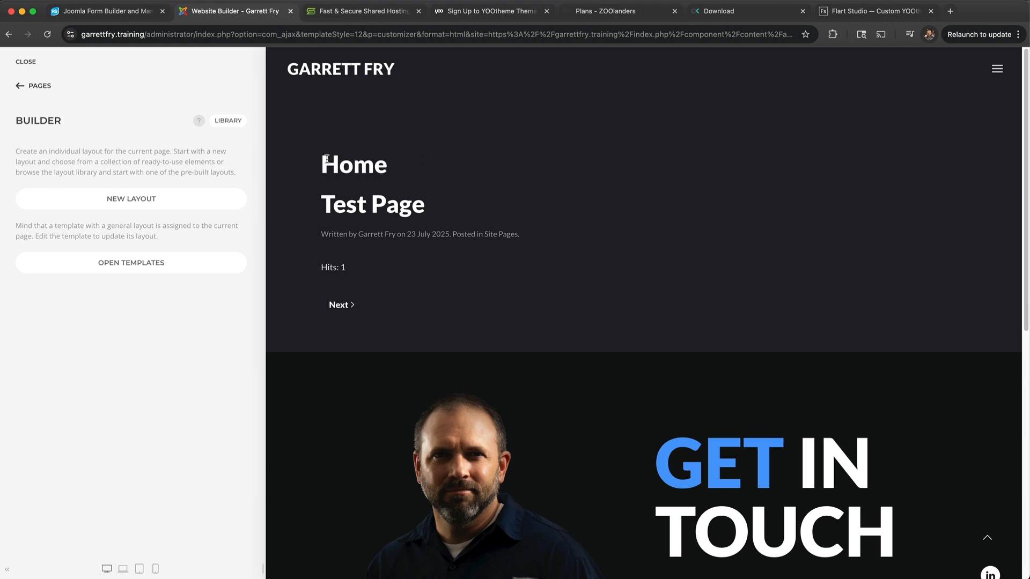
left_click_drag(326, 159, 478, 301)
left_click(477, 290)
scroll(524, 242, "down", 10)
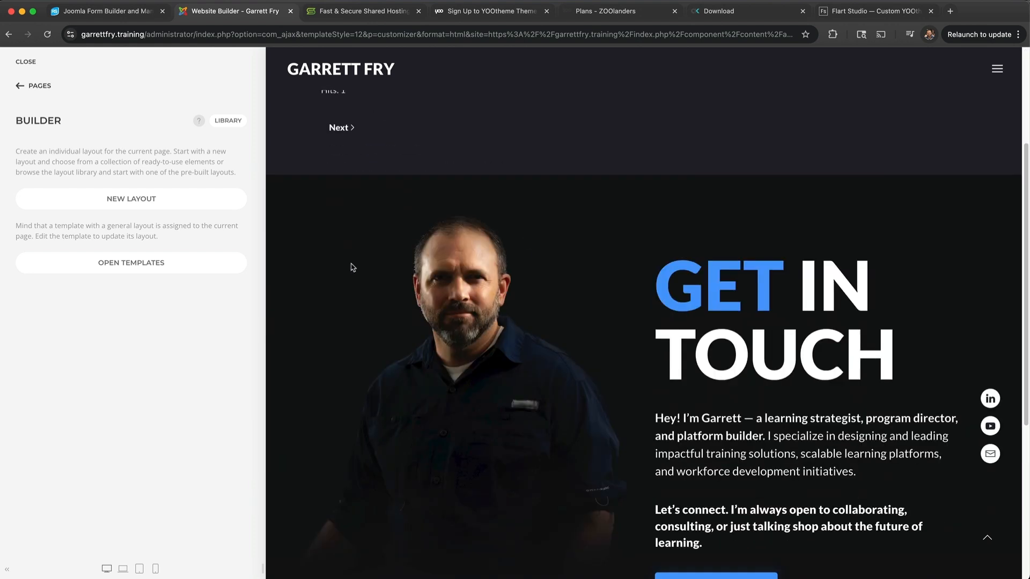
scroll(718, 340, "up", 10)
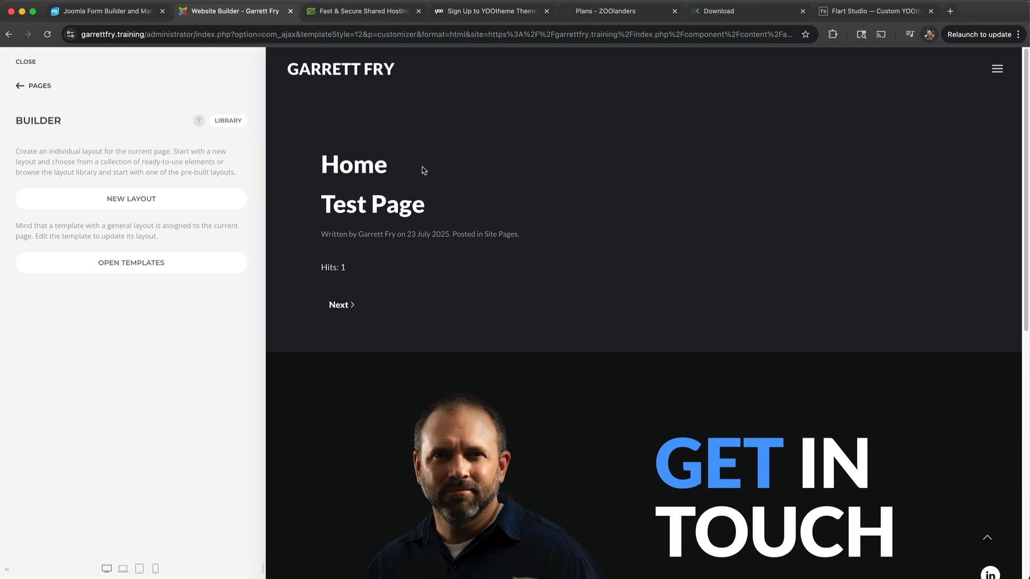
Start a new individual layout for Test Page and open the element library for its empty section.
left_click(141, 200)
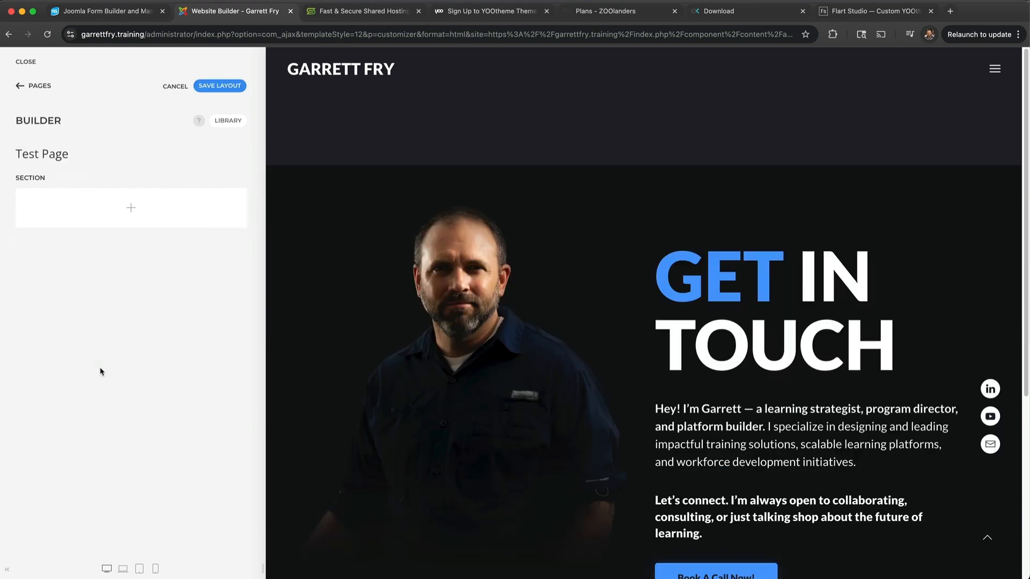
mouse_move(44, 196)
left_click(131, 209)
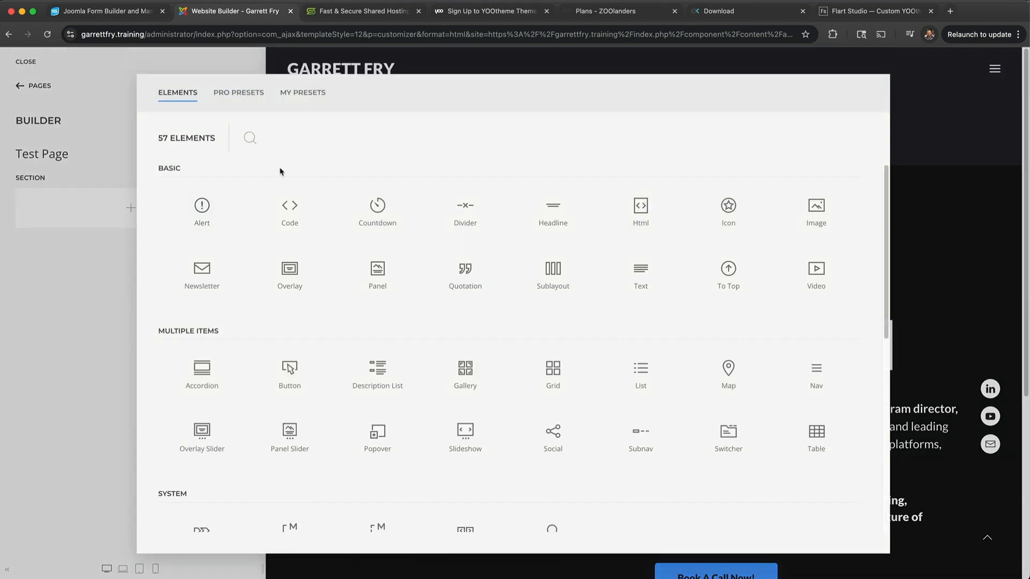
Look through the element library's Basic, Multiple Items, System, Flart Studio, Essentials and Form Essentials groups.
scroll(216, 299, "down", 6)
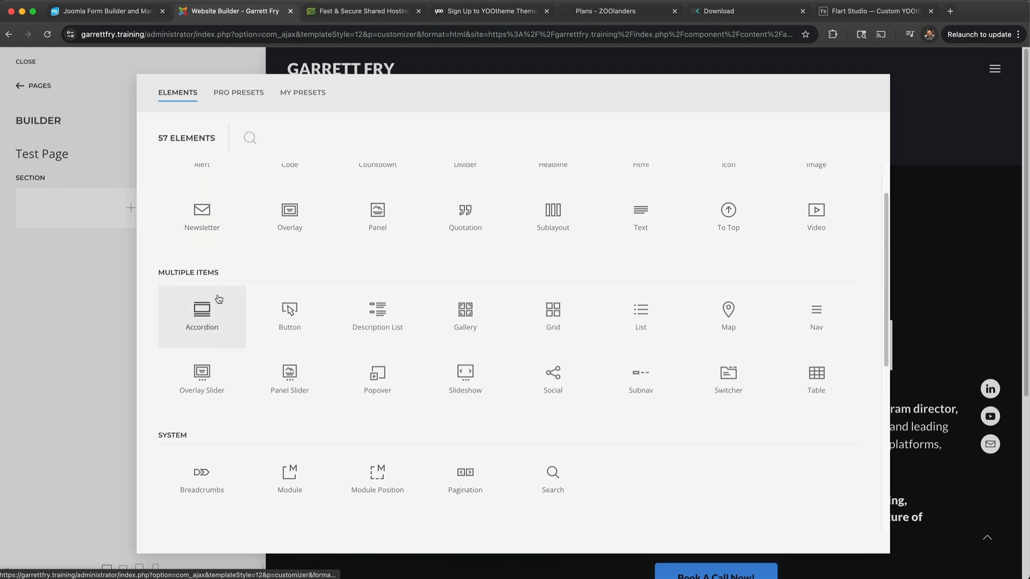
scroll(674, 287, "up", 6)
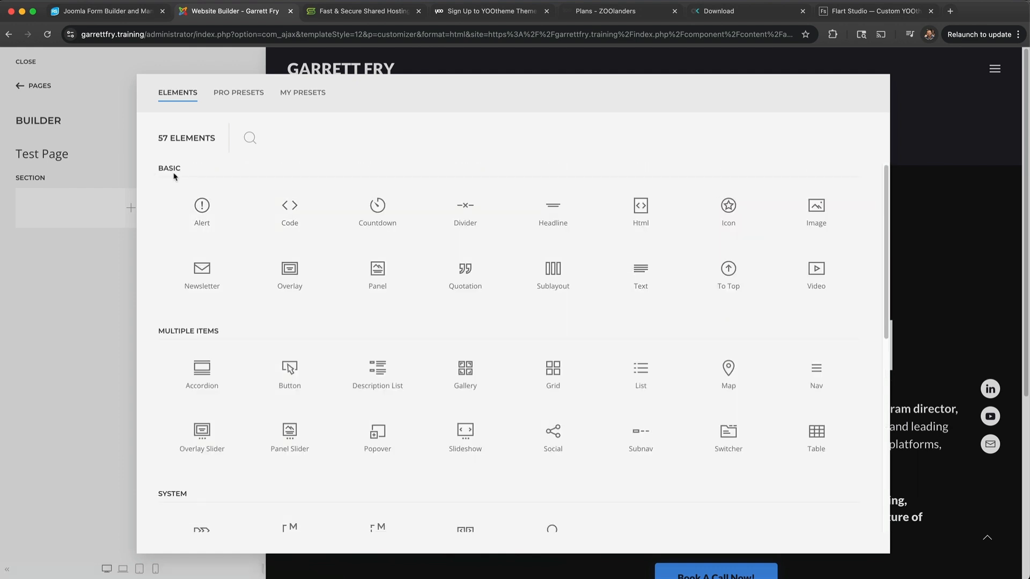
double_click(162, 166)
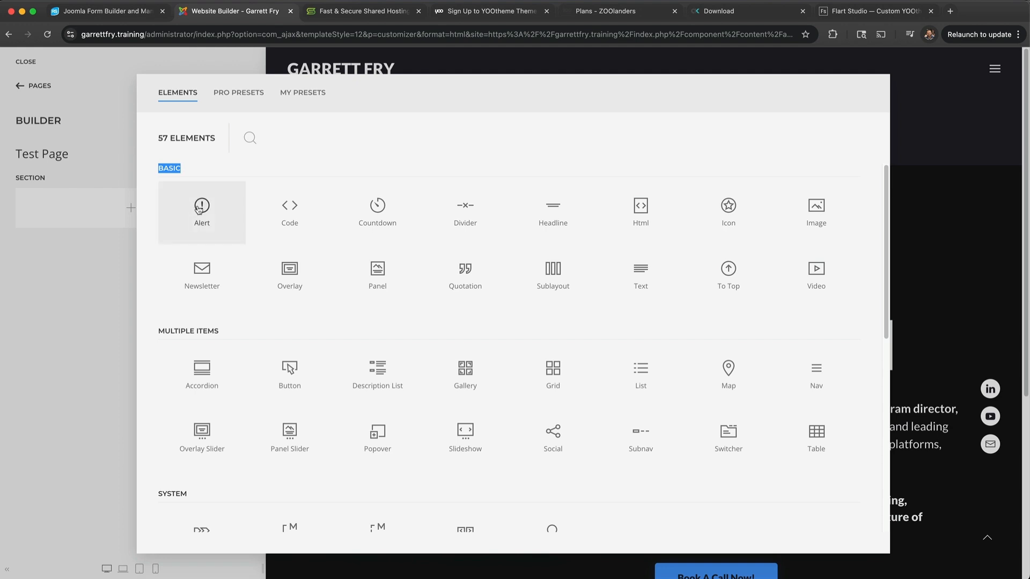
left_click(224, 172)
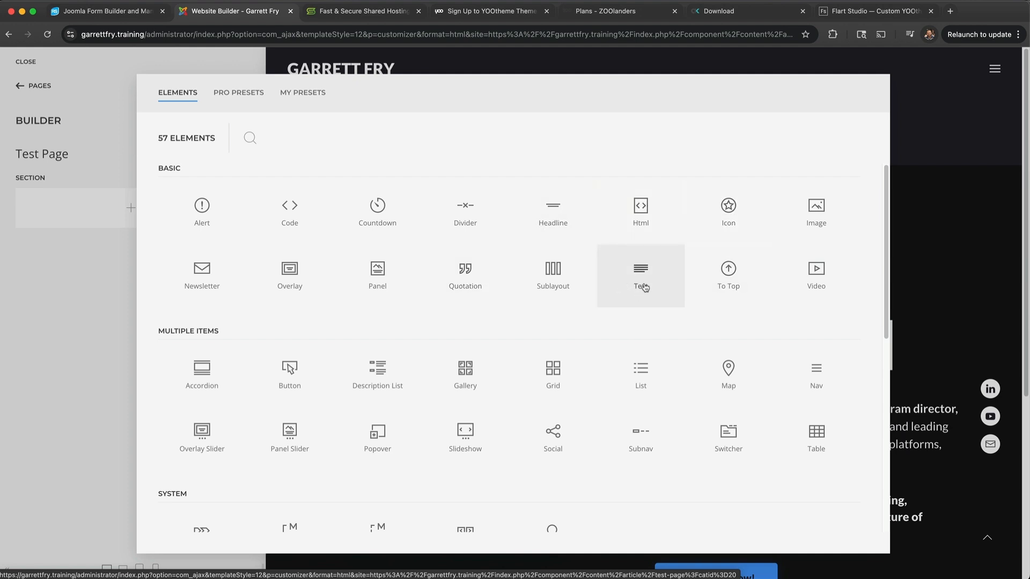
scroll(580, 316, "down", 1)
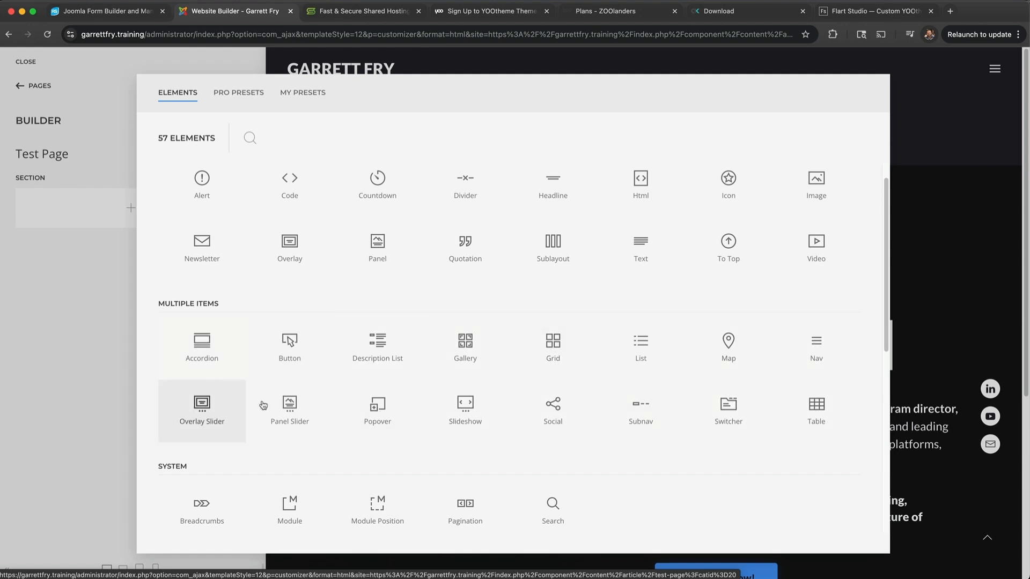
scroll(266, 438, "down", 2)
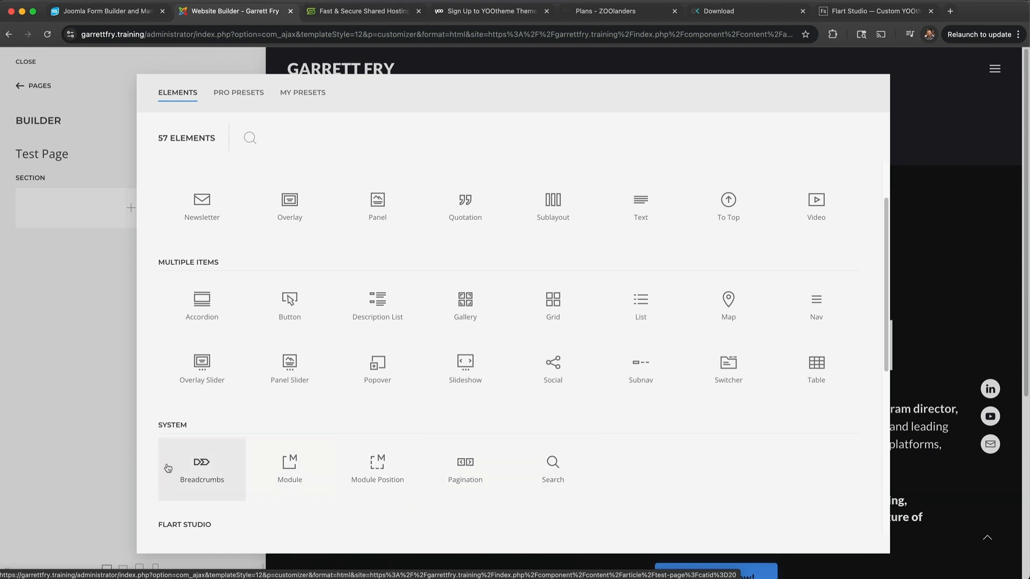
scroll(172, 470, "down", 1)
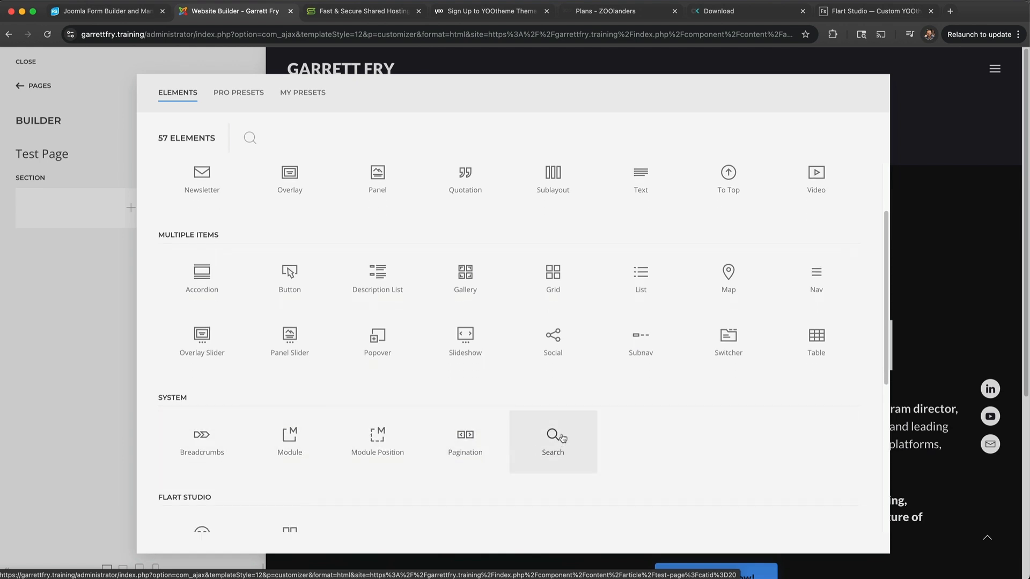
scroll(462, 418, "down", 1)
scroll(465, 415, "down", 3)
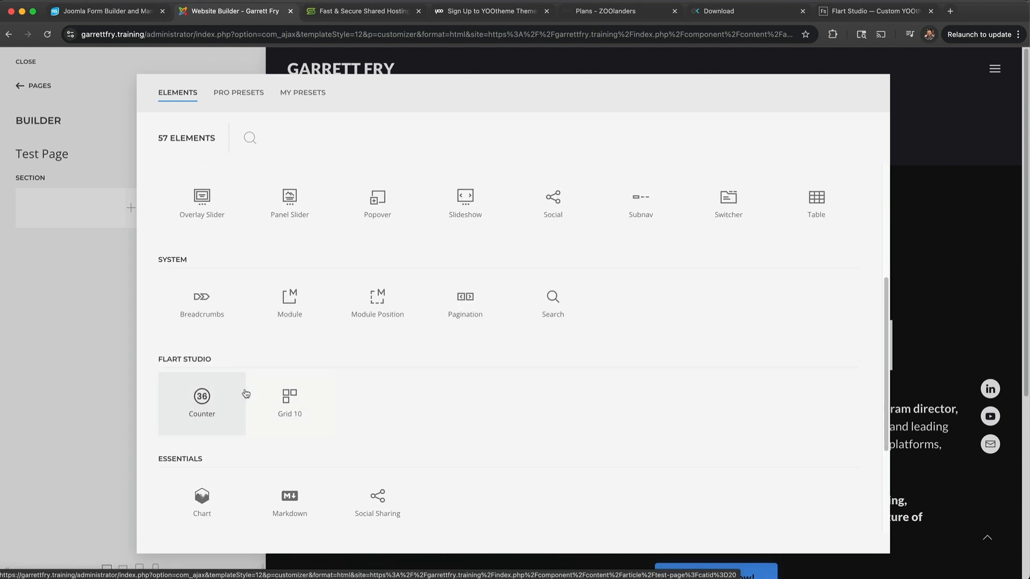
scroll(236, 400, "down", 3)
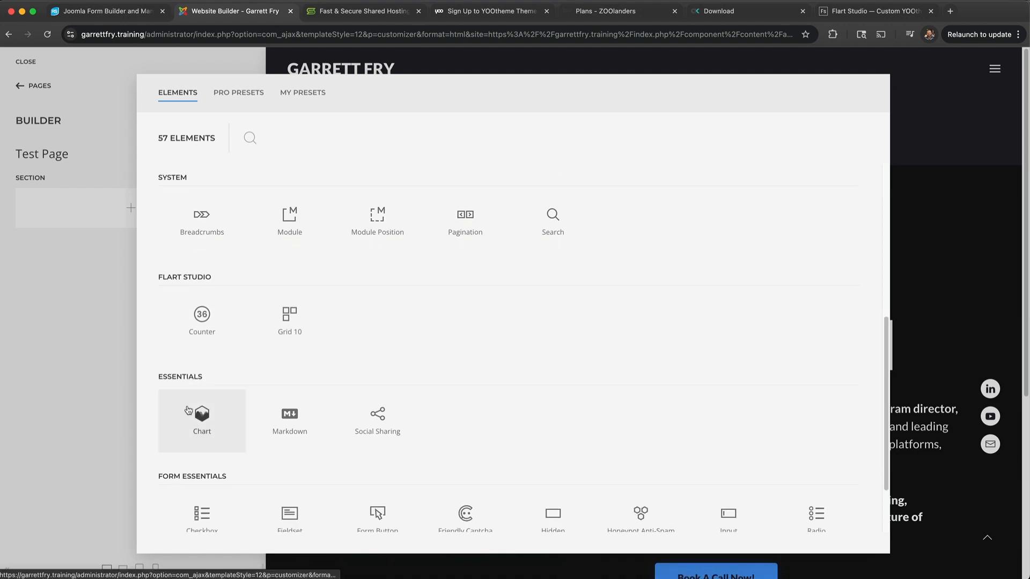
scroll(199, 413, "down", 3)
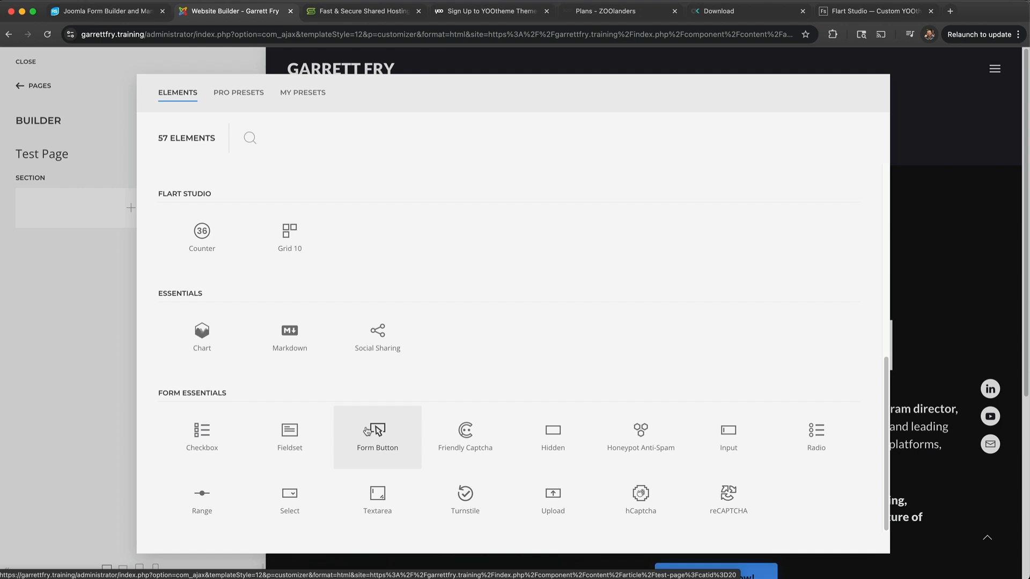
scroll(563, 386, "up", 10)
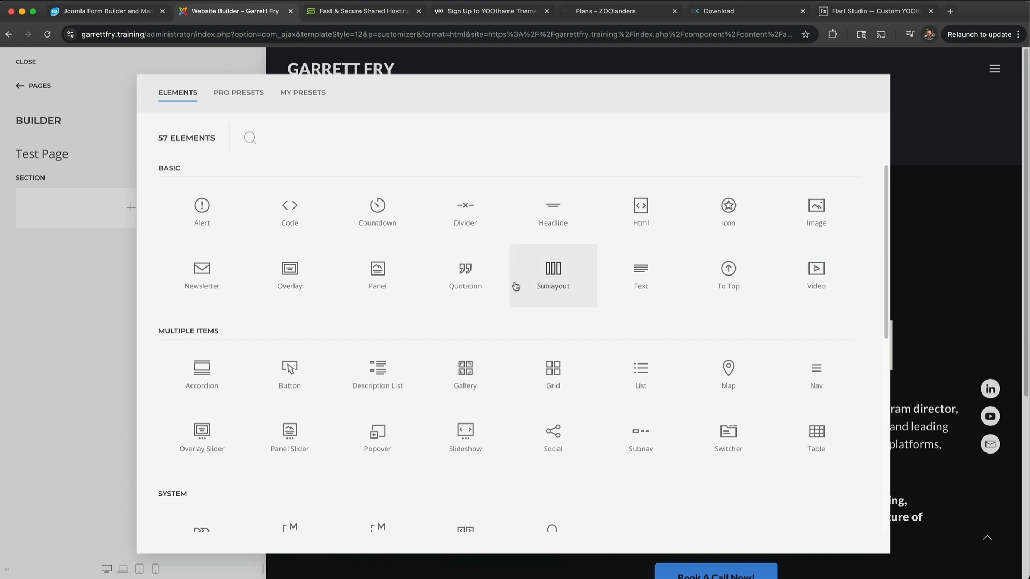
Add a Headline element to Test Page's empty section and set its content to "Test Page".
left_click(570, 223)
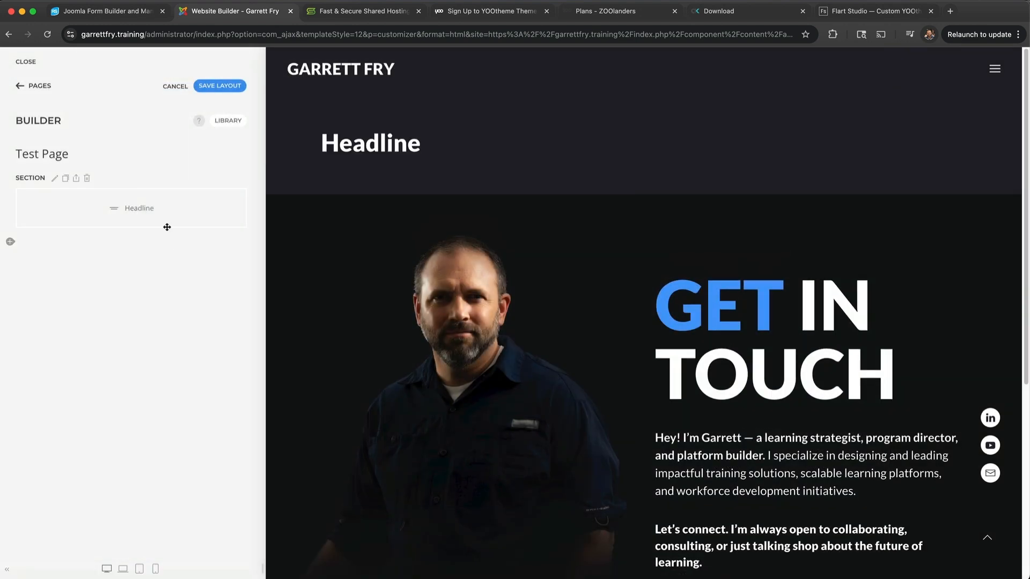
left_click(106, 207)
left_click(87, 204)
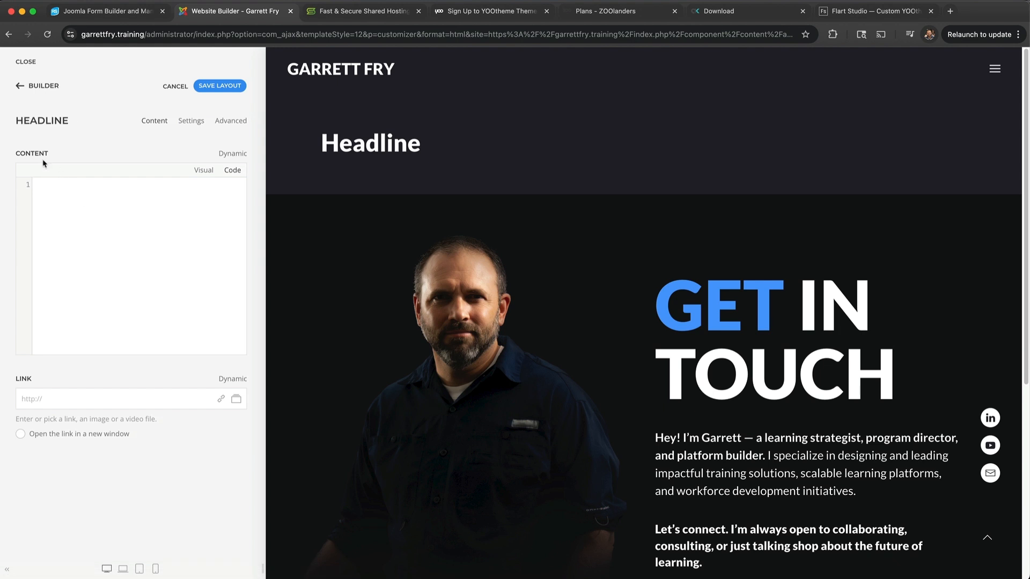
left_click(204, 170)
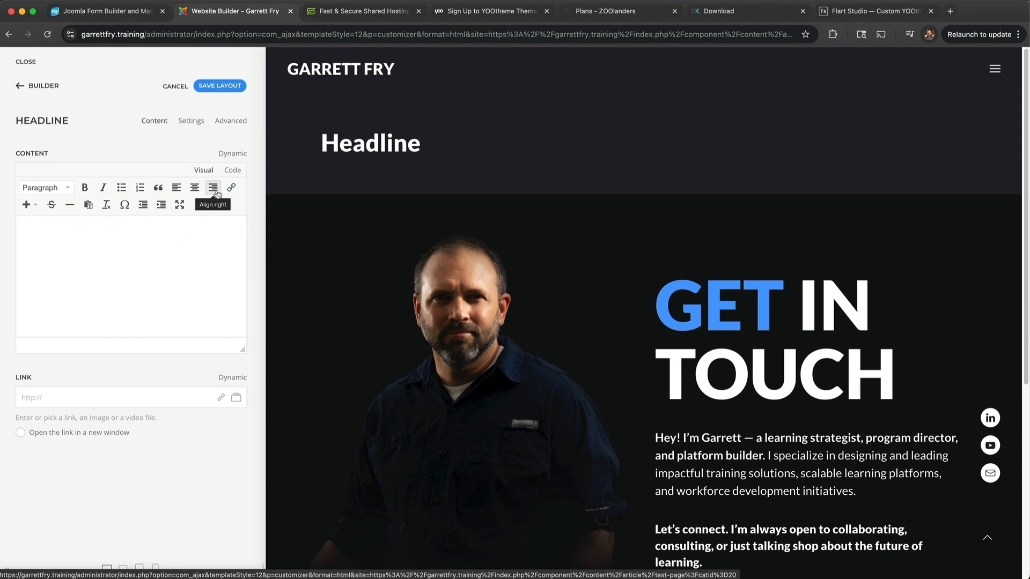
left_click(232, 170)
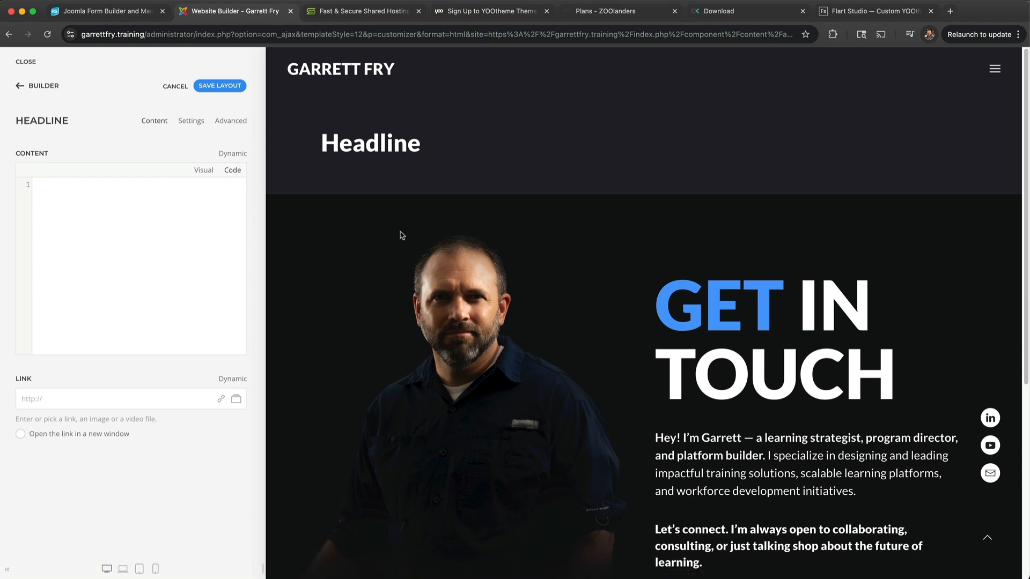
type("Test Pa")
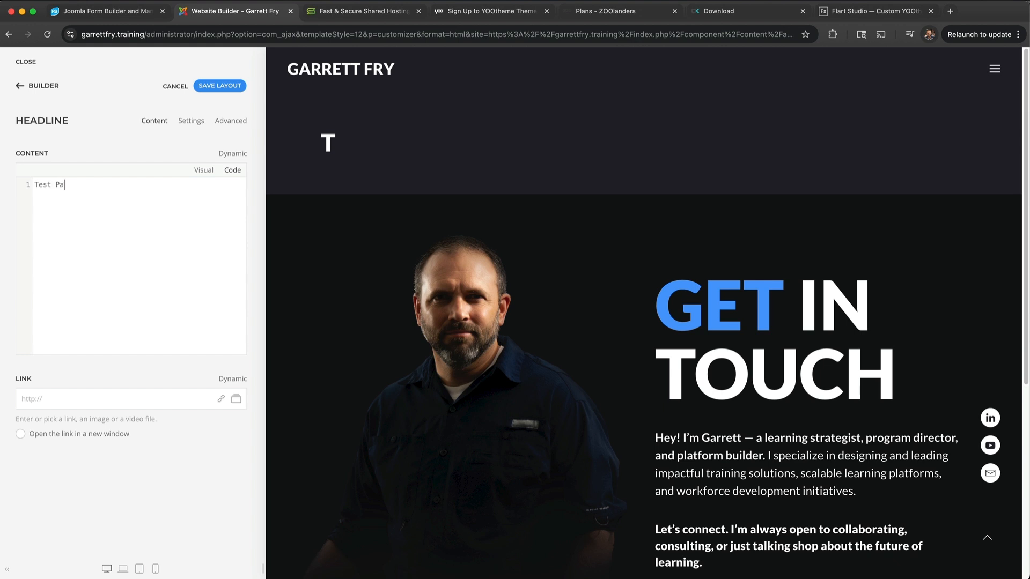
type("ge")
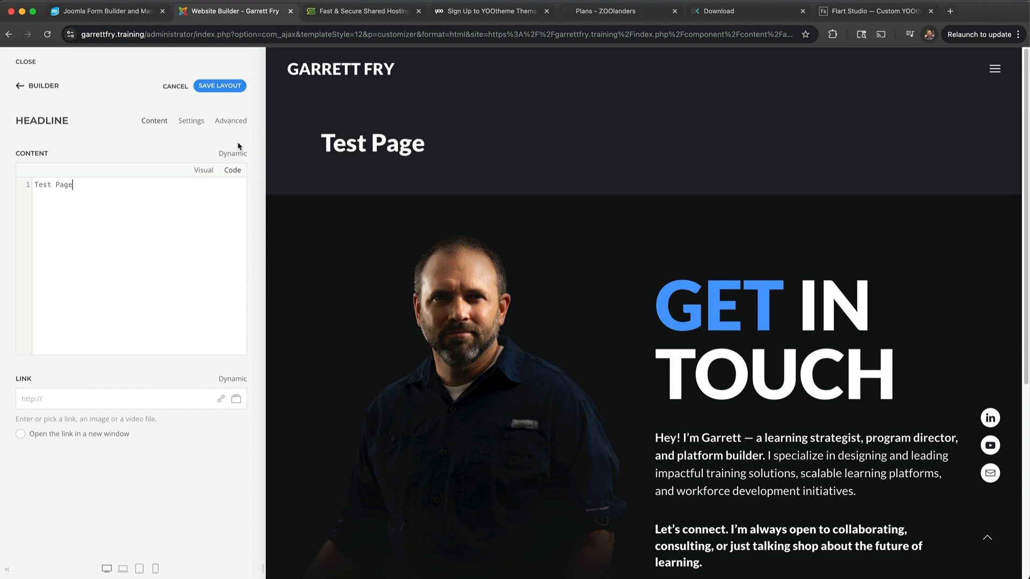
Try several title styles on the headline, including Heading H3 and Text Meta, and settle on Heading 3X-Large.
left_click(190, 122)
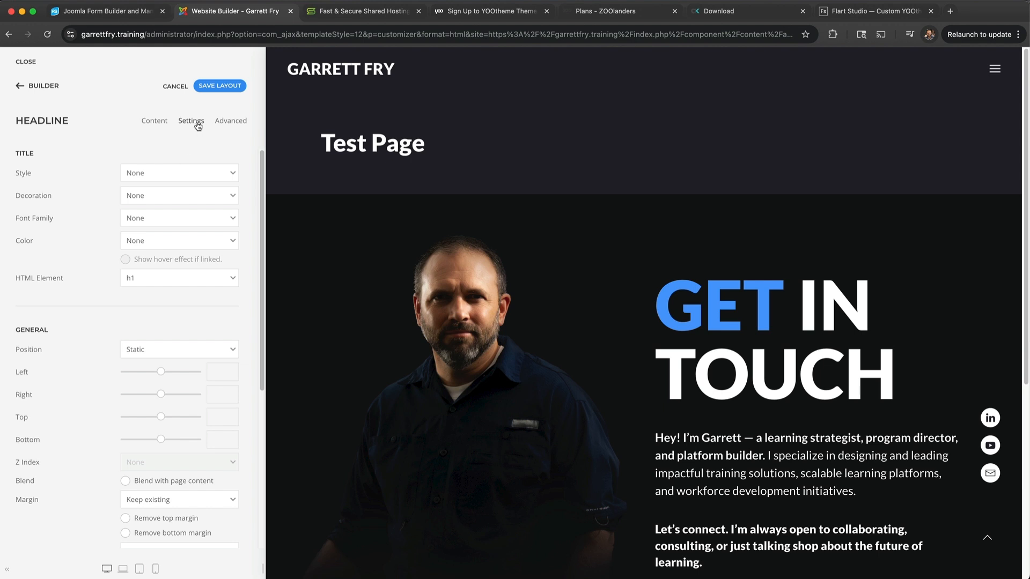
left_click(168, 173)
left_click(170, 181)
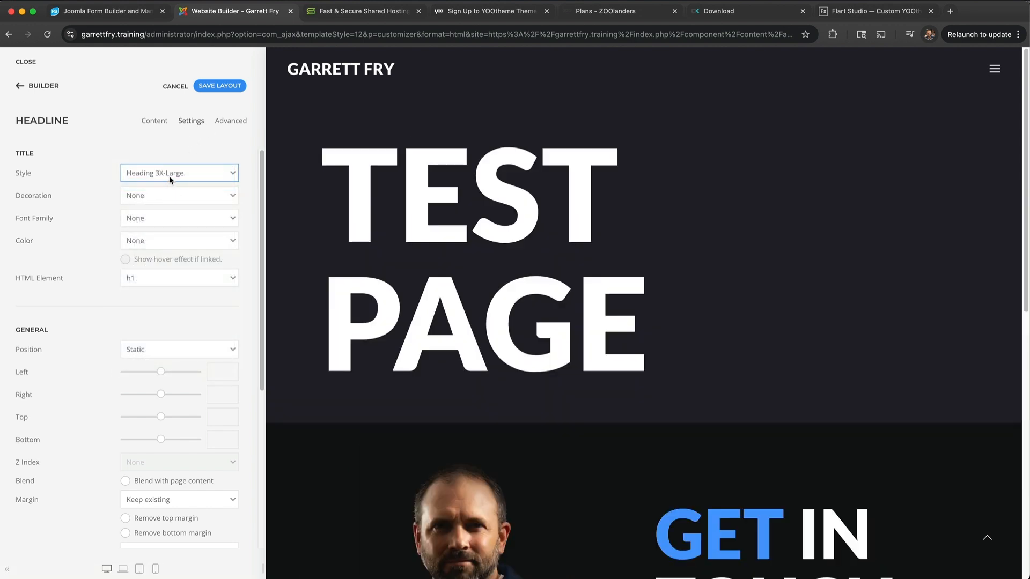
left_click(171, 179)
left_click(175, 196)
left_click(172, 173)
left_click(177, 238)
left_click(177, 173)
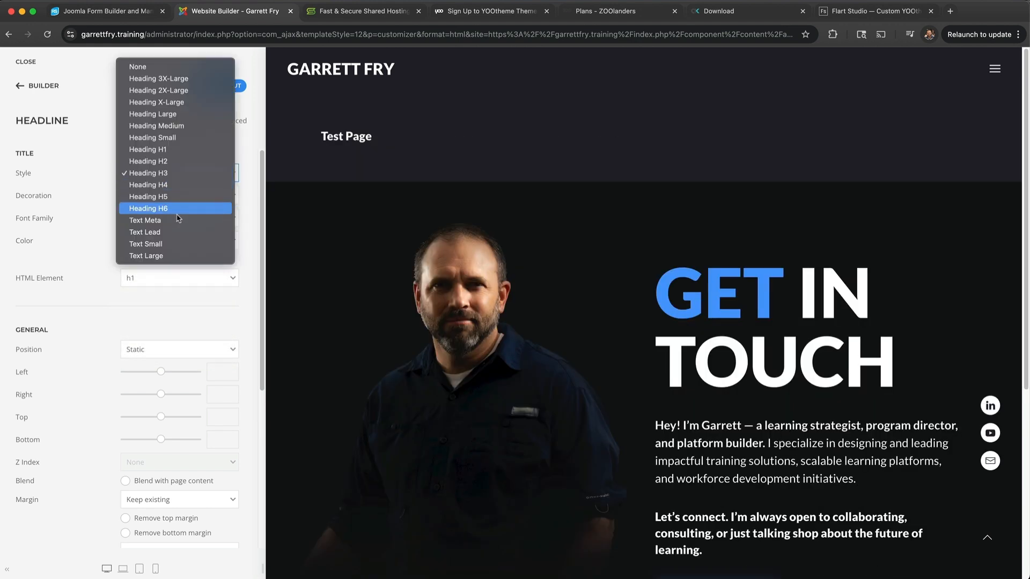
left_click(178, 220)
left_click(165, 174)
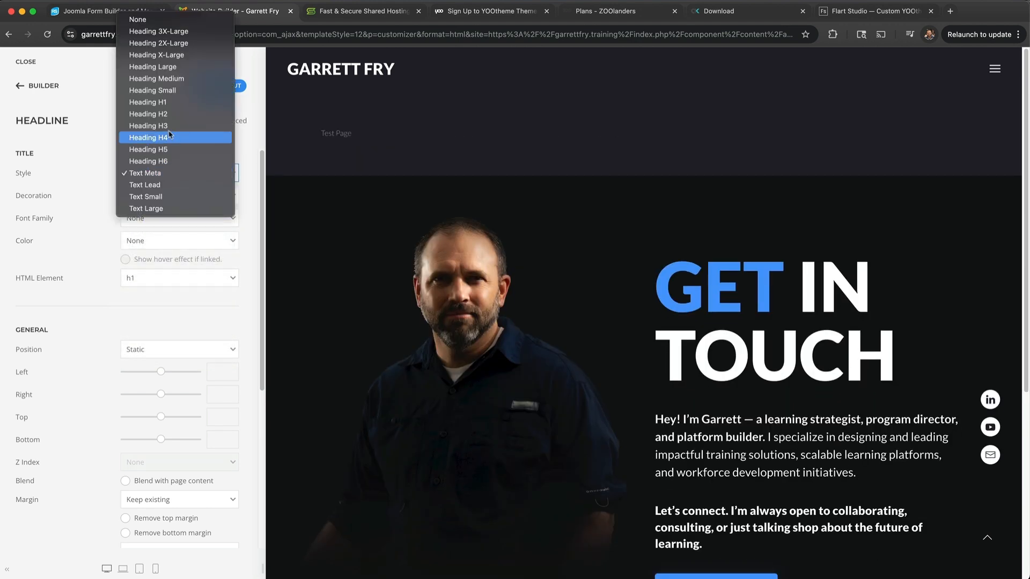
left_click(166, 32)
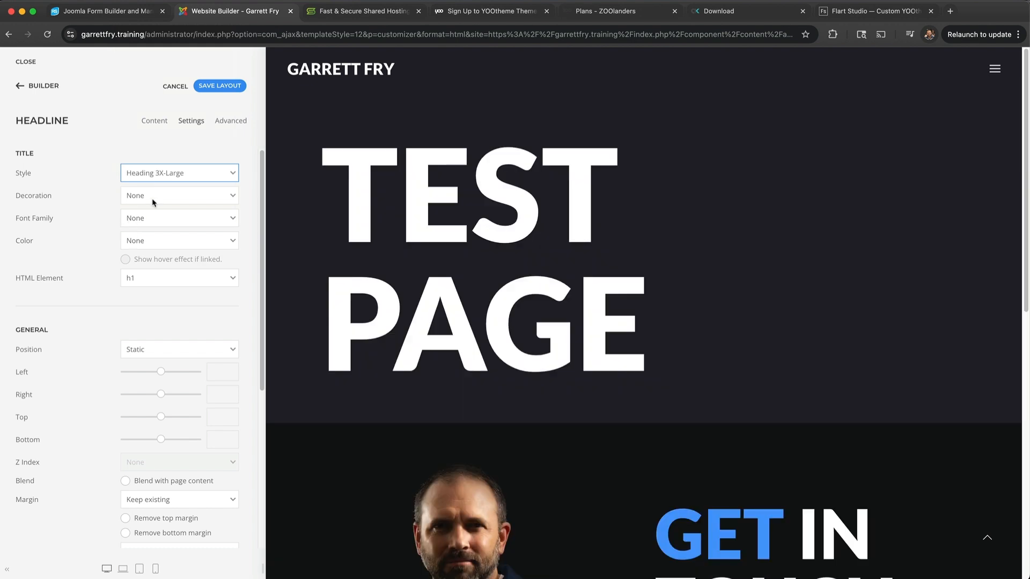
Try the Divider, Bullet and Line decorations on the headline and return the decoration to None.
left_click(153, 200)
left_click(154, 207)
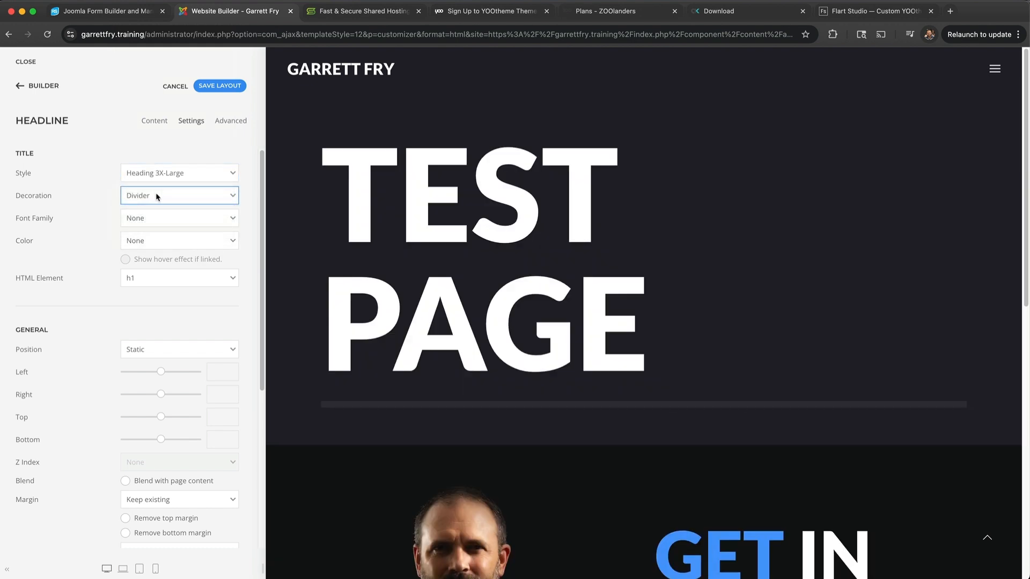
left_click(156, 197)
left_click(156, 208)
left_click(155, 196)
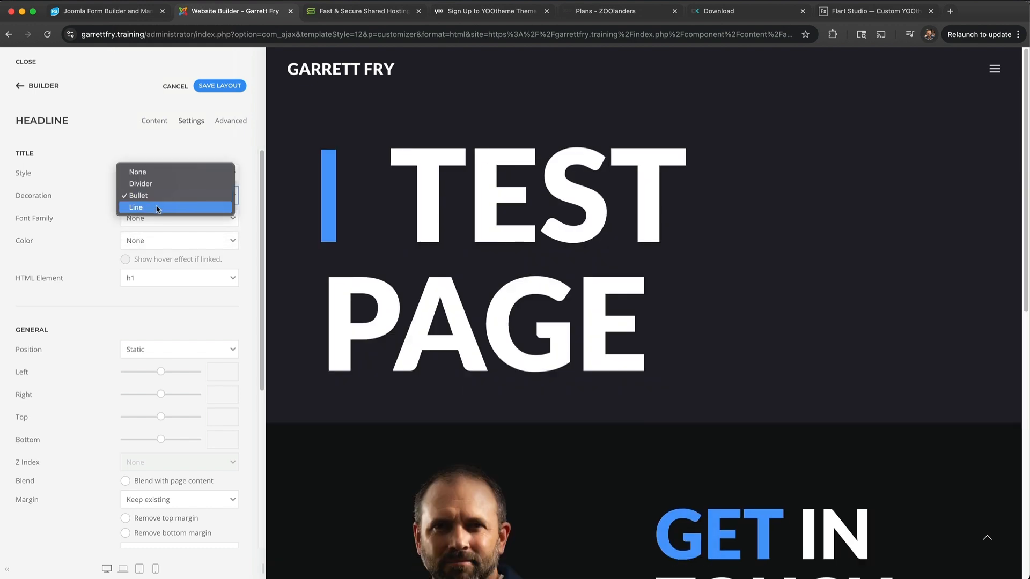
left_click(156, 207)
left_click(156, 196)
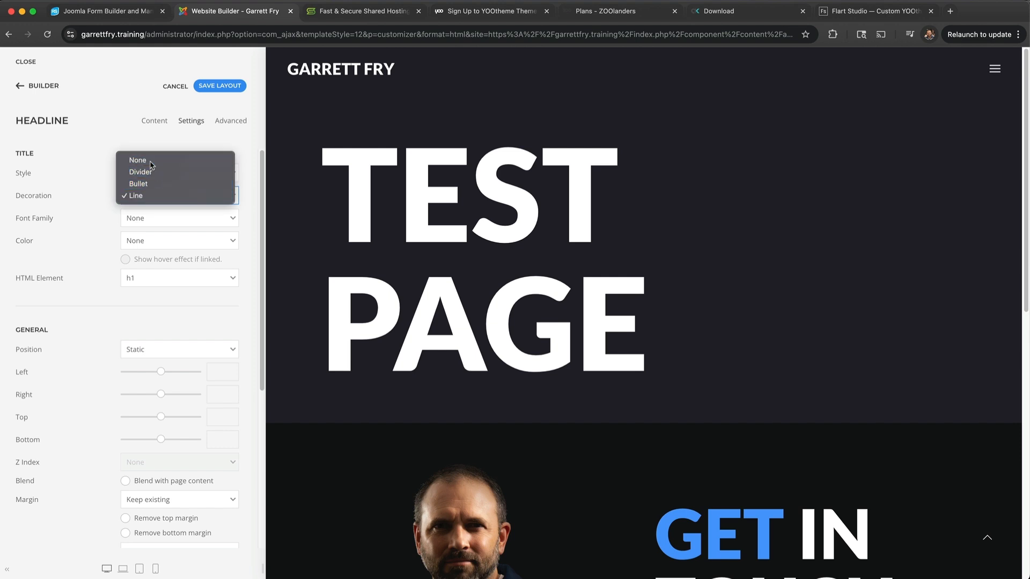
left_click(151, 161)
Try the Primary and Secondary font families on the headline and return the font family to None.
left_click(150, 217)
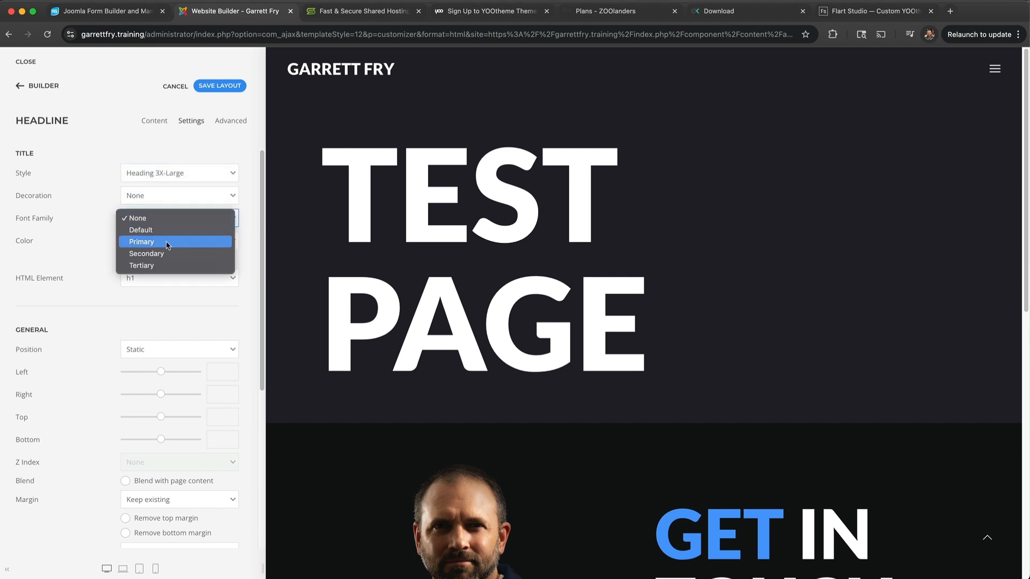
left_click(164, 226)
left_click(157, 219)
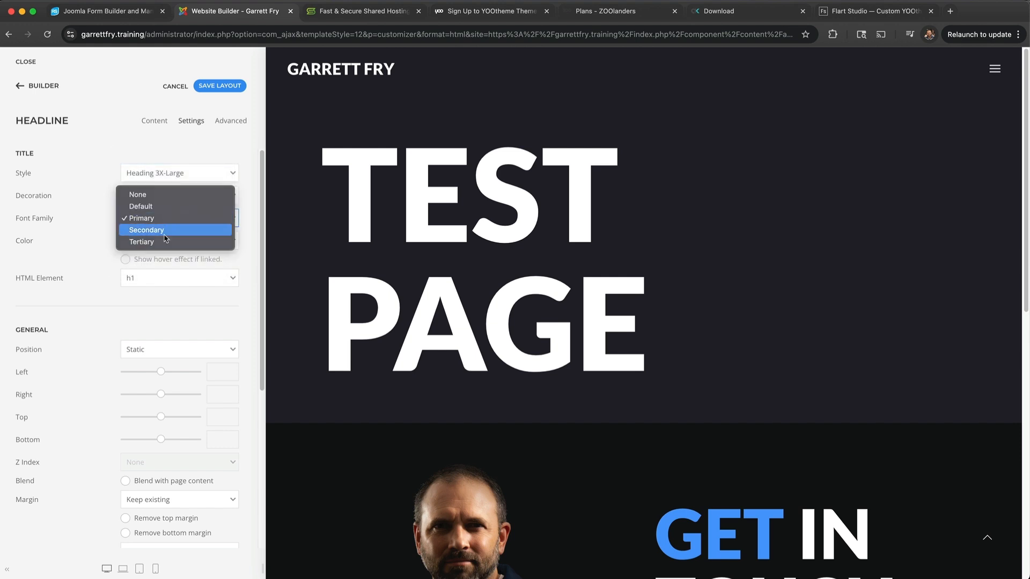
left_click(155, 228)
left_click(152, 217)
left_click(151, 182)
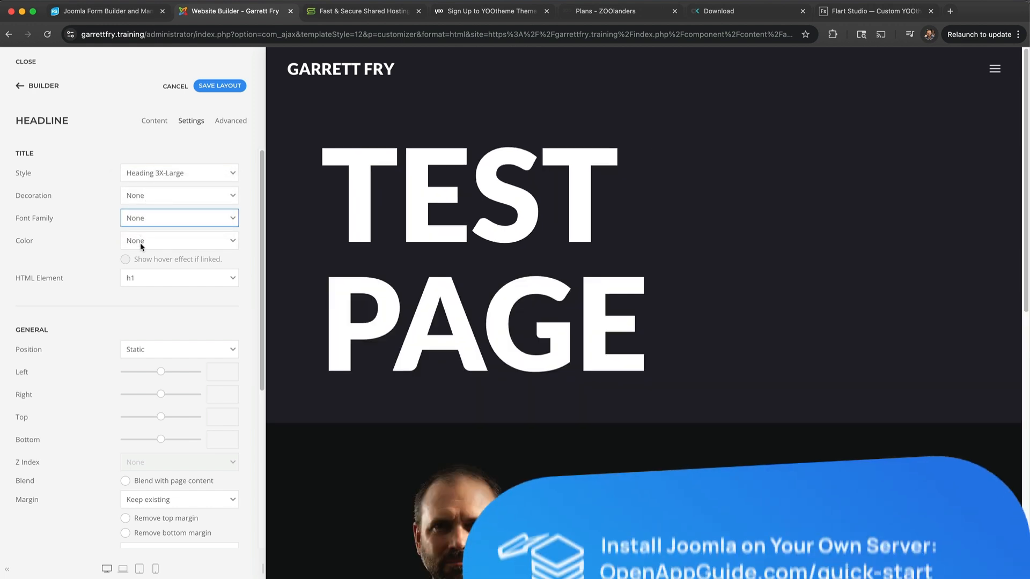
Try the Muted, Emphasis, Secondary and Primary colors on the headline and settle on Danger.
left_click(130, 243)
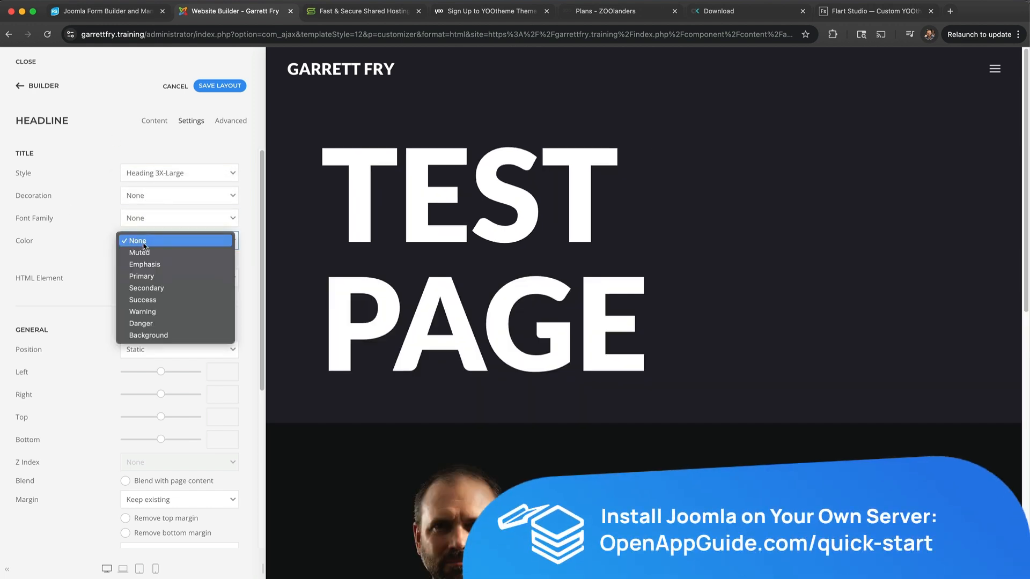
left_click(170, 250)
left_click(166, 240)
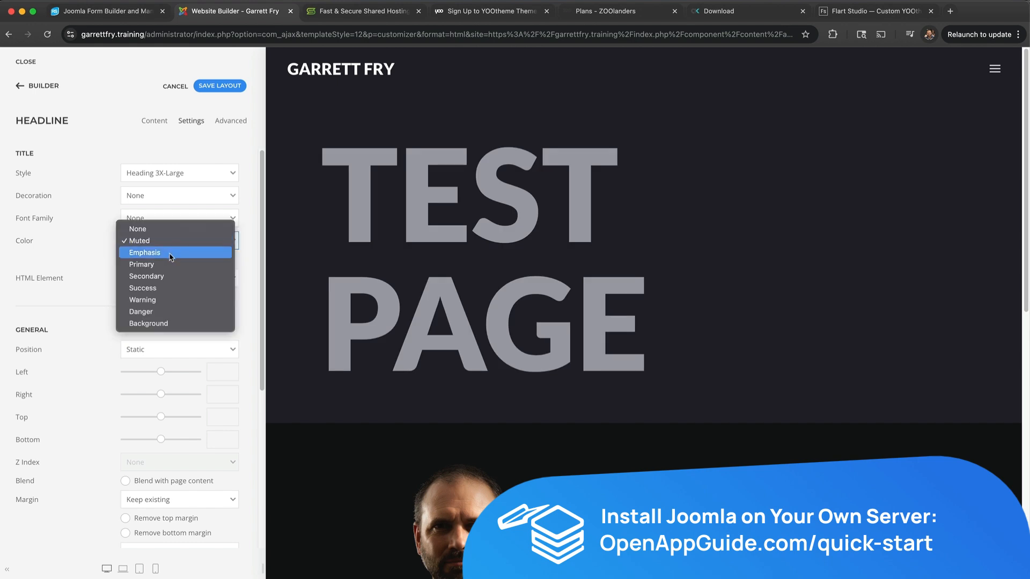
left_click(167, 250)
left_click(161, 236)
left_click(166, 265)
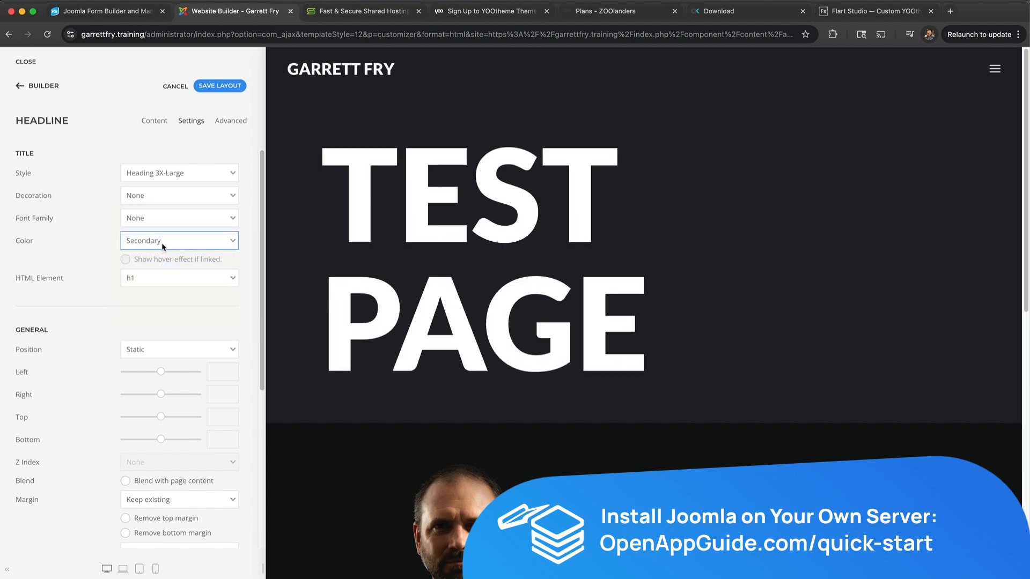
left_click(161, 242)
left_click(156, 234)
left_click(156, 233)
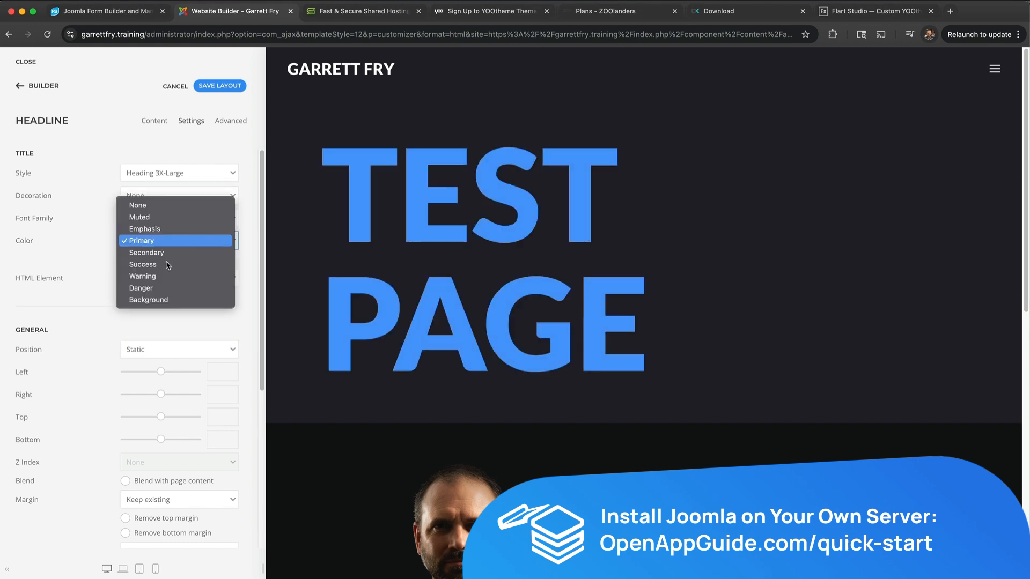
left_click(172, 290)
left_click(159, 245)
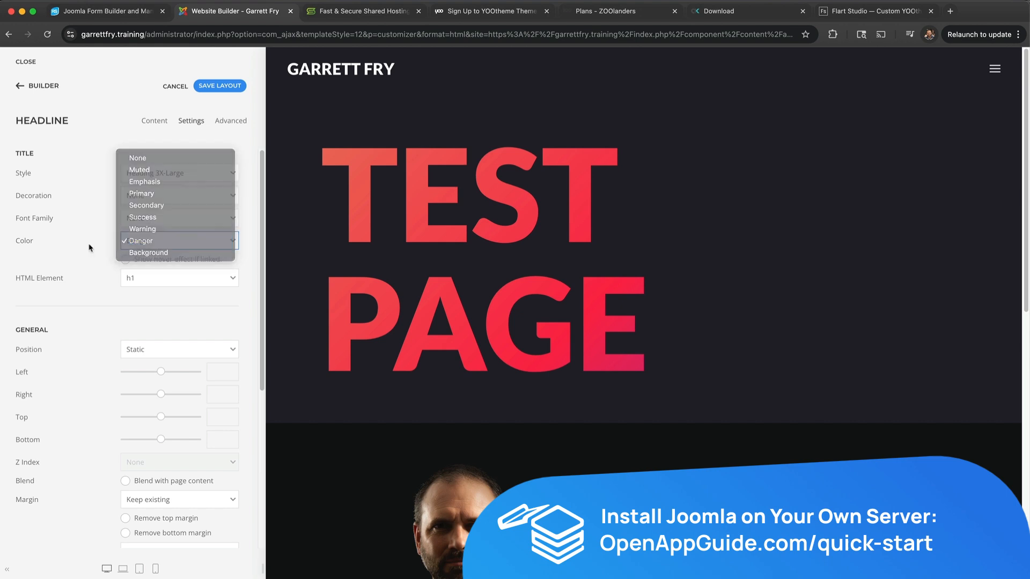
left_click(112, 274)
Review the headline's general settings and the available margin options, and return to the page layout.
scroll(80, 322, "down", 5)
scroll(86, 361, "down", 1)
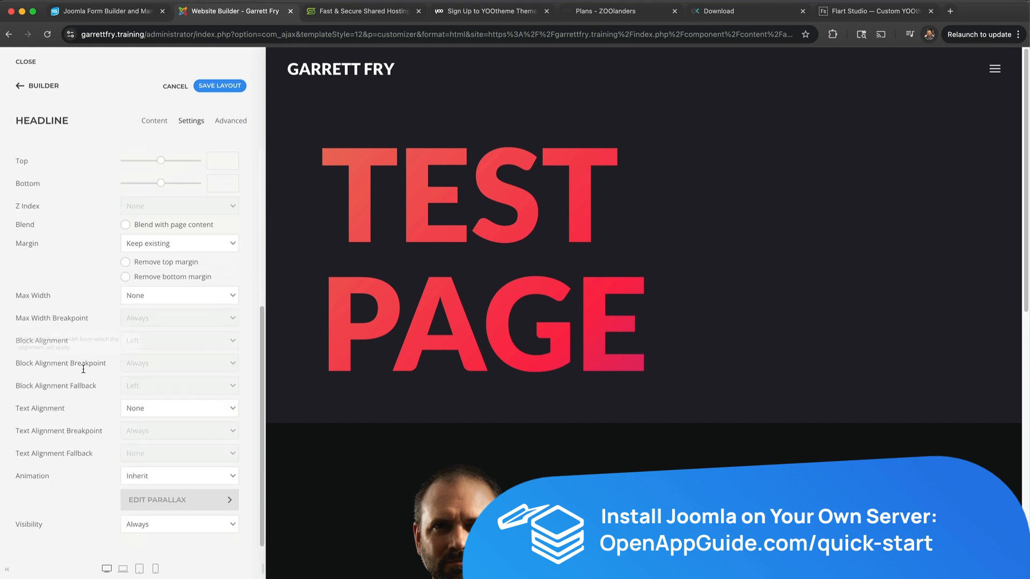
left_click(188, 242)
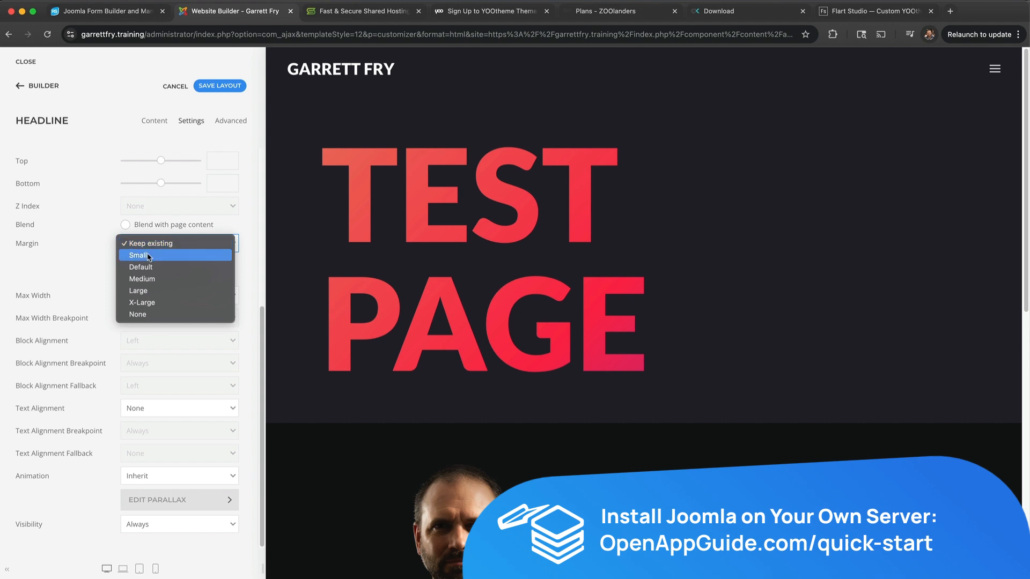
left_click(104, 251)
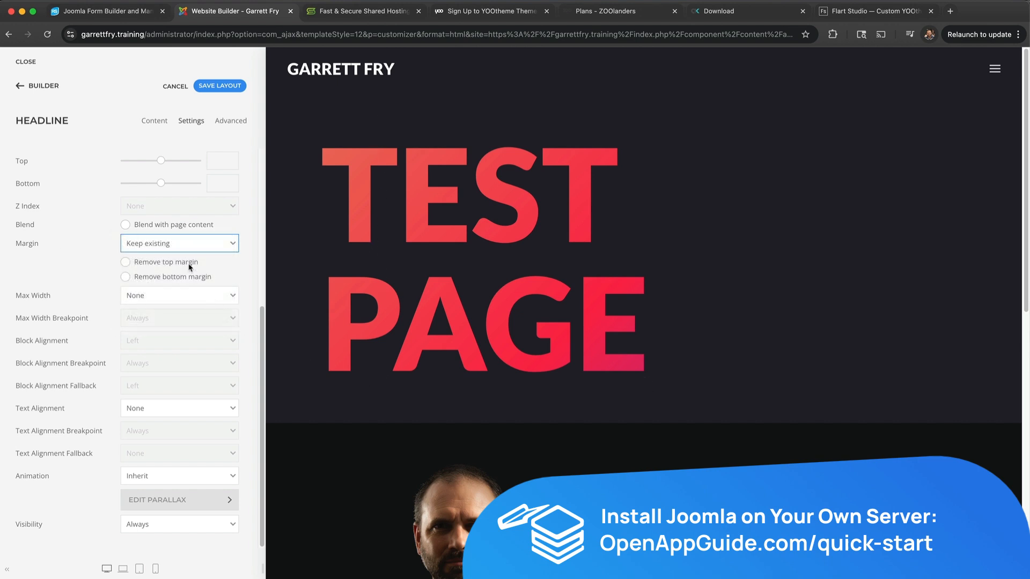
left_click(33, 86)
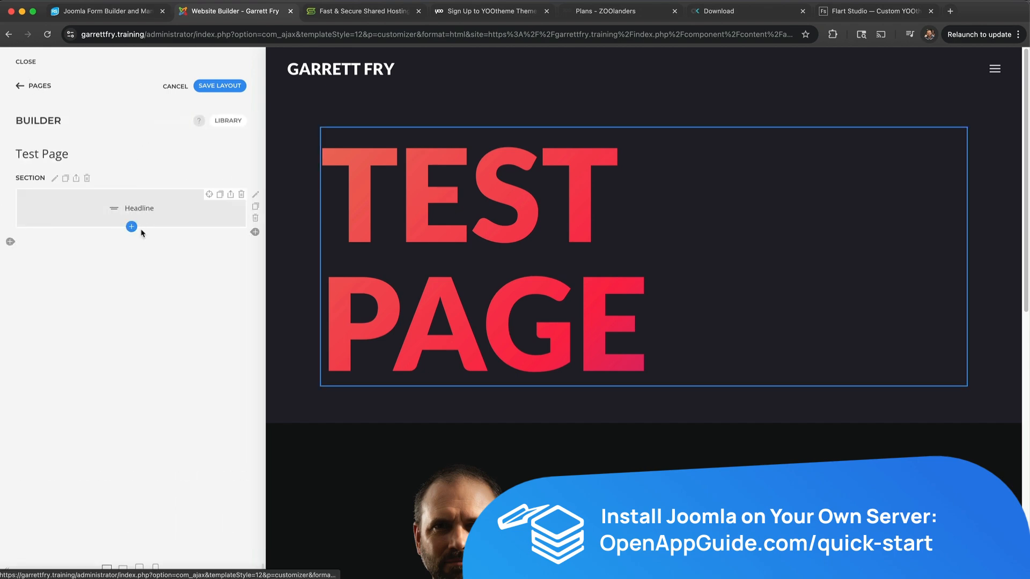
Add a Text element below the headline and set its text style to Lead.
left_click(133, 226)
left_click(640, 270)
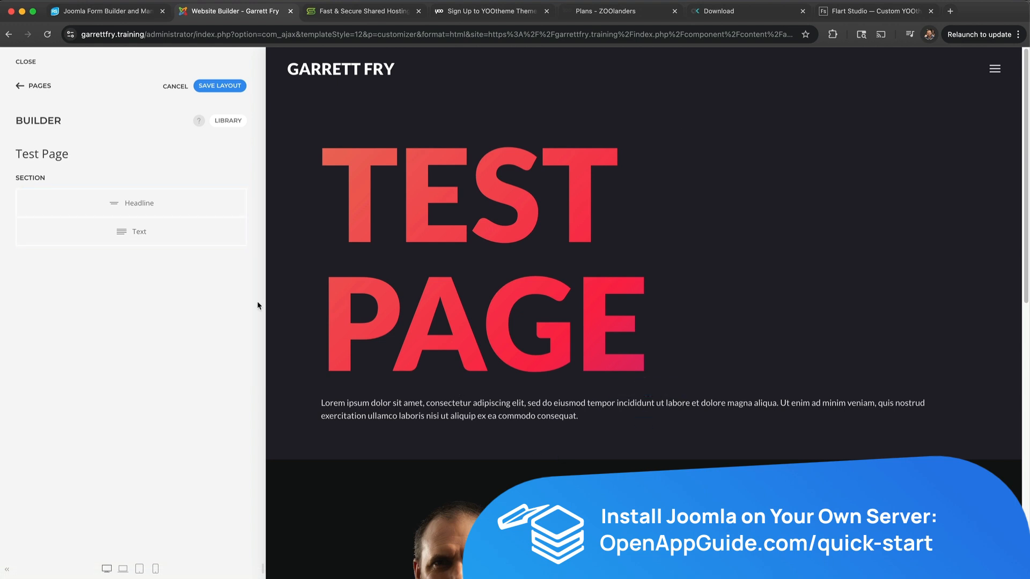
left_click(167, 234)
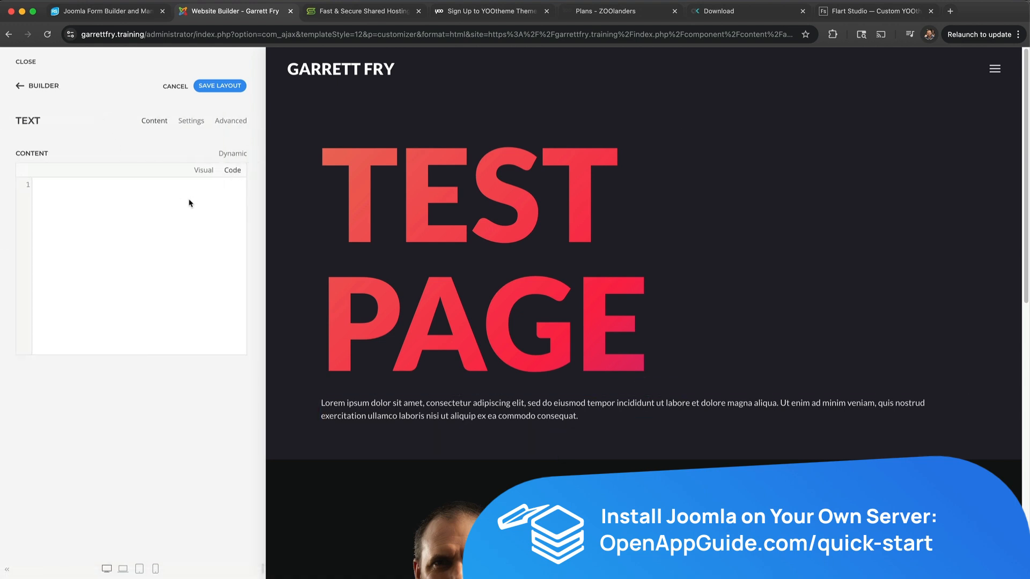
left_click(195, 123)
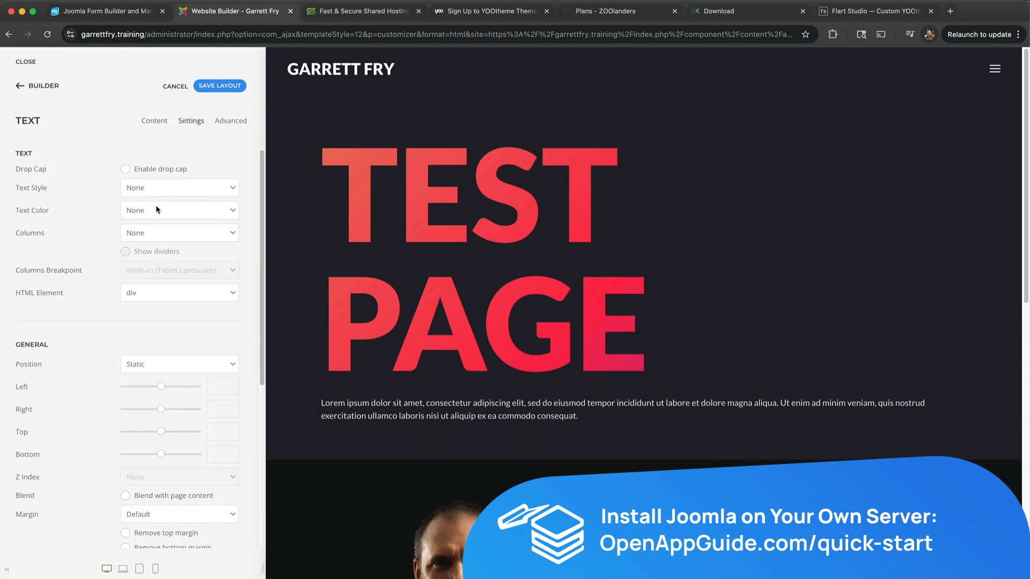
left_click(153, 191)
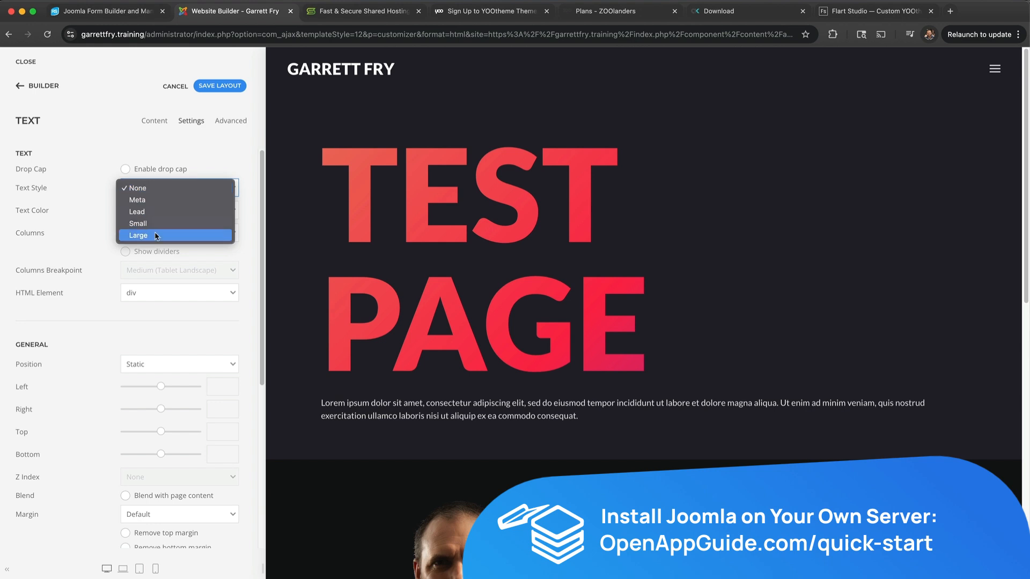
left_click(152, 214)
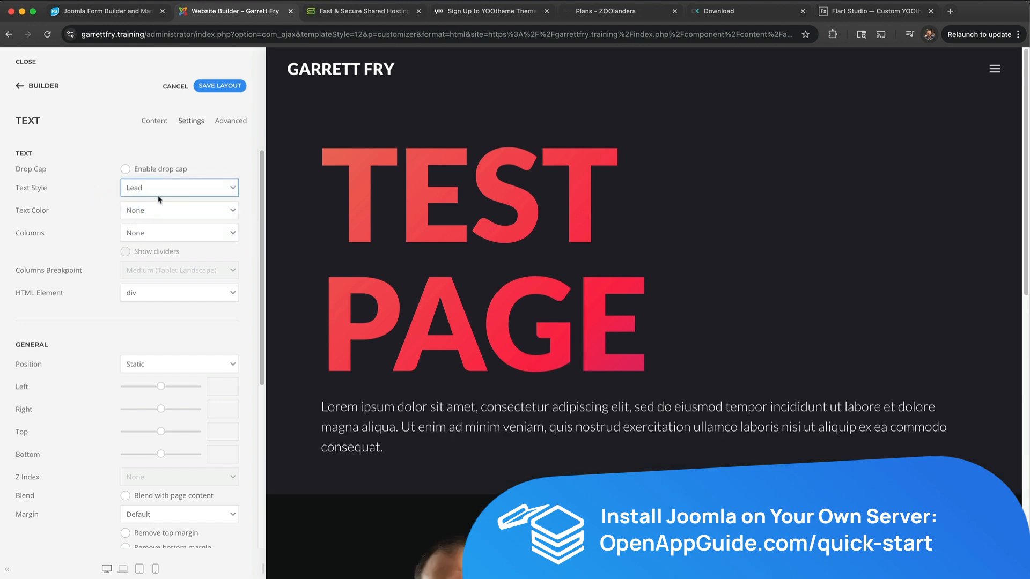
left_click(40, 86)
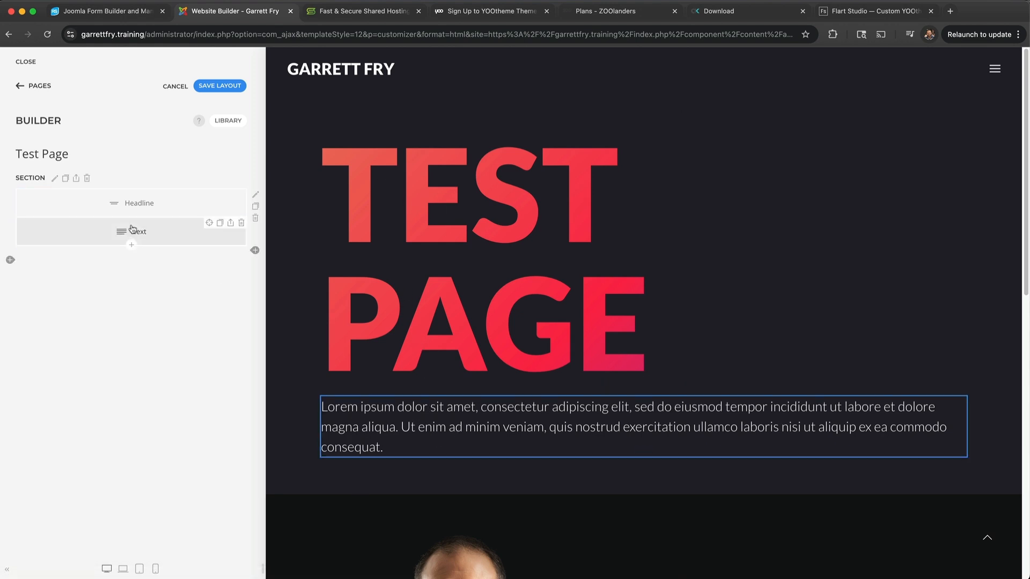
Try the Small margin on the headline and settle on None.
left_click(142, 202)
left_click(191, 124)
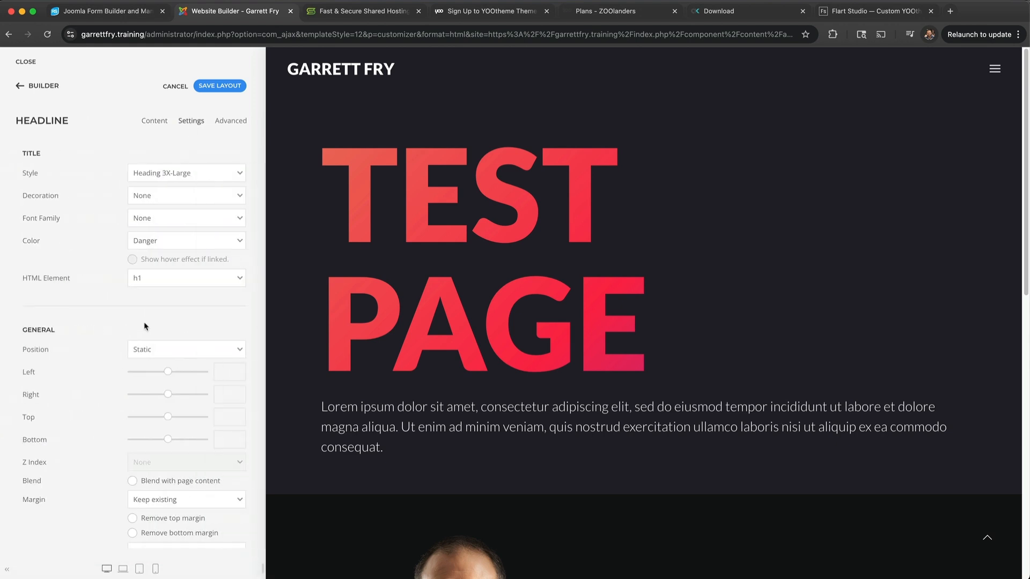
scroll(145, 335, "down", 5)
left_click_drag(13, 271, 39, 275)
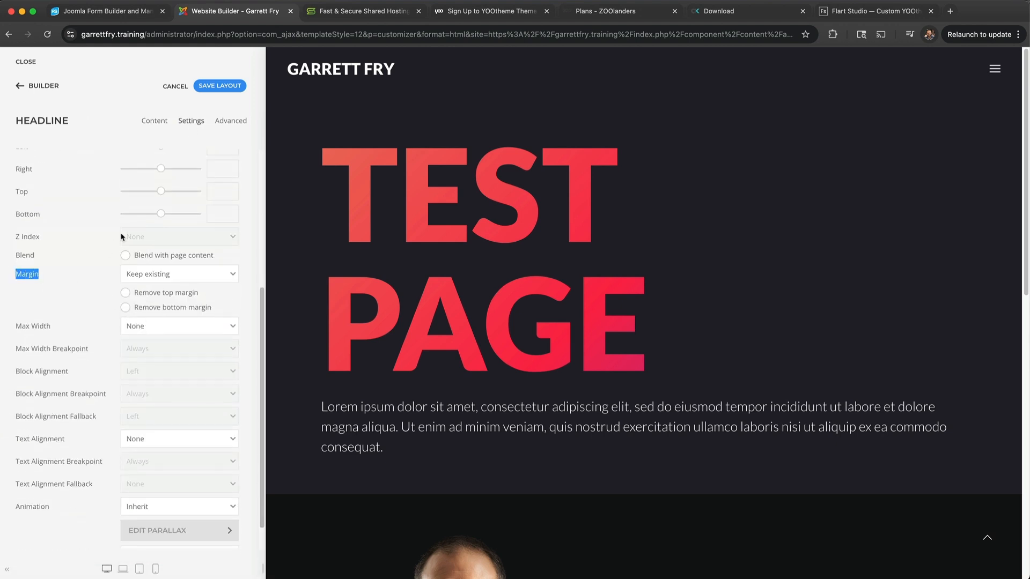
left_click(166, 277)
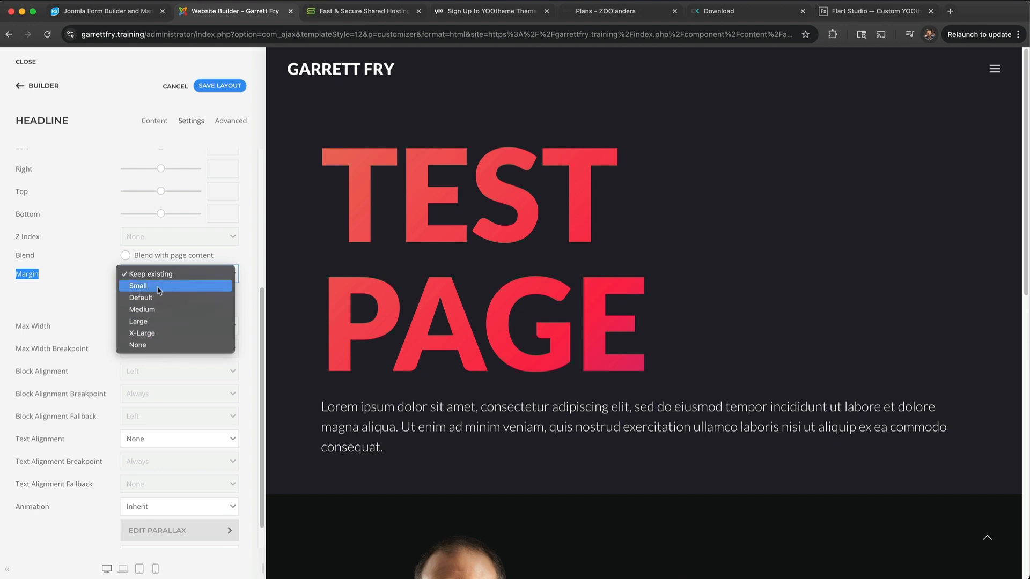
left_click(159, 290)
left_click(158, 278)
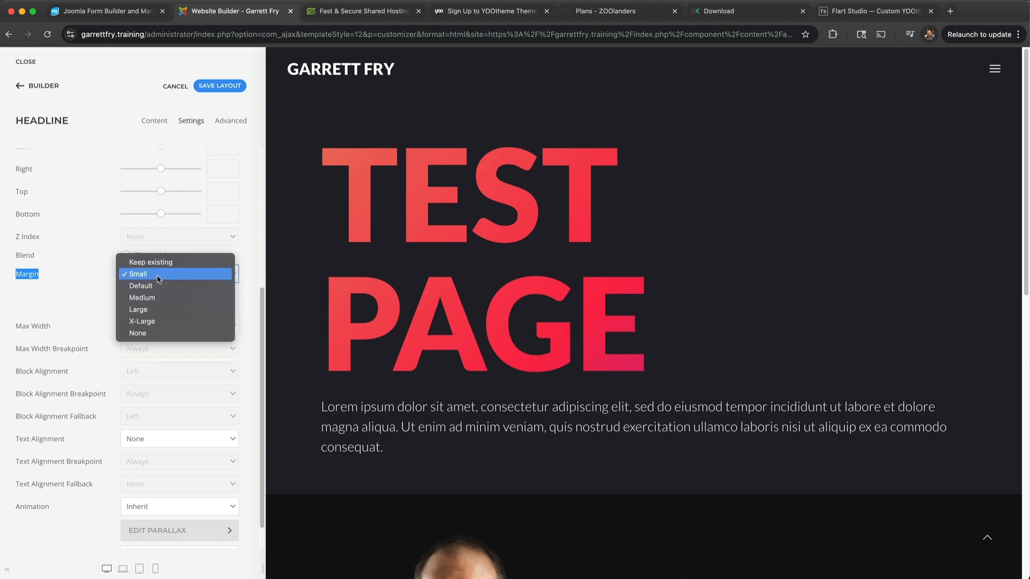
left_click(97, 281)
left_click(144, 275)
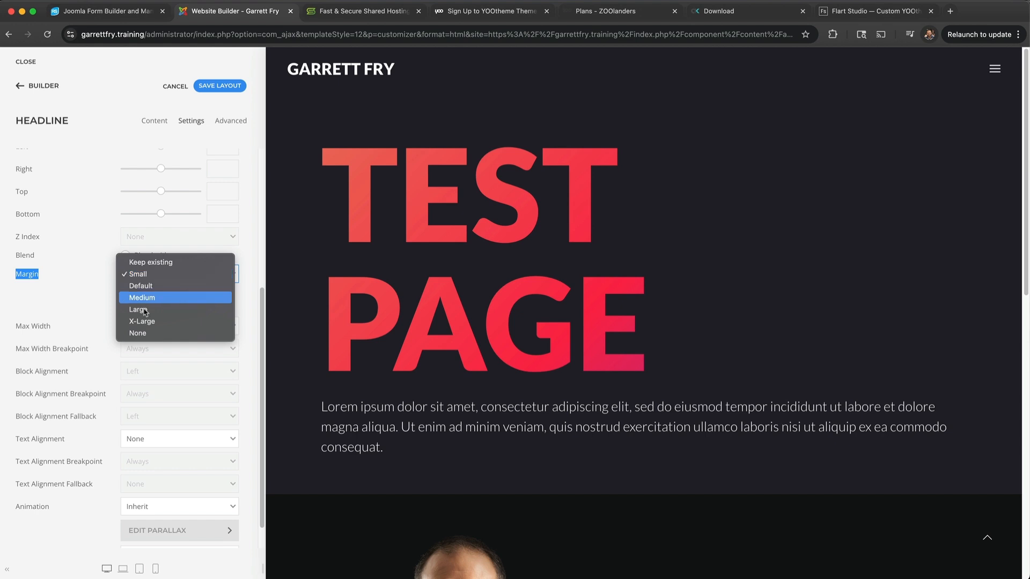
left_click(153, 334)
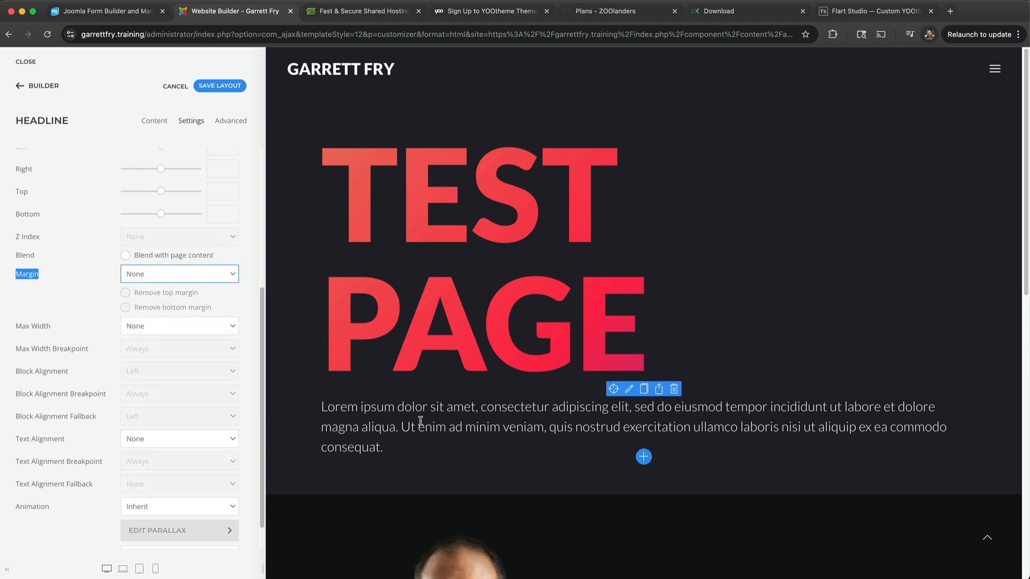
Try the Small, Default and Large margins on the text element and settle on X-Large.
left_click(629, 390)
left_click(191, 121)
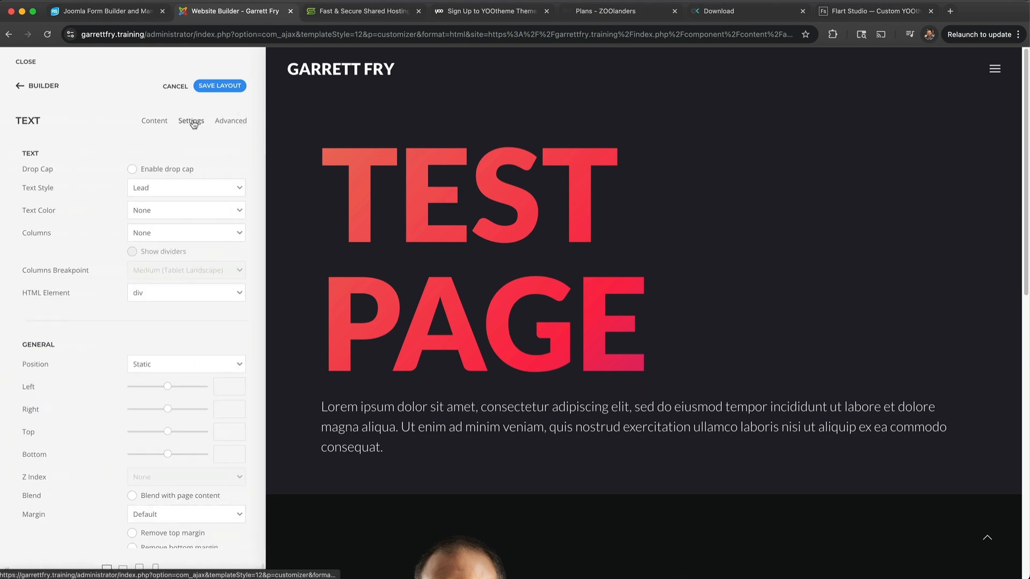
scroll(129, 349, "down", 5)
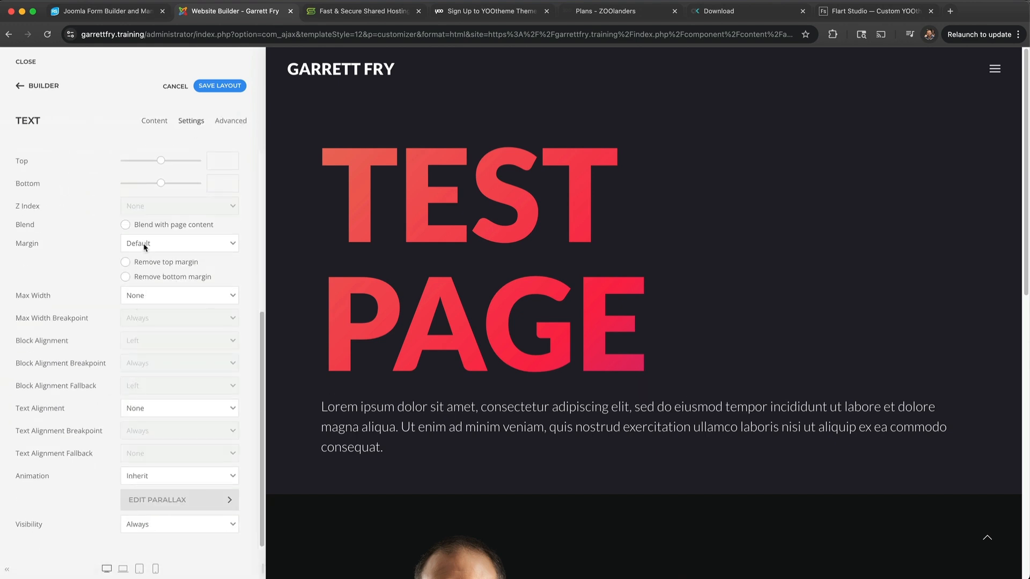
left_click(143, 247)
left_click(157, 229)
left_click(161, 246)
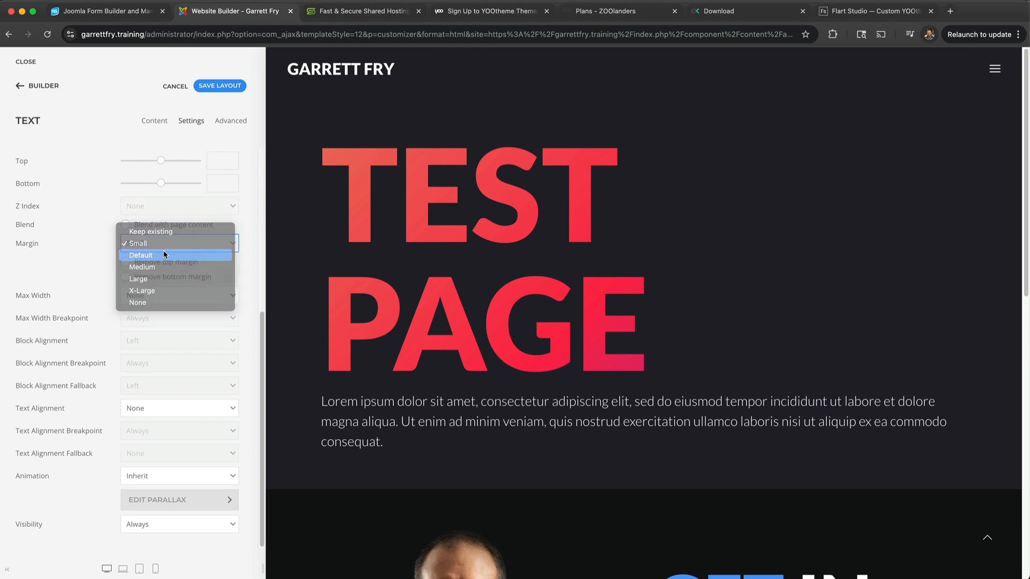
left_click(164, 253)
left_click(165, 246)
left_click(164, 266)
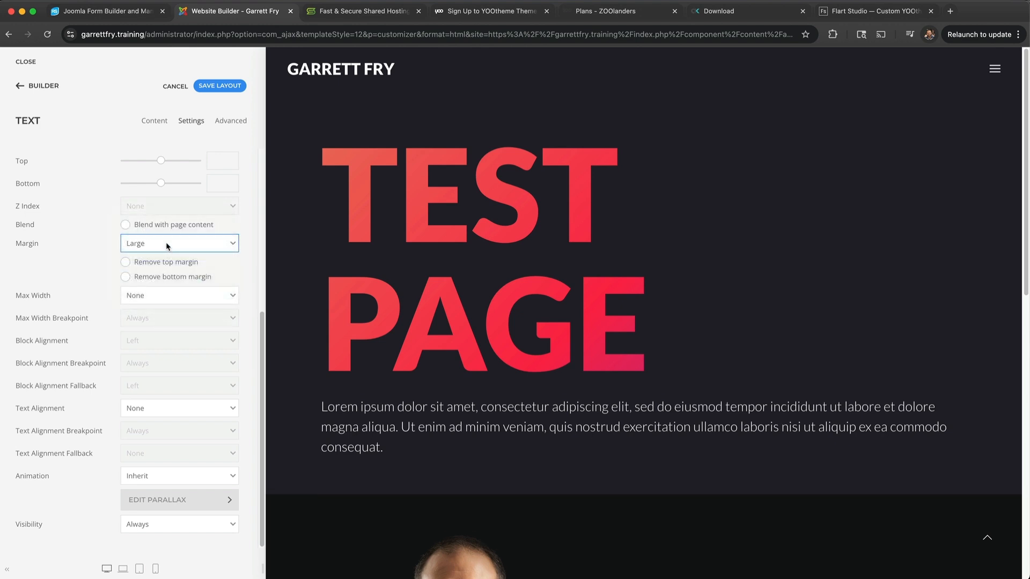
left_click(166, 246)
left_click(156, 256)
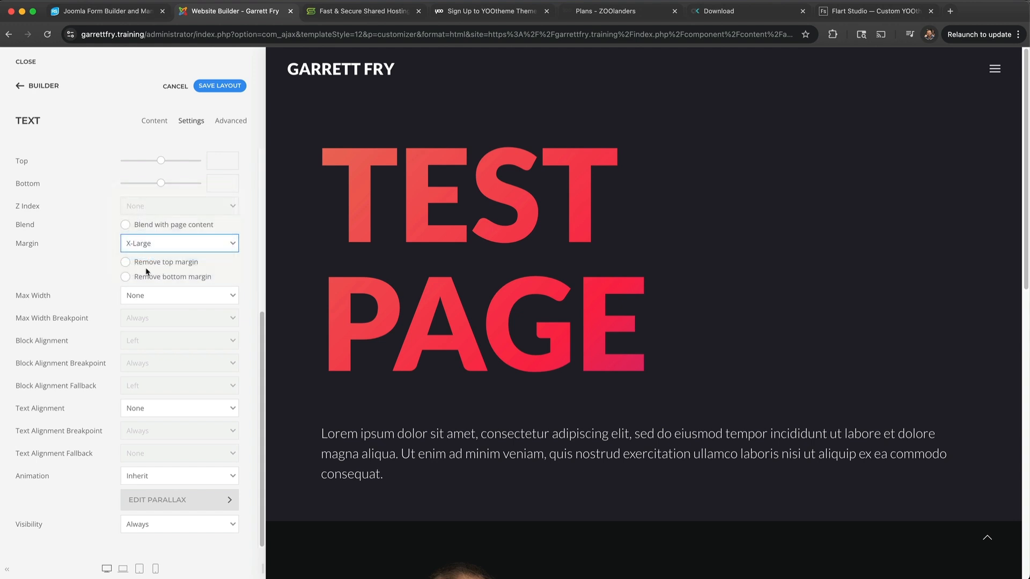
Try removing the text element's top margin and restore it.
left_click(177, 265)
left_click(175, 263)
left_click(173, 263)
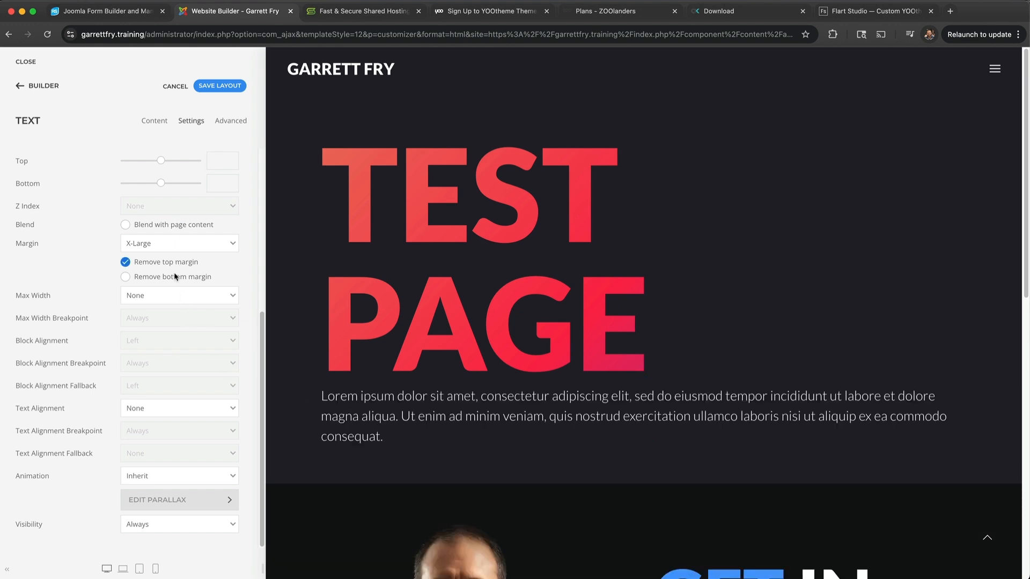
left_click(172, 264)
scroll(117, 322, "up", 5)
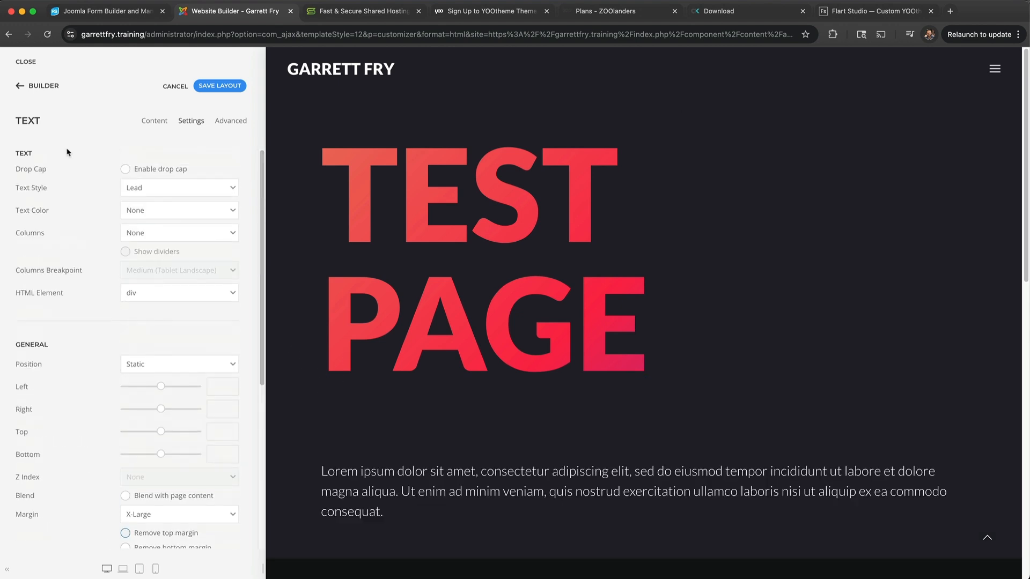
Add a Grid element below the text element on the test page.
left_click(43, 86)
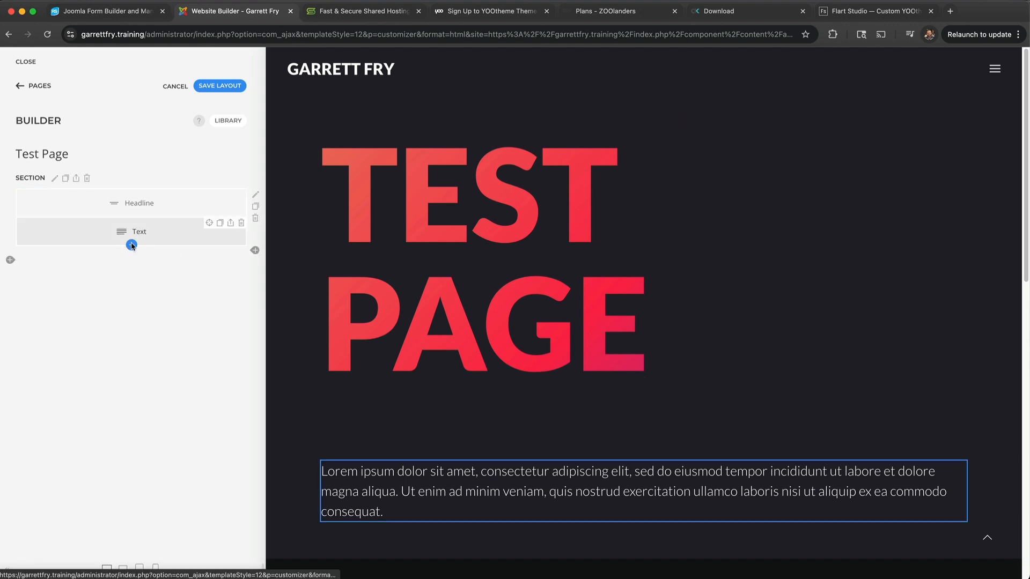
left_click(131, 245)
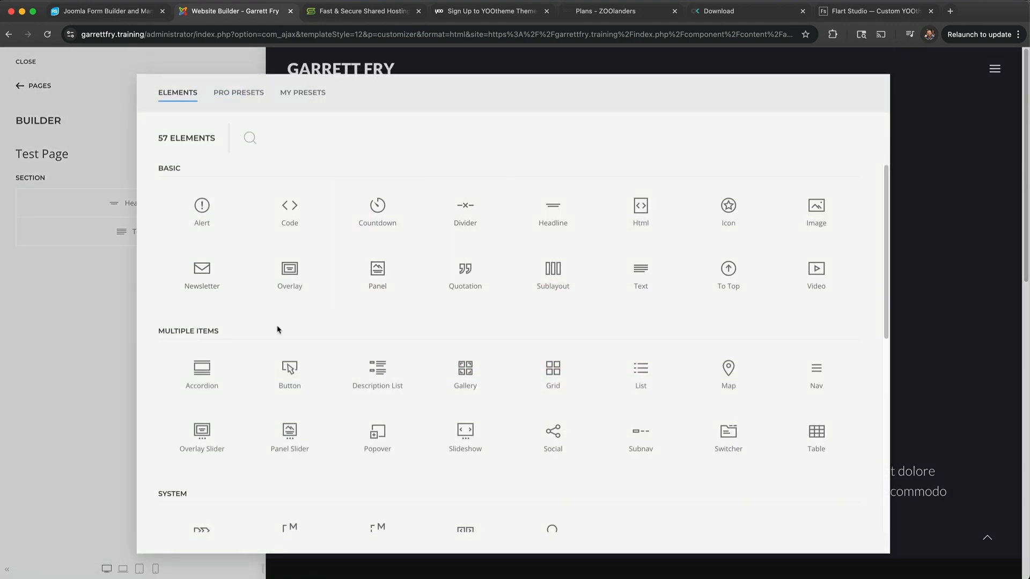
left_click(560, 371)
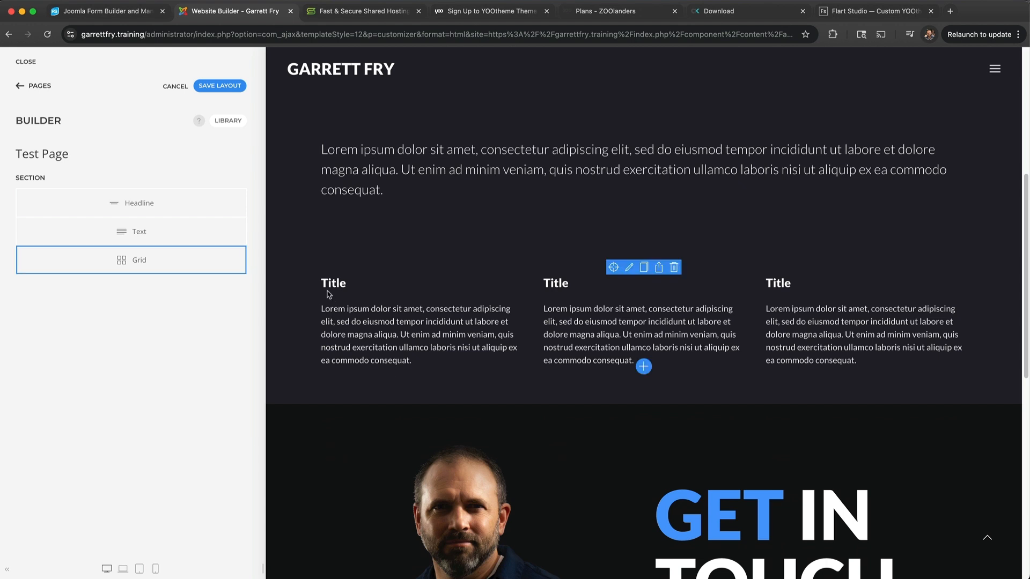
Add an item to the grid with the title "Title", meta "Meta" and content "asdfgasdfasdfasdfasdfasdf".
left_click(187, 265)
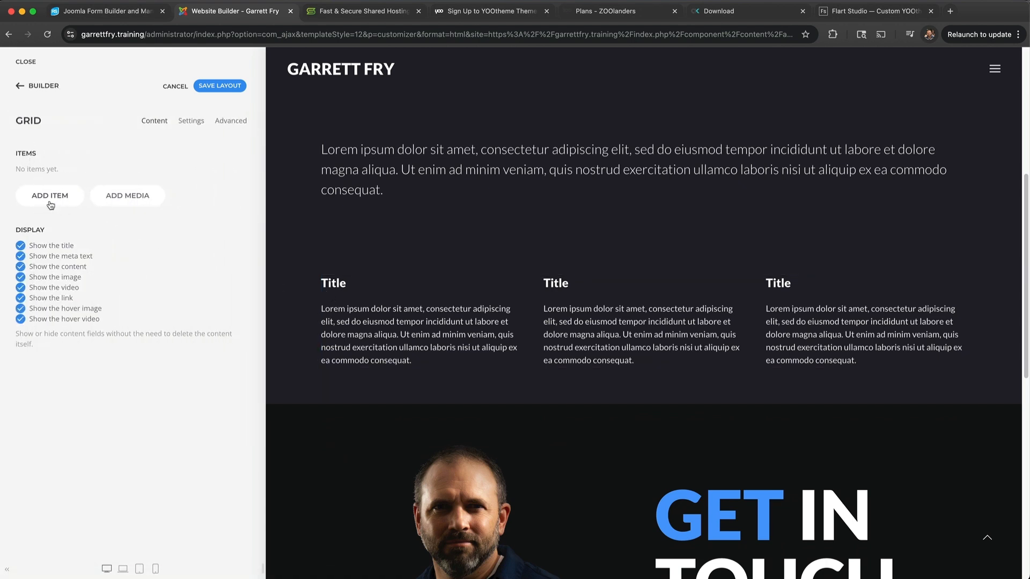
left_click(48, 197)
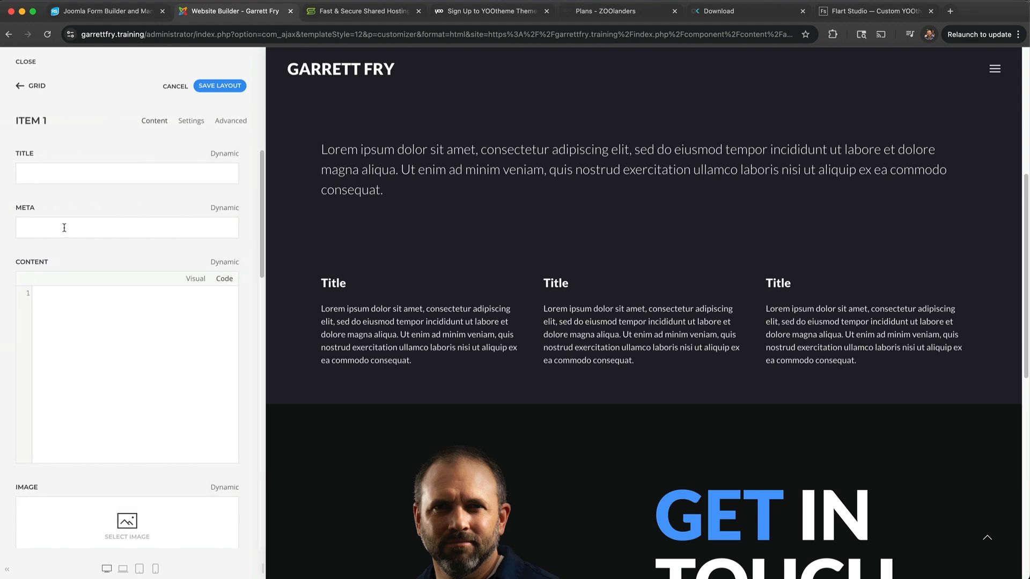
left_click(70, 173)
type("Title")
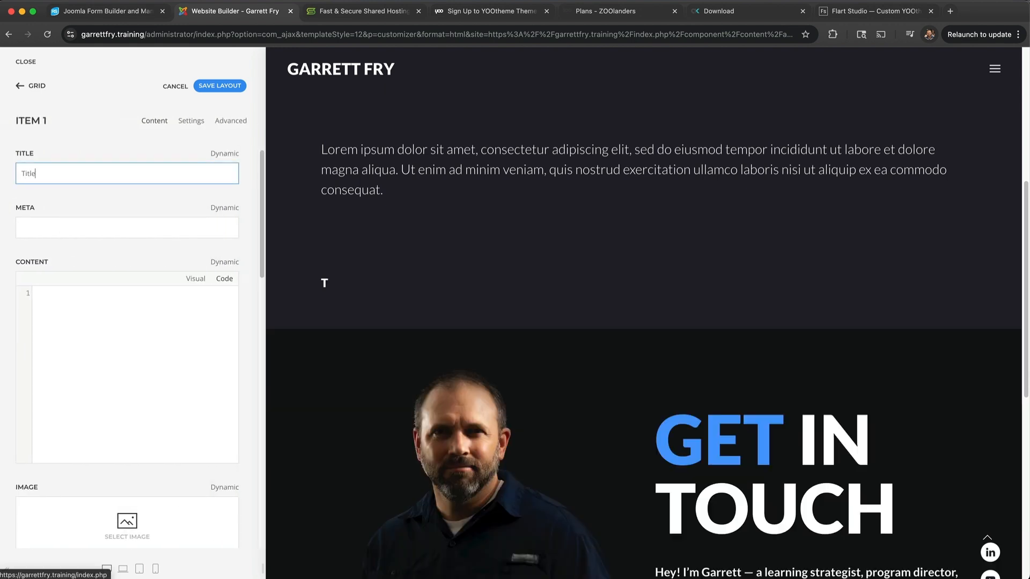
key("Tab")
type("M")
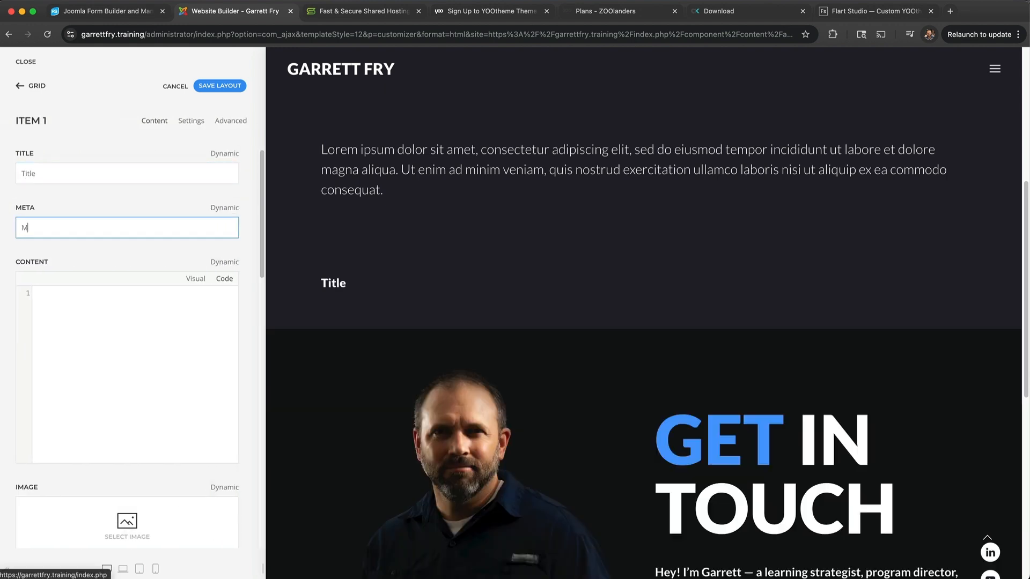
type("eta")
key("Tab")
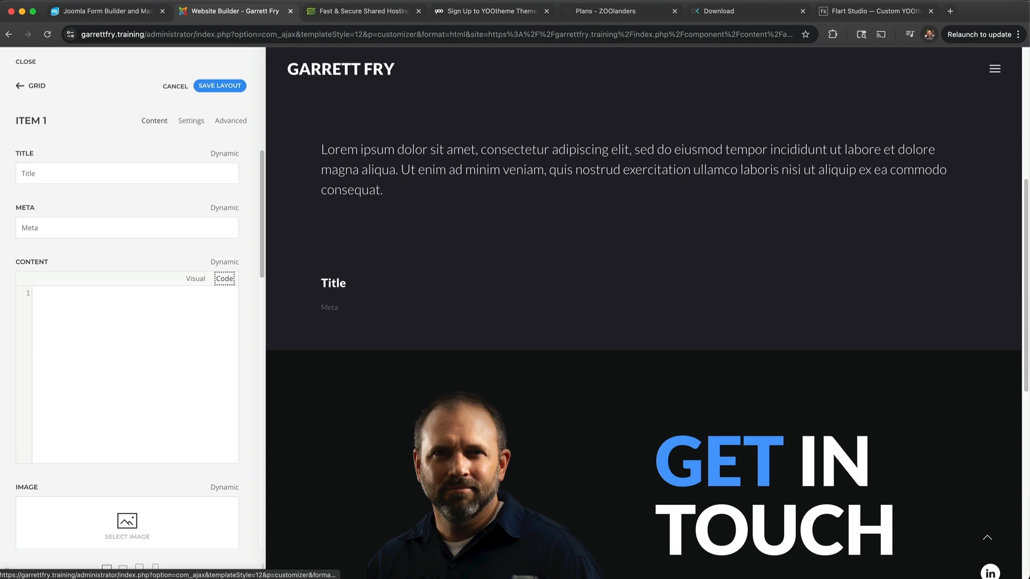
key("Tab")
type("asdfgasdfasdfasdfas")
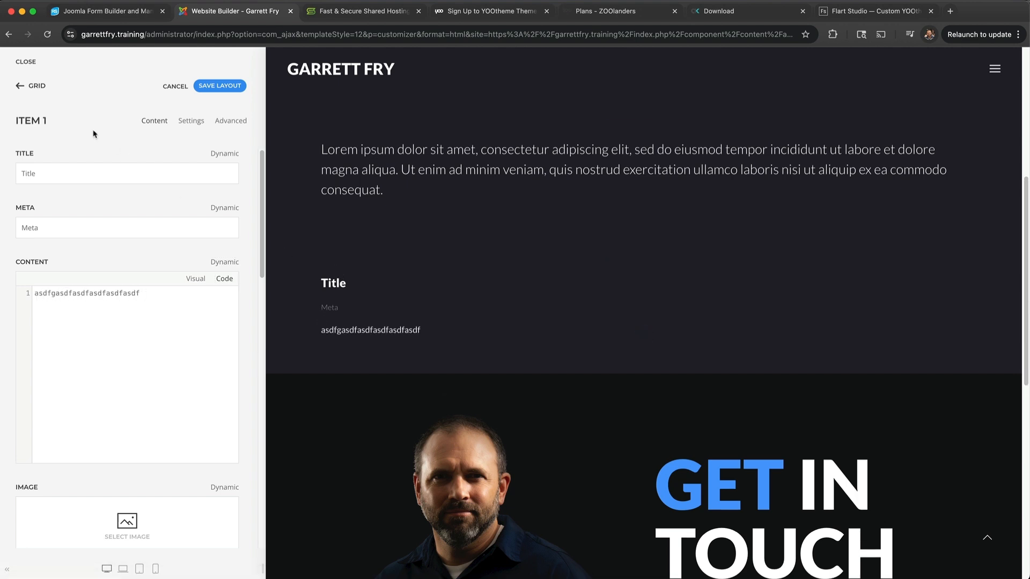
Duplicate the grid item and give the copy the title "Title 2", meta "Meta 2" and the additional content "asdffasdfa asddfasd".
left_click(36, 87)
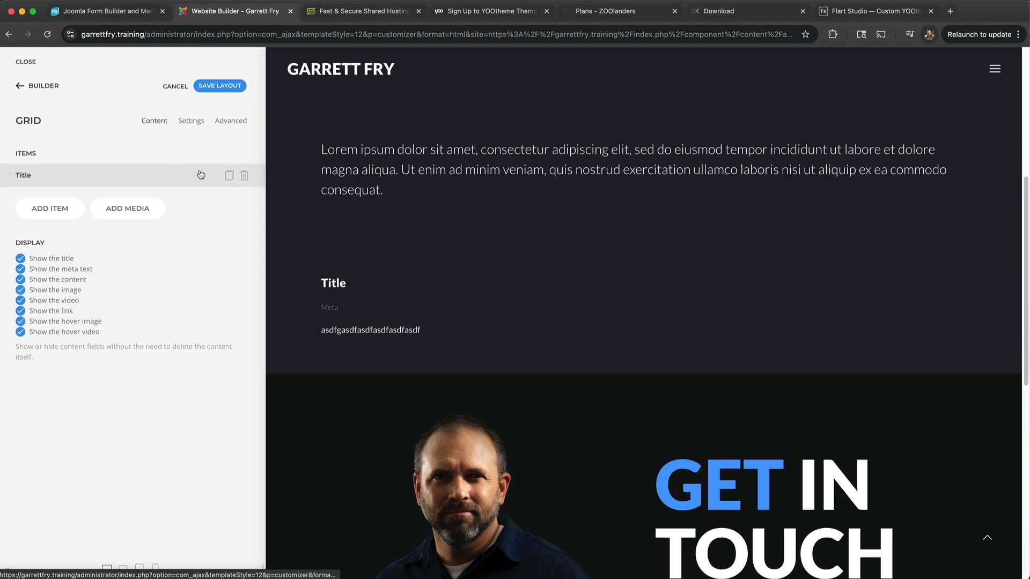
left_click(228, 176)
left_click(96, 197)
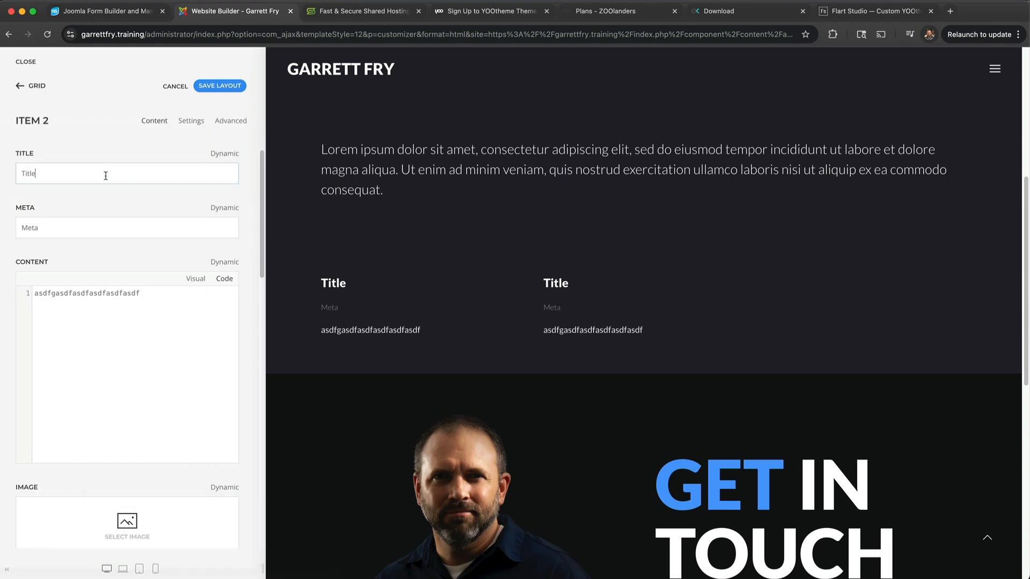
left_click(106, 175)
type("2")
left_click(85, 224)
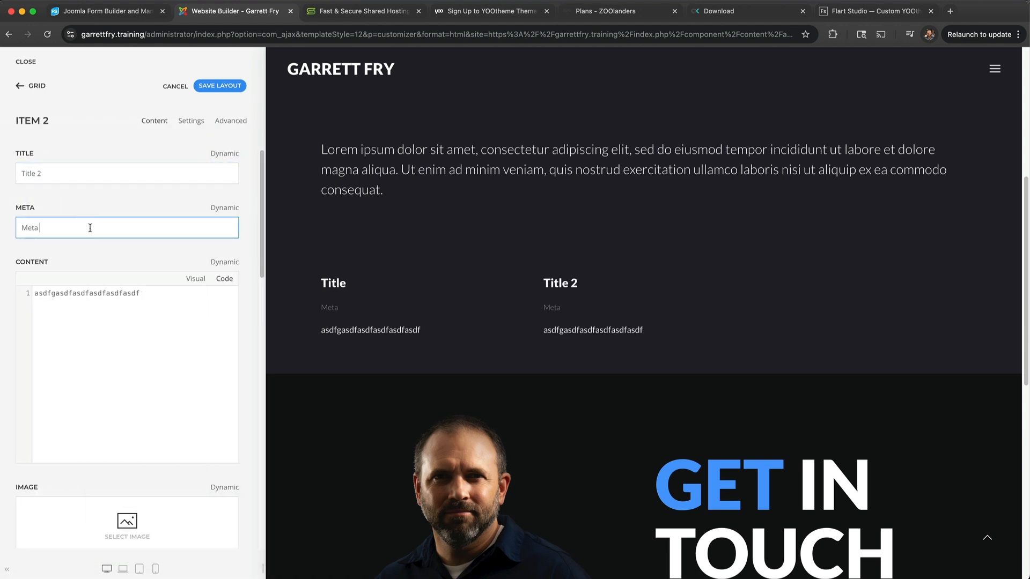
left_click(147, 292)
type("asdffasdfa asddfasd")
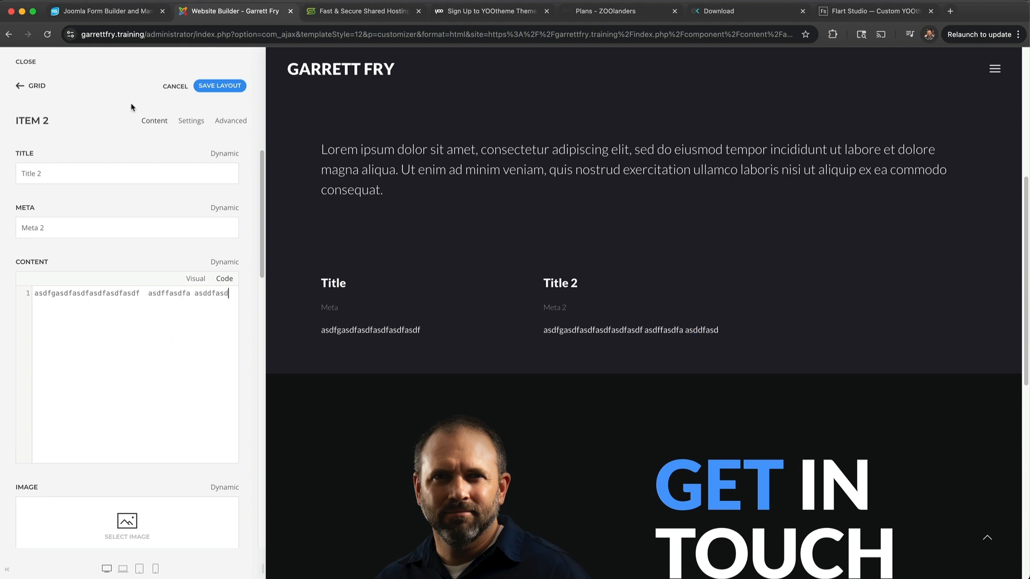
left_click(36, 87)
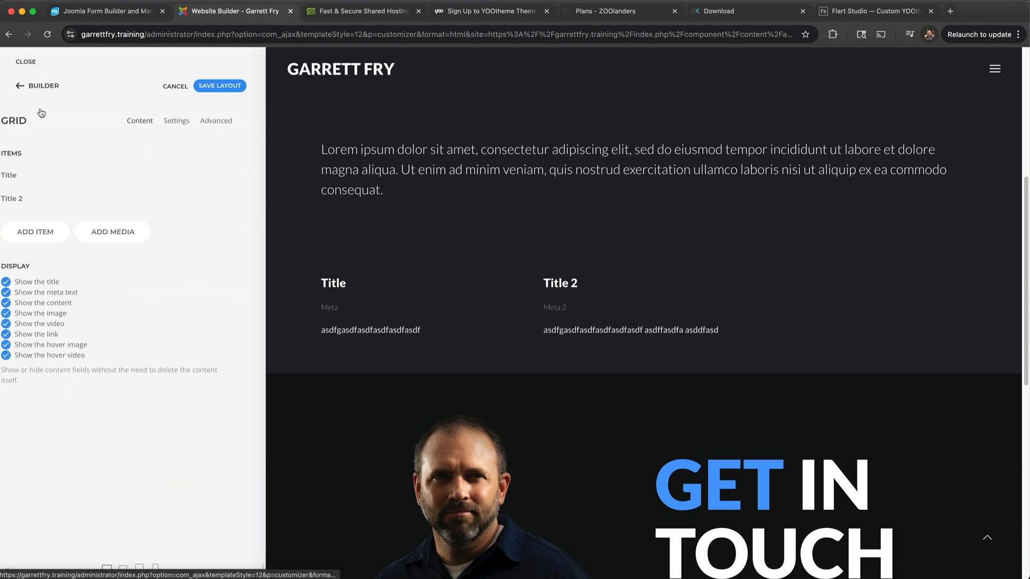
Review the first grid item's settings and the grid's own layout, column and filter settings.
left_click(37, 177)
left_click(191, 121)
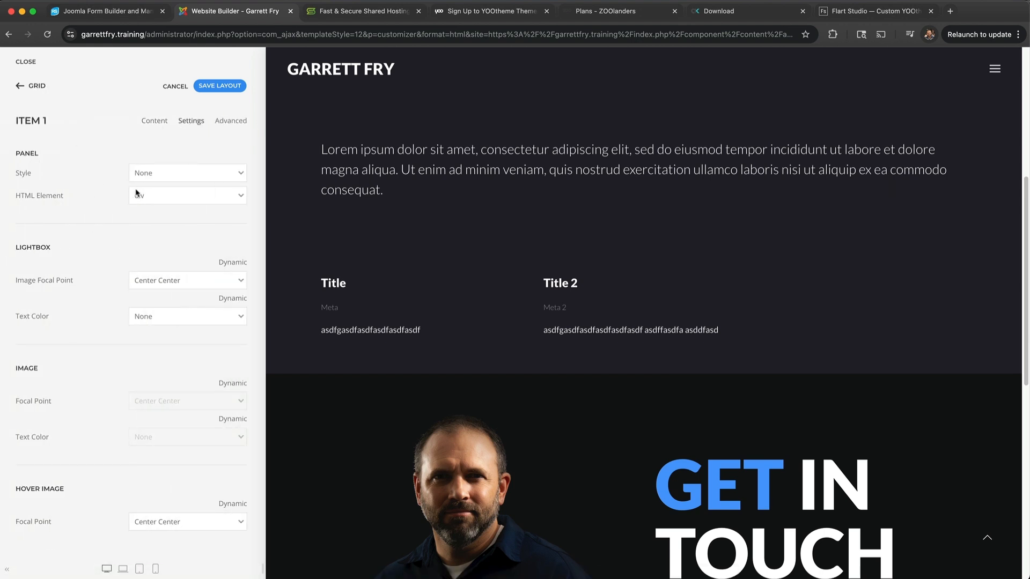
left_click(44, 87)
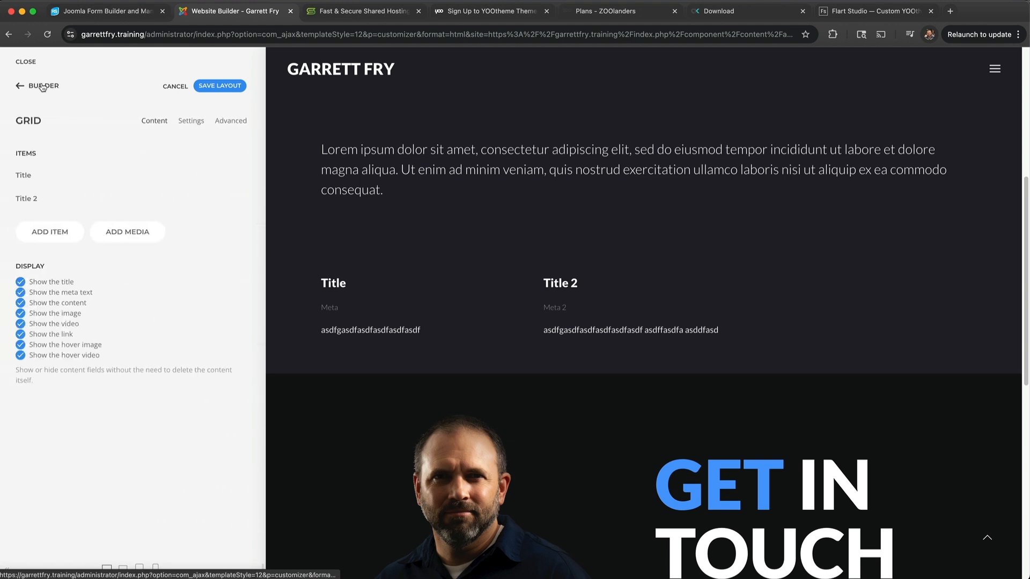
left_click(186, 121)
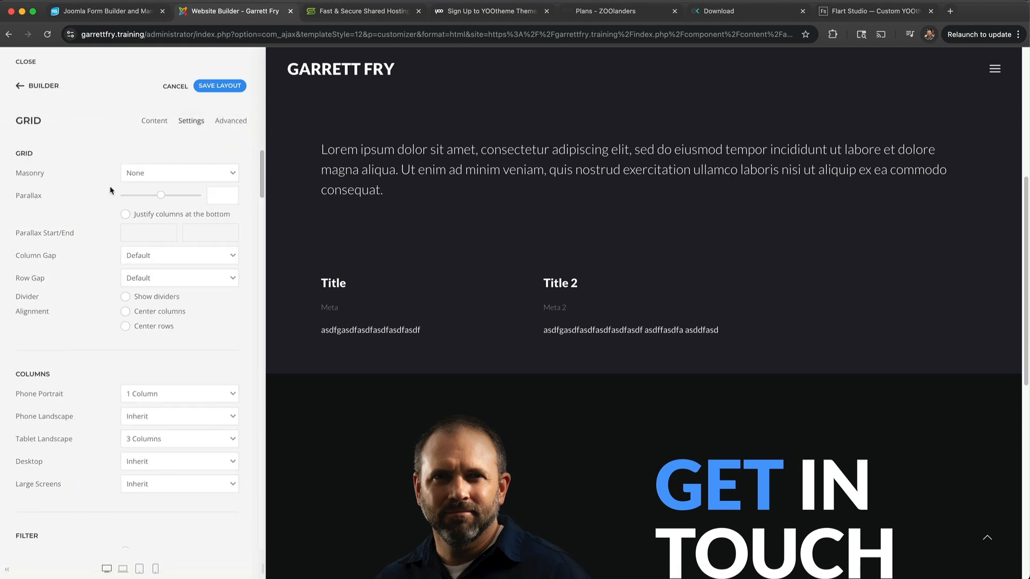
scroll(97, 210, "down", 5)
scroll(101, 329, "down", 4)
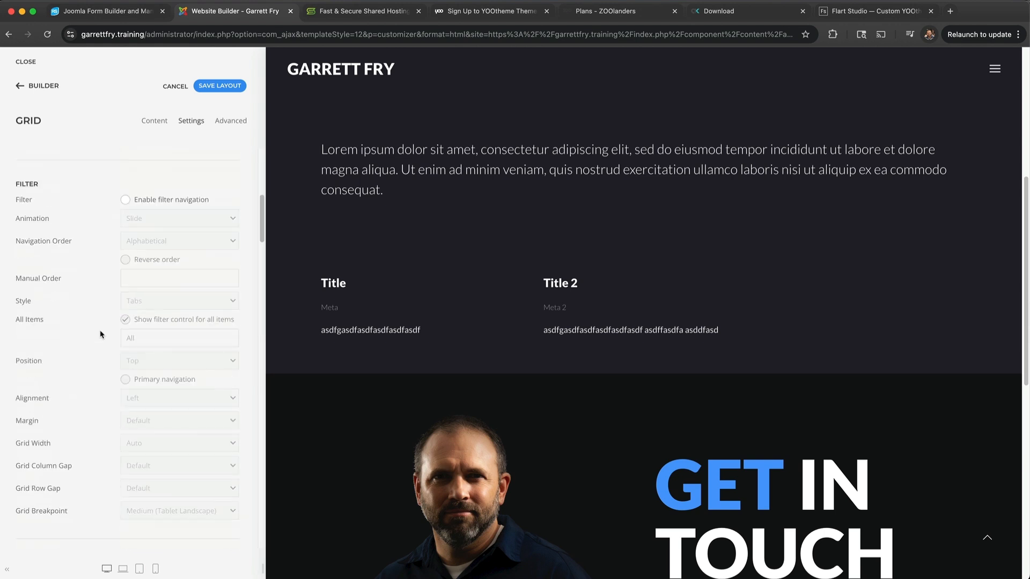
scroll(101, 335, "up", 7)
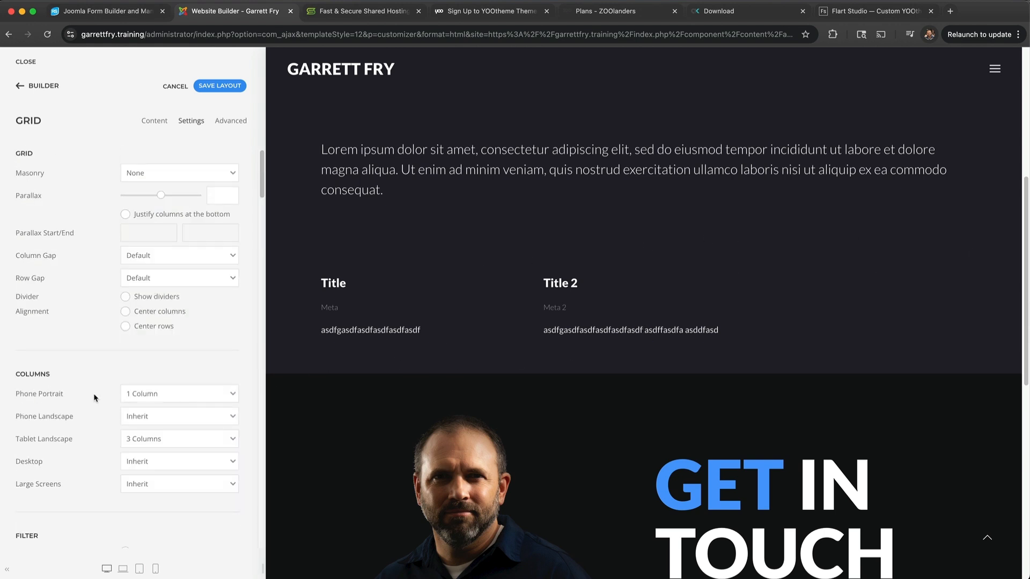
scroll(56, 385, "down", 2)
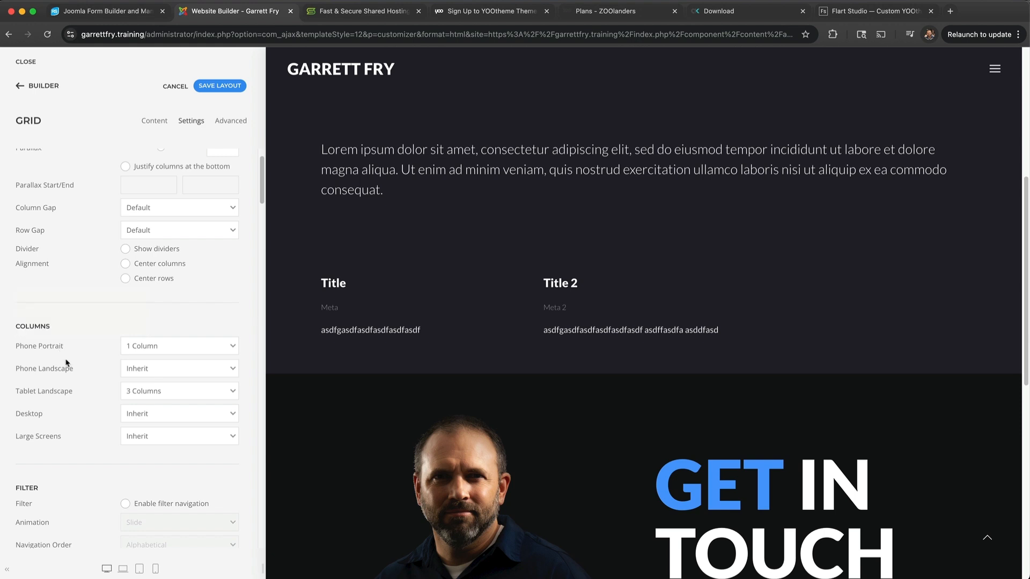
Preview the test page at laptop, tablet and phone sizes, and check the headline, text and grid at laptop size.
left_click(122, 570)
left_click(138, 569)
left_click(154, 571)
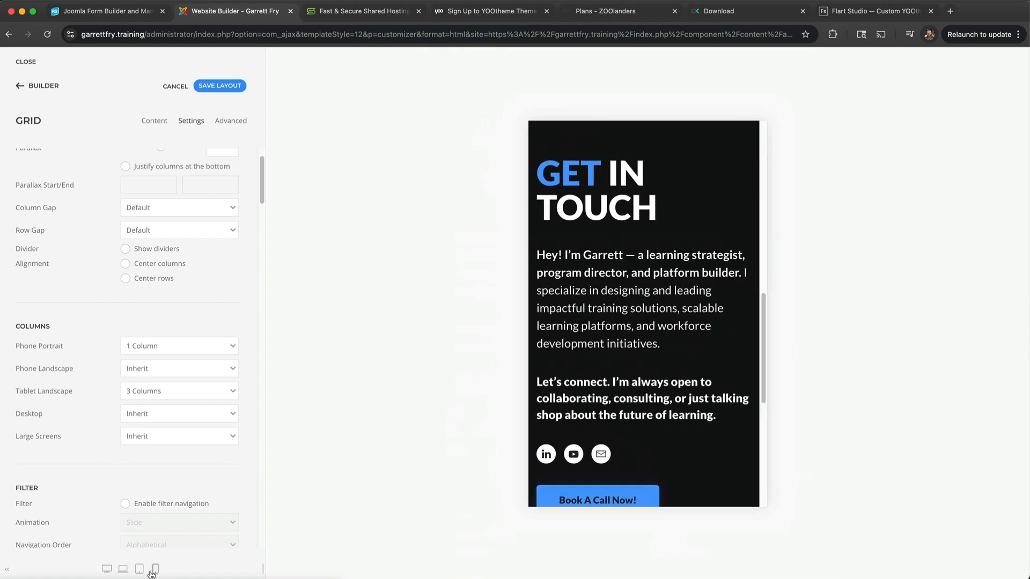
left_click(139, 570)
left_click(123, 569)
left_click(107, 570)
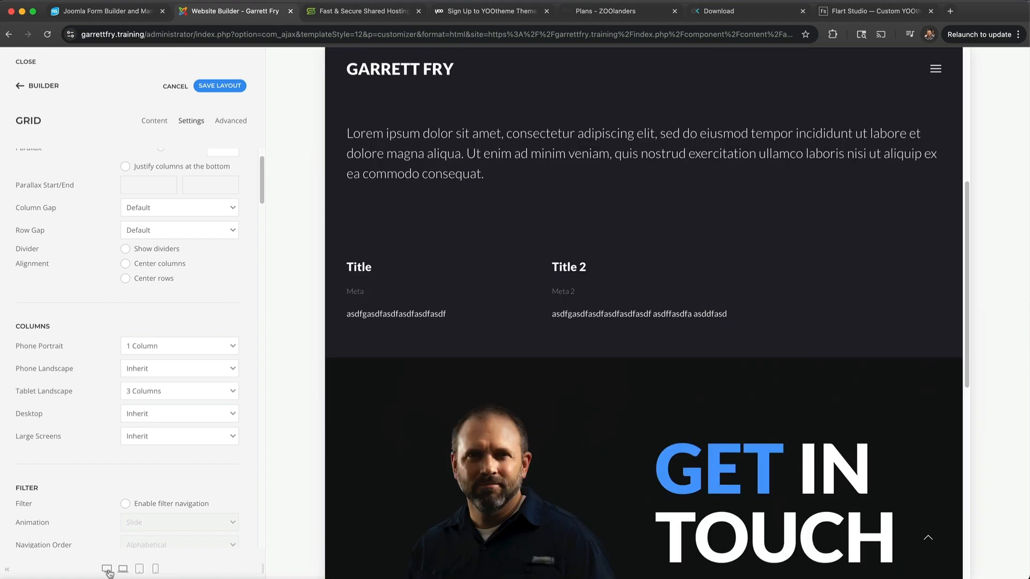
scroll(509, 383, "up", 5)
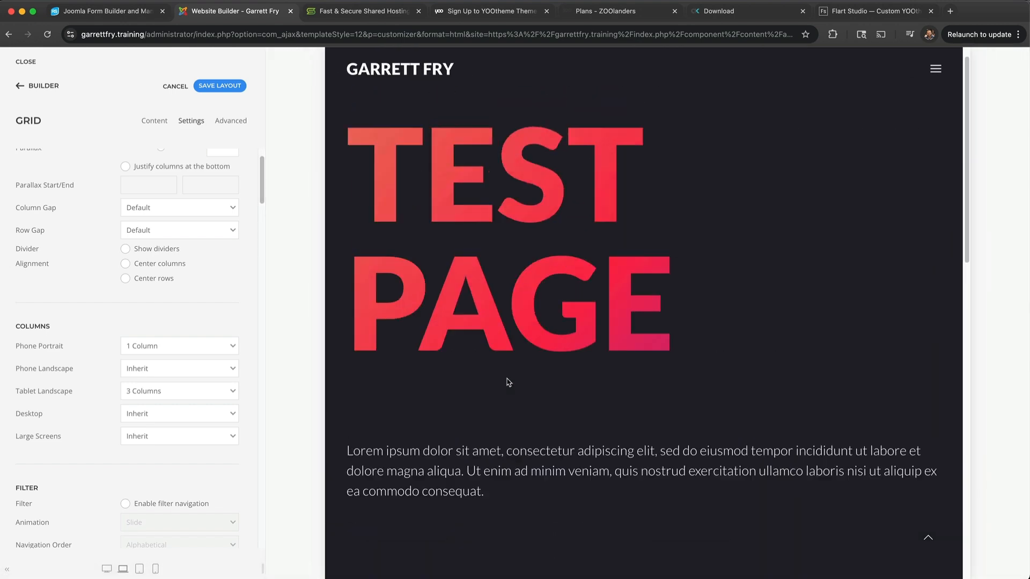
scroll(508, 383, "down", 4)
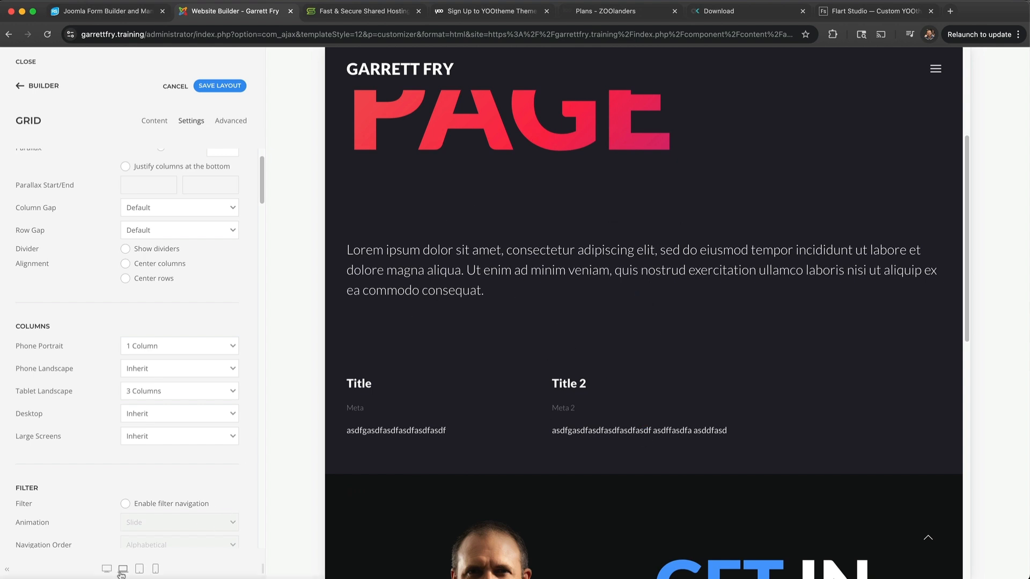
Compare the grid's column layout in the tablet and phone previews, including landscape orientation, and return to the laptop preview.
left_click(141, 573)
left_click(141, 572)
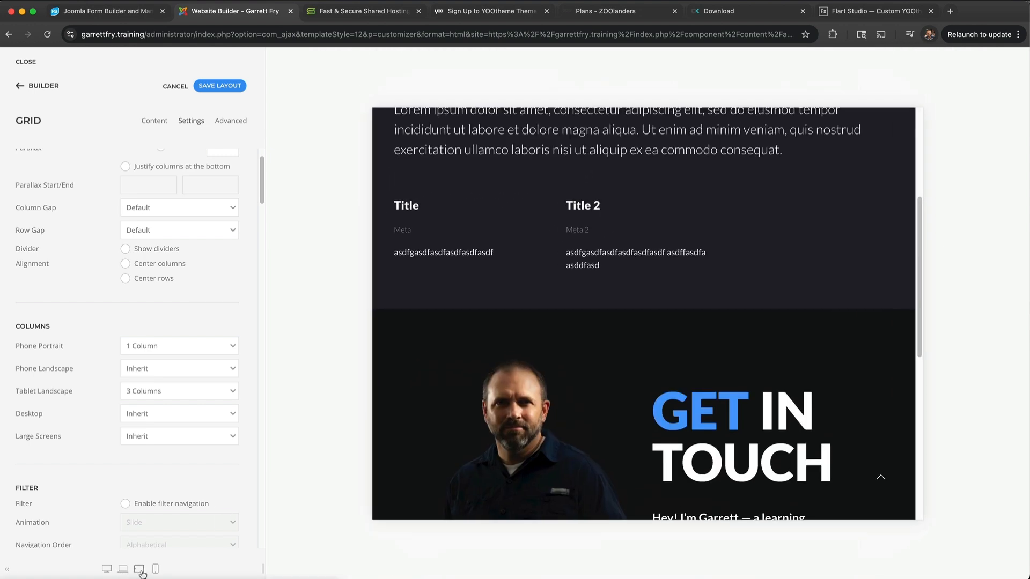
left_click(140, 572)
left_click(140, 573)
left_click(155, 572)
left_click(156, 572)
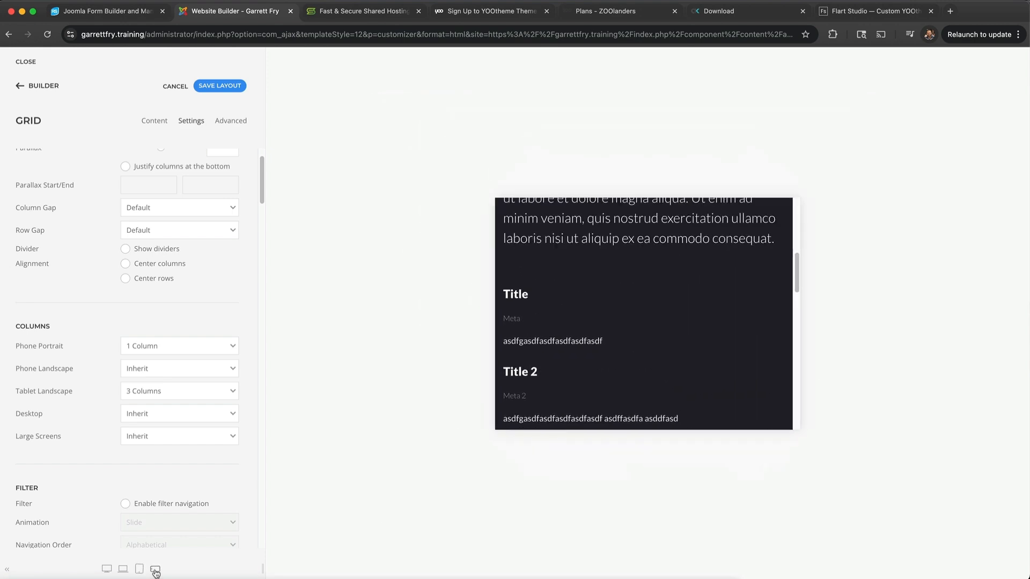
left_click(156, 572)
left_click(141, 573)
left_click(125, 570)
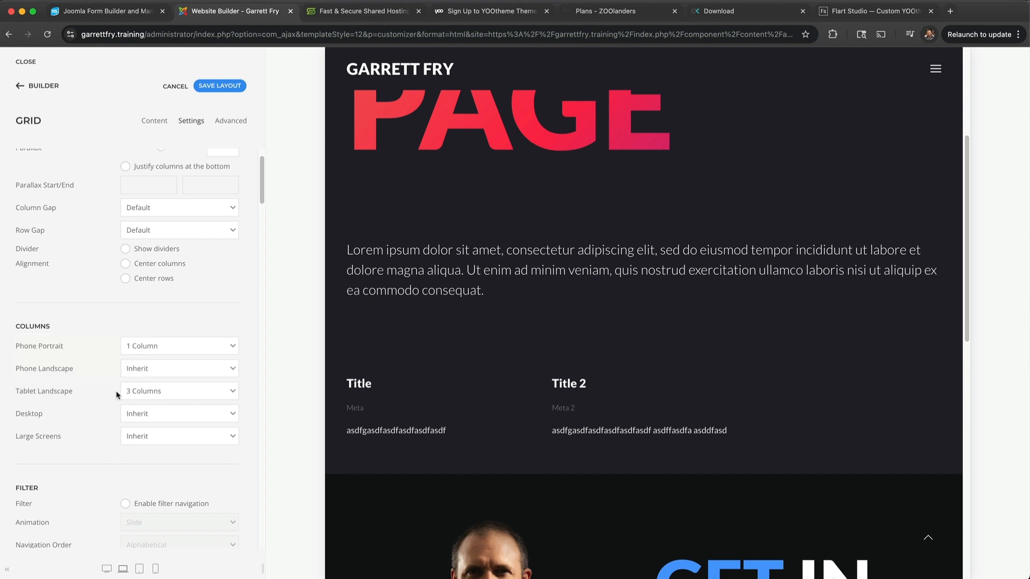
Try 2 columns for the grid on tablet landscape, check both tablet preview orientations, and set it back to 3 columns.
left_click(147, 393)
left_click(150, 384)
left_click(151, 393)
left_click(151, 392)
left_click(139, 569)
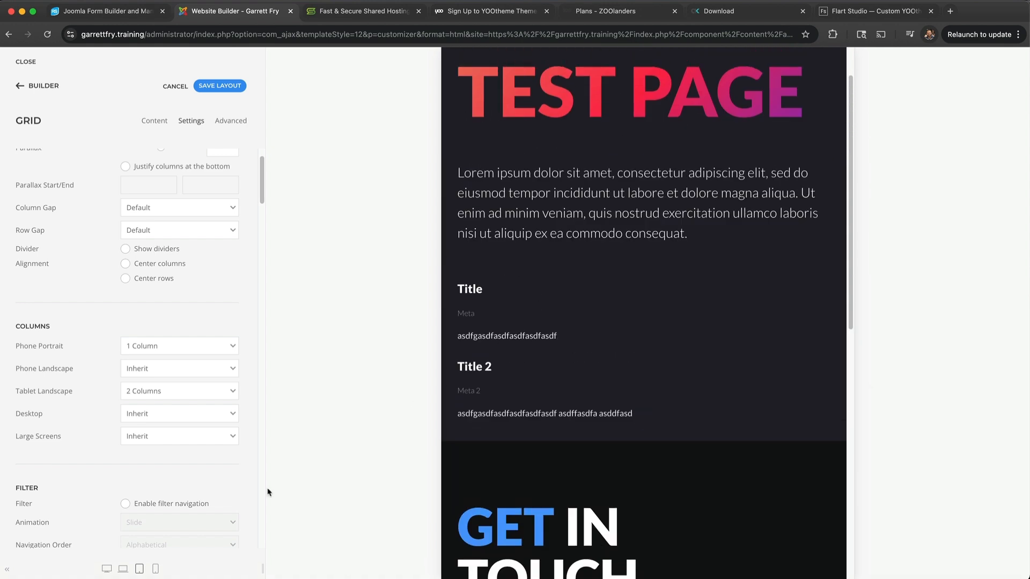
left_click(141, 569)
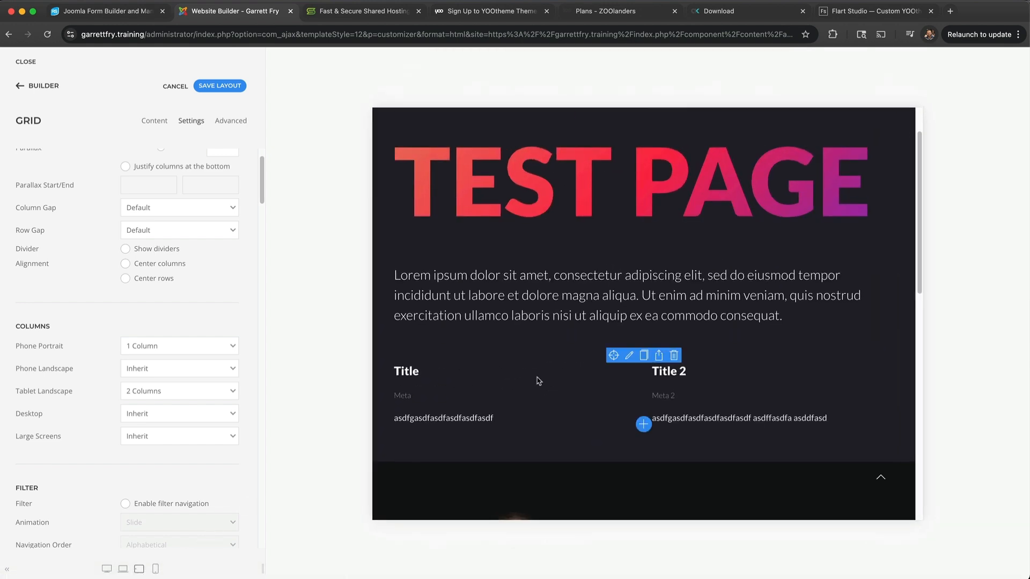
left_click(207, 392)
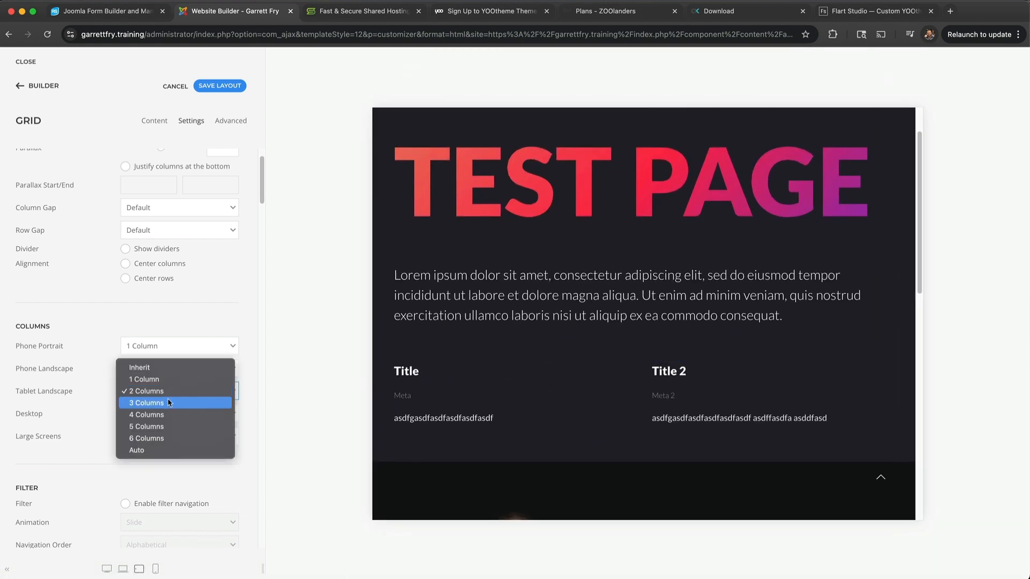
left_click(168, 402)
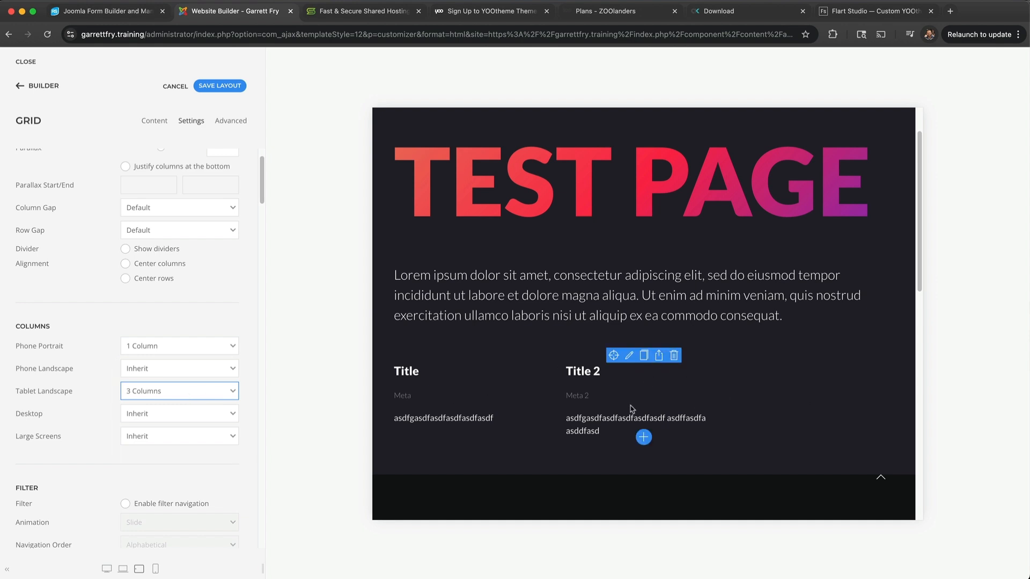
left_click(189, 394)
left_click(105, 378)
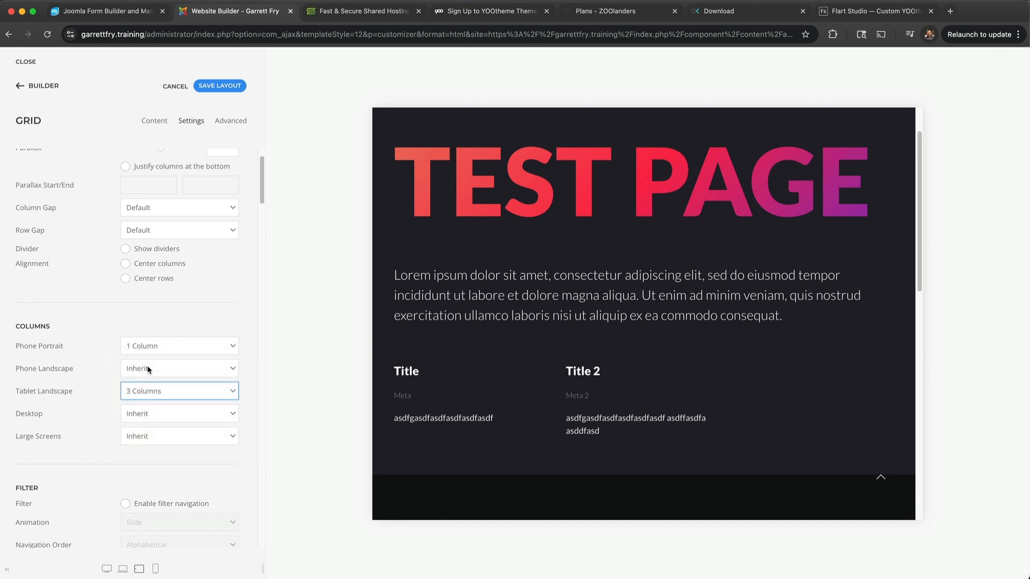
Set the grid to 2 columns on phone landscape and check it in the phone's portrait and landscape previews.
left_click(149, 369)
left_click(142, 388)
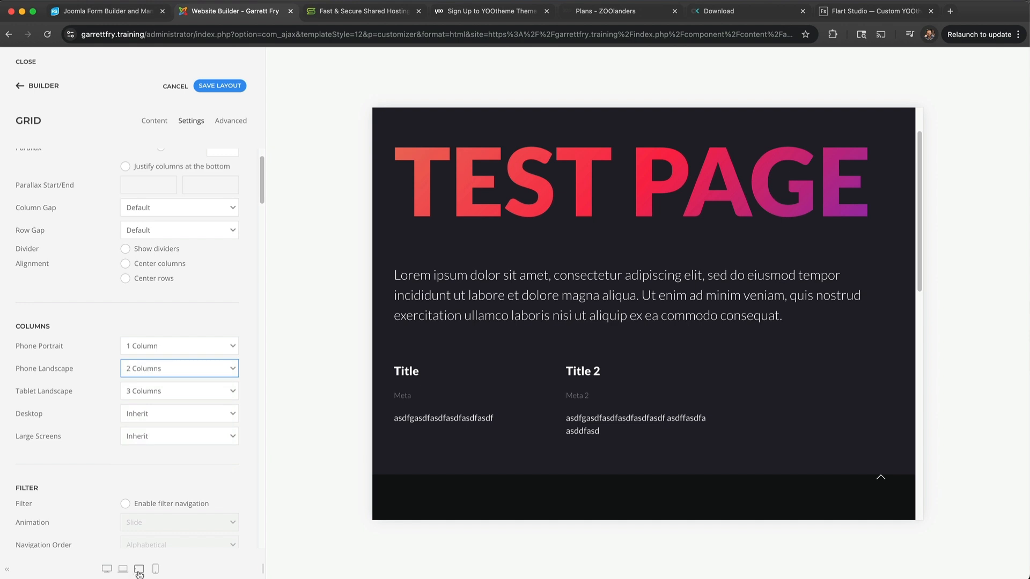
left_click(156, 569)
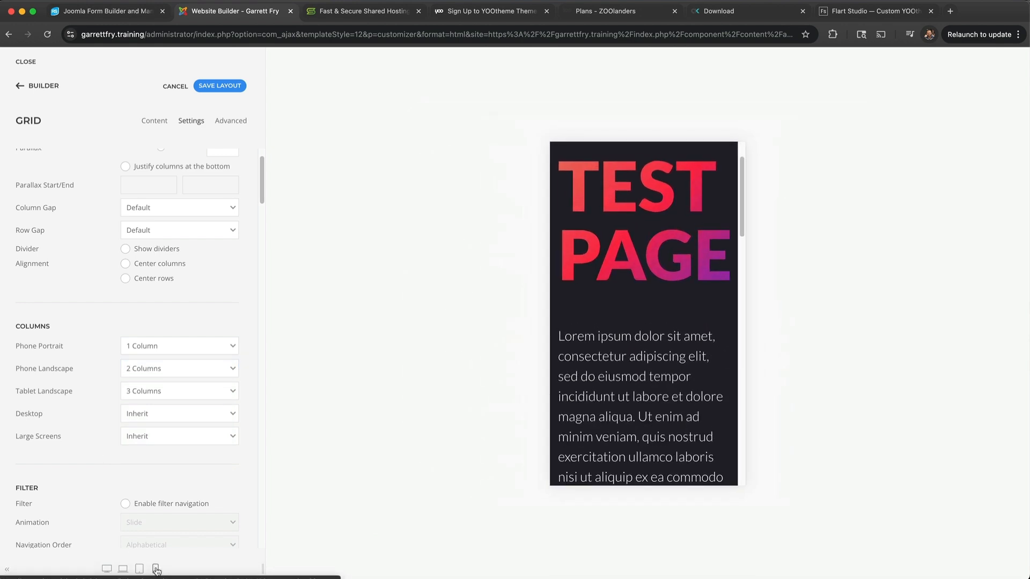
left_click(156, 569)
scroll(592, 305, "down", 5)
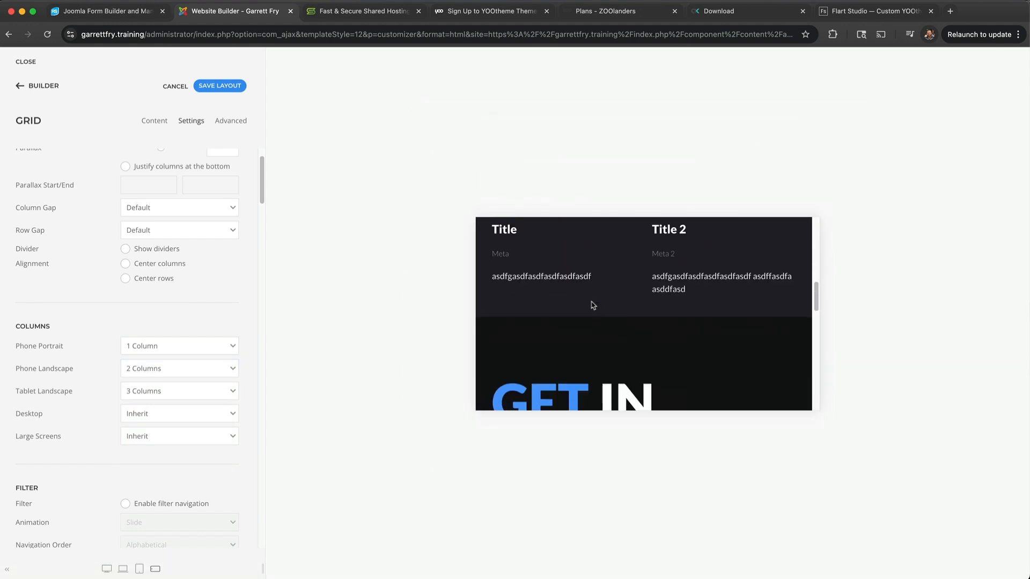
scroll(593, 305, "up", 2)
left_click(156, 569)
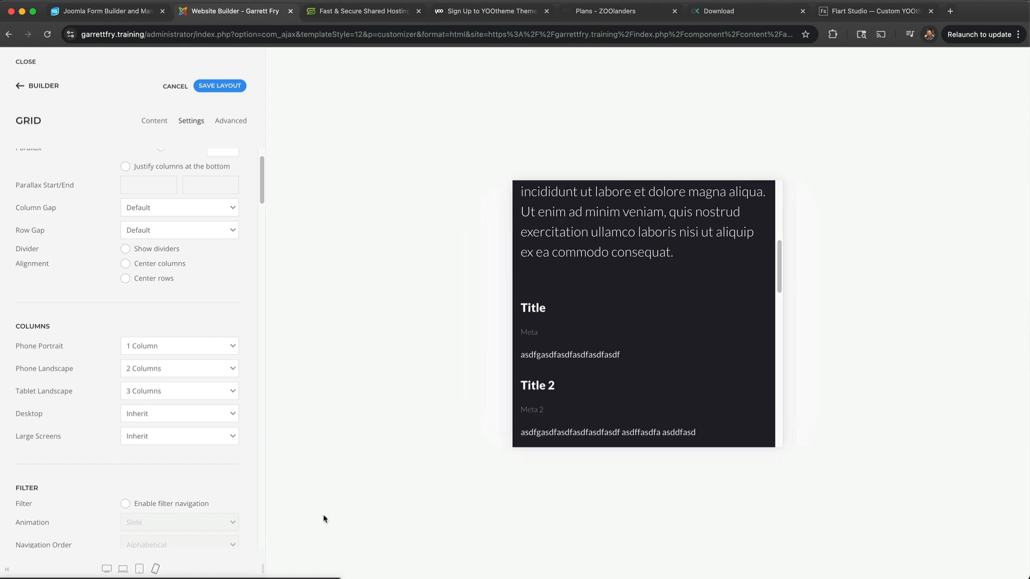
scroll(651, 294, "down", 4)
scroll(629, 368, "up", 1)
scroll(629, 369, "up", 1)
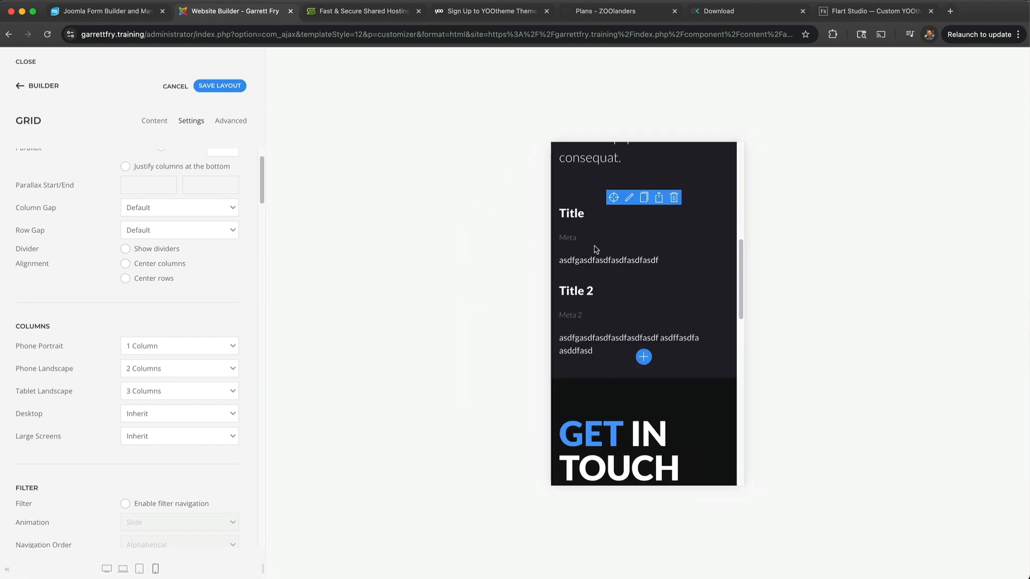
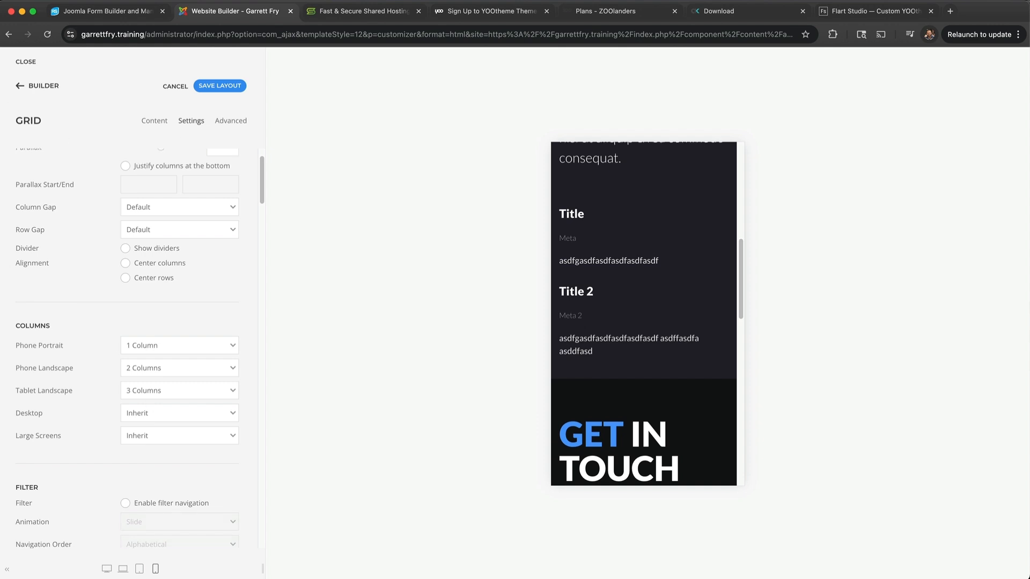
Set the grid's panel style to Card Primary.
scroll(59, 492, "down", 10)
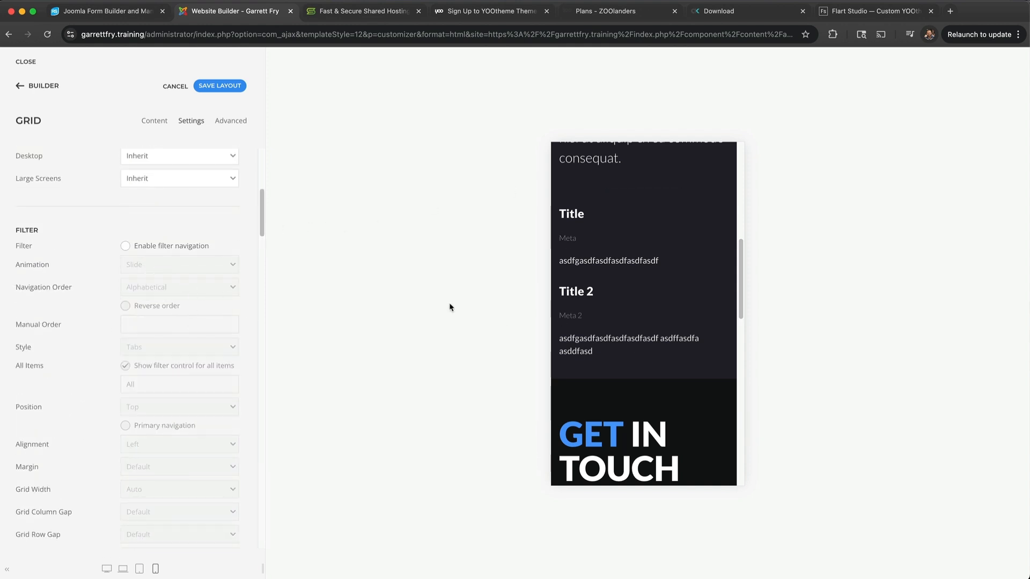
scroll(104, 351, "down", 12)
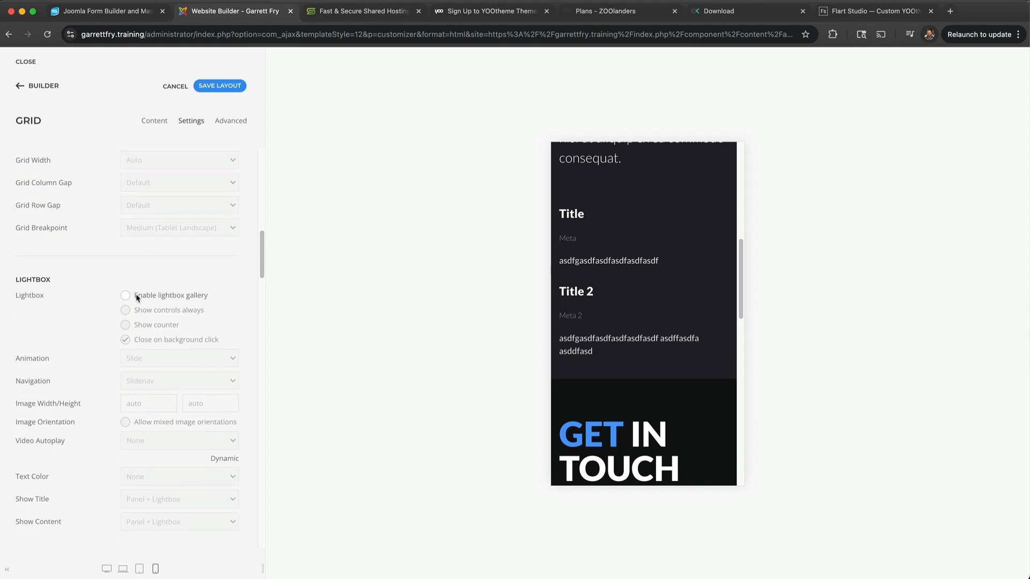
scroll(137, 298, "down", 12)
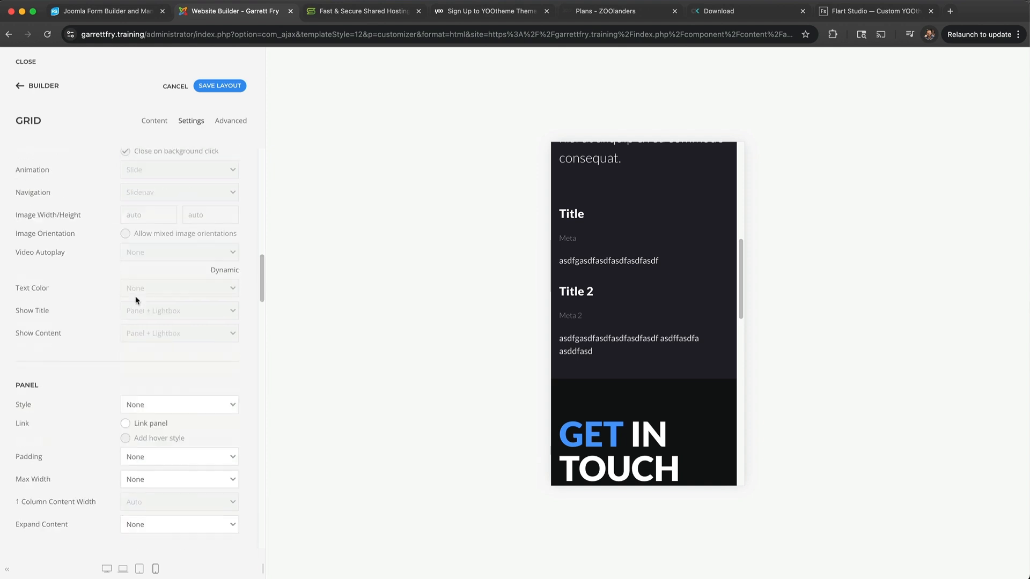
left_click(147, 268)
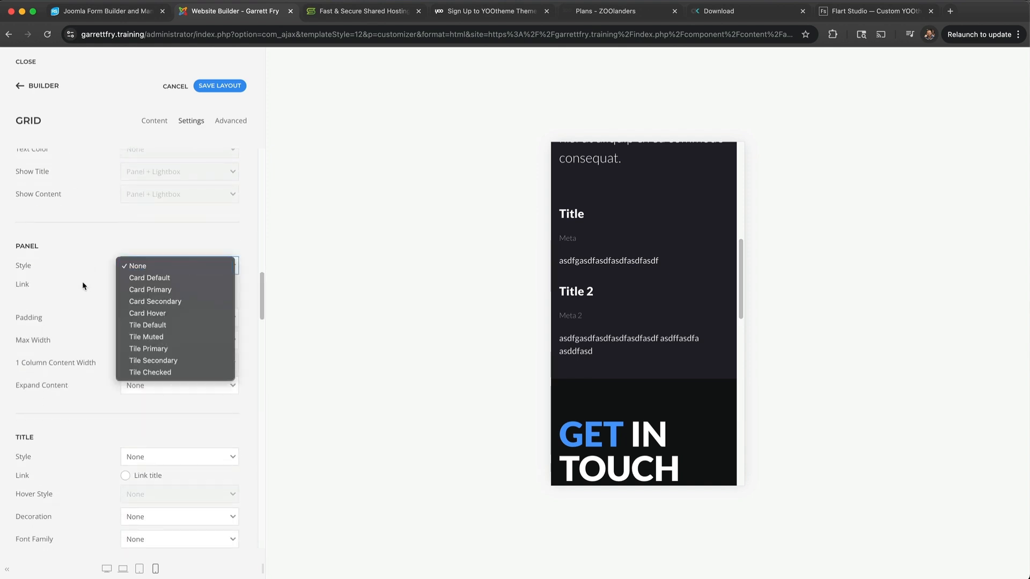
left_click(151, 292)
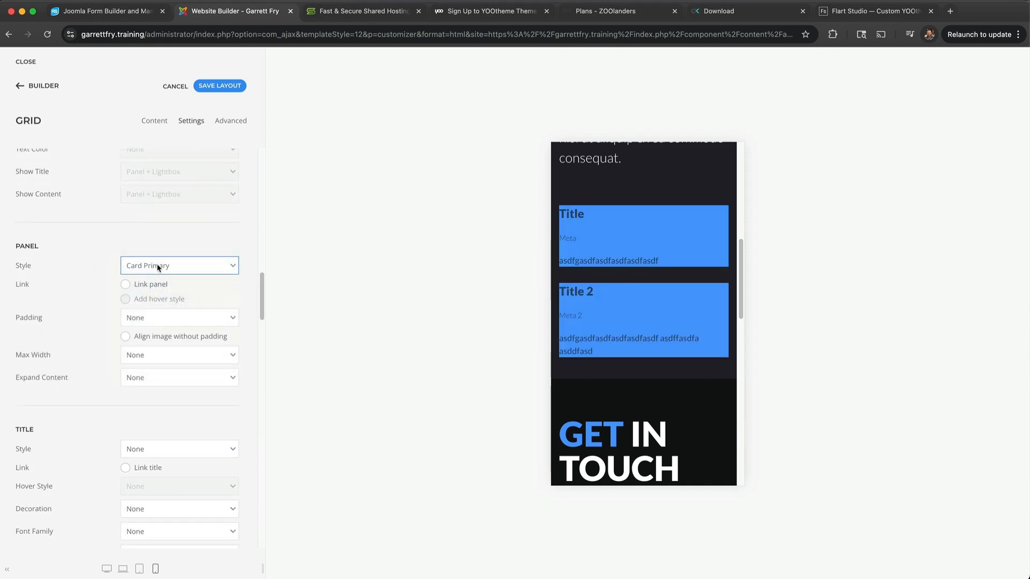
left_click(157, 266)
left_click(106, 299)
Set the grid's panel padding to Small.
left_click(146, 319)
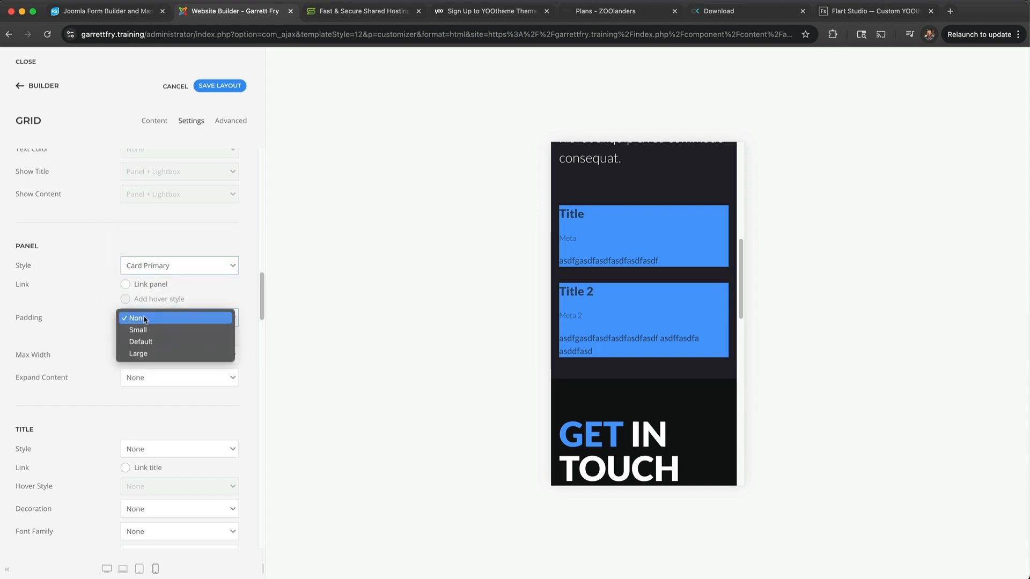
left_click(148, 330)
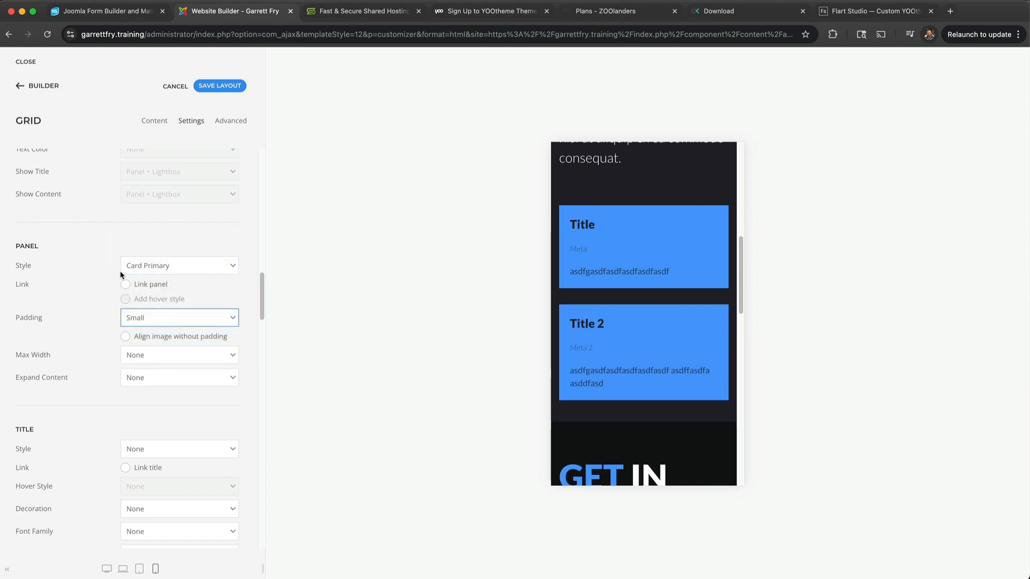
Look through the grid's remaining title, meta, content, image and general settings, and return to the panel options.
scroll(121, 275, "down", 6)
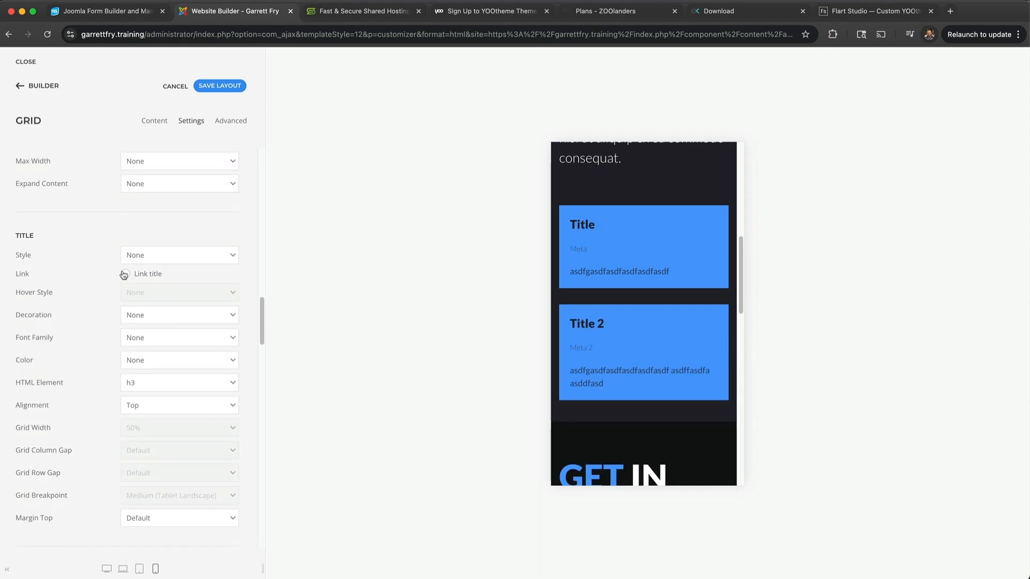
scroll(67, 241, "down", 2)
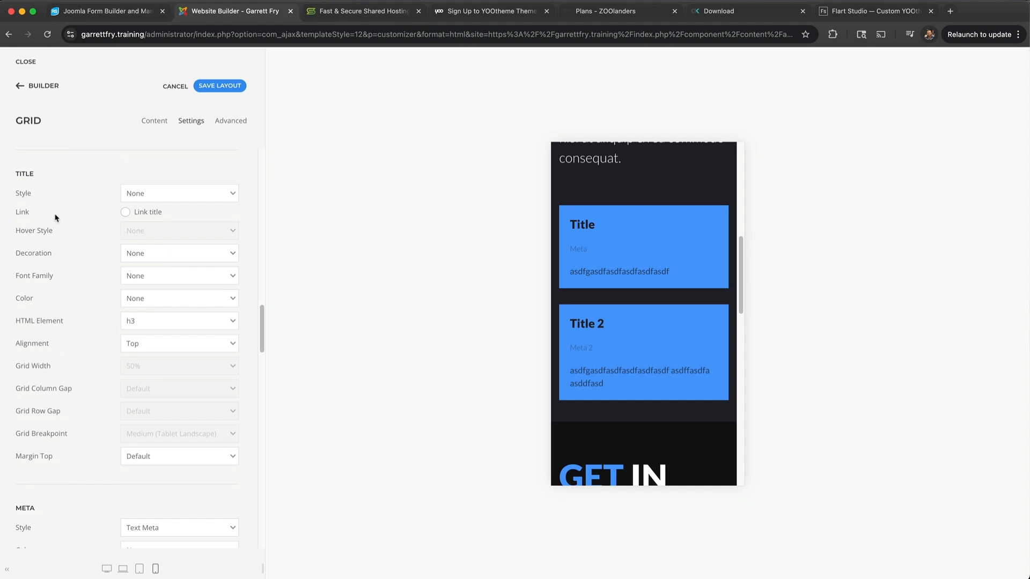
scroll(56, 218, "down", 10)
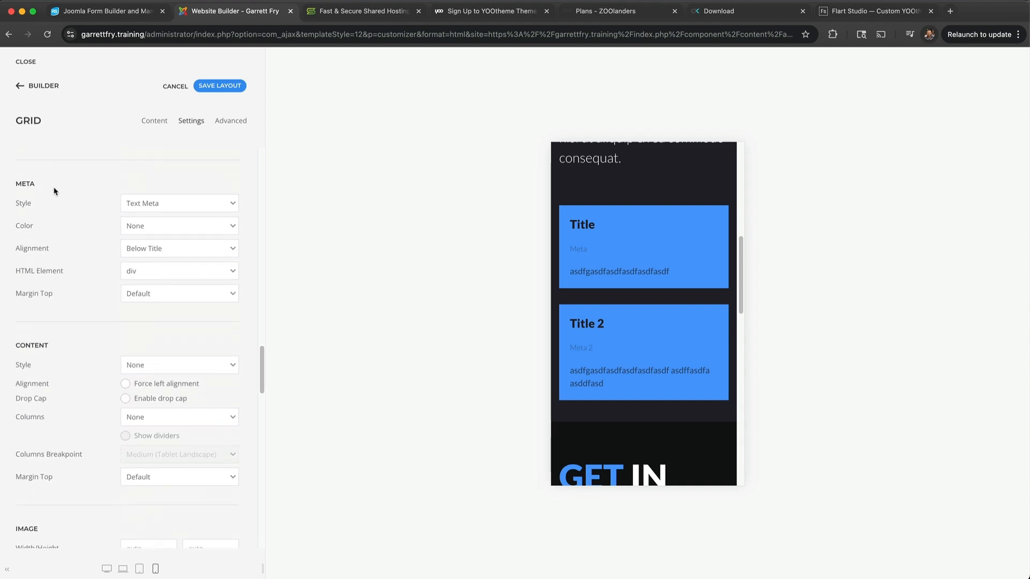
scroll(101, 371, "down", 10)
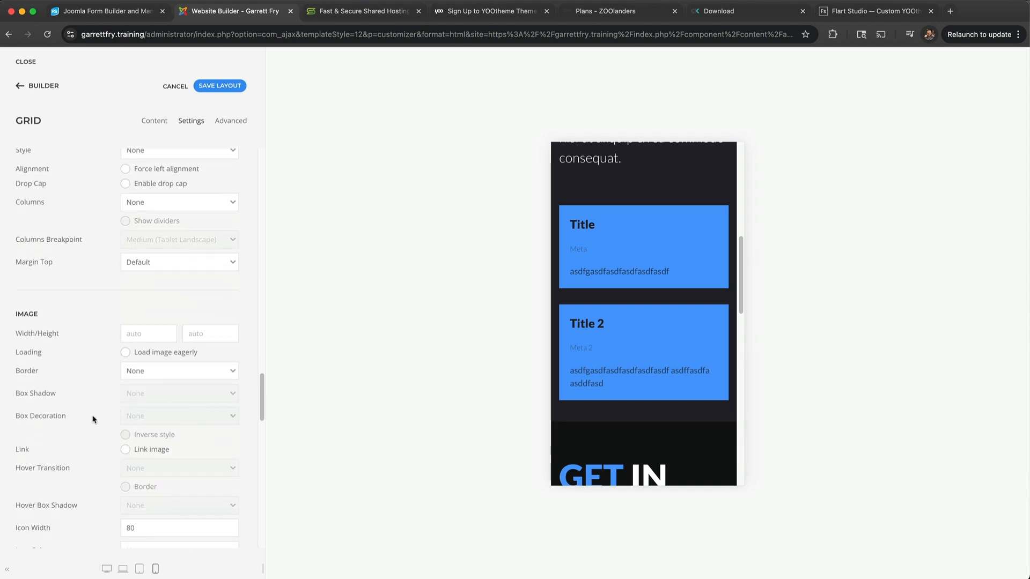
scroll(94, 420, "down", 15)
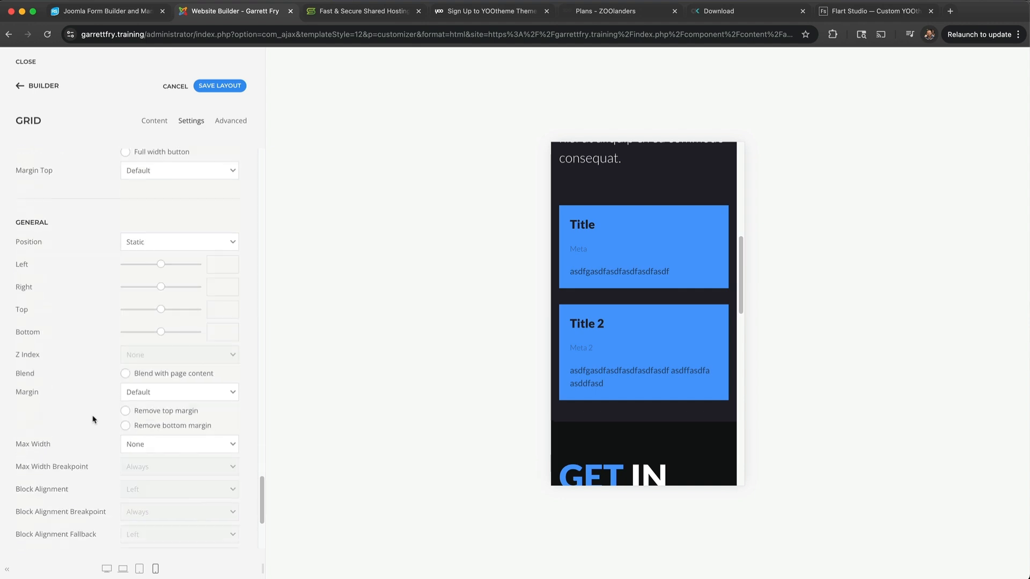
scroll(93, 420, "up", 20)
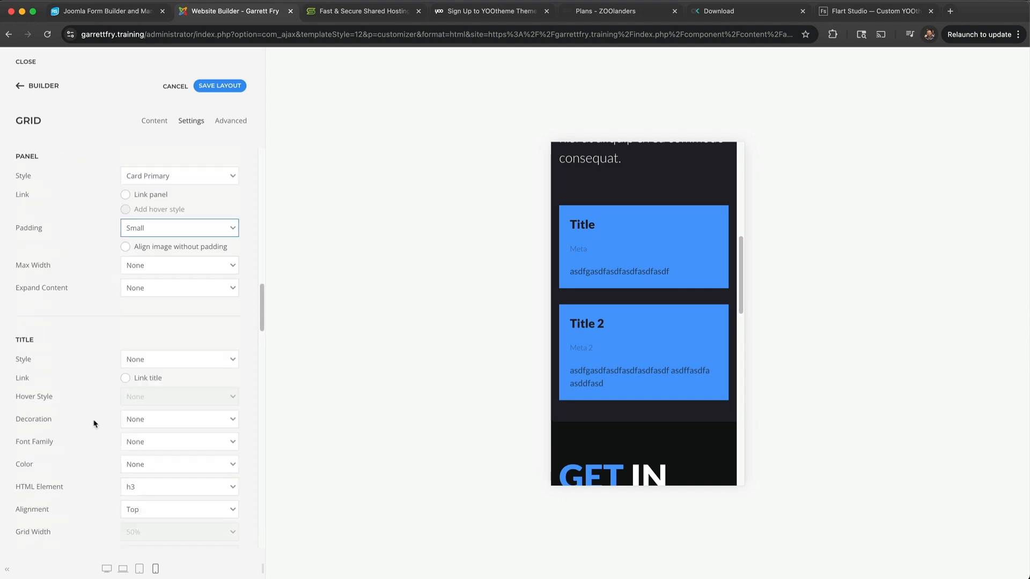
Leave the grid settings for the page builder and switch the preview to desktop size.
scroll(93, 423, "up", 12)
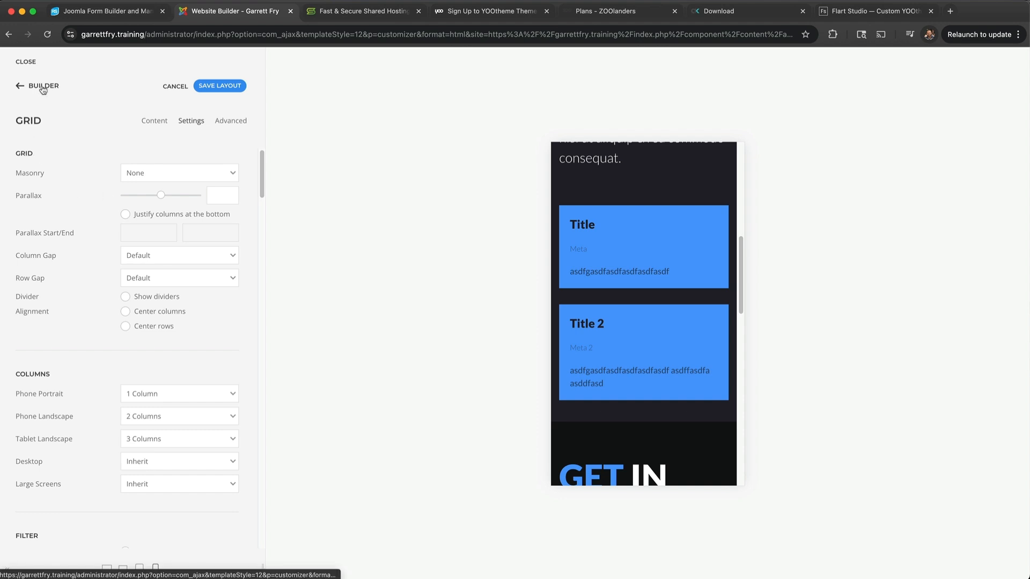
left_click(42, 87)
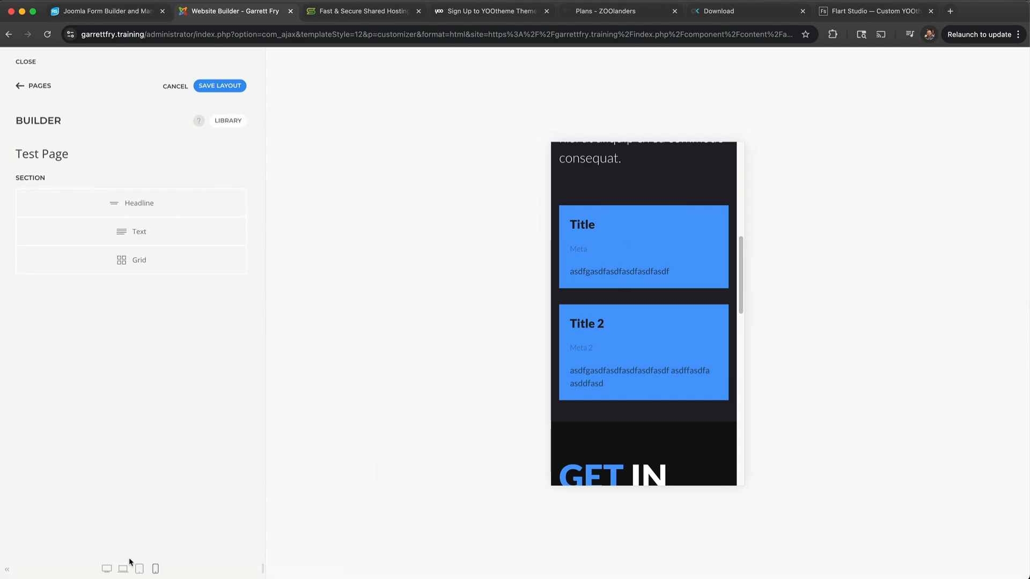
left_click(107, 569)
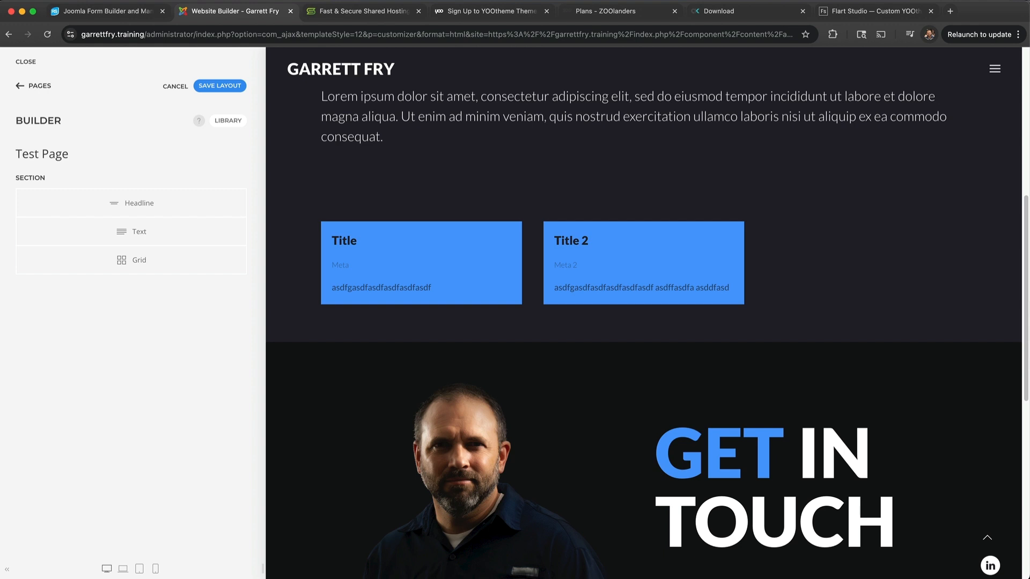
Start adding an element below the Grid and filter the pro presets by Code, Divider and finally Grid.
mouse_move(133, 277)
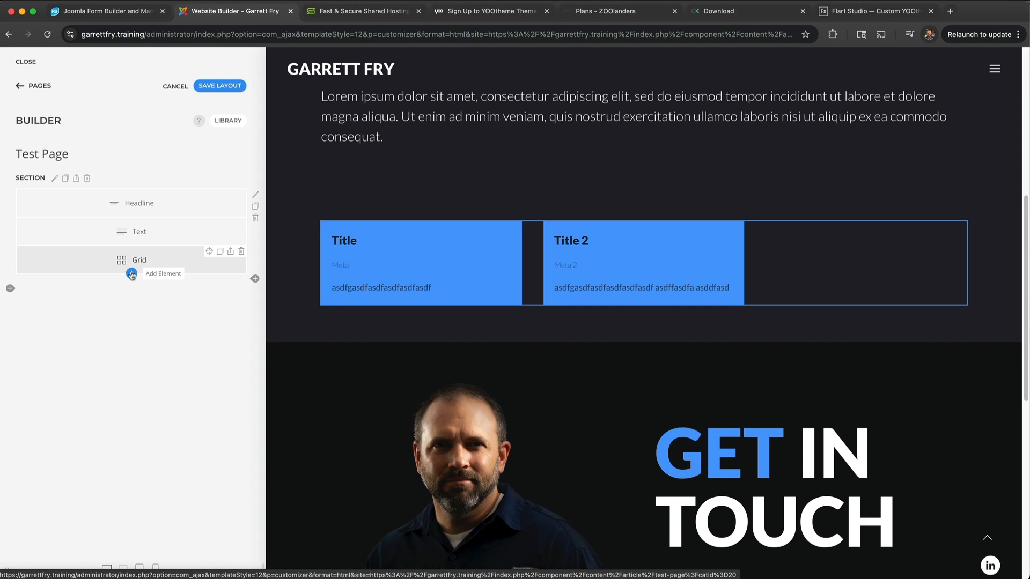
left_click(131, 275)
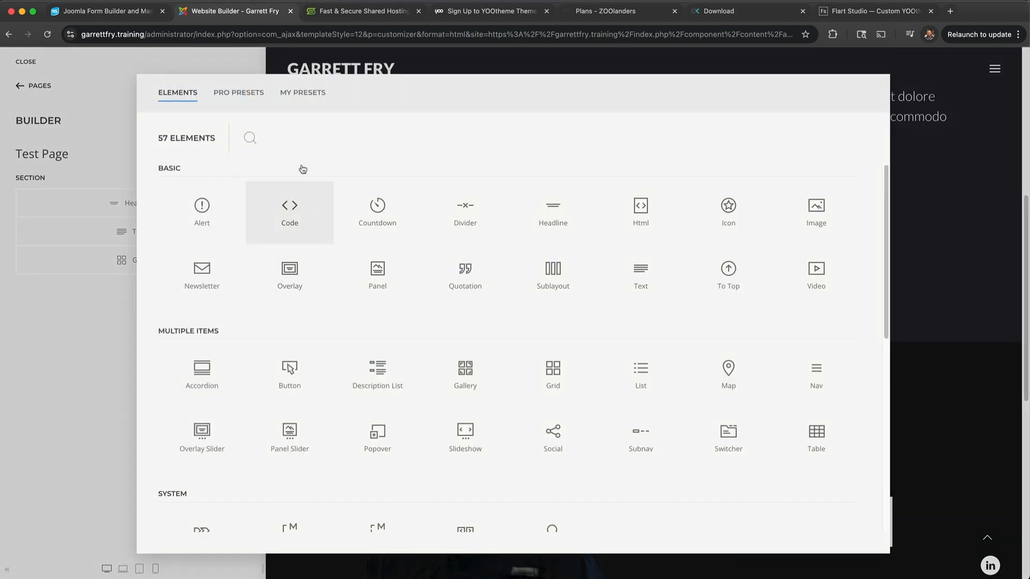
left_click(239, 94)
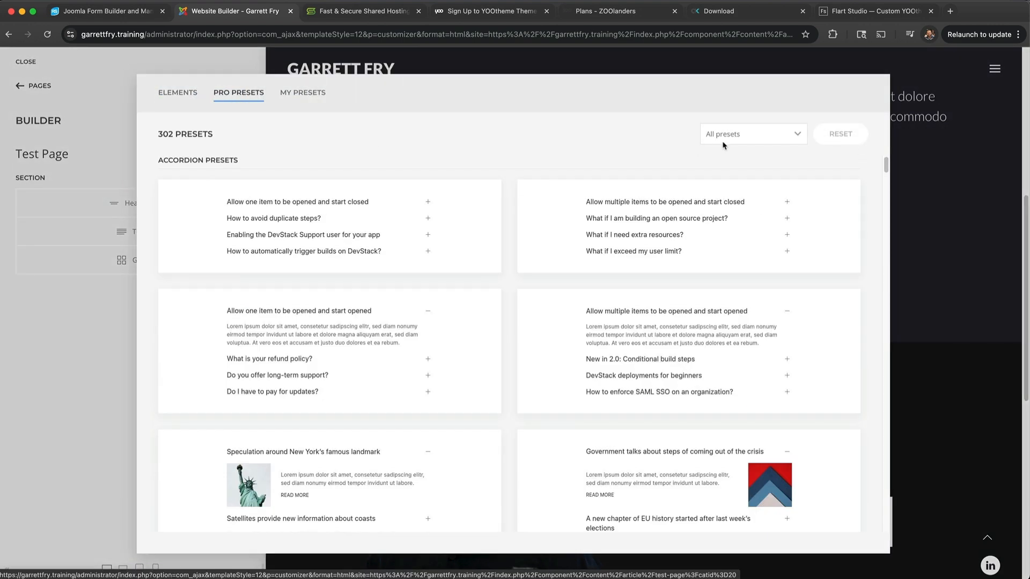
left_click(725, 142)
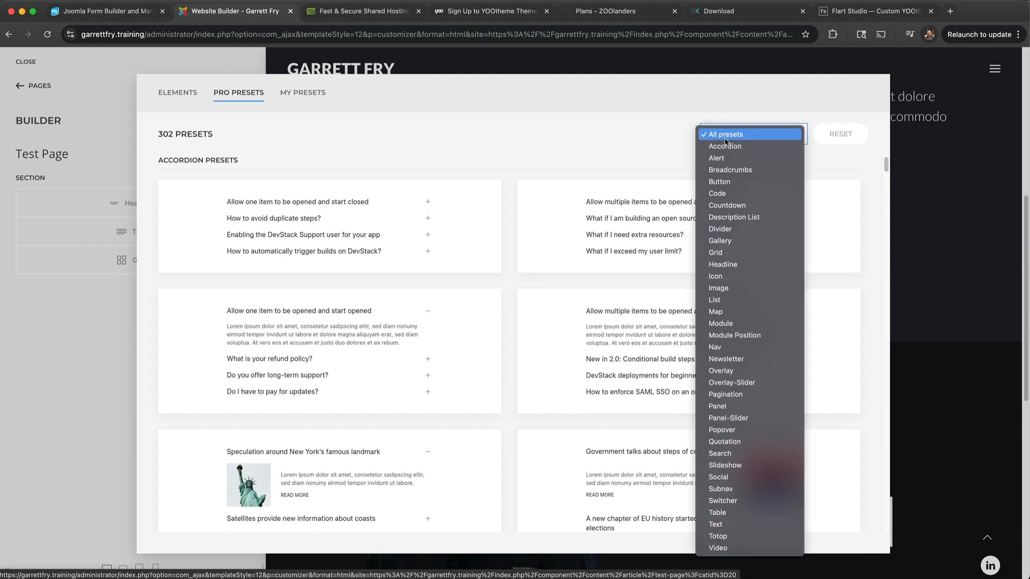
left_click(728, 194)
left_click(728, 139)
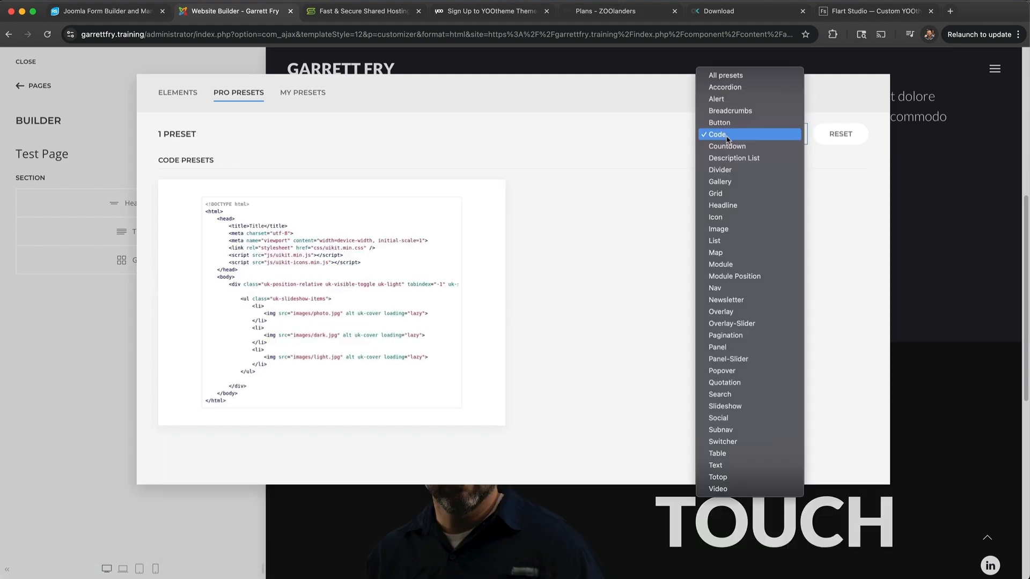
left_click(730, 169)
left_click(734, 140)
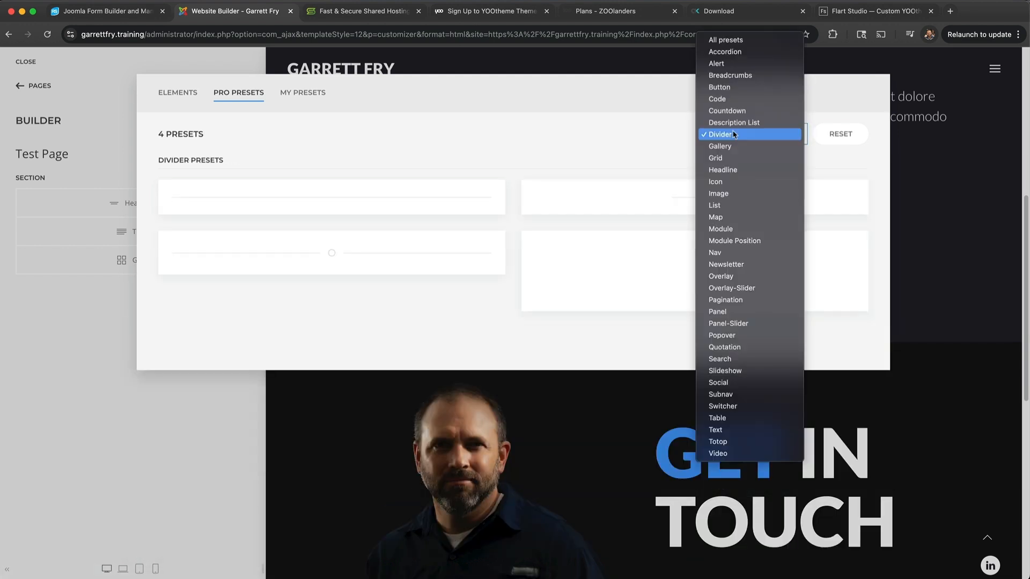
left_click(740, 158)
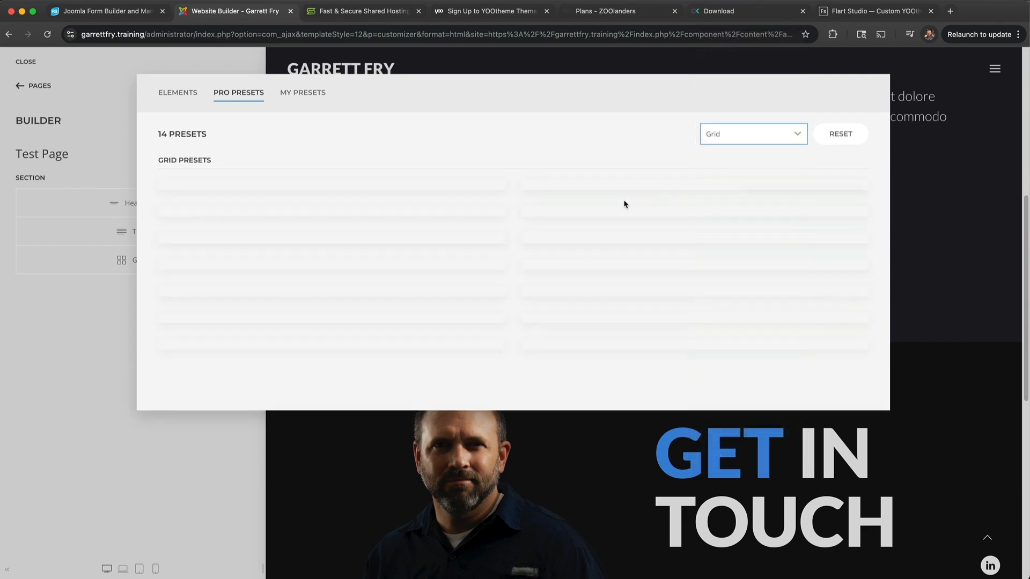
Browse the grid presets and insert the Grid Center Columns preset with the round portraits.
scroll(327, 244, "down", 5)
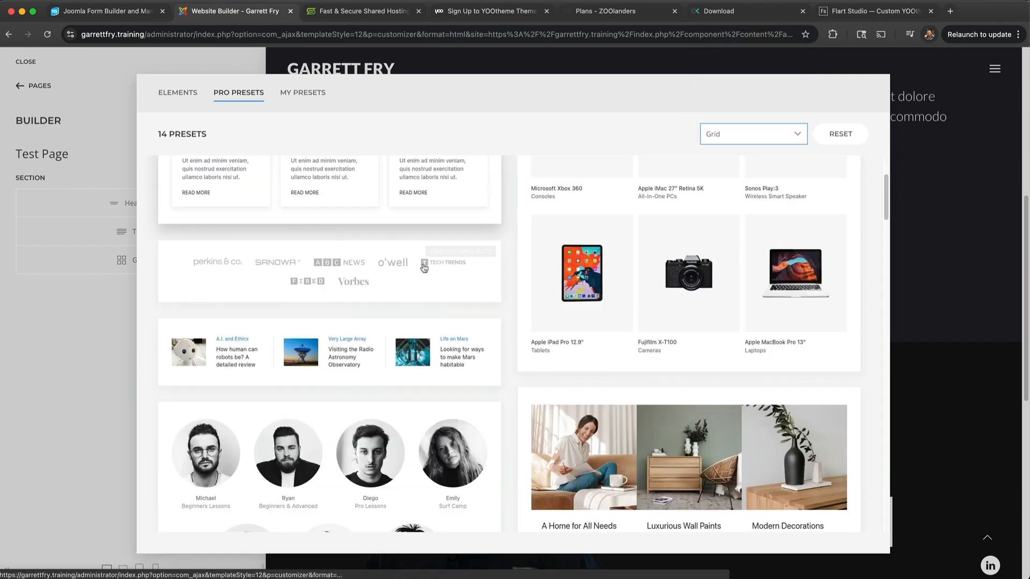
scroll(512, 290, "down", 5)
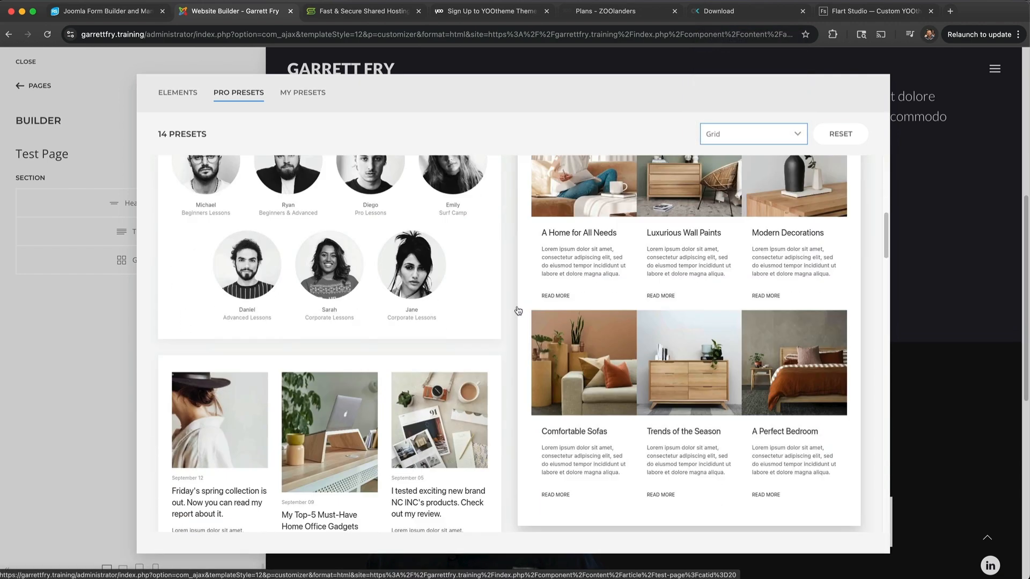
scroll(518, 311, "down", 3)
scroll(518, 310, "up", 4)
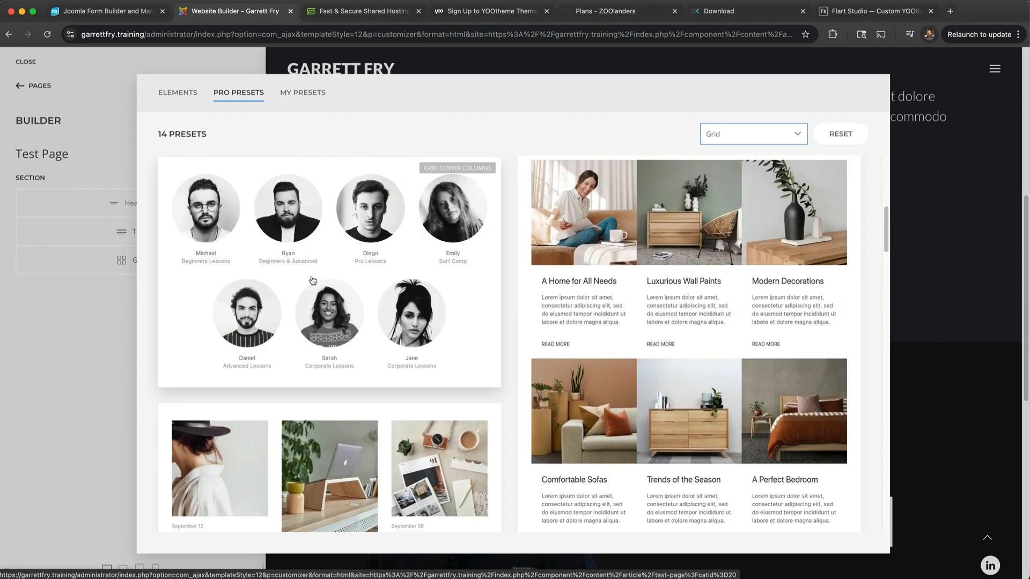
left_click(294, 287)
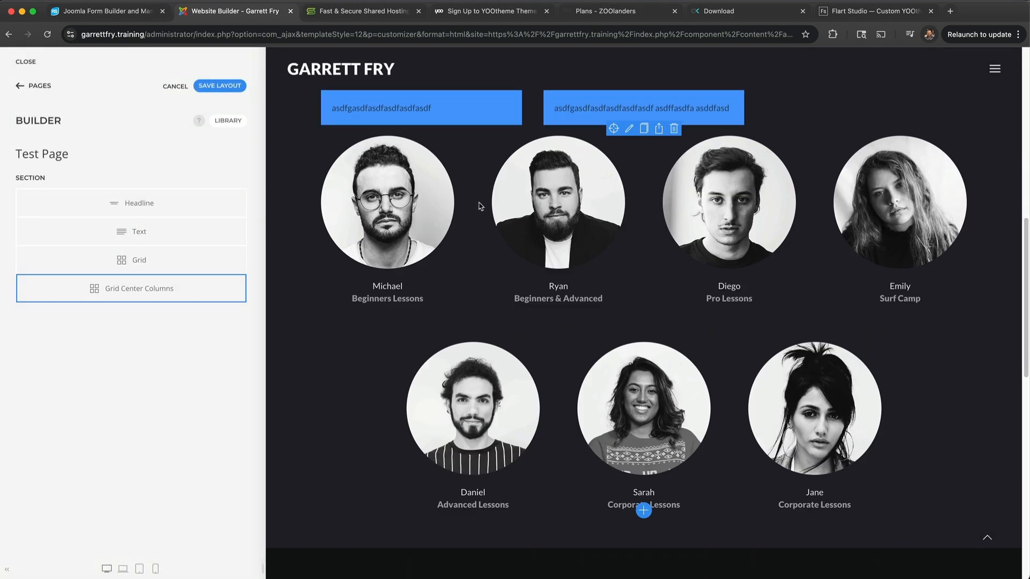
Review the Grid Center Columns element's settings, from grid and columns to lightbox and panel, and return to the builder.
left_click(162, 296)
left_click(191, 120)
scroll(119, 251, "down", 10)
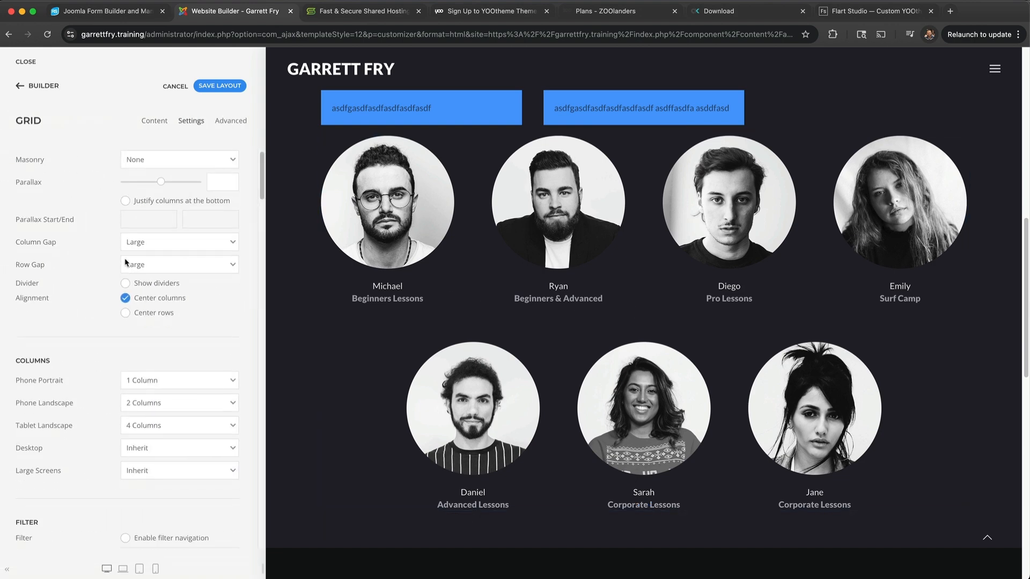
scroll(119, 251, "down", 10)
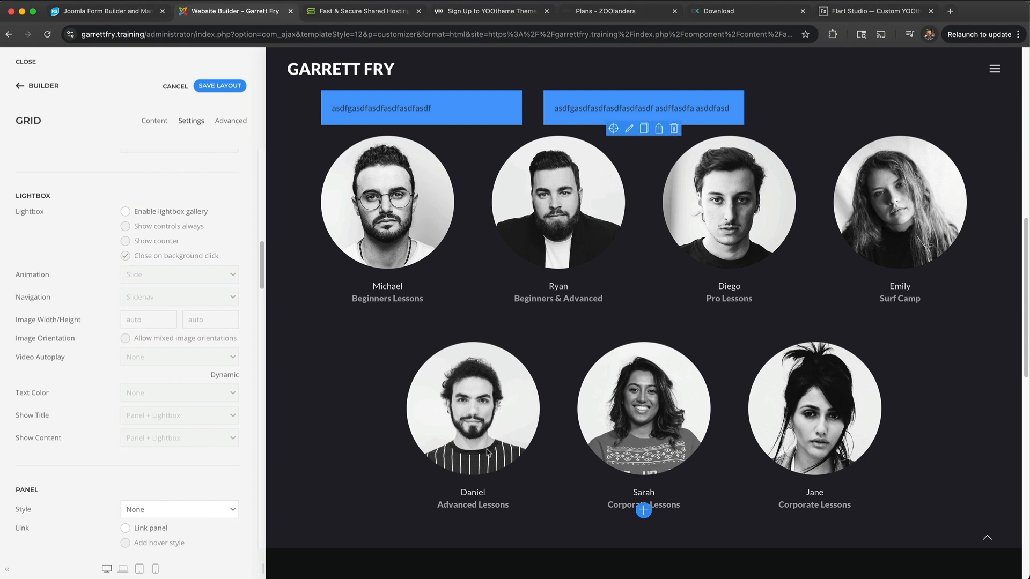
scroll(96, 214, "up", 15)
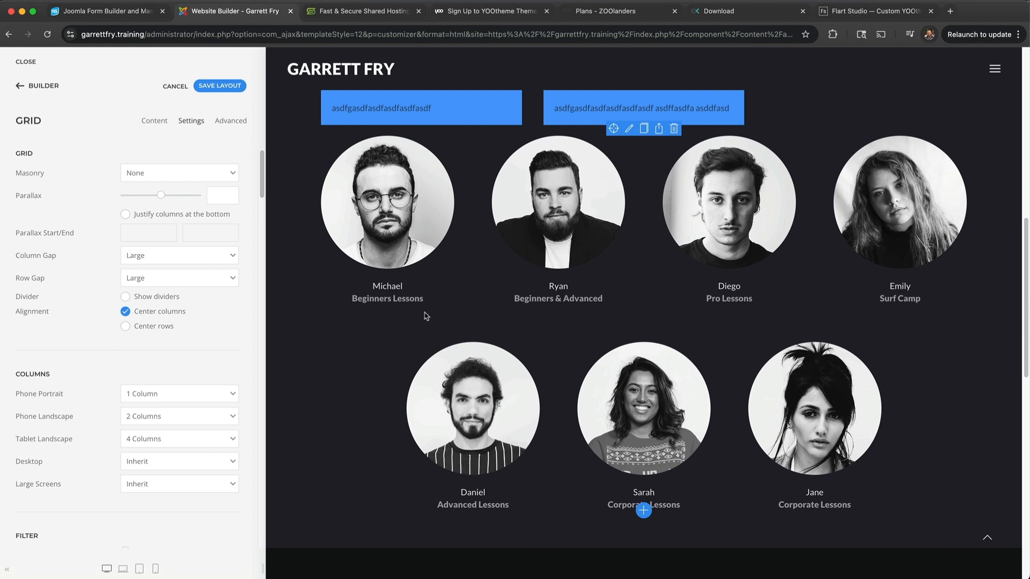
left_click(39, 87)
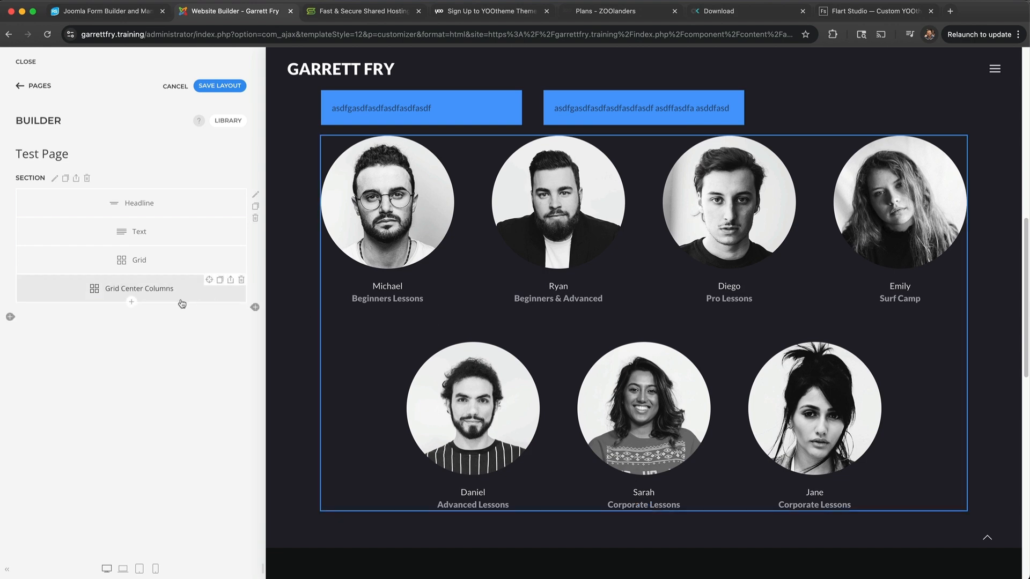
left_click(230, 280)
left_click_drag(483, 154, 333, 149)
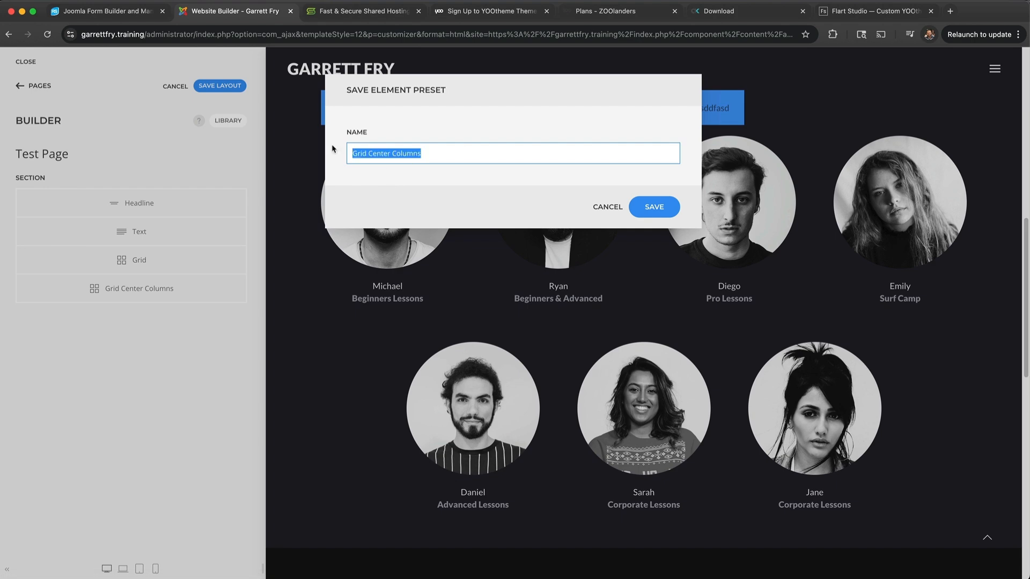
left_click(604, 208)
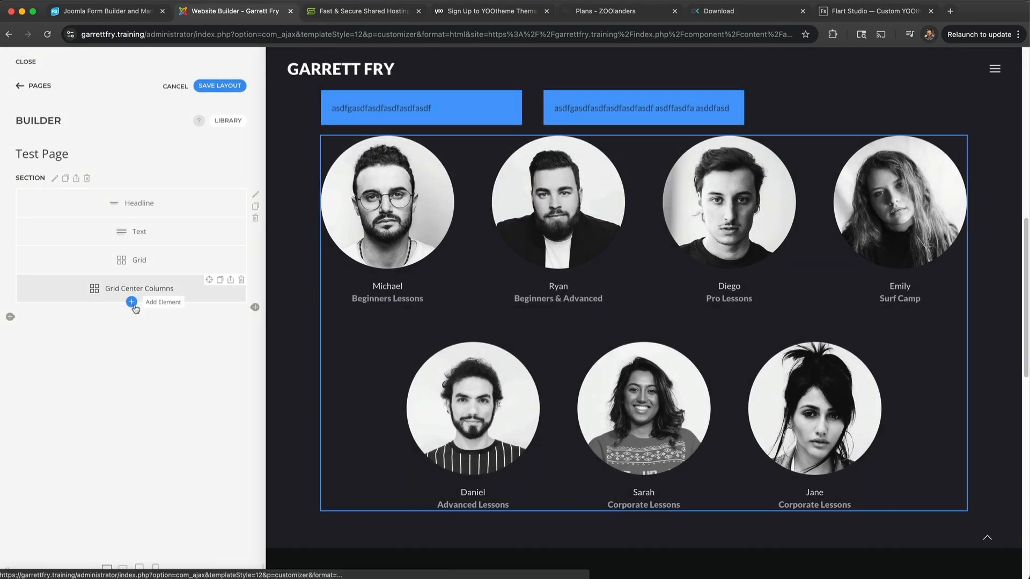
View the personally saved element presets and close the element library.
left_click(131, 302)
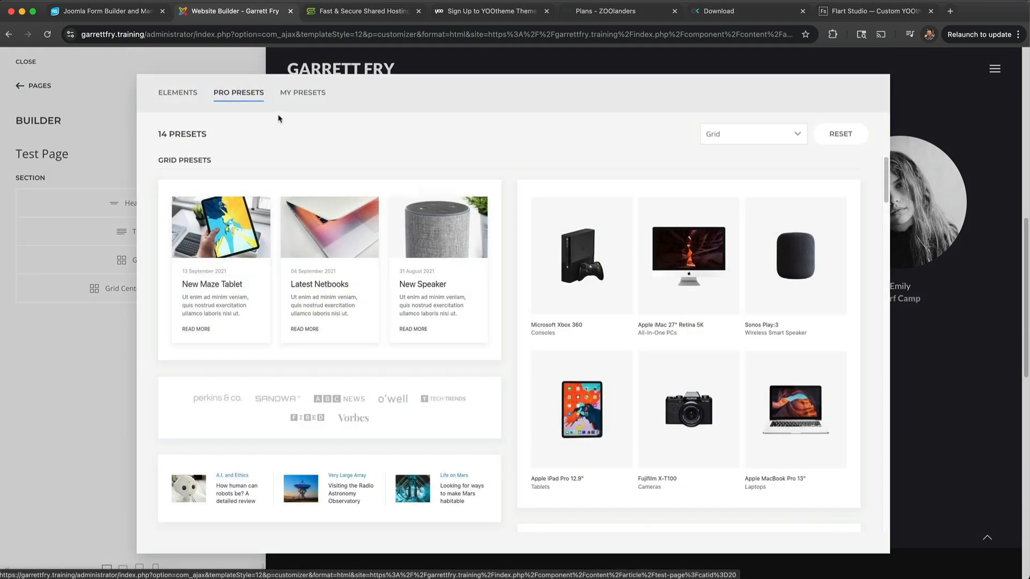
left_click(295, 92)
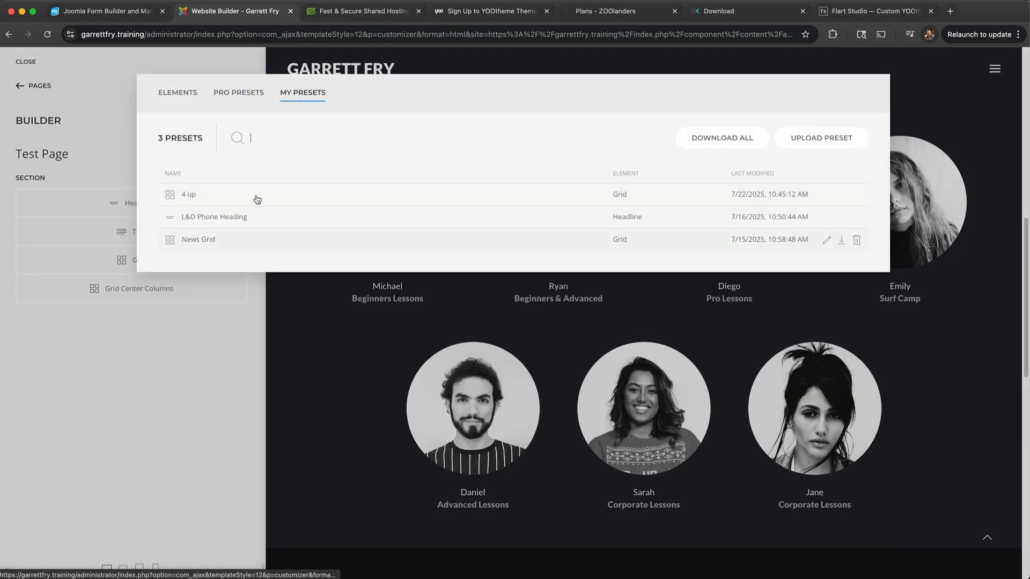
left_click(195, 462)
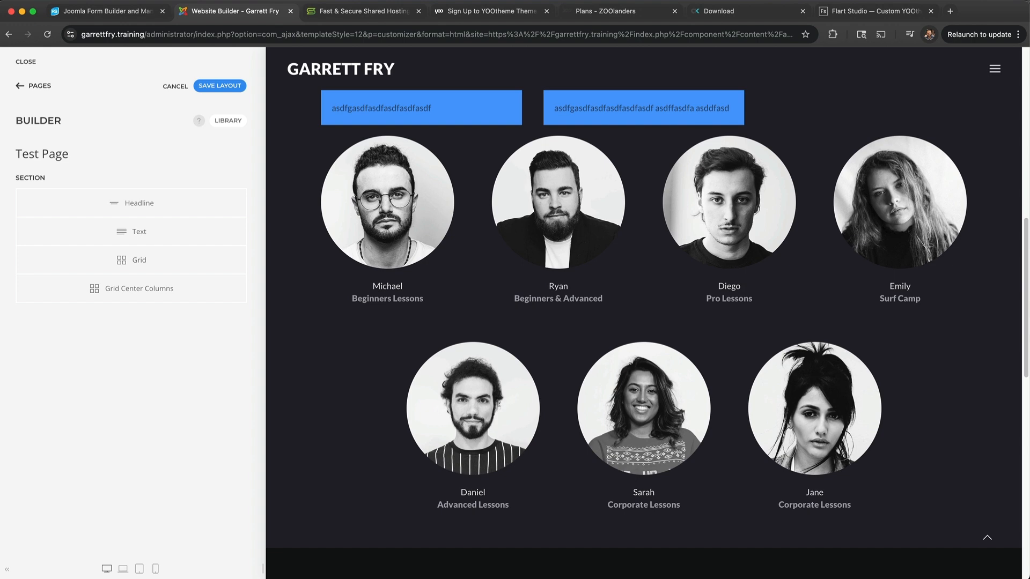
Browse the pro layouts in the layout library, checking the layout categories and filtering by the Gravity Tower and Sonic websites.
left_click(226, 125)
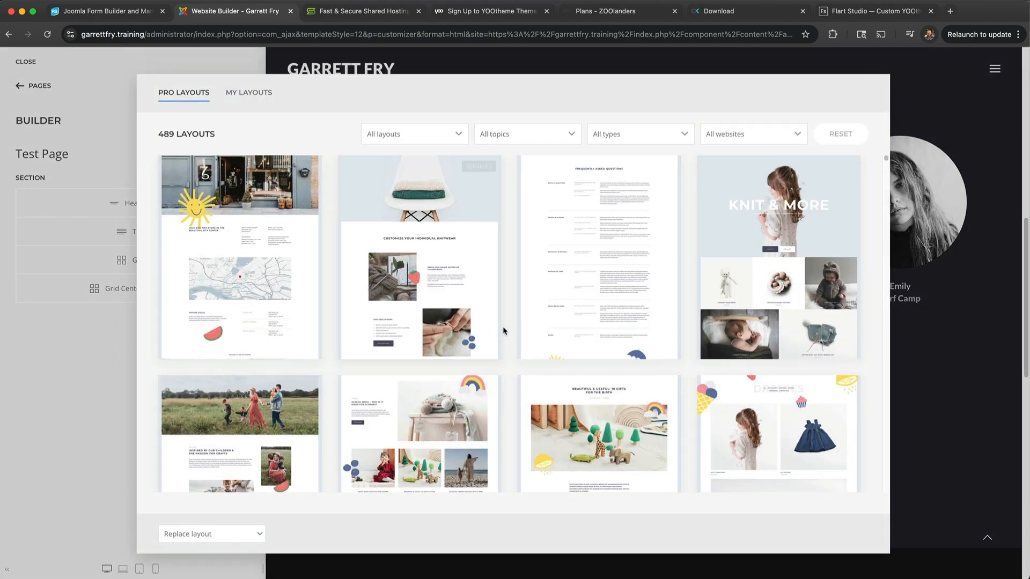
scroll(504, 327, "down", 8)
scroll(507, 329, "down", 10)
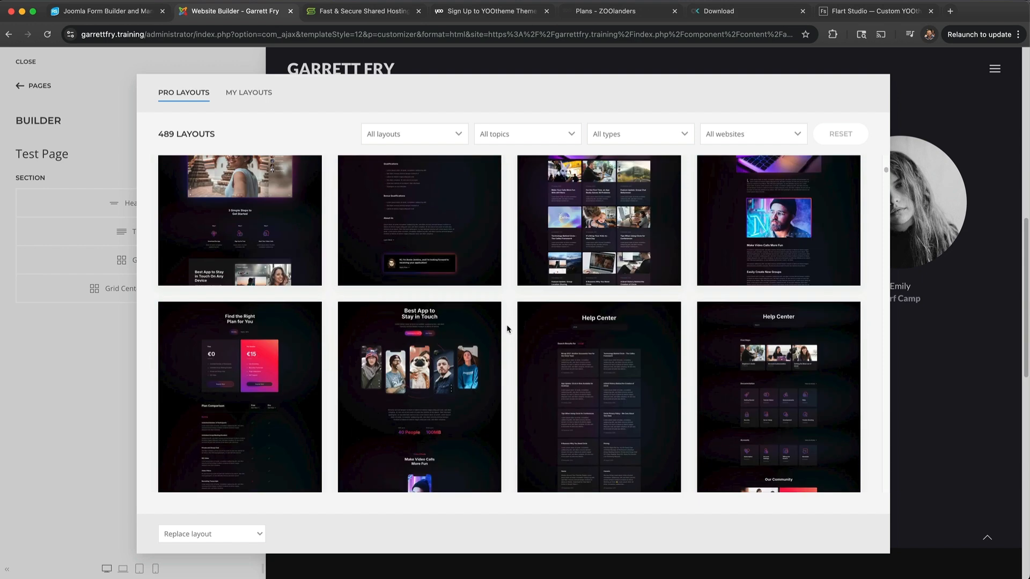
left_click(409, 134)
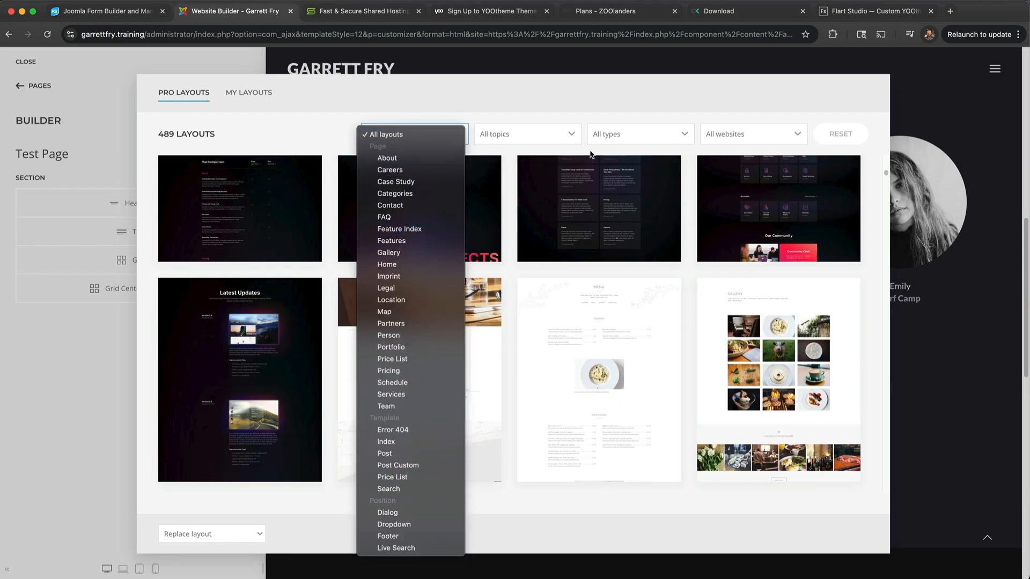
left_click(692, 118)
left_click(739, 136)
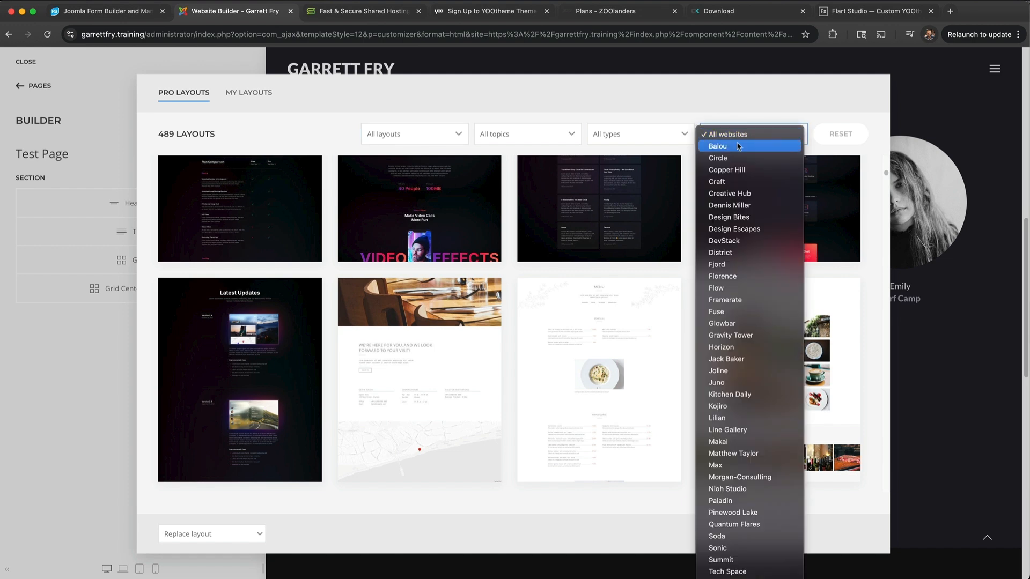
left_click(756, 335)
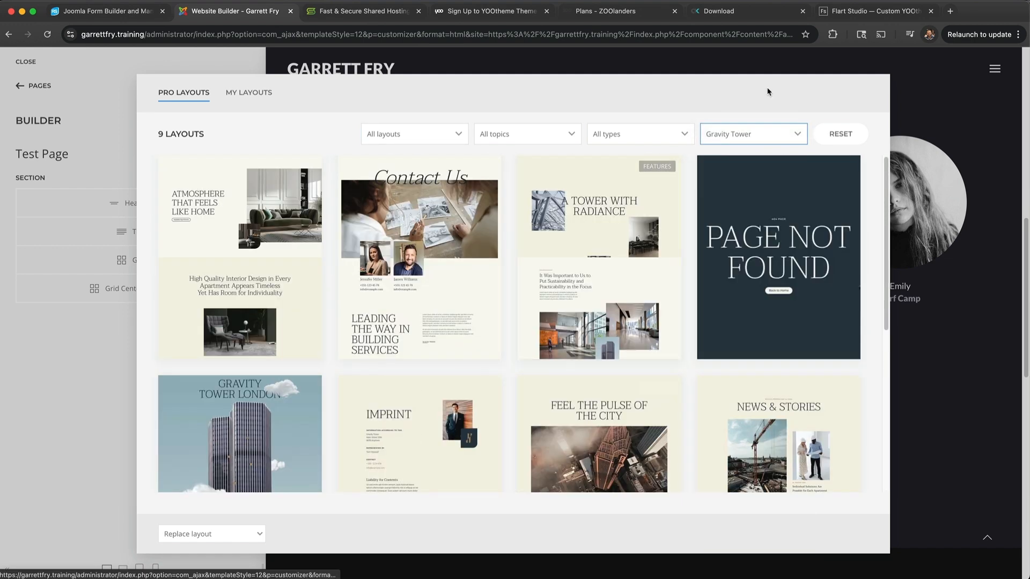
left_click(765, 137)
left_click(746, 348)
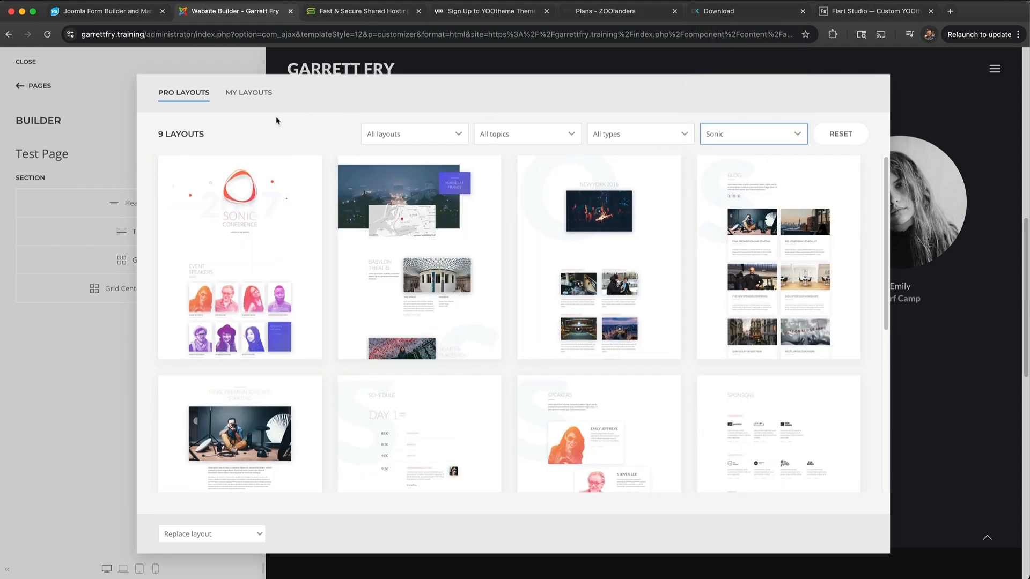
Replace the current page layout with the About layout from the Design Escapes website.
left_click(176, 537)
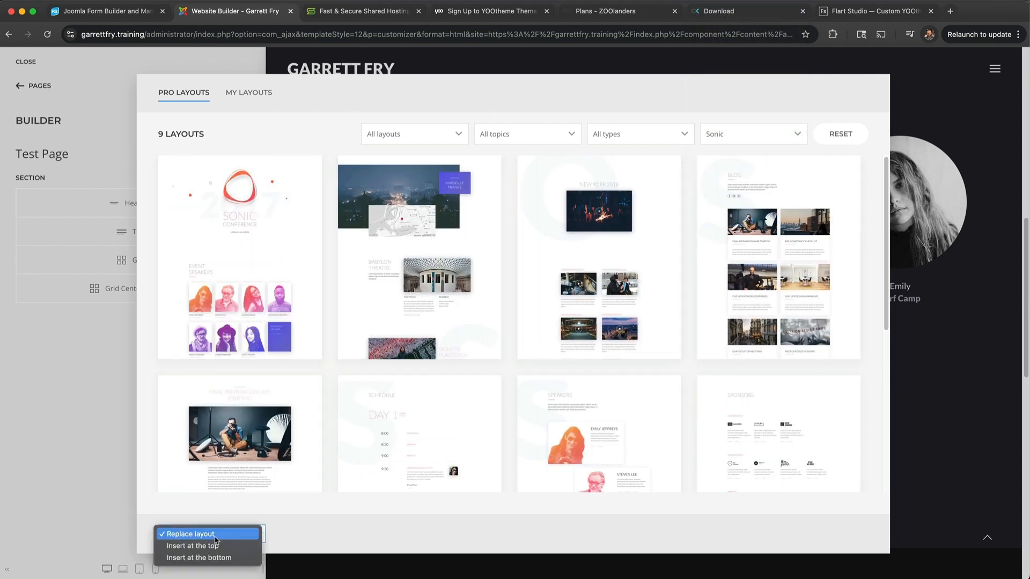
left_click(245, 533)
left_click(764, 135)
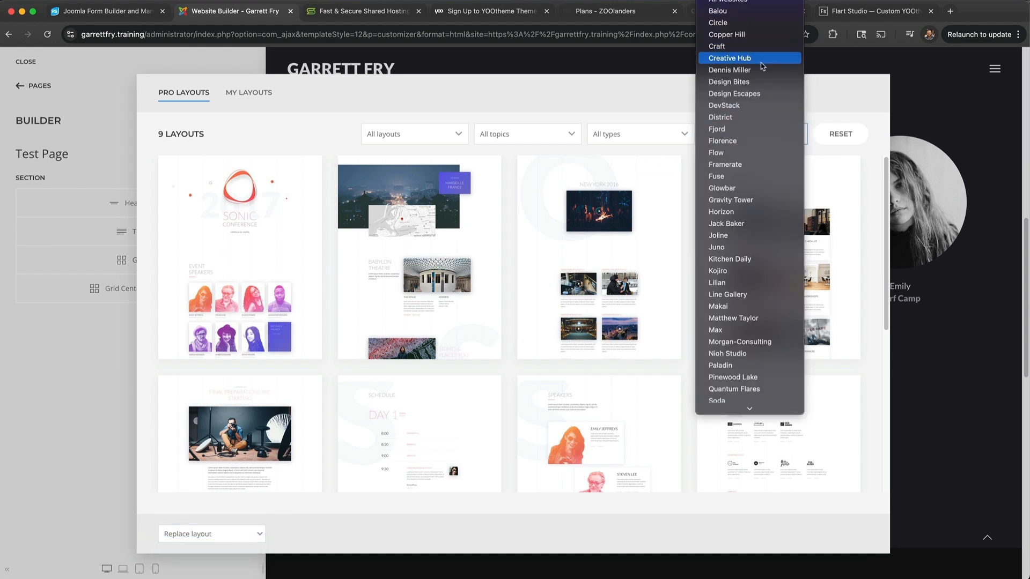
scroll(751, 53, "up", 10)
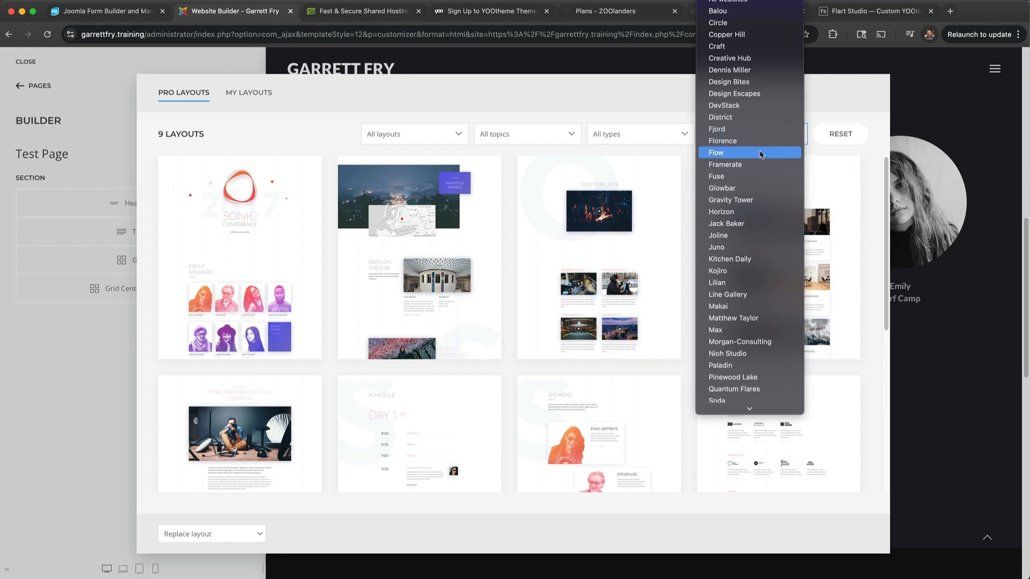
left_click(756, 95)
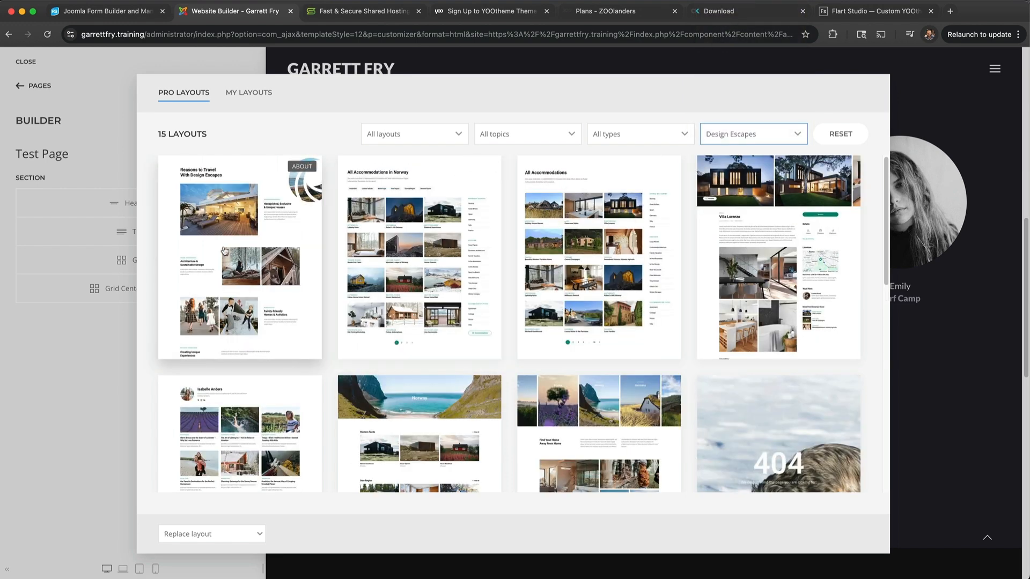
left_click(250, 208)
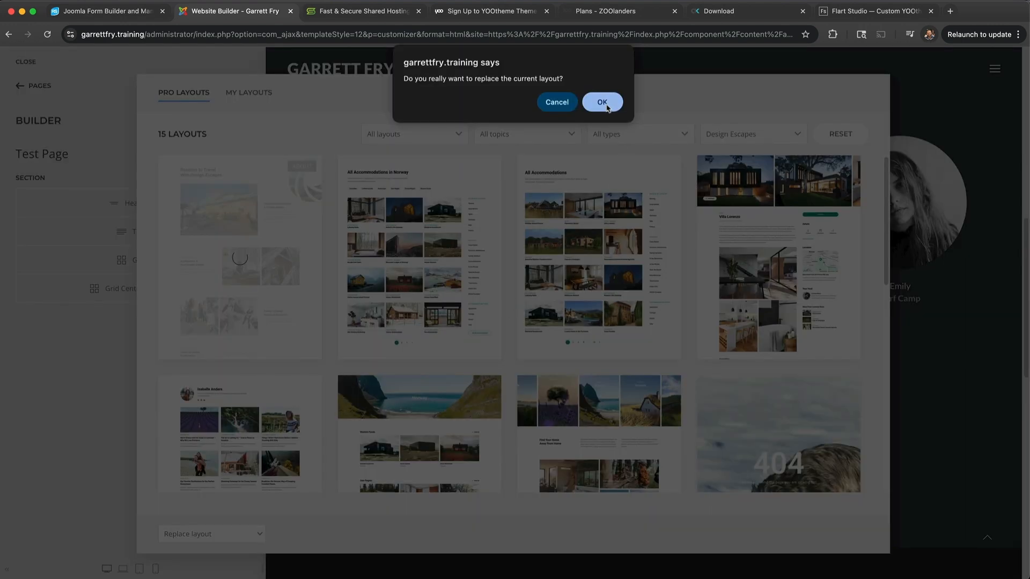
left_click(603, 102)
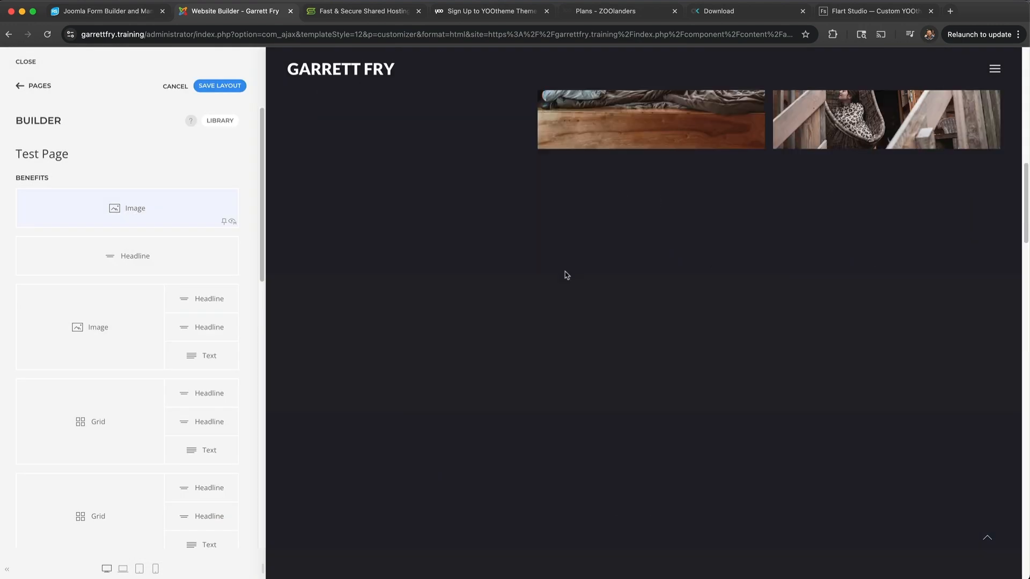
Review the imported About layout in the page preview and examine its builder structure from Benefits to Call to Action.
scroll(490, 260, "up", 14)
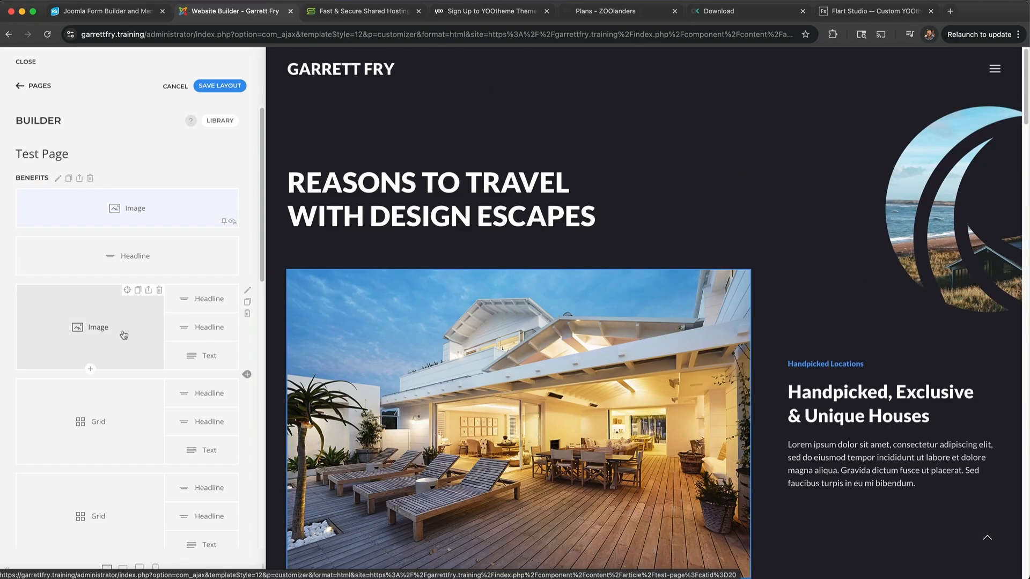
scroll(563, 268, "down", 6)
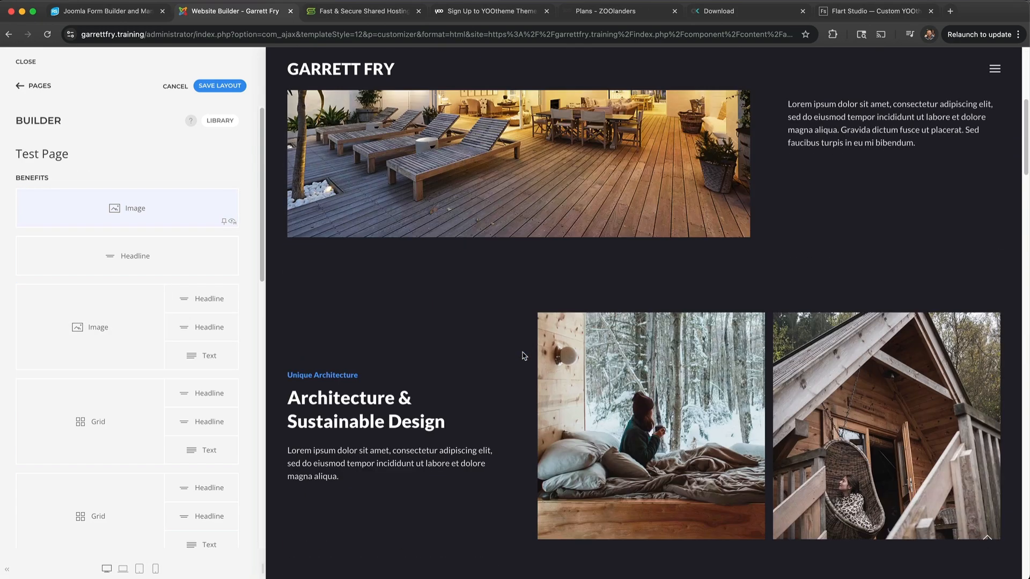
scroll(518, 362, "down", 8)
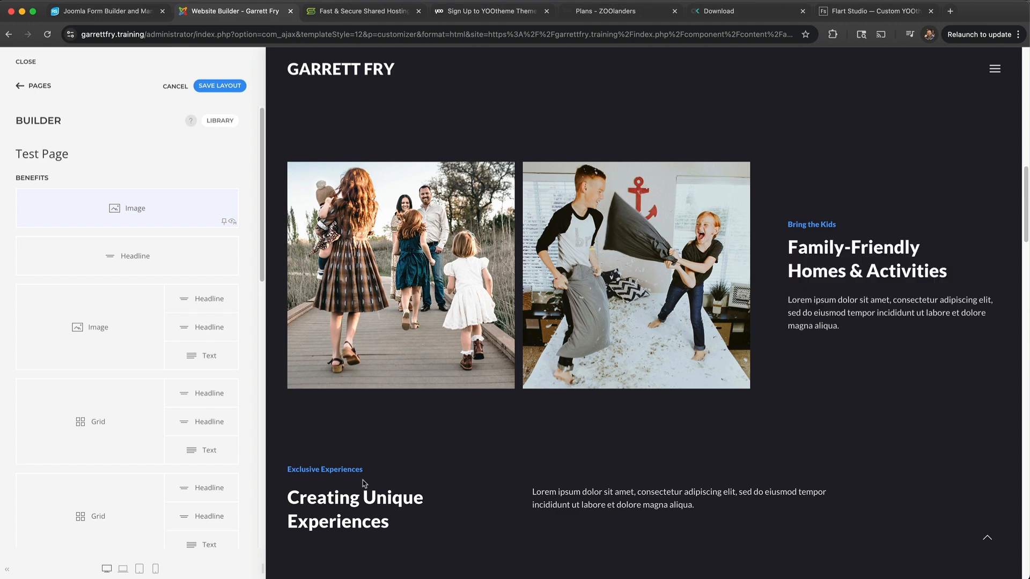
scroll(596, 338, "down", 9)
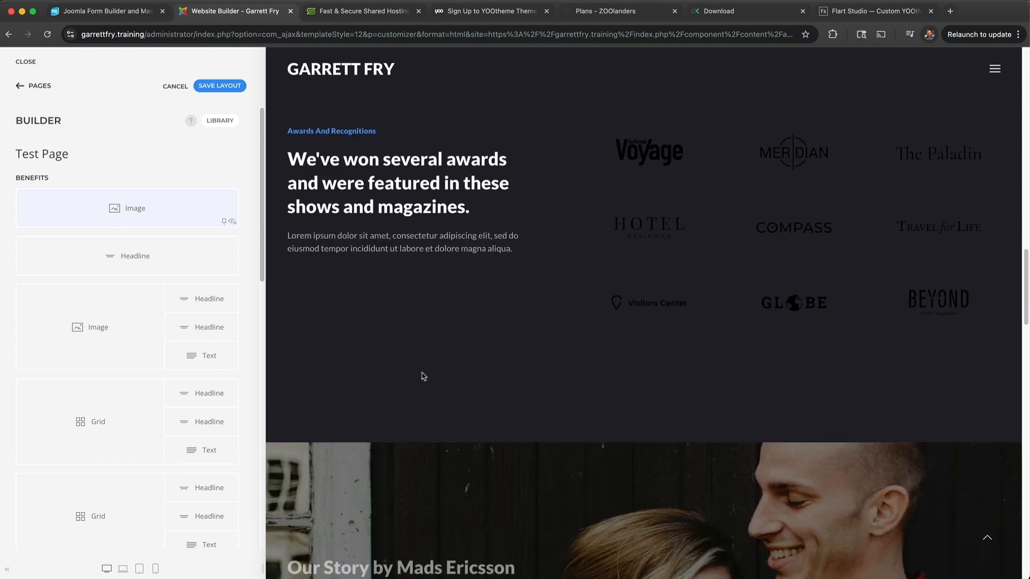
scroll(424, 377, "down", 10)
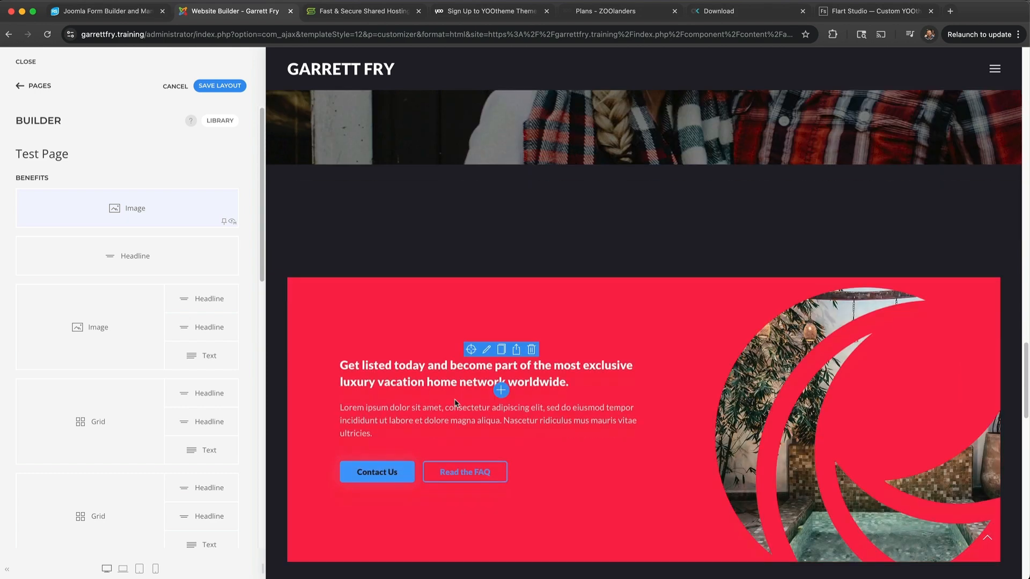
scroll(455, 404, "down", 6)
scroll(455, 405, "up", 5)
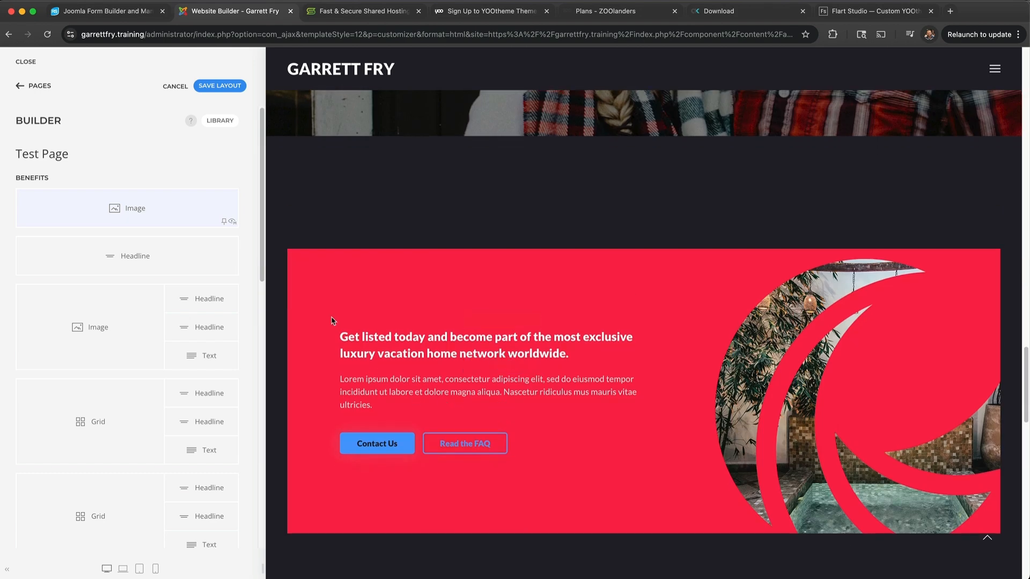
left_click_drag(332, 320, 605, 455)
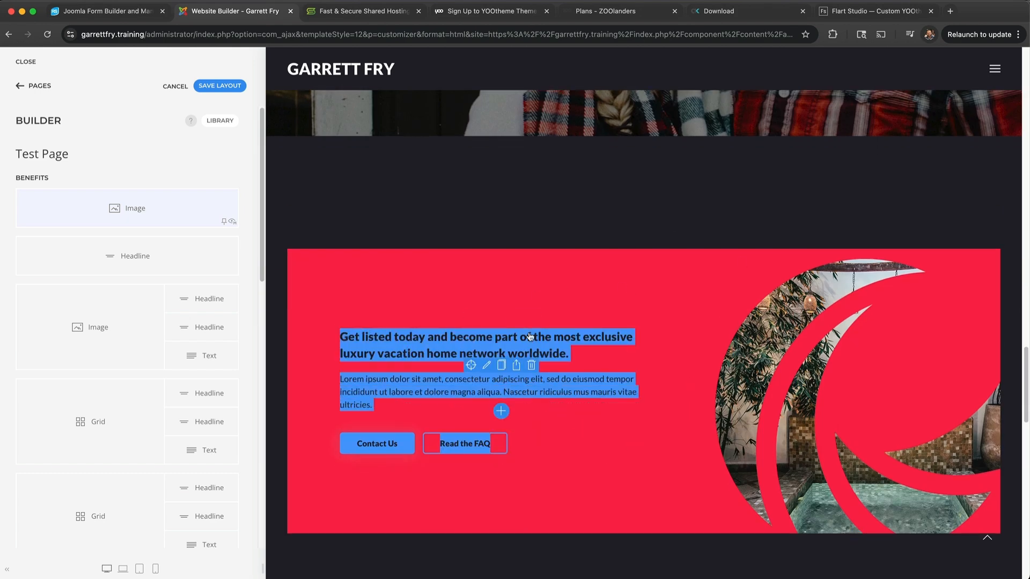
left_click(523, 234)
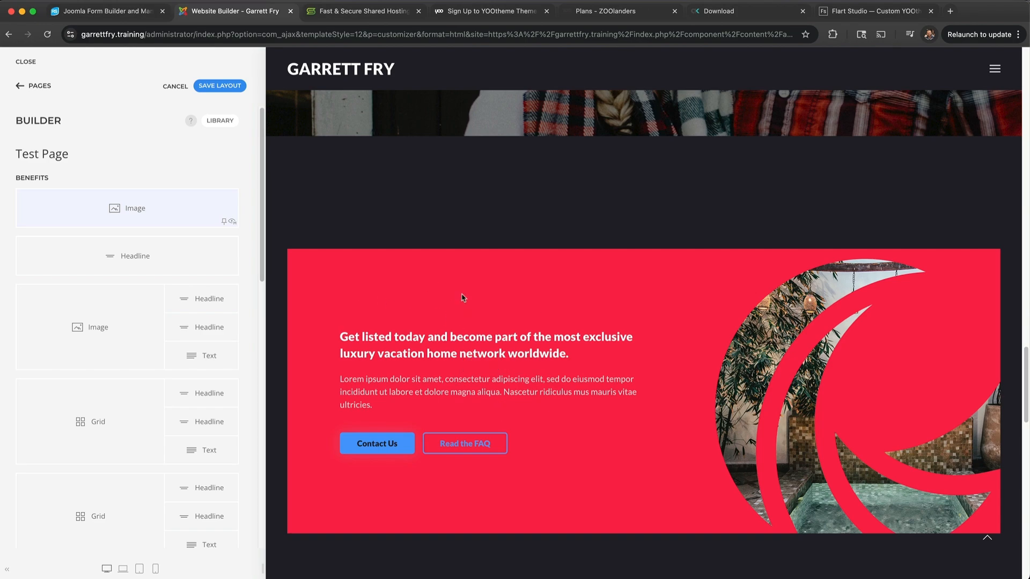
scroll(449, 290, "up", 20)
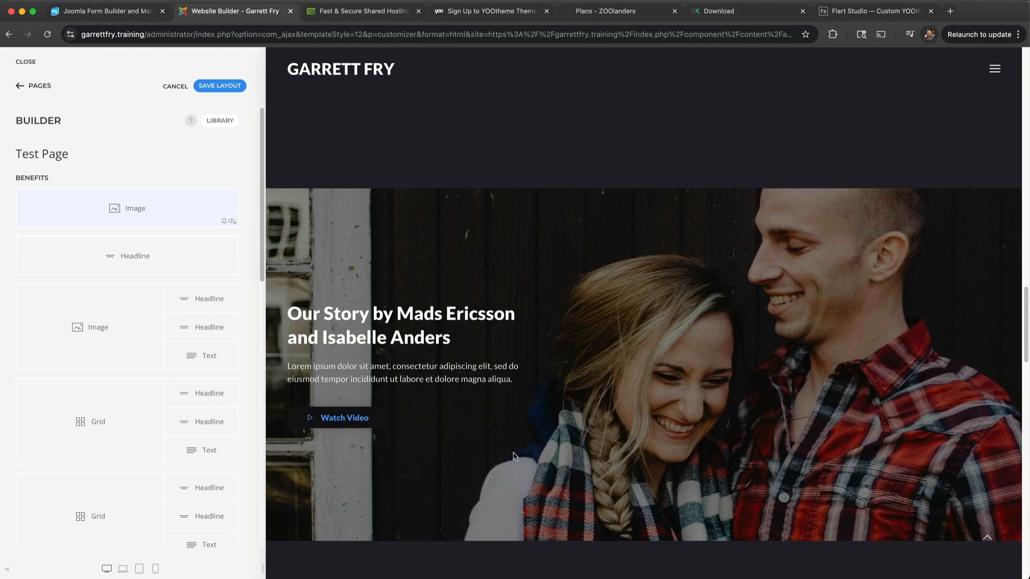
scroll(558, 290, "up", 20)
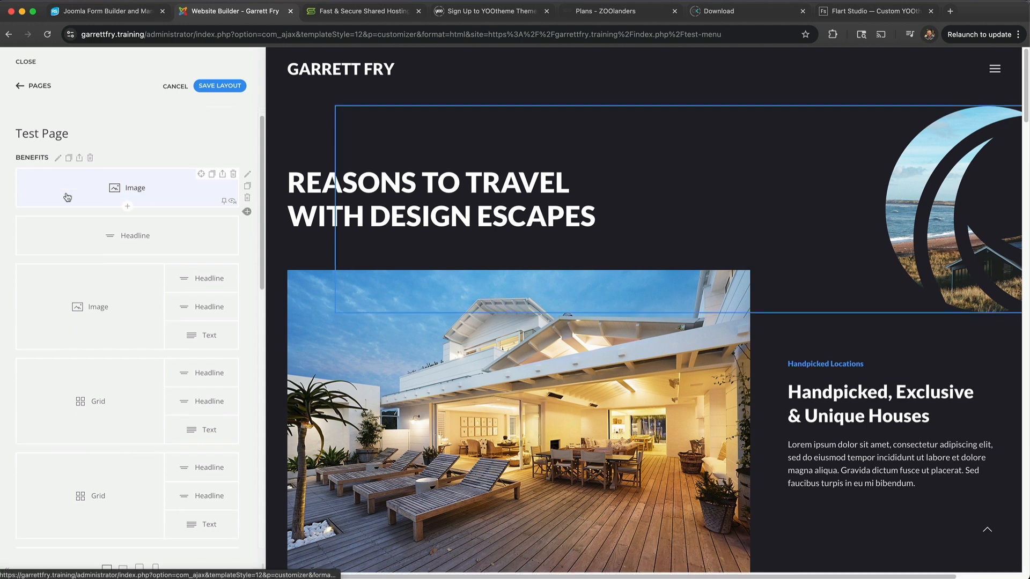
scroll(86, 365, "down", 5)
scroll(127, 442, "down", 4)
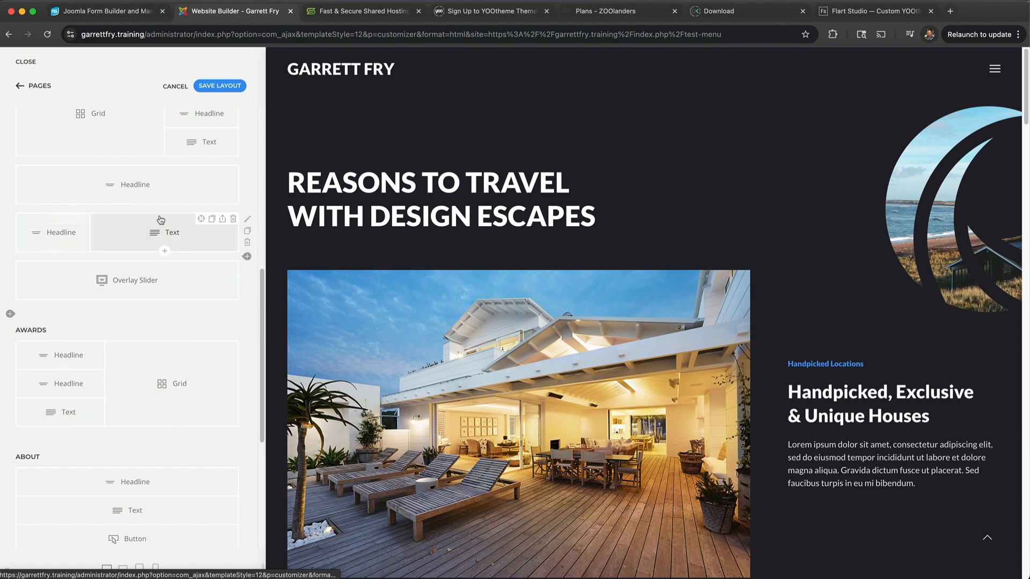
scroll(124, 249, "down", 3)
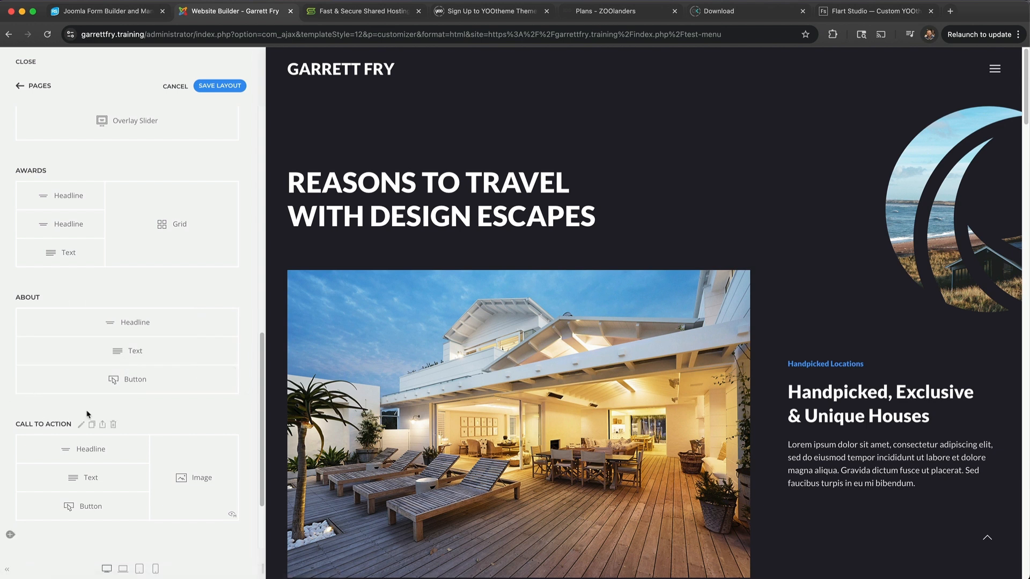
scroll(180, 461, "up", 10)
scroll(180, 460, "up", 2)
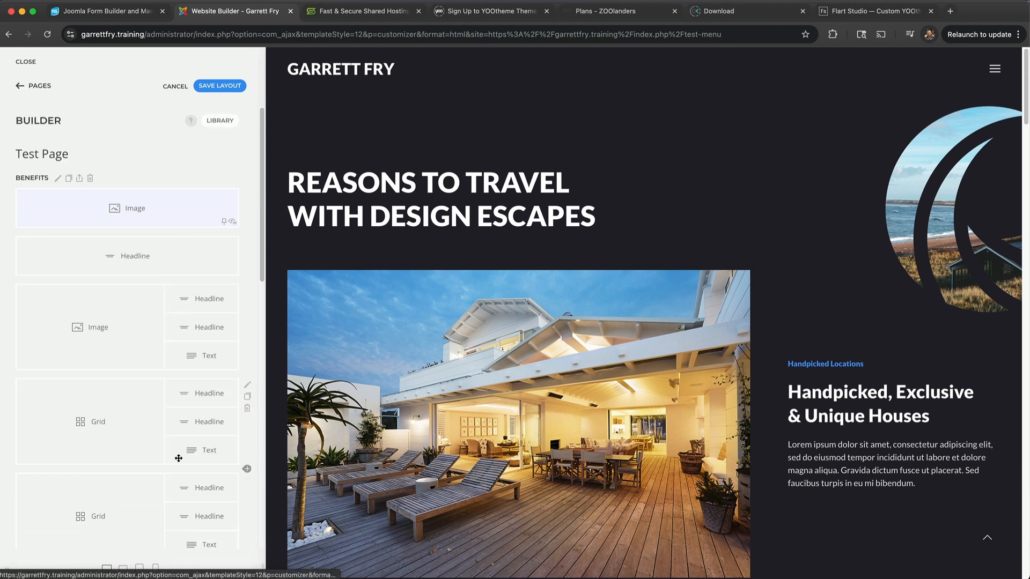
Try the Primary and Secondary styles on the Benefits section, and restore the Default style.
left_click(58, 180)
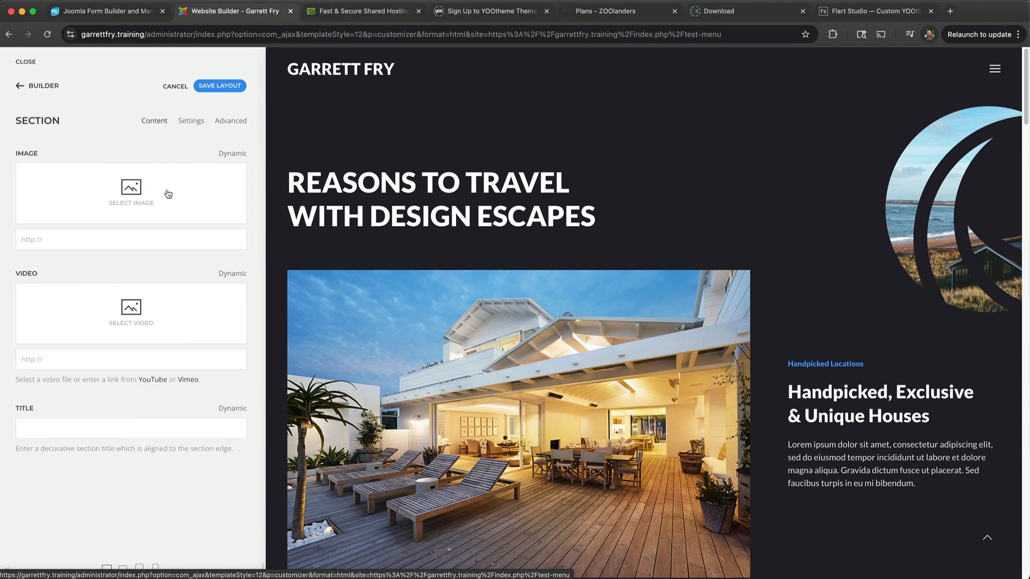
left_click(191, 121)
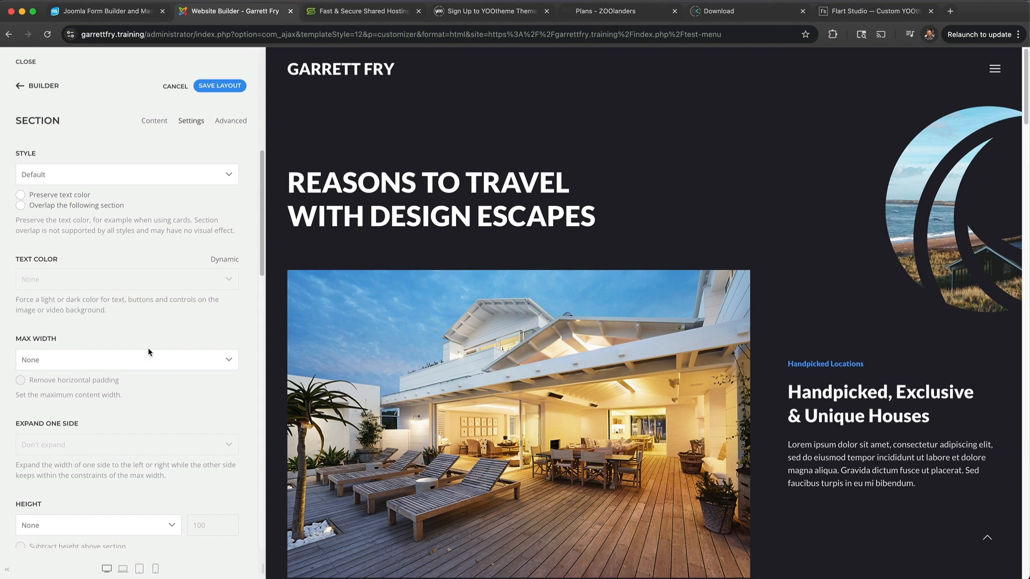
left_click(78, 183)
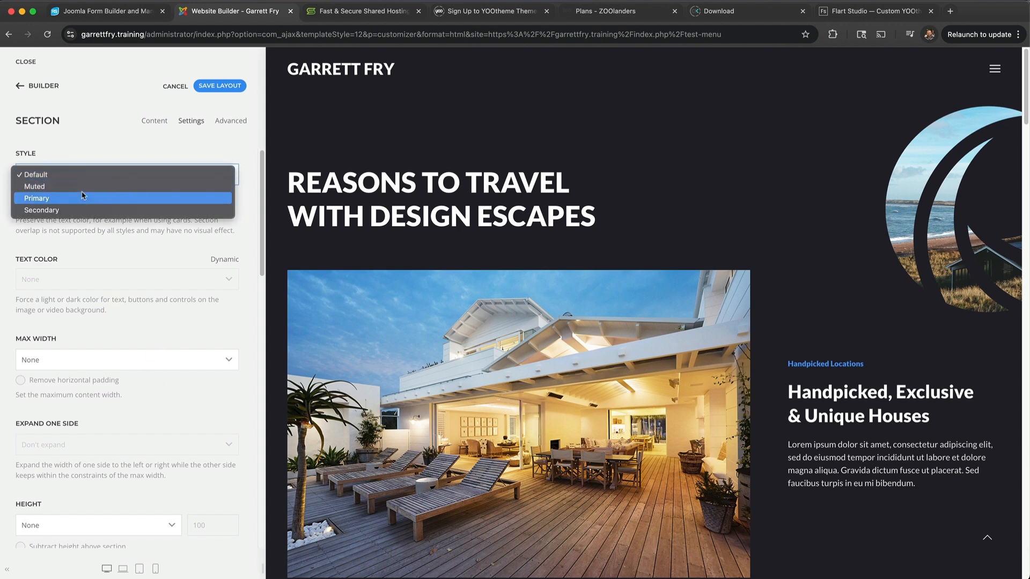
left_click(109, 174)
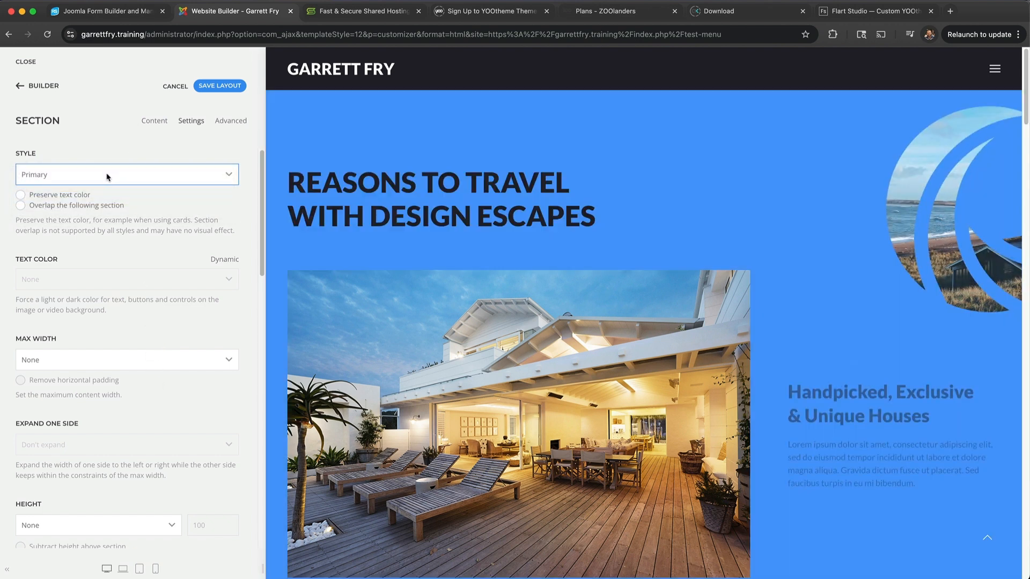
left_click(107, 174)
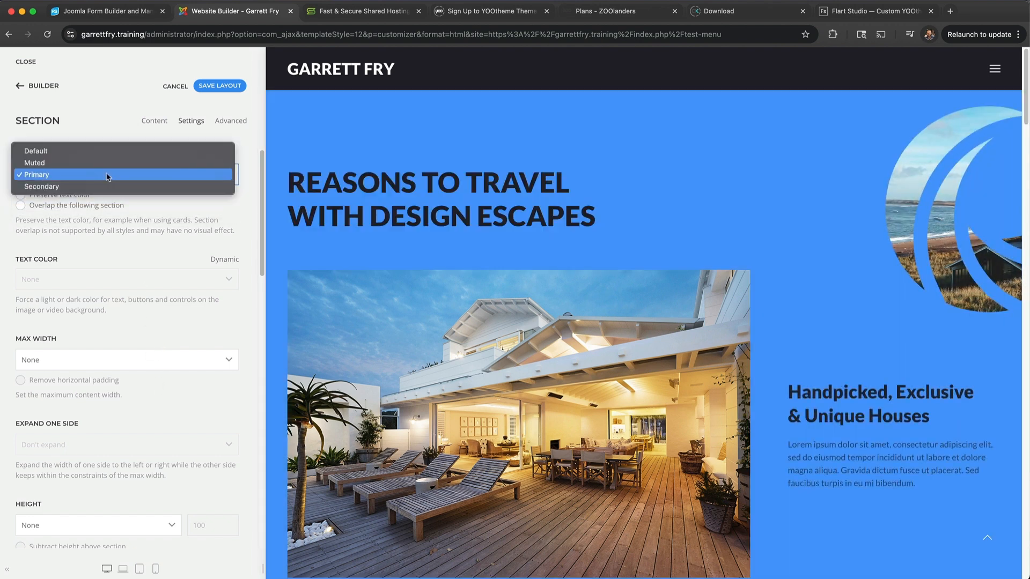
left_click(109, 186)
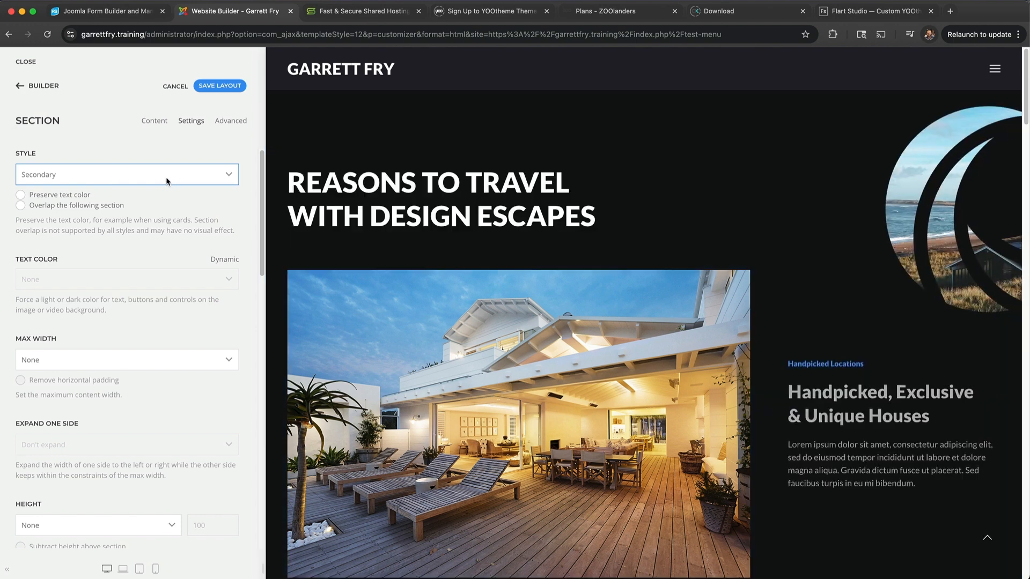
left_click(166, 175)
left_click(150, 148)
Try the Expand and Small maximum widths on the Benefits section, restore None, and return to the builder.
scroll(140, 340, "down", 3)
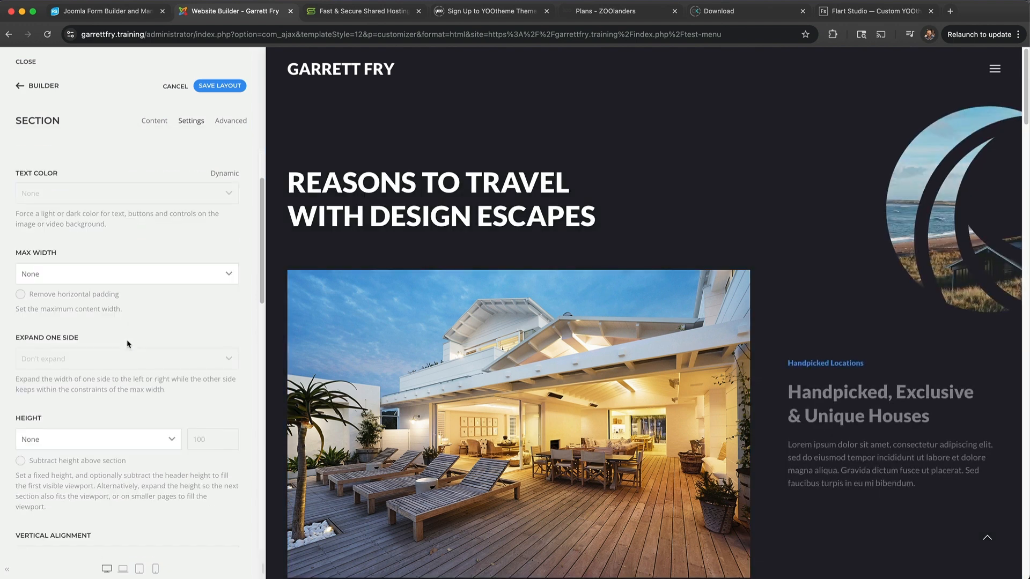
left_click(55, 276)
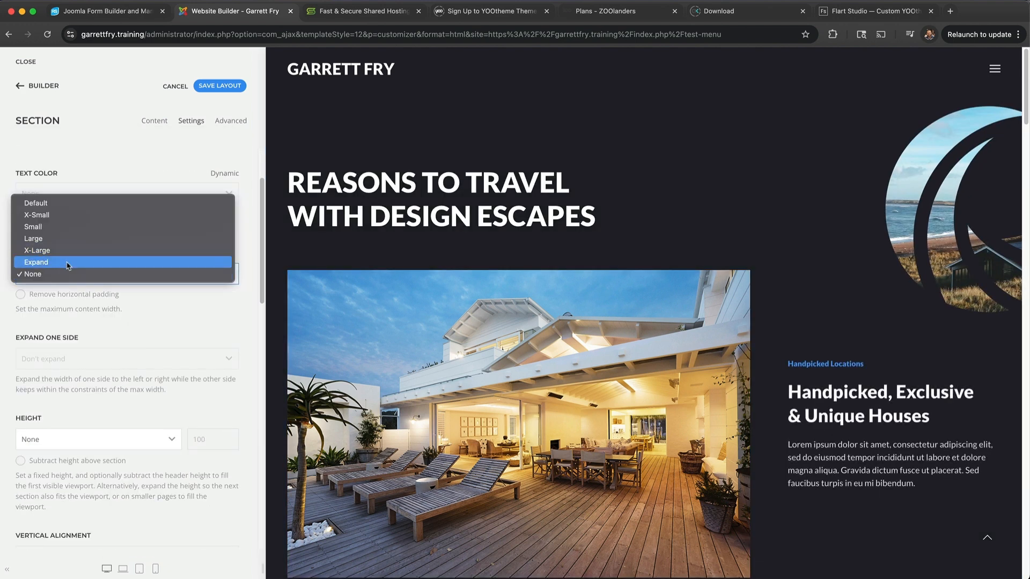
left_click(67, 263)
left_click(69, 272)
left_click(75, 238)
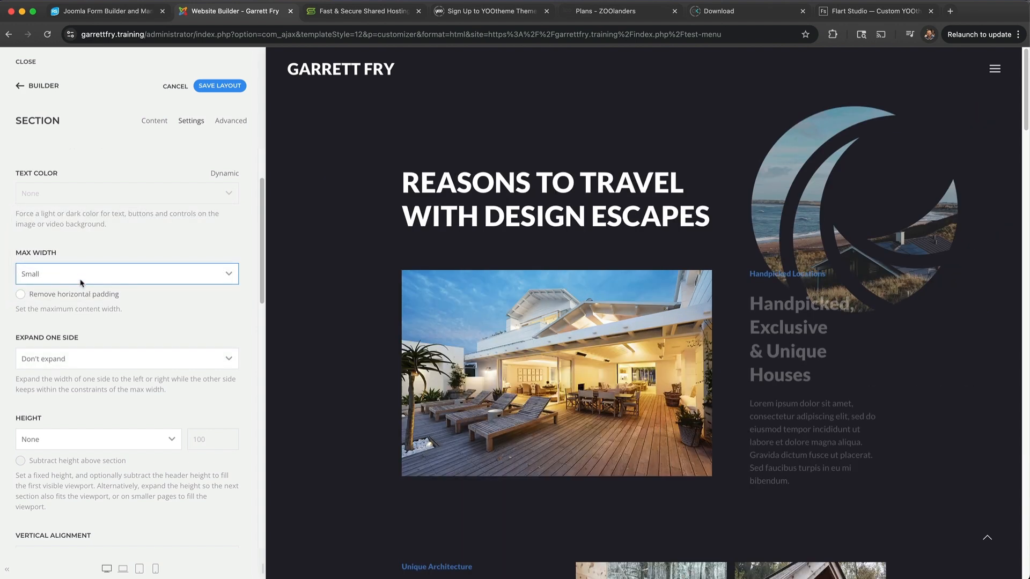
left_click(81, 283)
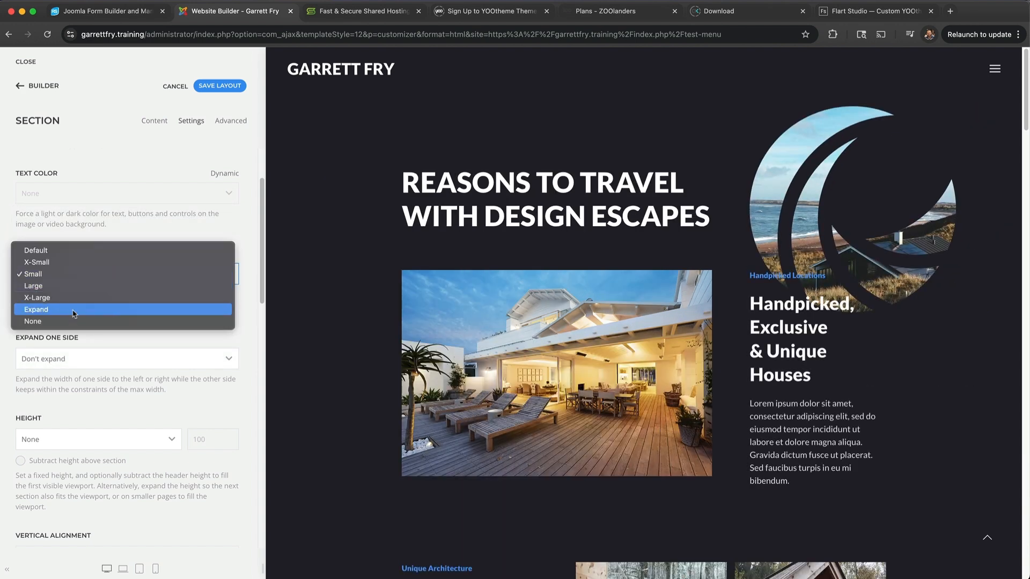
left_click(77, 326)
scroll(133, 374, "down", 7)
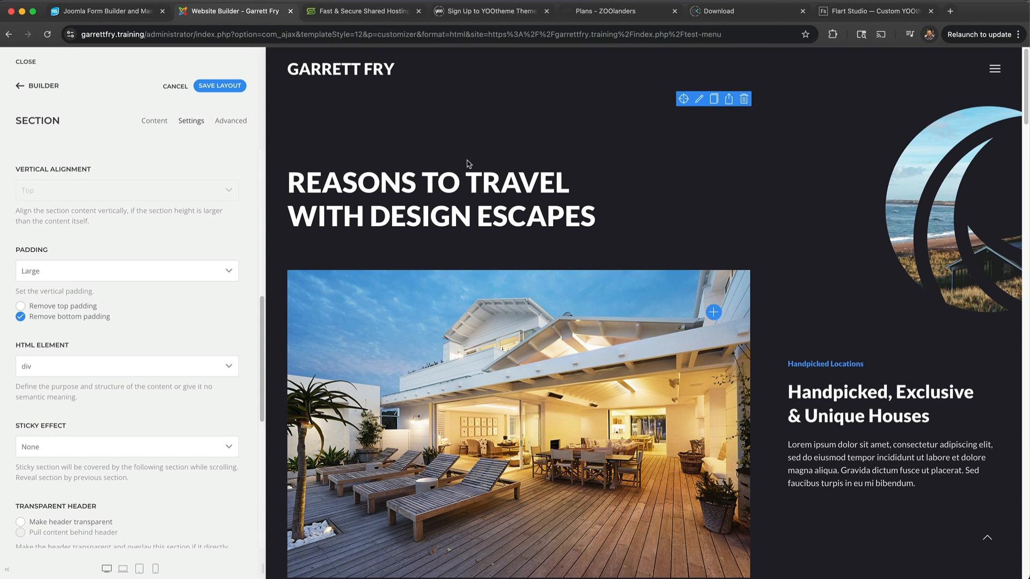
left_click(154, 119)
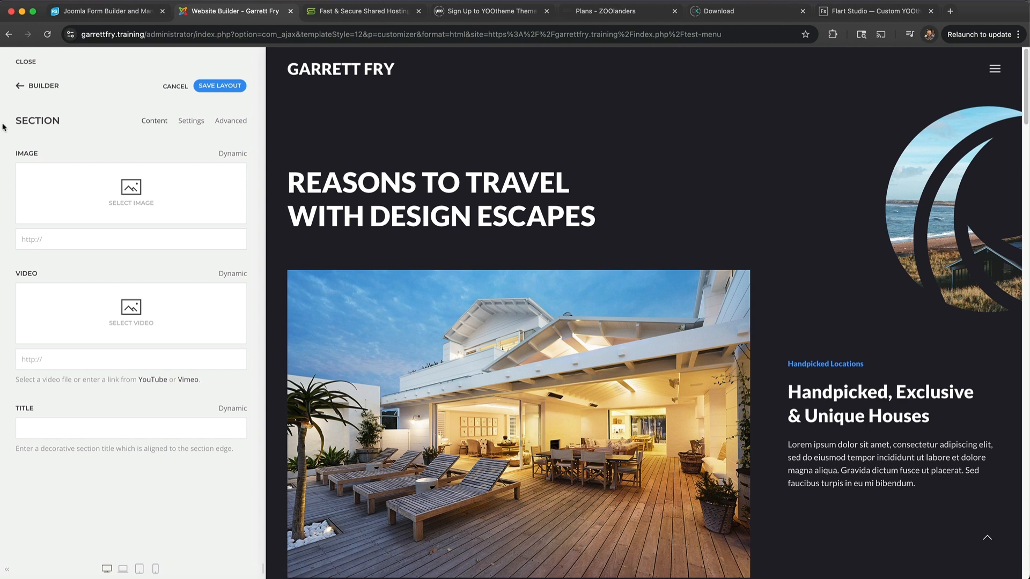
left_click(32, 86)
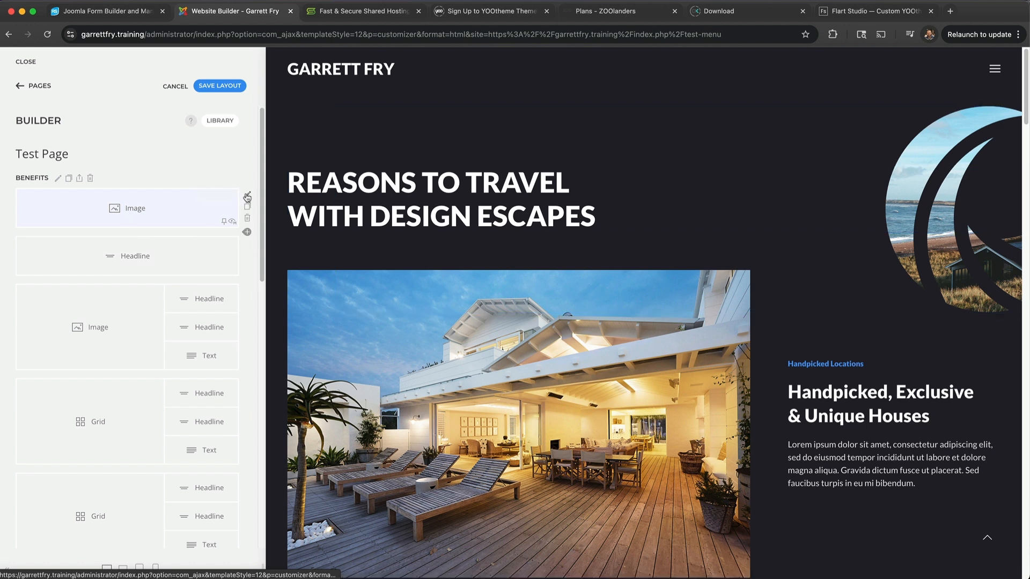
Change the grid layout of the Benefits section's first row to Thirds and return to the builder.
left_click(248, 196)
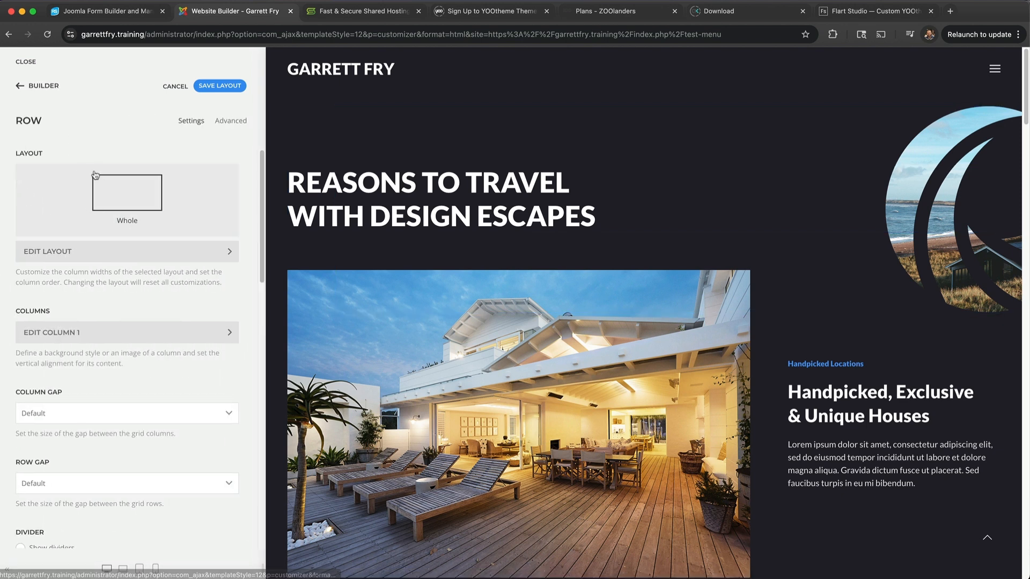
double_click(16, 156)
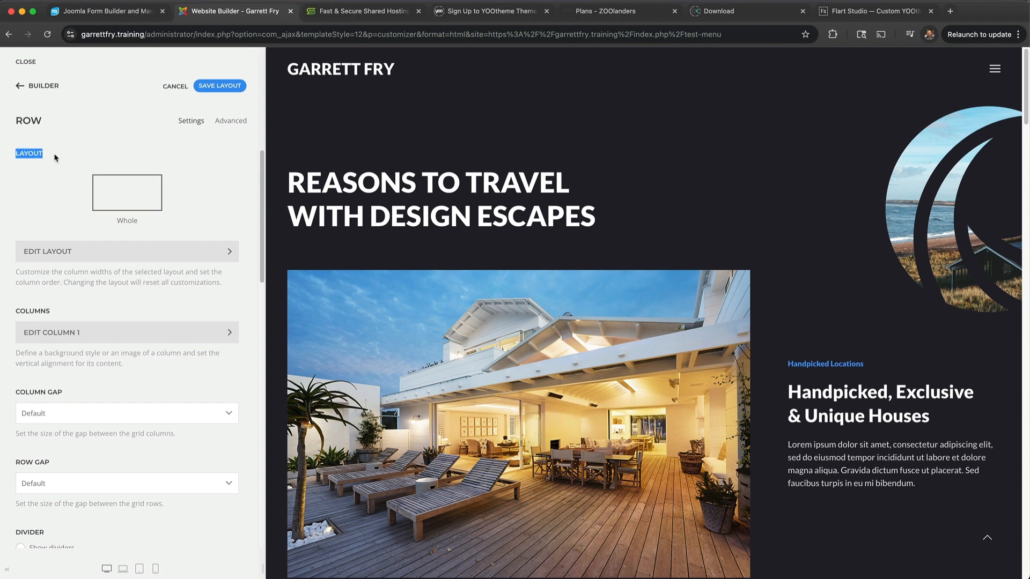
left_click(135, 205)
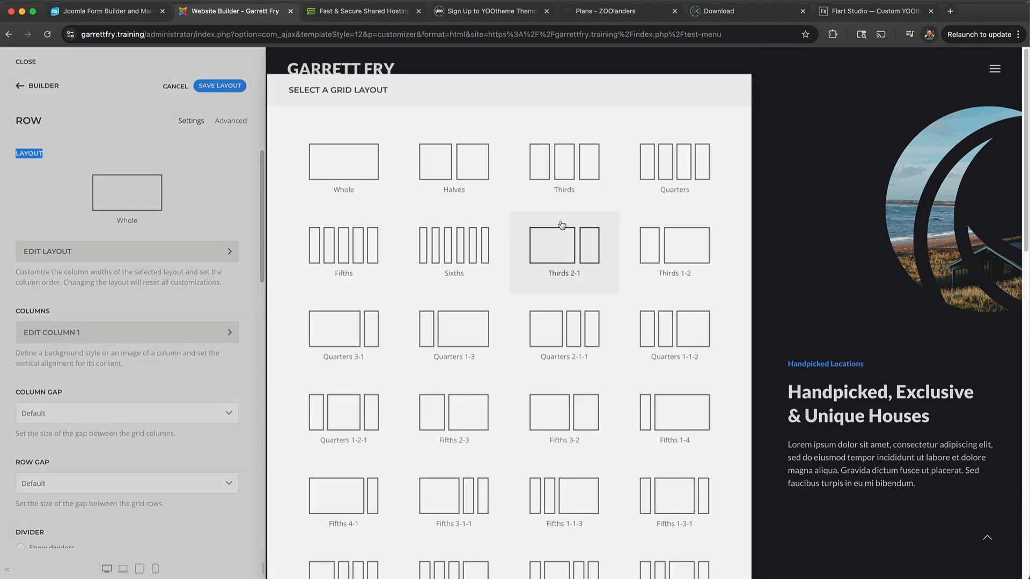
scroll(553, 231, "down", 5)
scroll(549, 276, "up", 5)
left_click(573, 174)
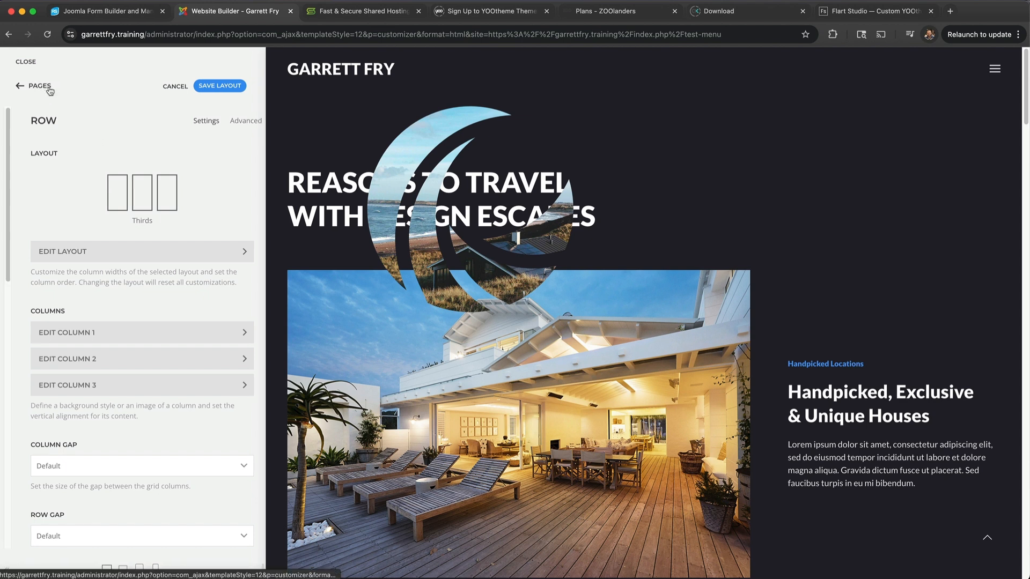
left_click(18, 85)
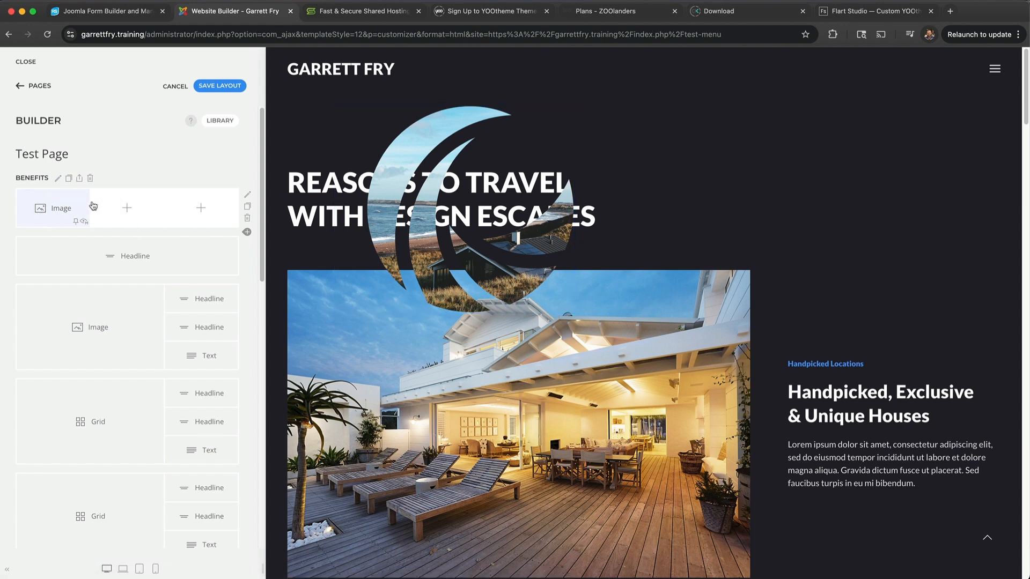
Add a Headline element and a Text element to the second column of the Benefits section's first row.
left_click(125, 209)
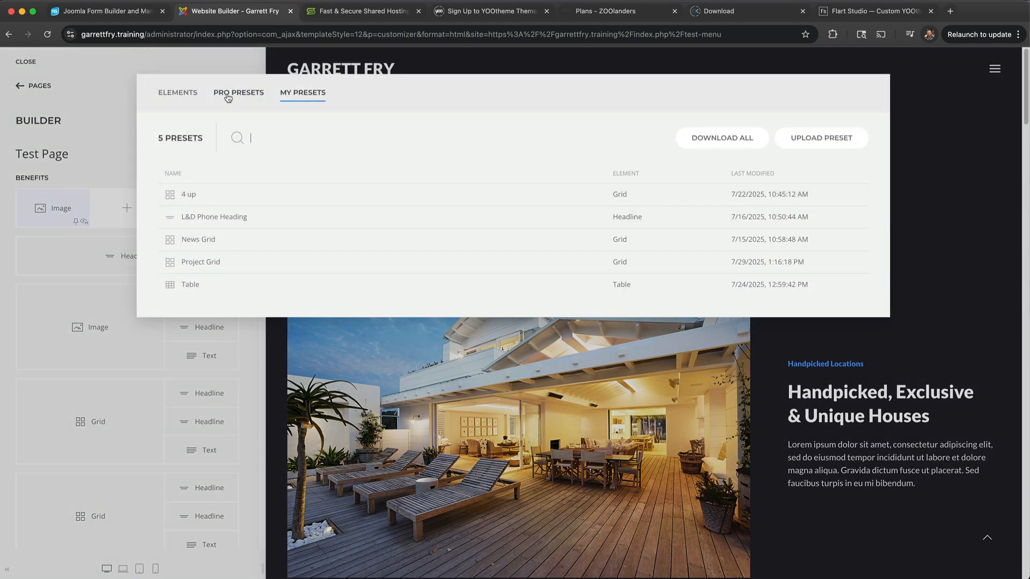
left_click(162, 96)
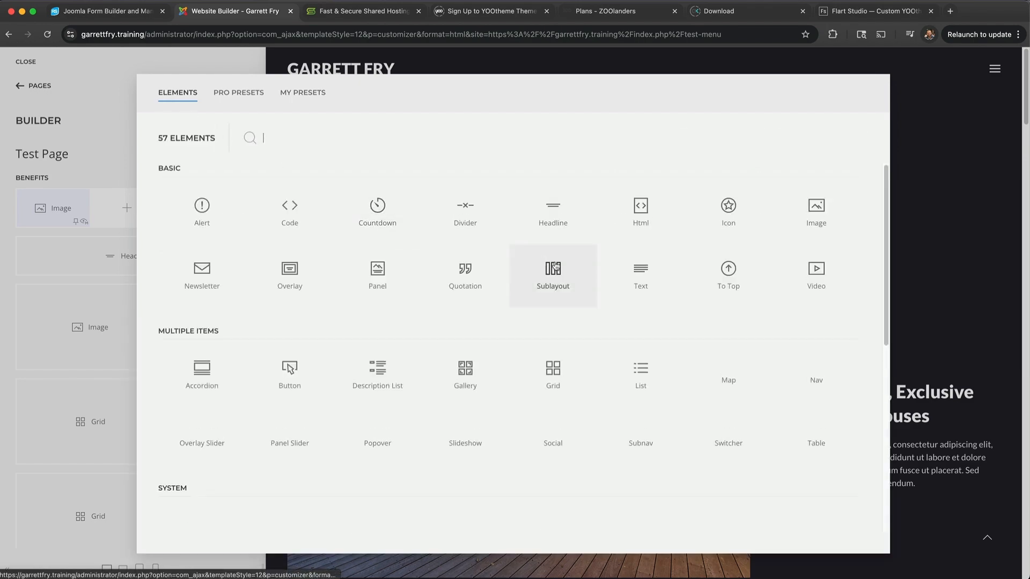
left_click(578, 222)
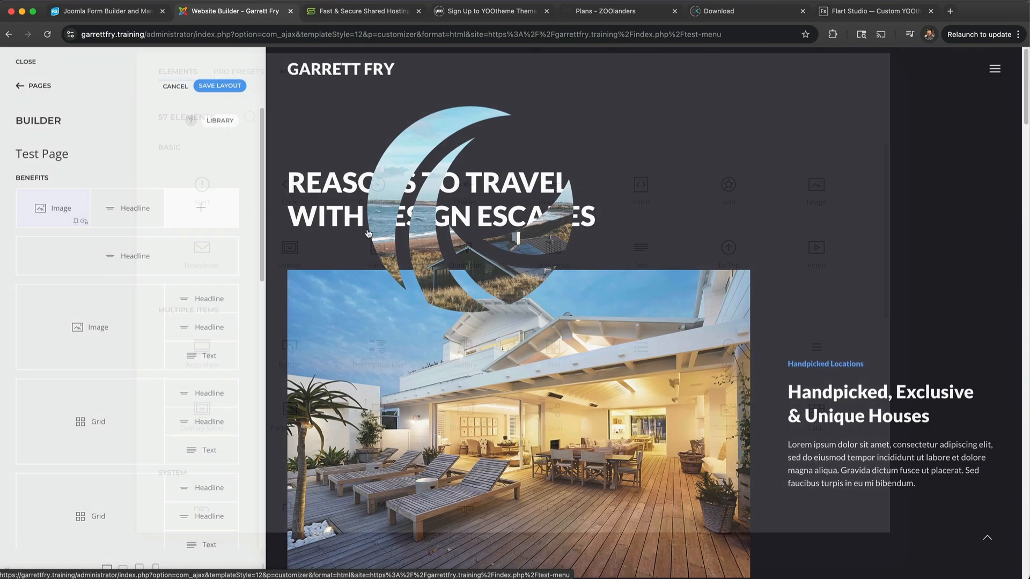
left_click(128, 226)
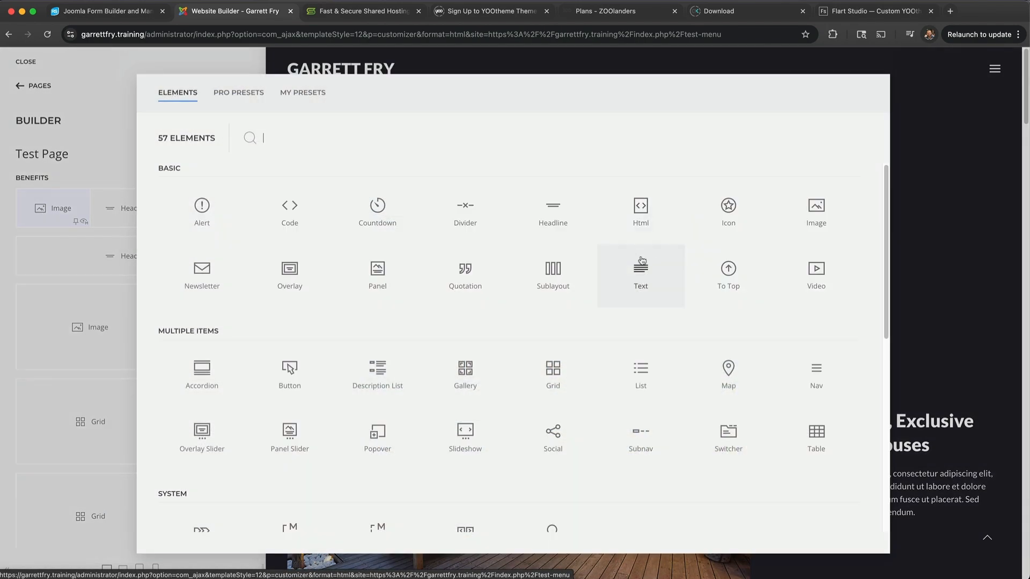
left_click(640, 266)
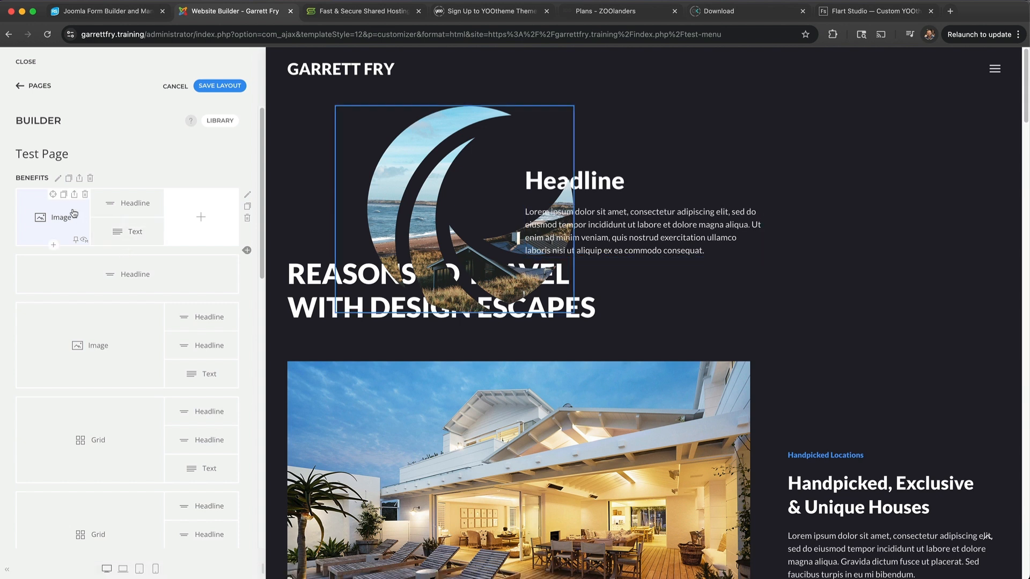
Disable the Image element in the first column of the Benefits section's first row and return to the builder.
left_click(72, 215)
left_click(235, 120)
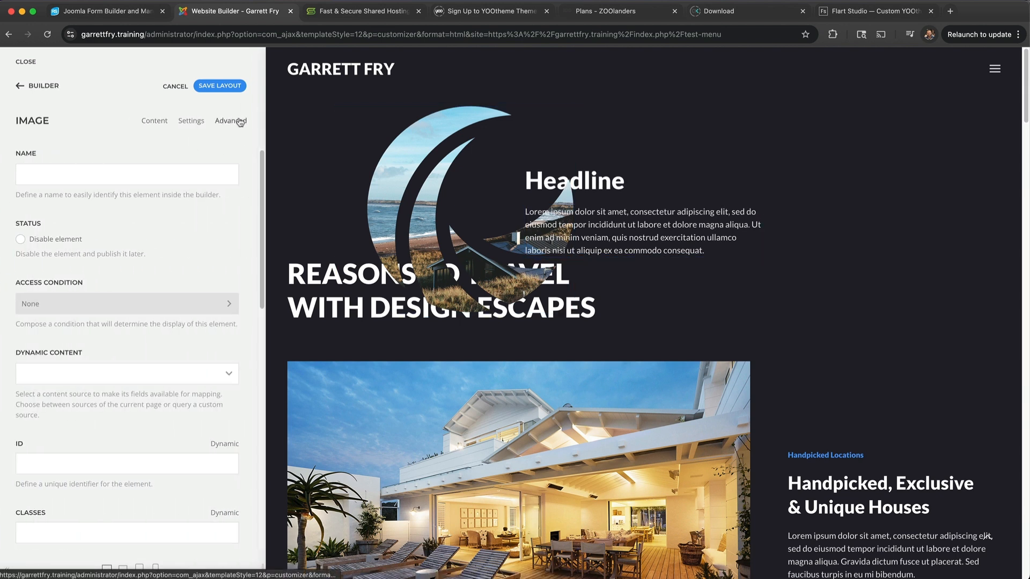
left_click(68, 241)
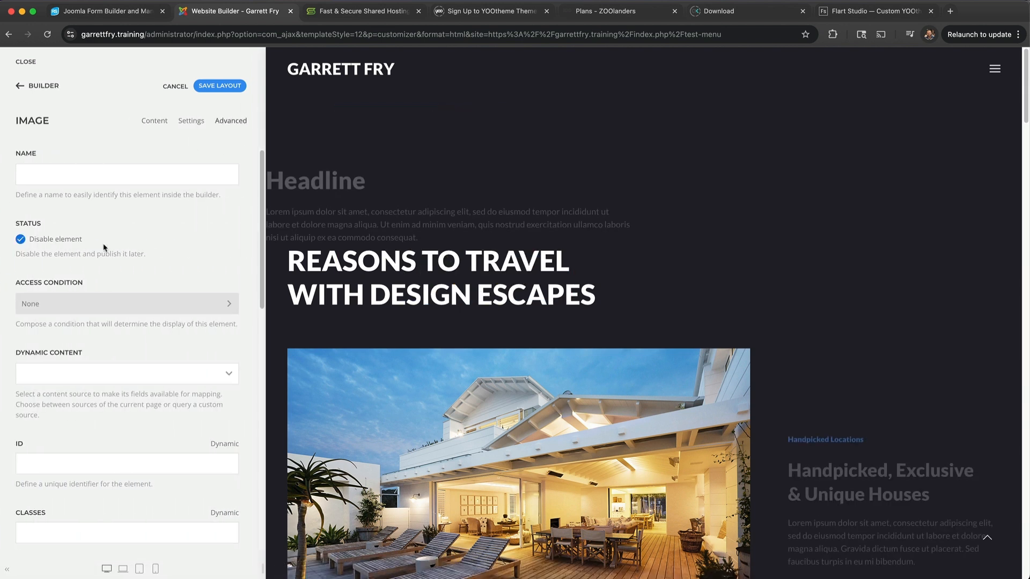
left_click(35, 87)
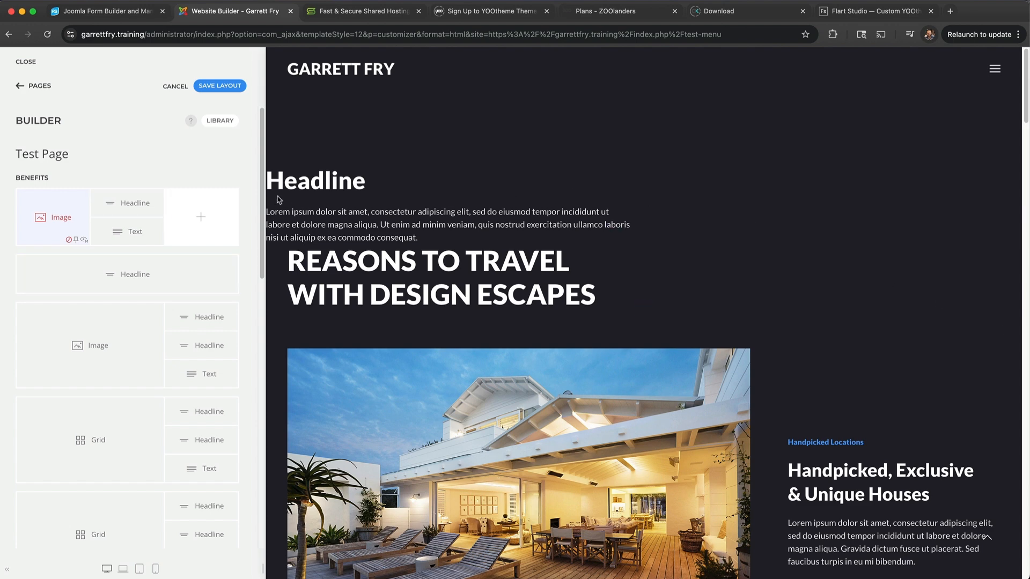
Set the maximum width of the Benefits section's first row to Small and return to the builder.
left_click(249, 195)
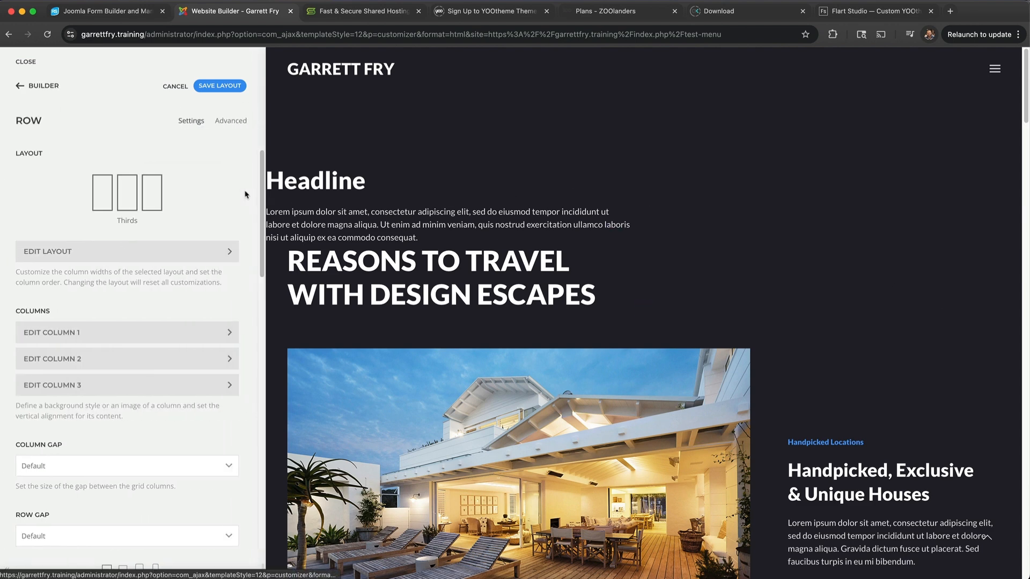
scroll(84, 298, "down", 5)
scroll(84, 298, "down", 5)
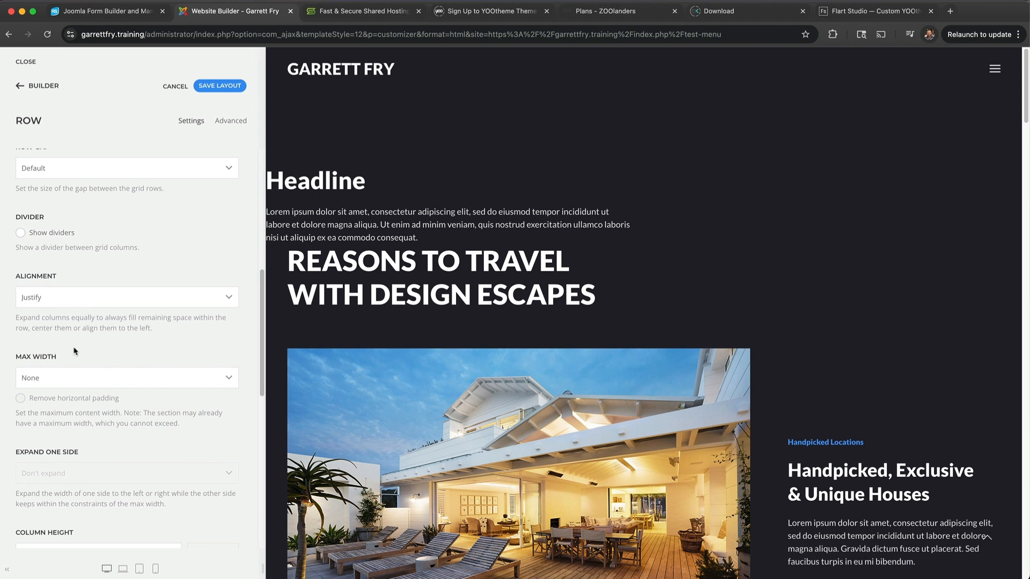
left_click(68, 379)
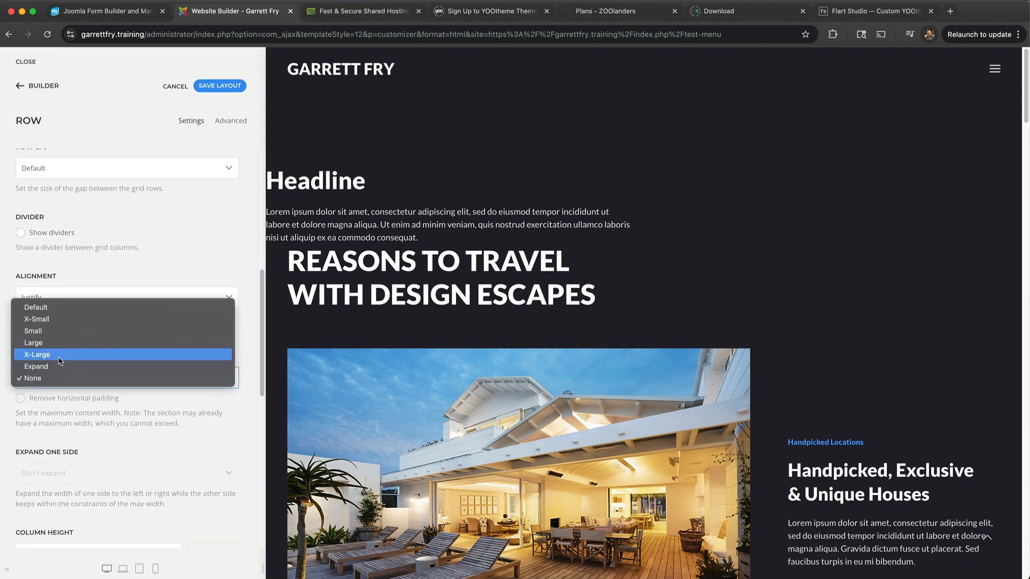
left_click(71, 330)
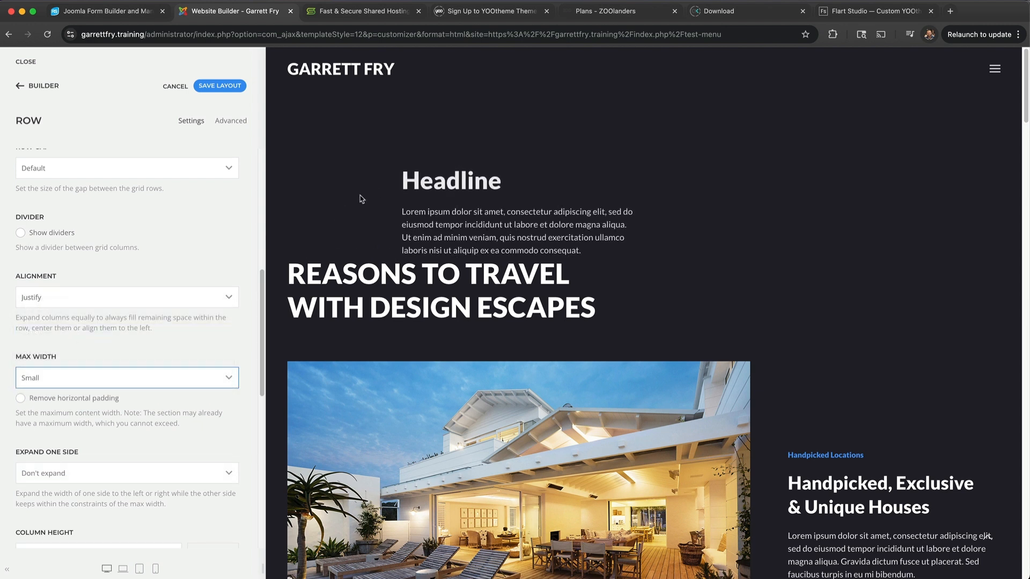
mouse_move(403, 166)
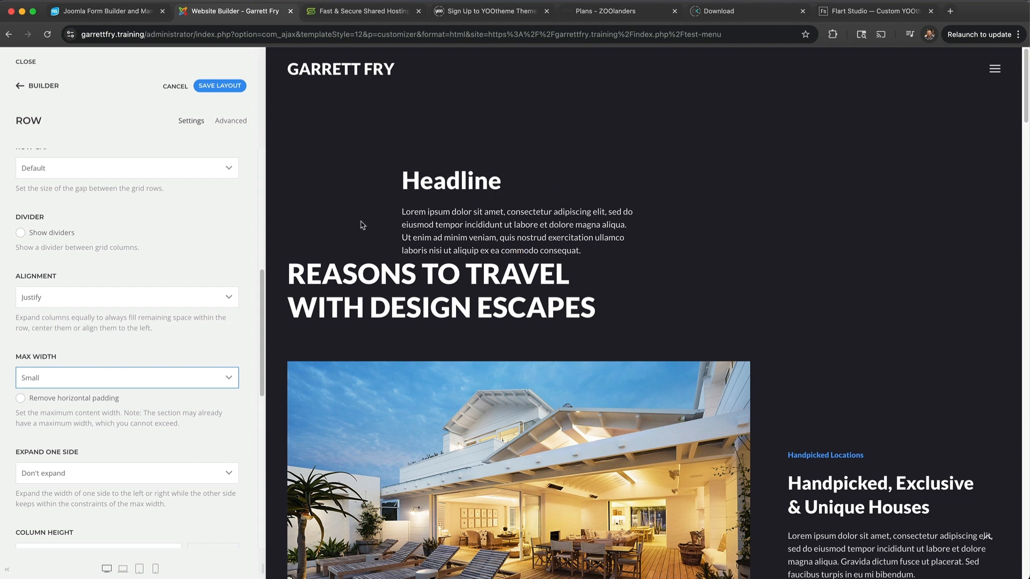
left_click(43, 86)
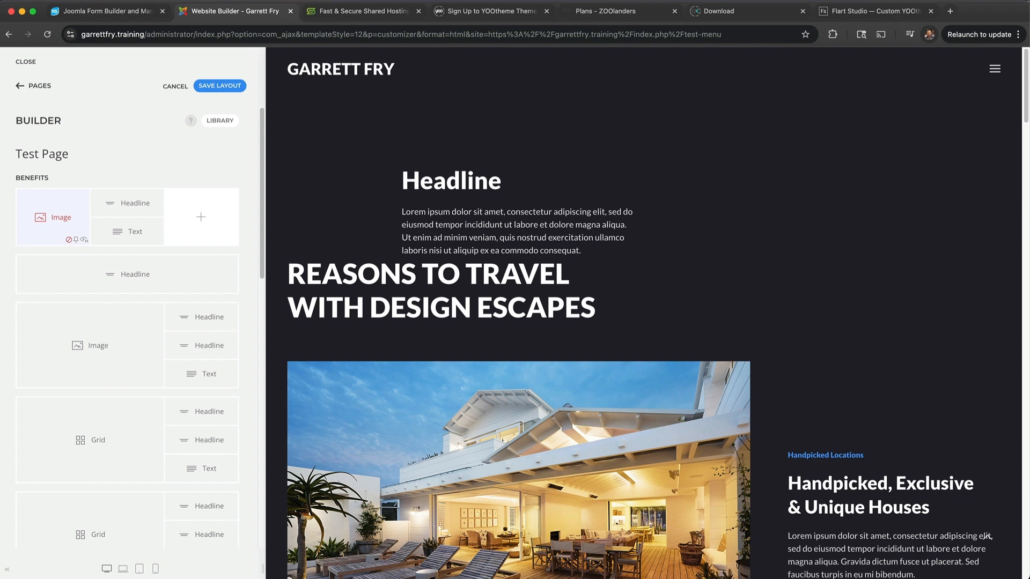
Save the Test Page layout with its media files downloaded to the media library, and close the website builder.
left_click(220, 87)
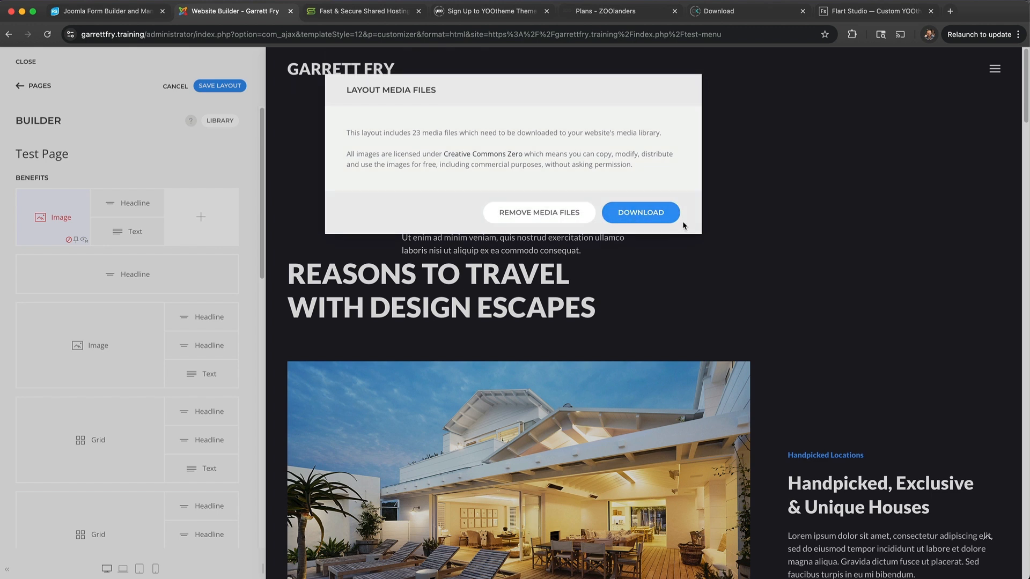
left_click(668, 211)
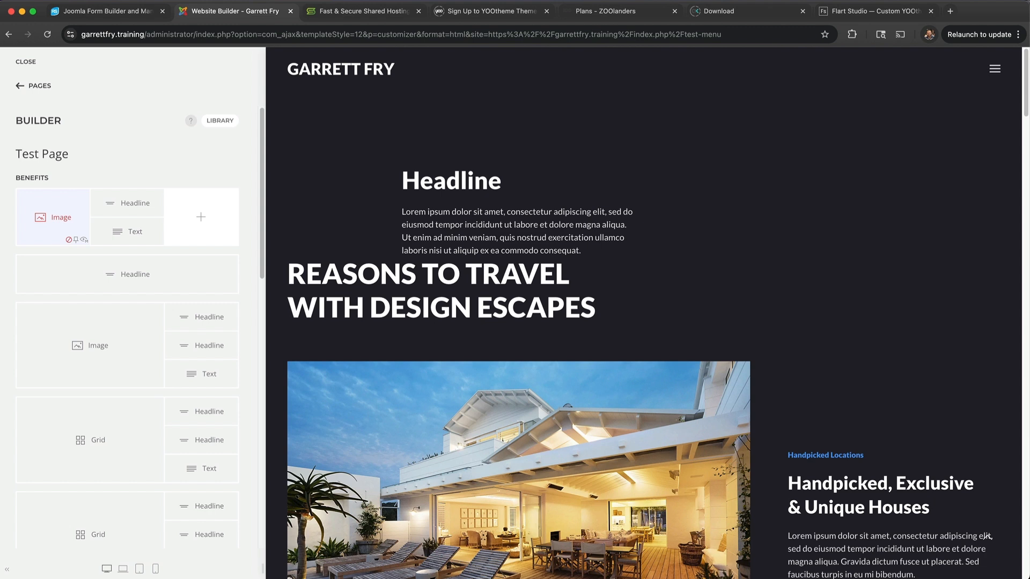
left_click(26, 63)
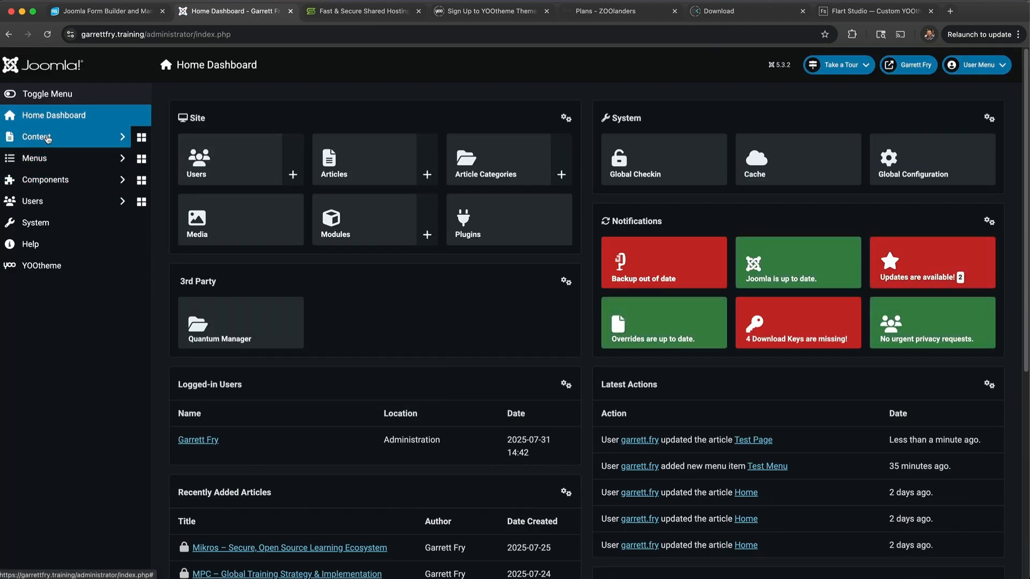
Open the Test Page article from the Joomla articles list to view its edit screen, and close it.
left_click(49, 137)
left_click(46, 158)
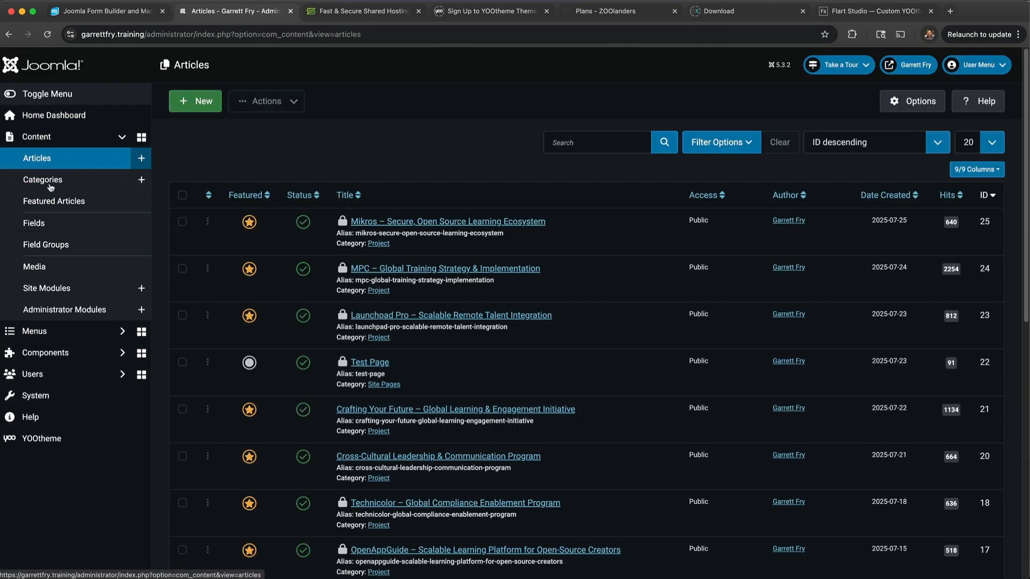
left_click(370, 363)
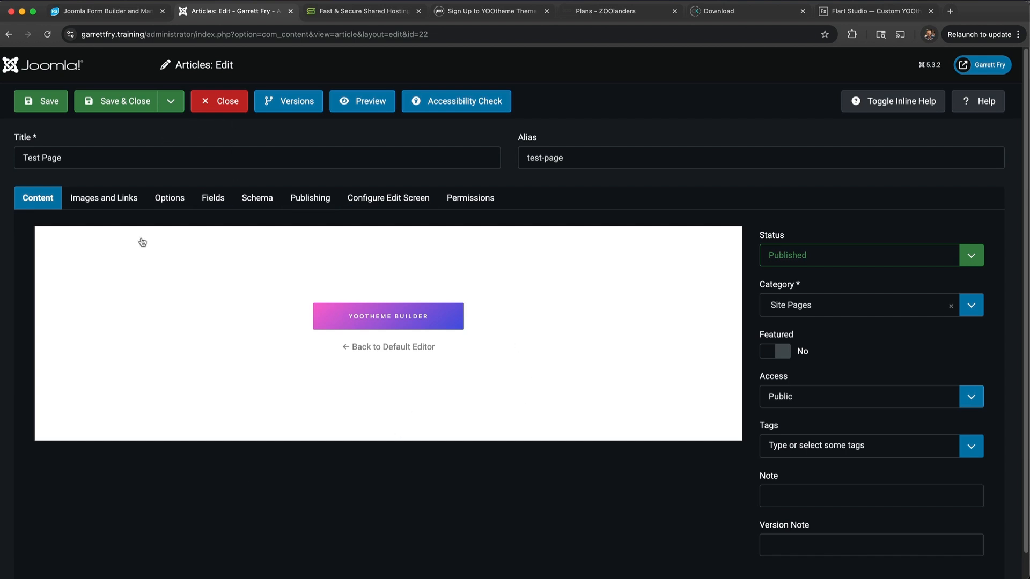
left_click(228, 109)
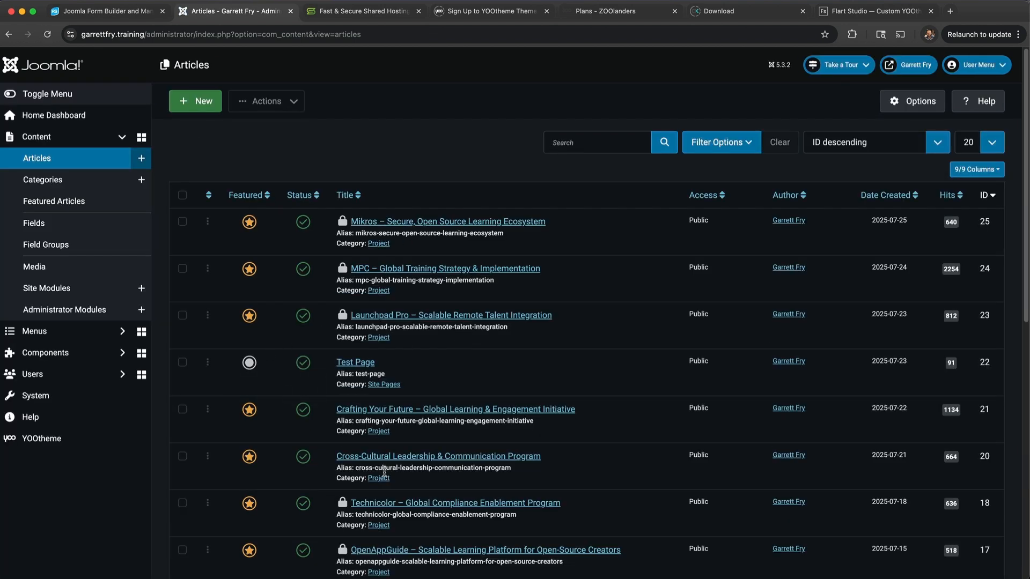
Find the article "Why I Started an L&D Passion Project Teaching People Open Source" in the list and open it.
scroll(490, 514, "down", 1)
scroll(490, 510, "down", 5)
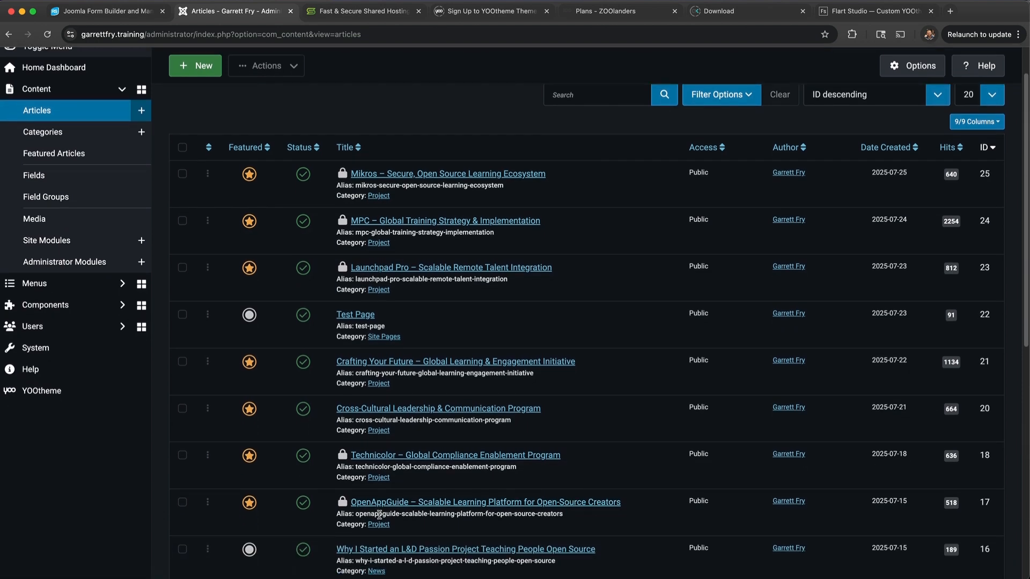
scroll(566, 472, "down", 2)
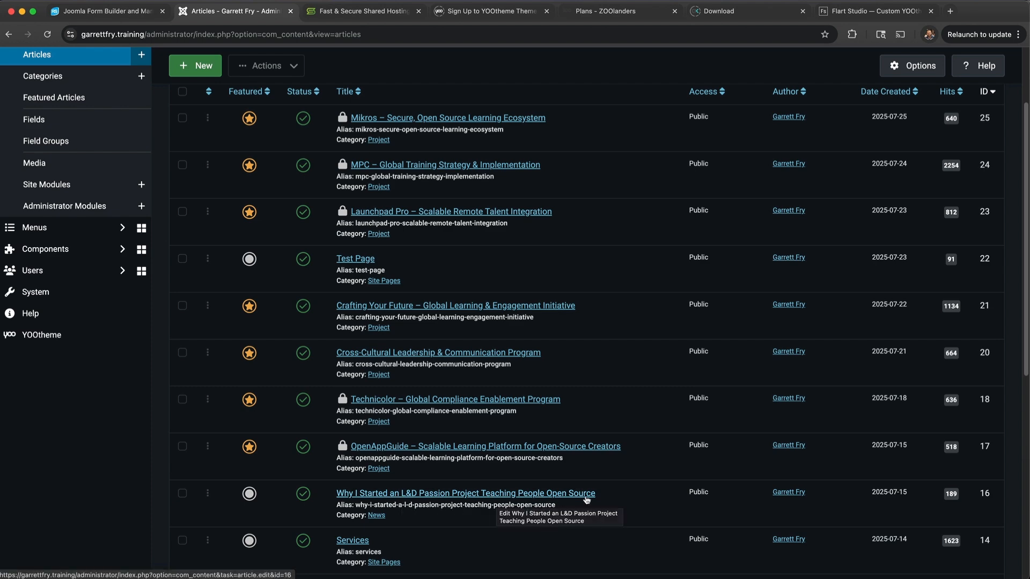
left_click(562, 497)
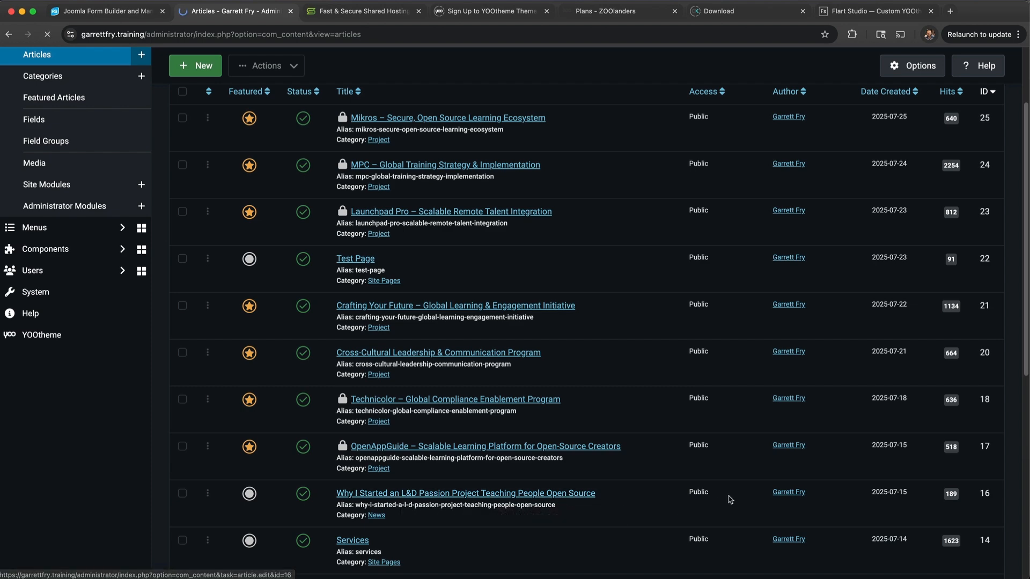
Read through the article's body text and examine its Article Text area and the status and category settings.
scroll(226, 320, "down", 15)
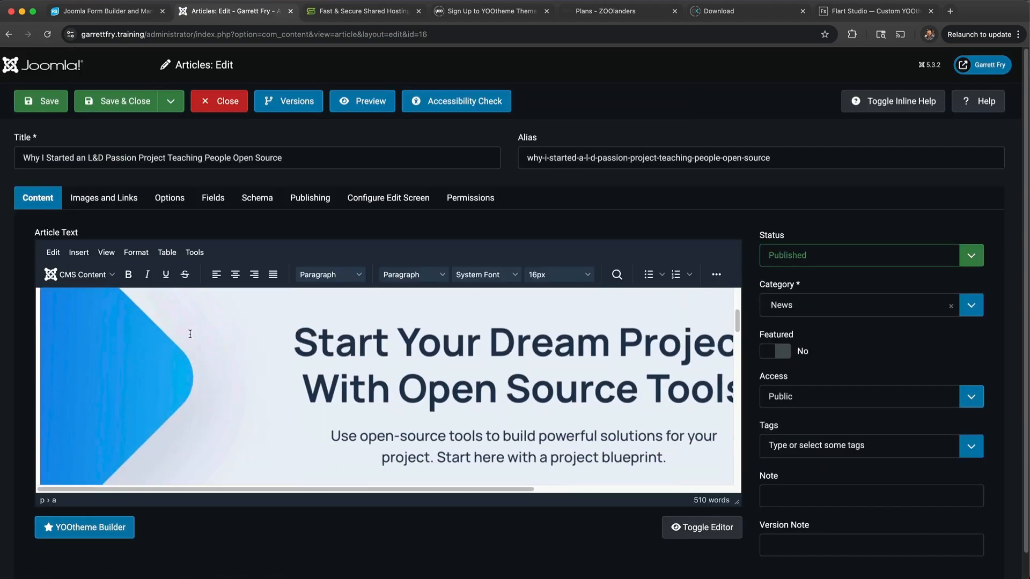
scroll(189, 334, "down", 15)
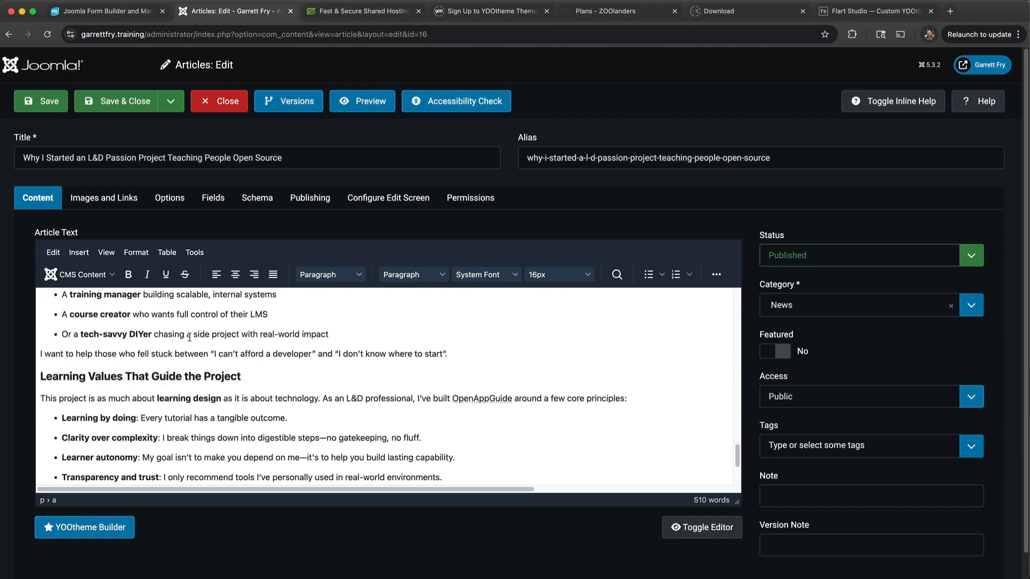
scroll(183, 391, "up", 15)
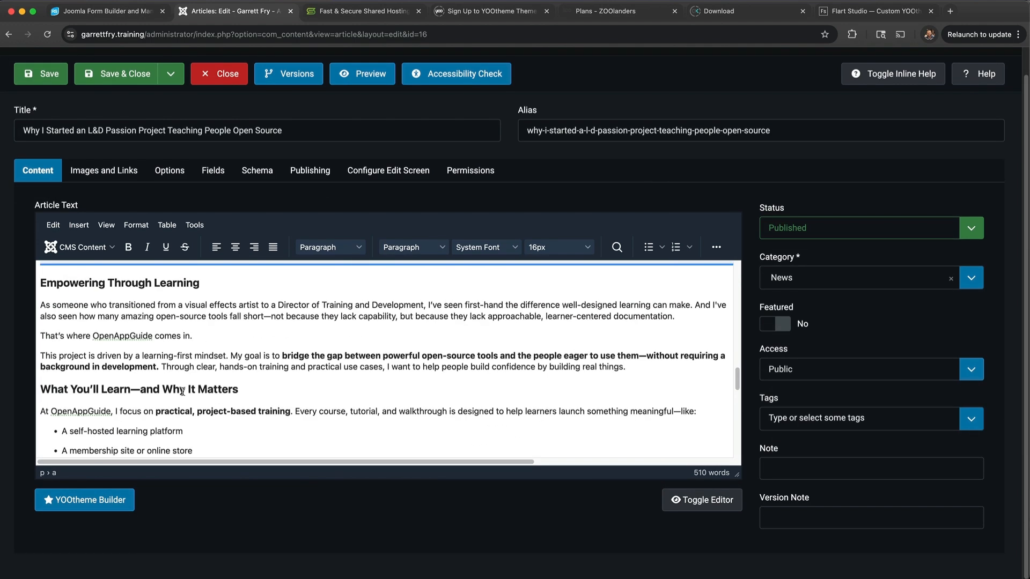
scroll(175, 392, "up", 10)
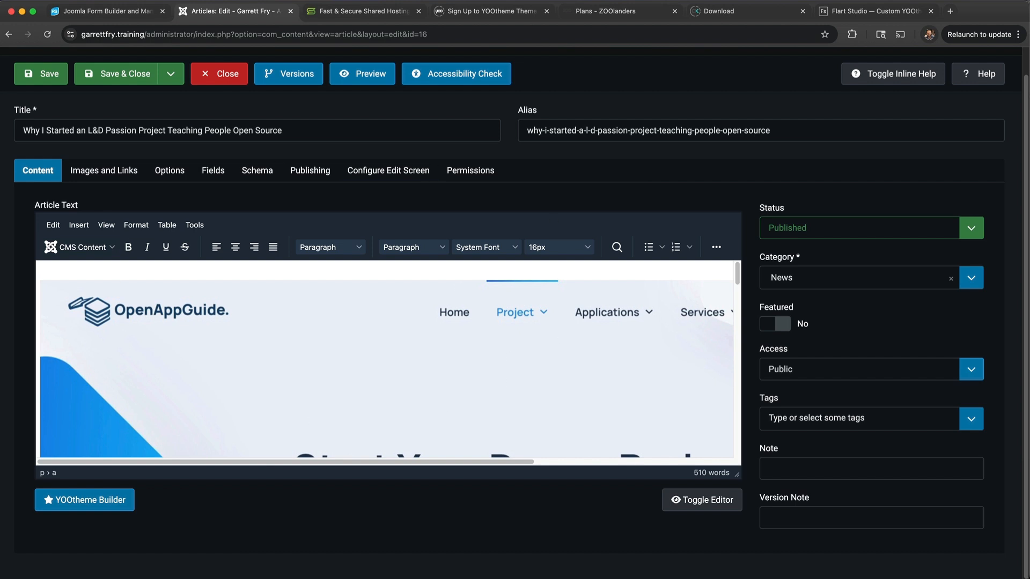
left_click_drag(92, 205, 41, 205)
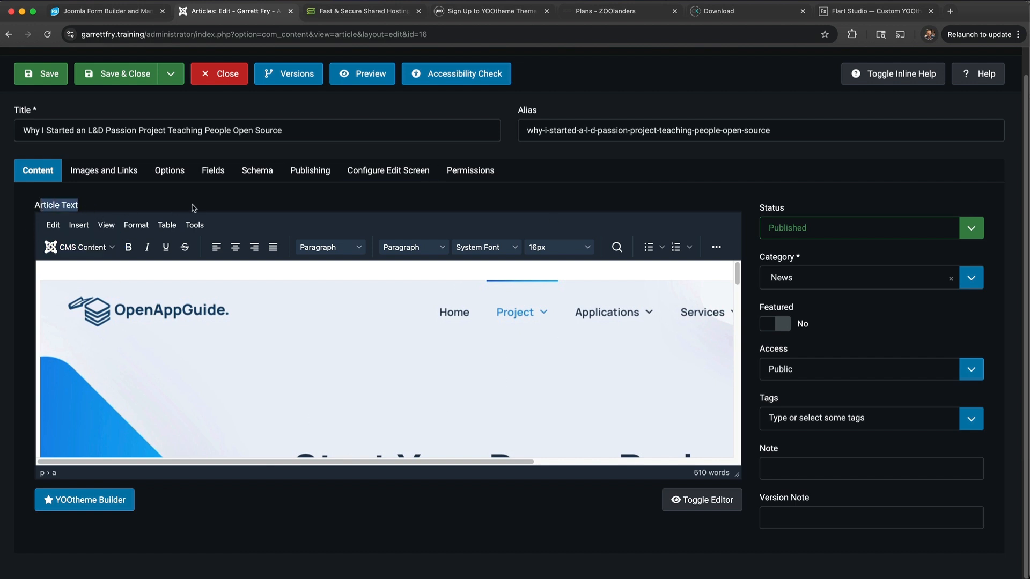
left_click_drag(819, 258, 751, 261)
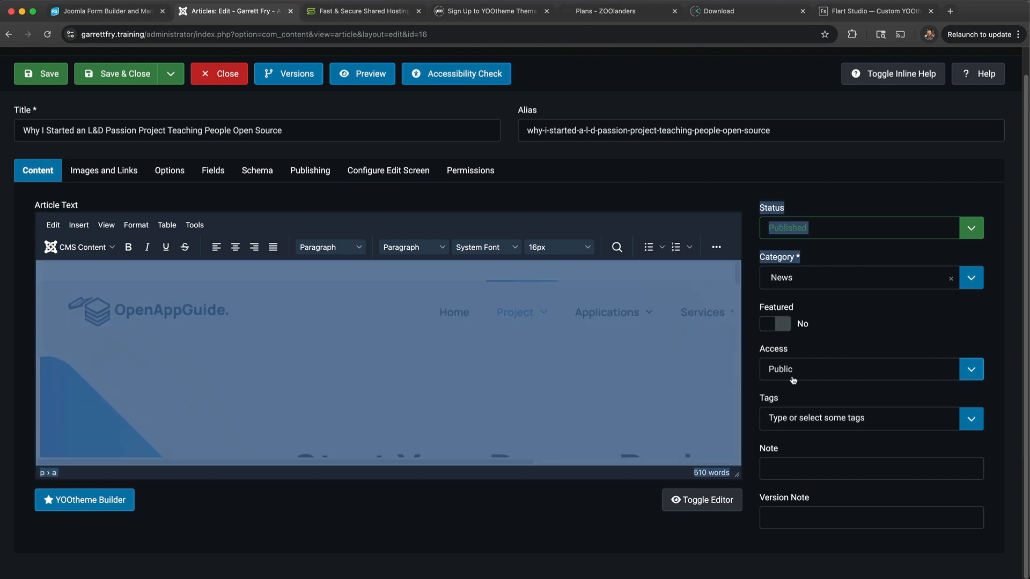
left_click(794, 397)
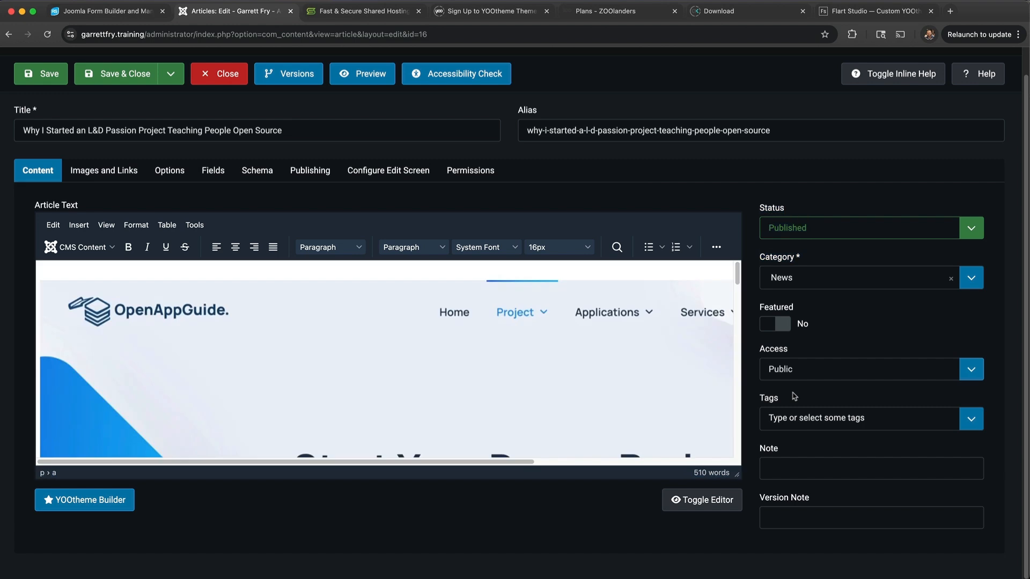
Examine the article's Intro Image and Full Article Image settings.
left_click(102, 183)
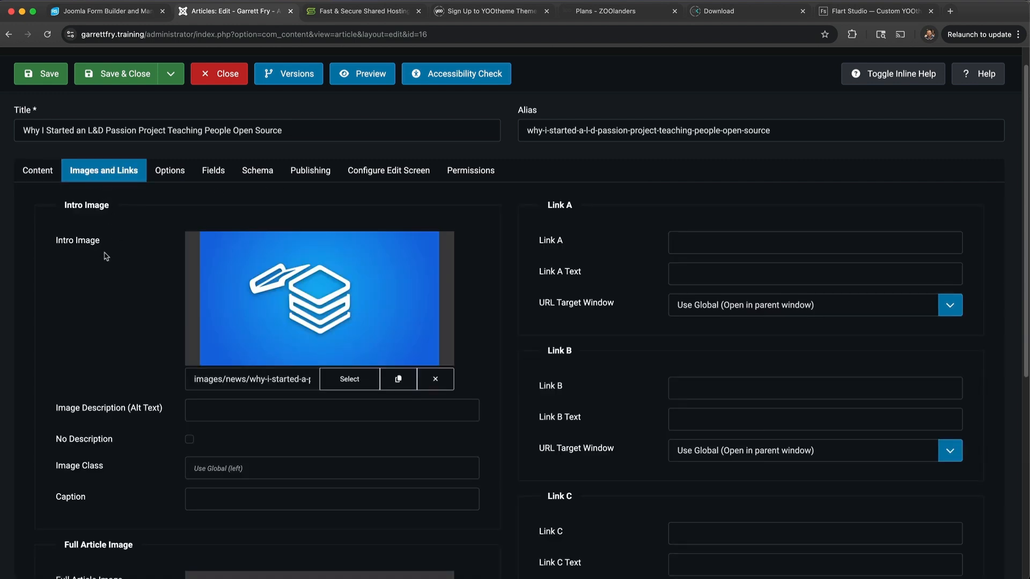
left_click_drag(100, 242, 56, 241)
scroll(172, 368, "down", 4)
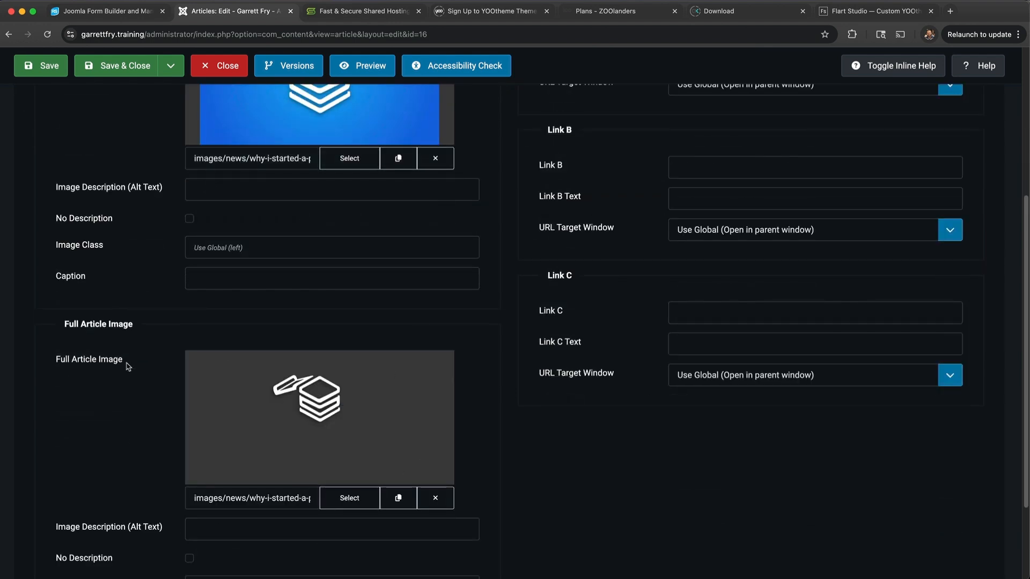
left_click_drag(124, 360, 66, 361)
left_click(128, 414)
scroll(674, 501, "up", 5)
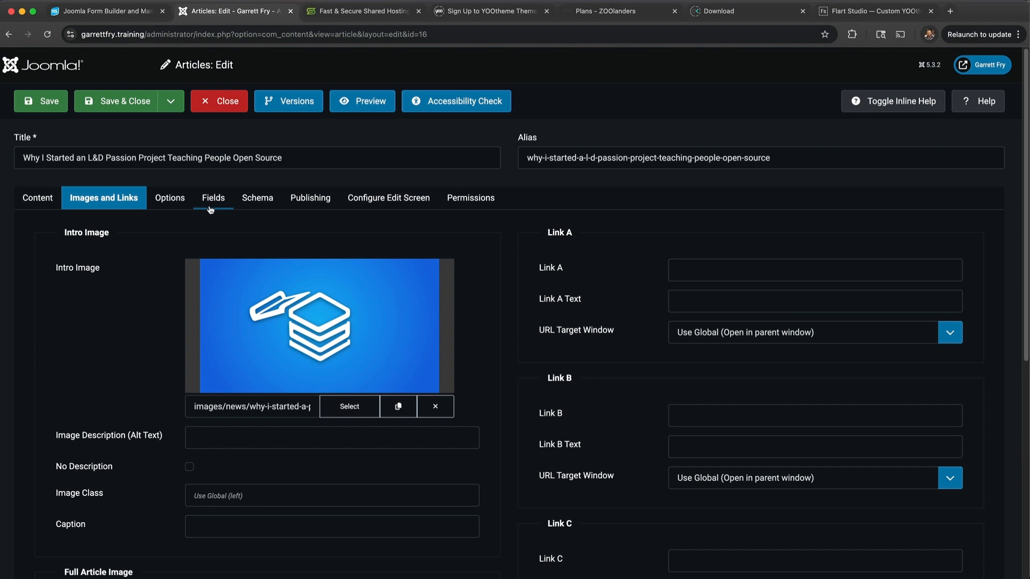
Examine the article's Intro Text and Article Intro custom fields, and close the article.
left_click(212, 205)
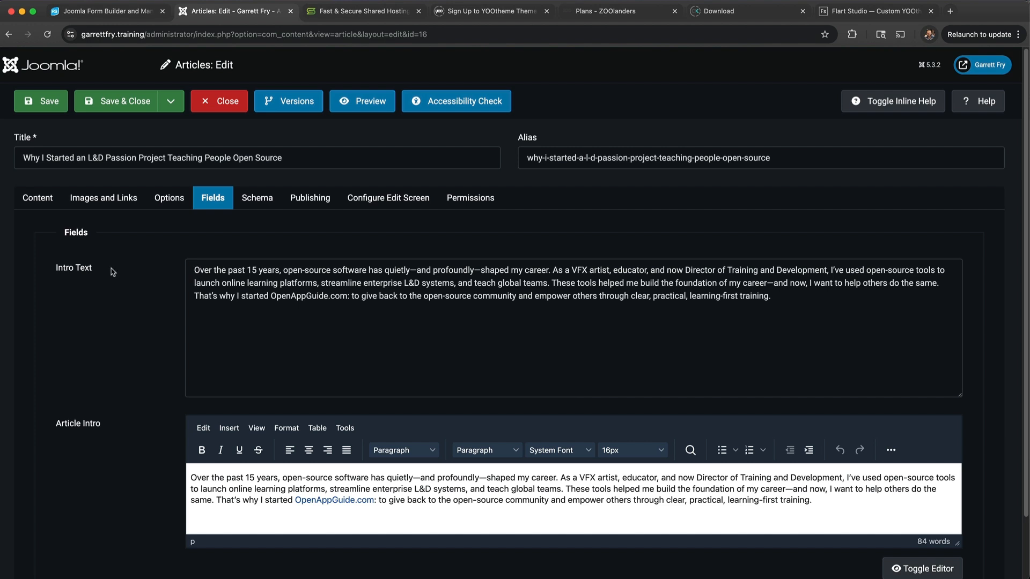
triple_click(83, 271)
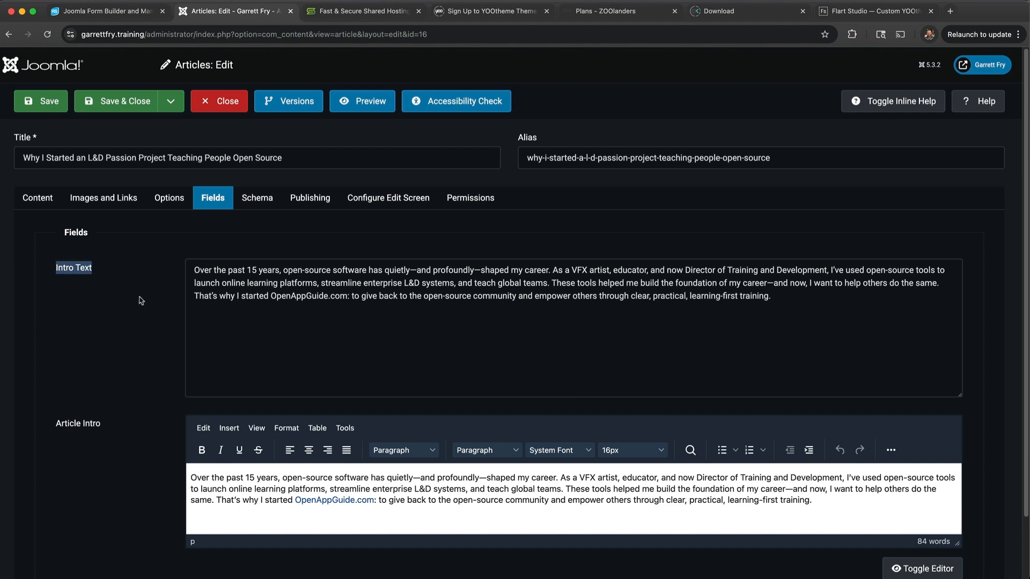
left_click_drag(107, 427, 54, 425)
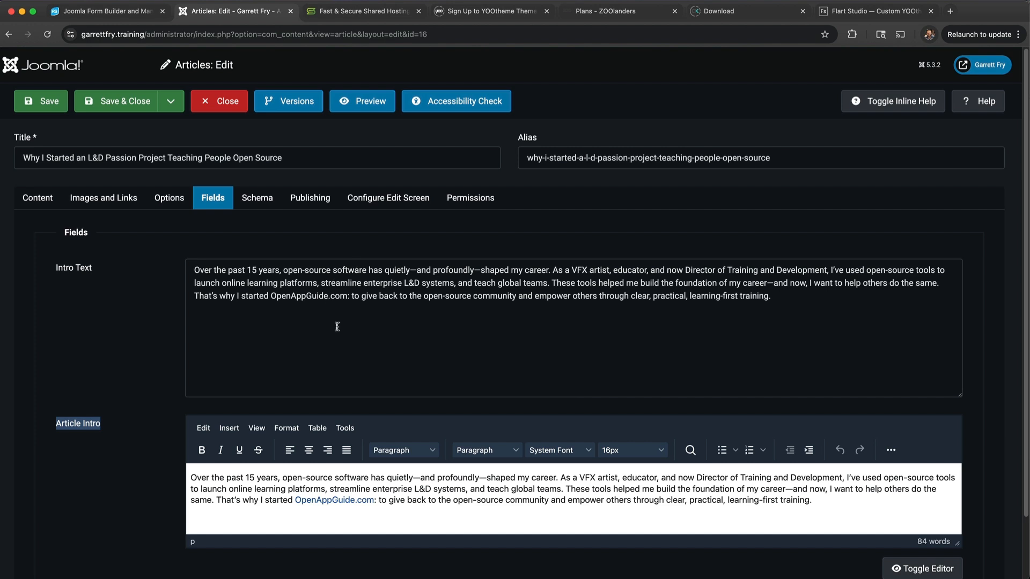
left_click(139, 355)
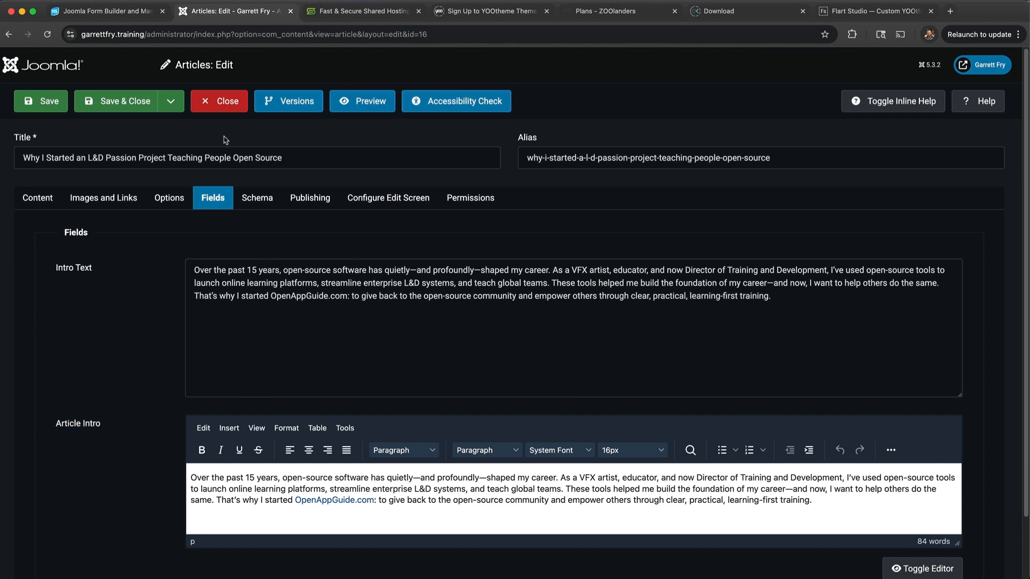
left_click(223, 107)
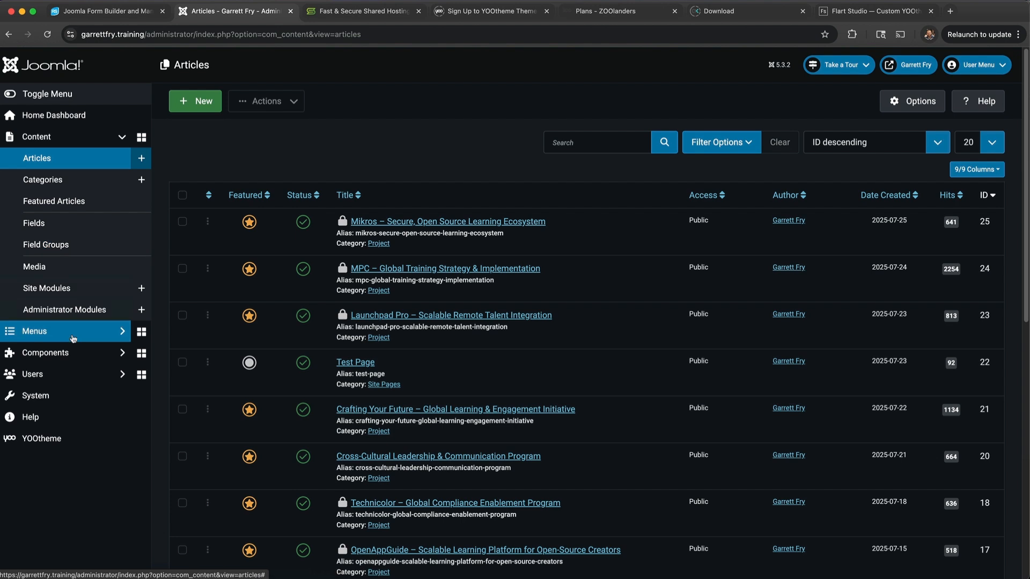
Open the Intro Text field from the article fields list and examine its general settings and category choices.
left_click(56, 230)
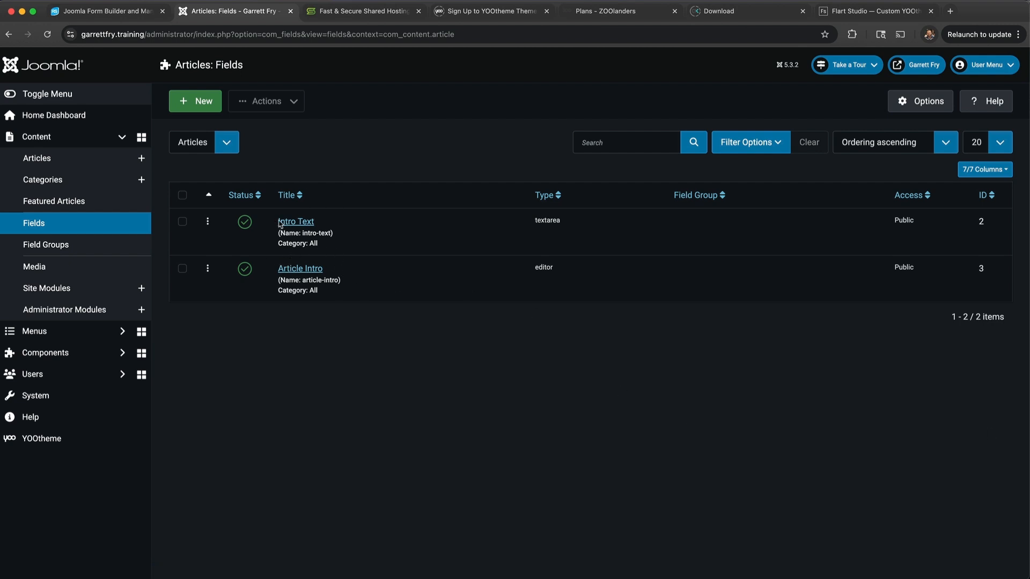
left_click(303, 224)
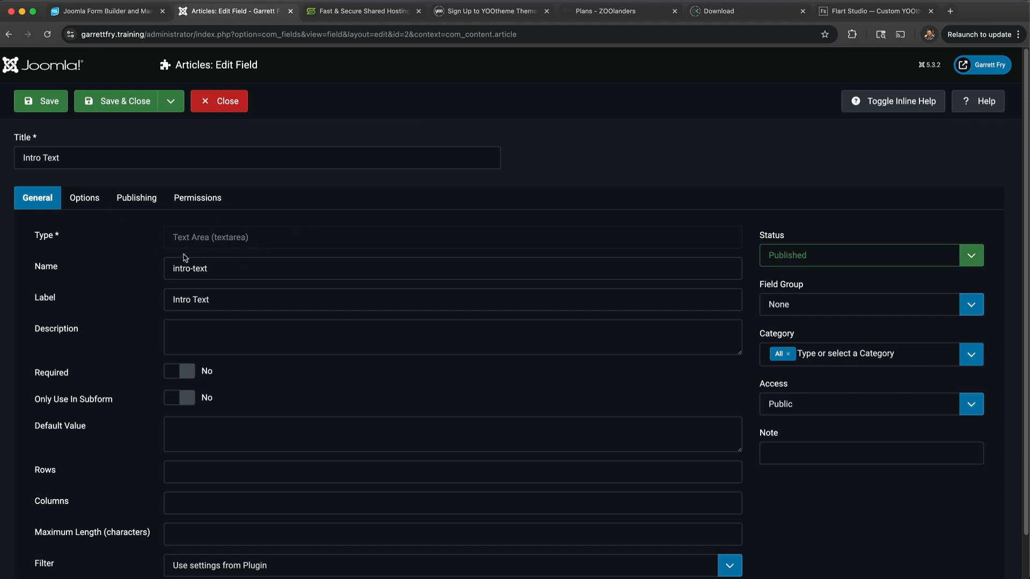
scroll(192, 289, "down", 2)
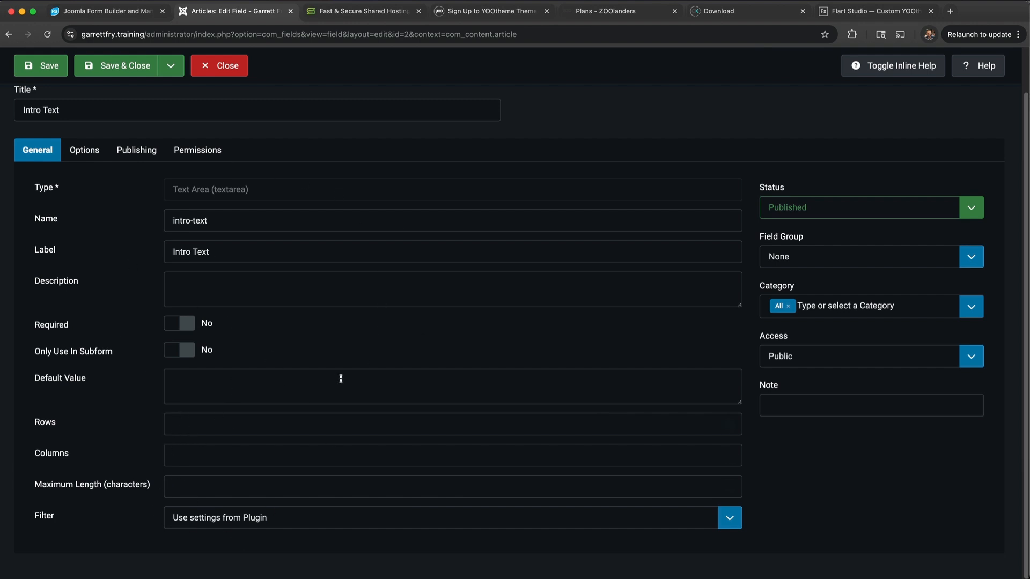
scroll(341, 381, "up", 2)
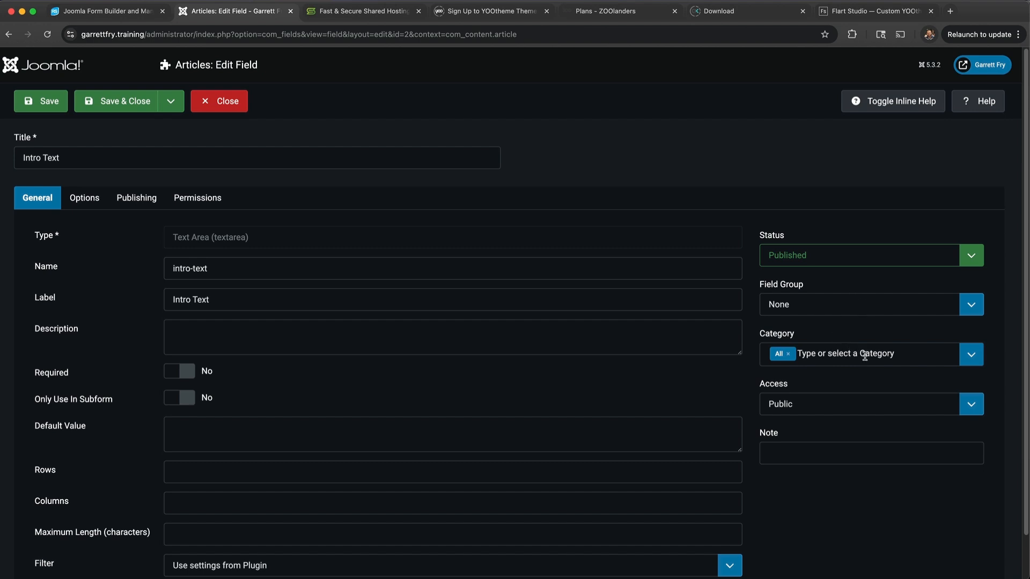
left_click_drag(760, 337, 800, 341)
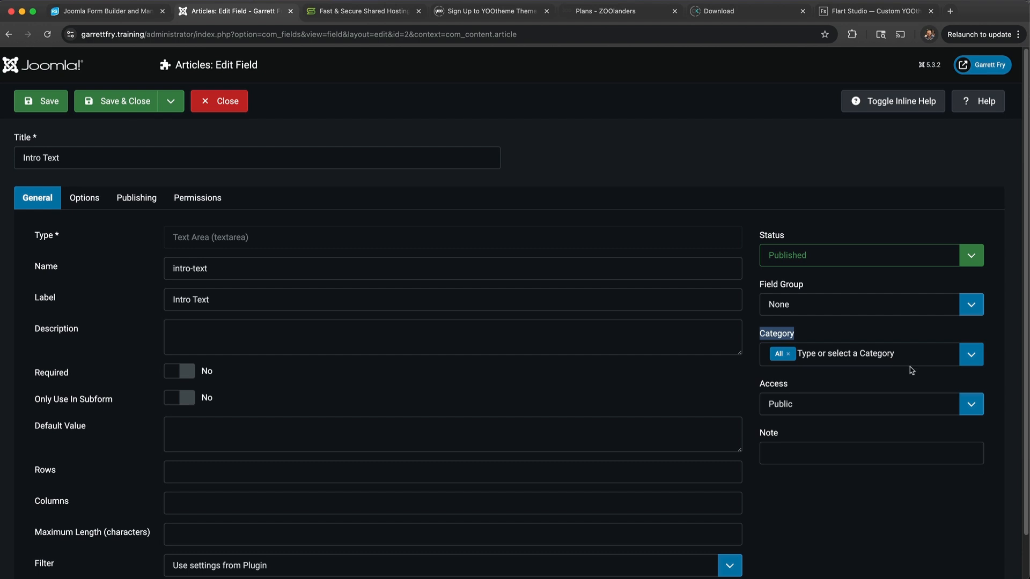
left_click(967, 363)
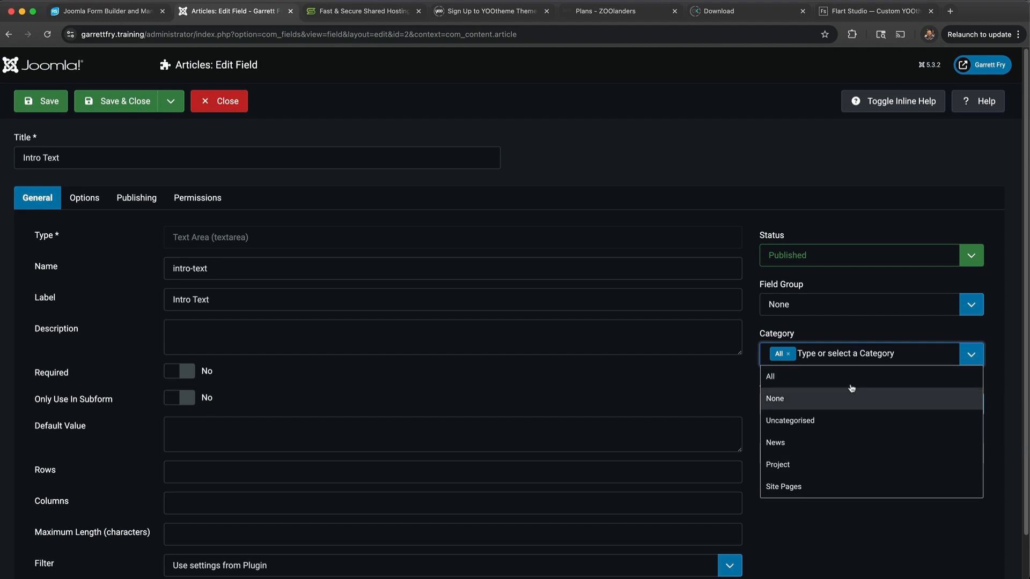
left_click(575, 397)
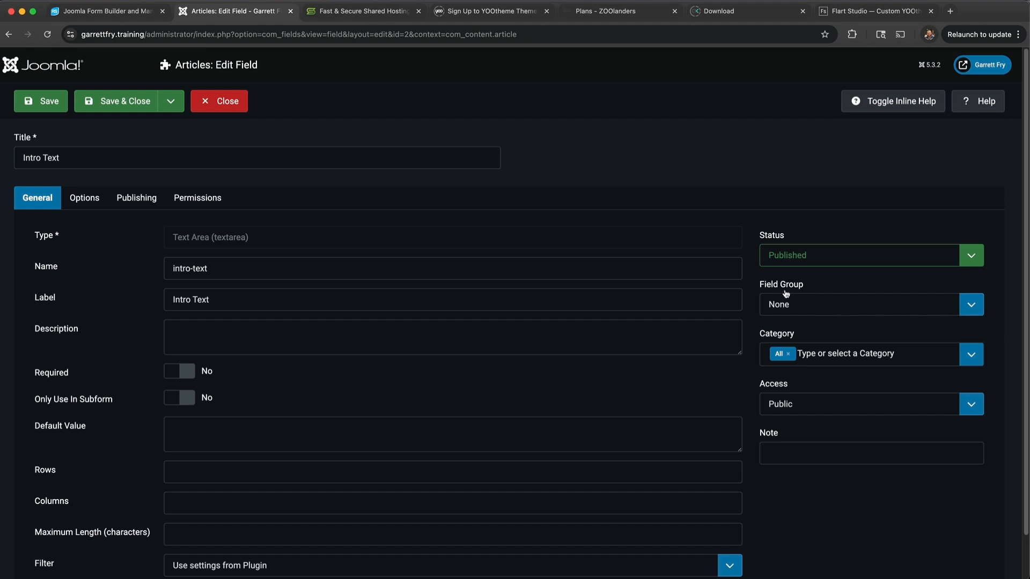
Check the Field Group choices for the Intro Text field, and close the field.
left_click_drag(758, 287, 808, 290)
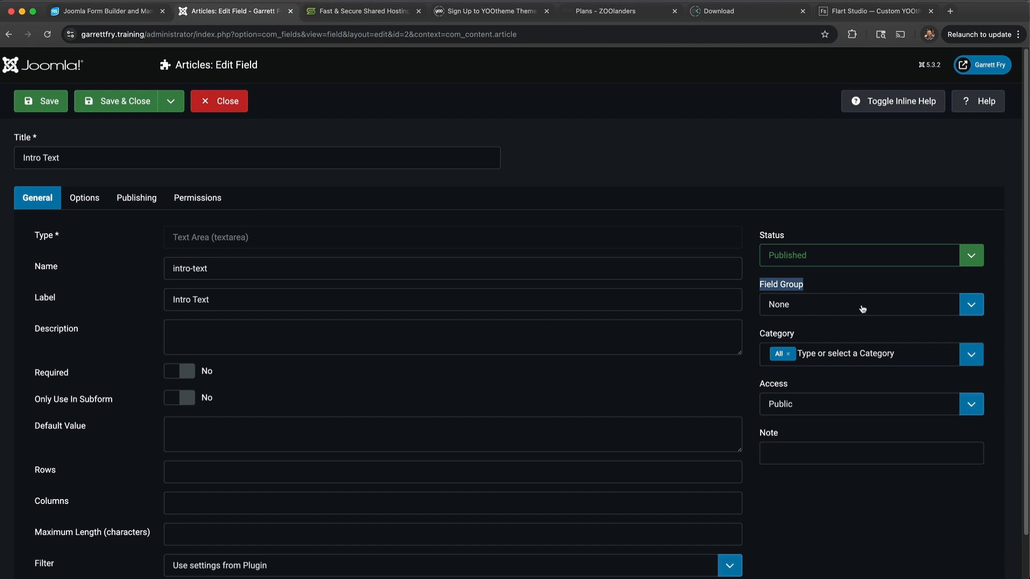
left_click(975, 306)
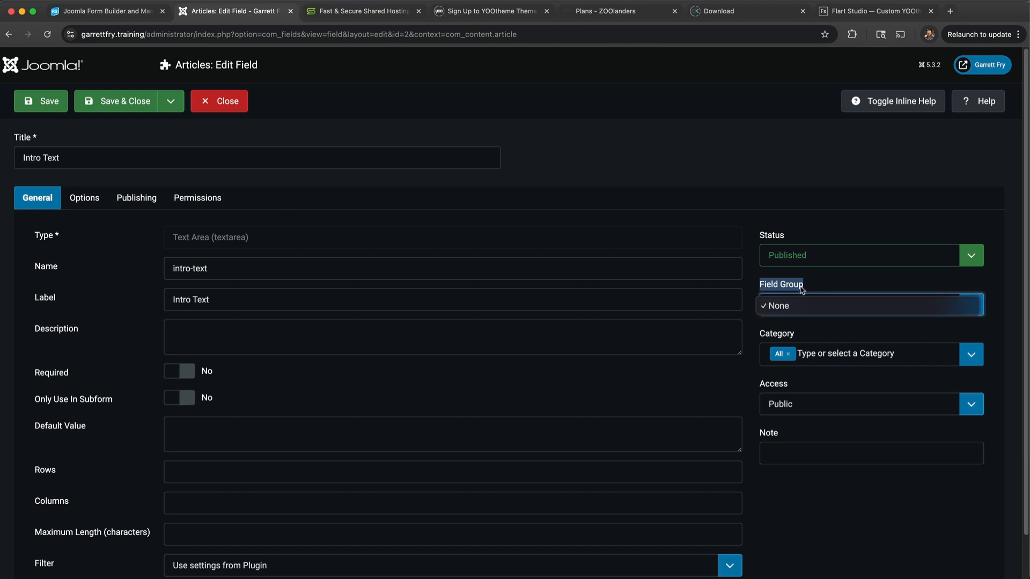
left_click(751, 286)
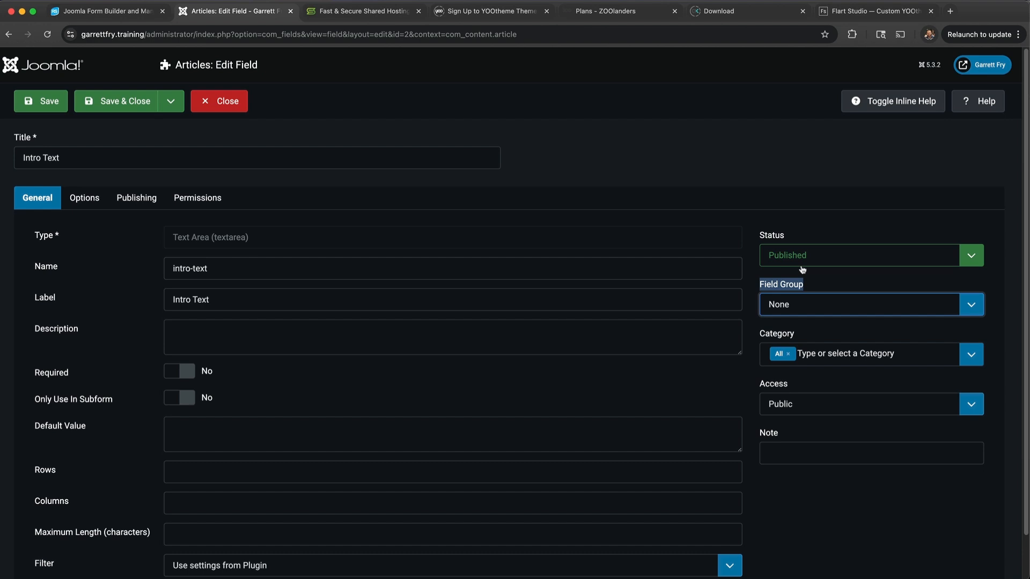
left_click(228, 102)
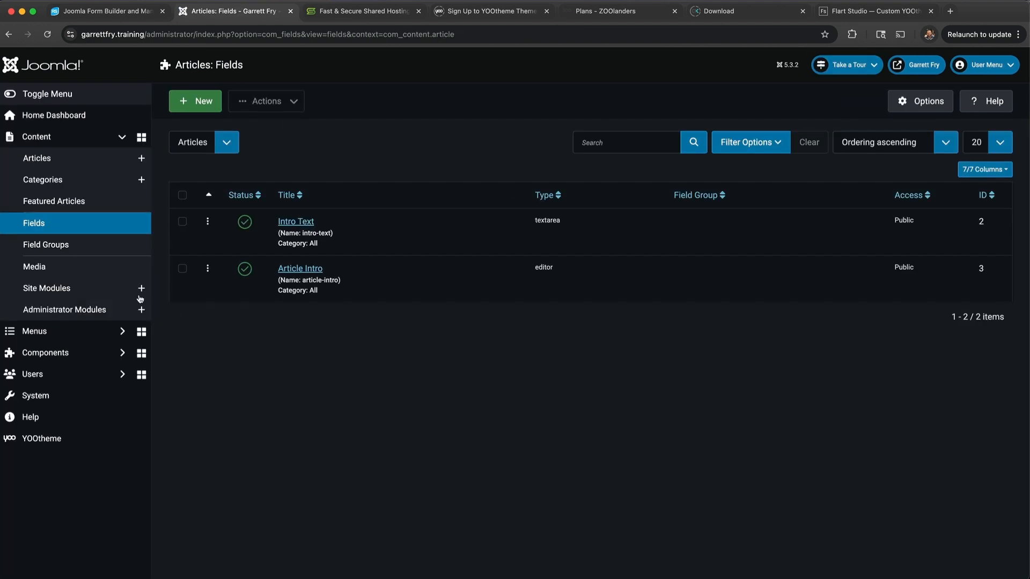
Check the article field groups, examine the field types offered for a new article field, and cancel the new field.
left_click(74, 245)
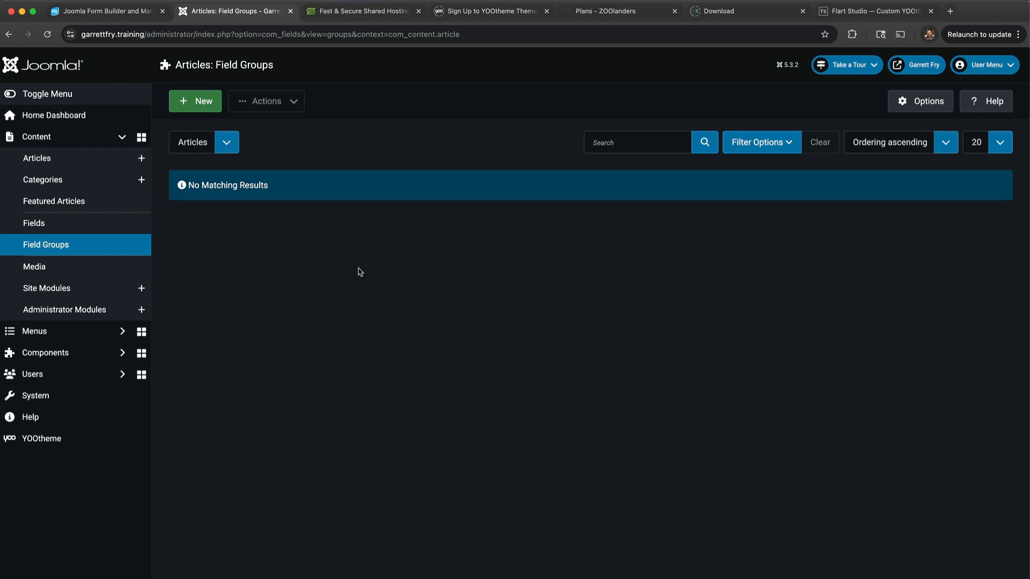
left_click(51, 230)
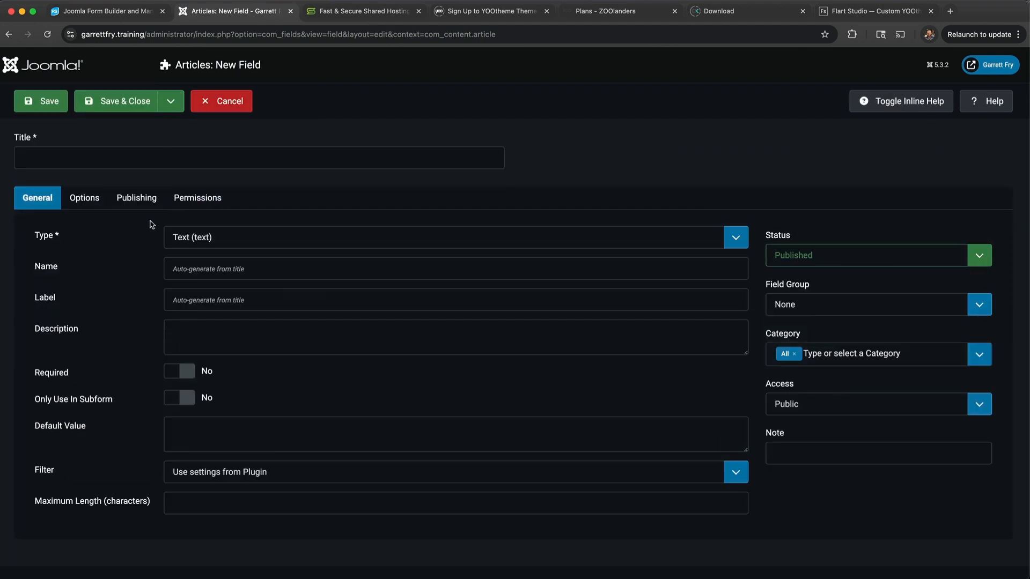
left_click(221, 240)
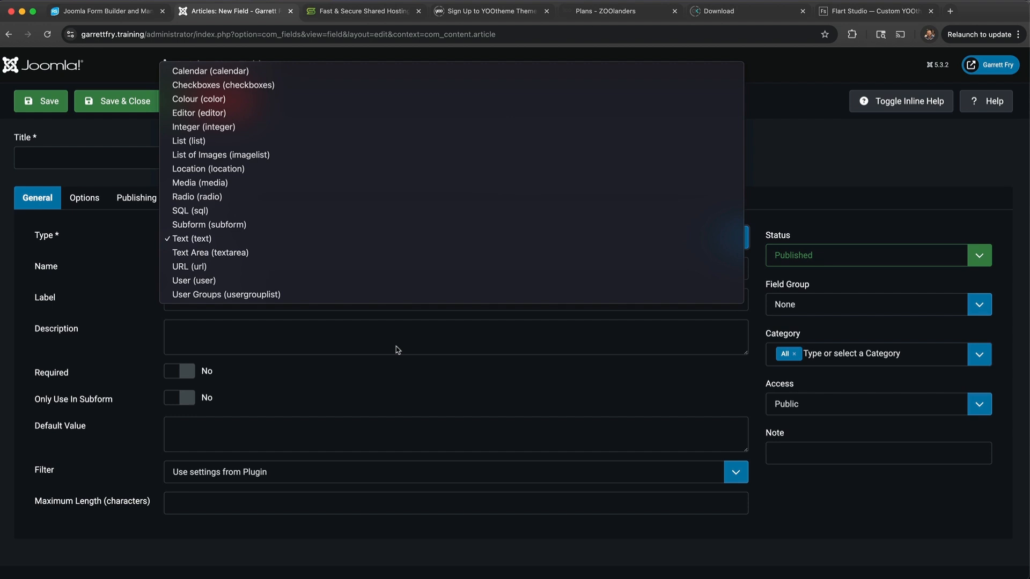
left_click(148, 278)
left_click(230, 102)
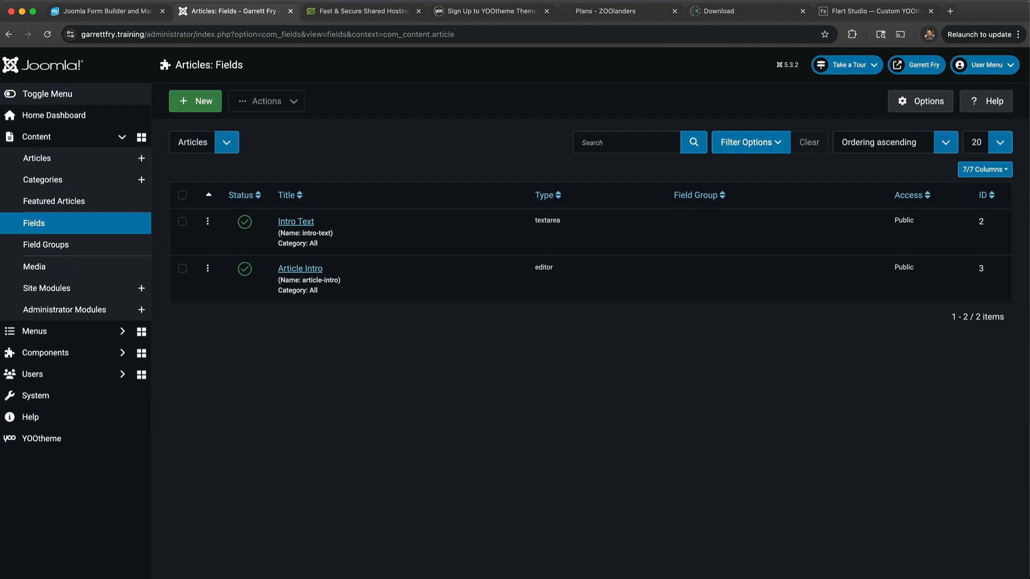
Open Test Page in the YOOtheme page builder.
left_click(75, 439)
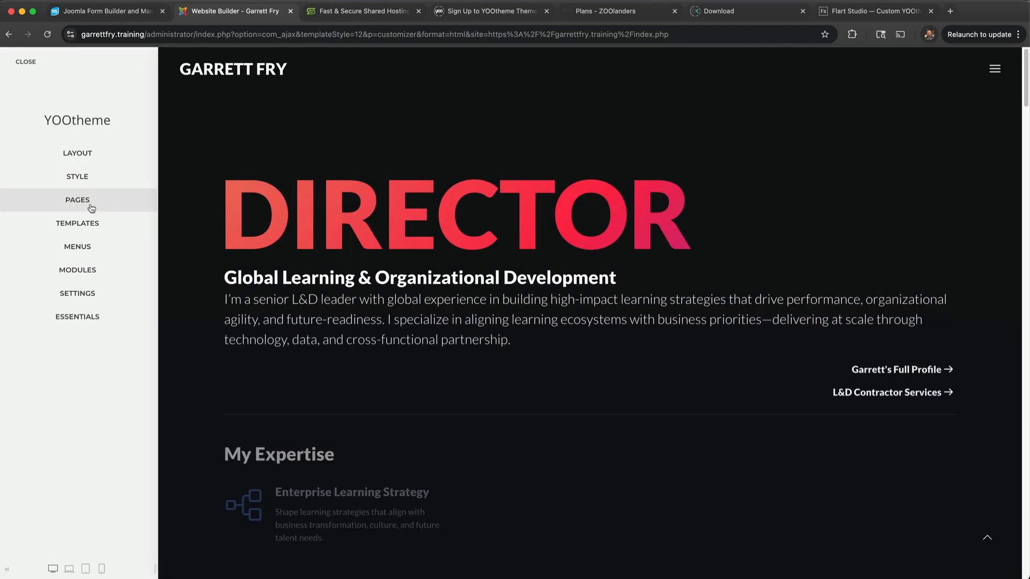
left_click(92, 209)
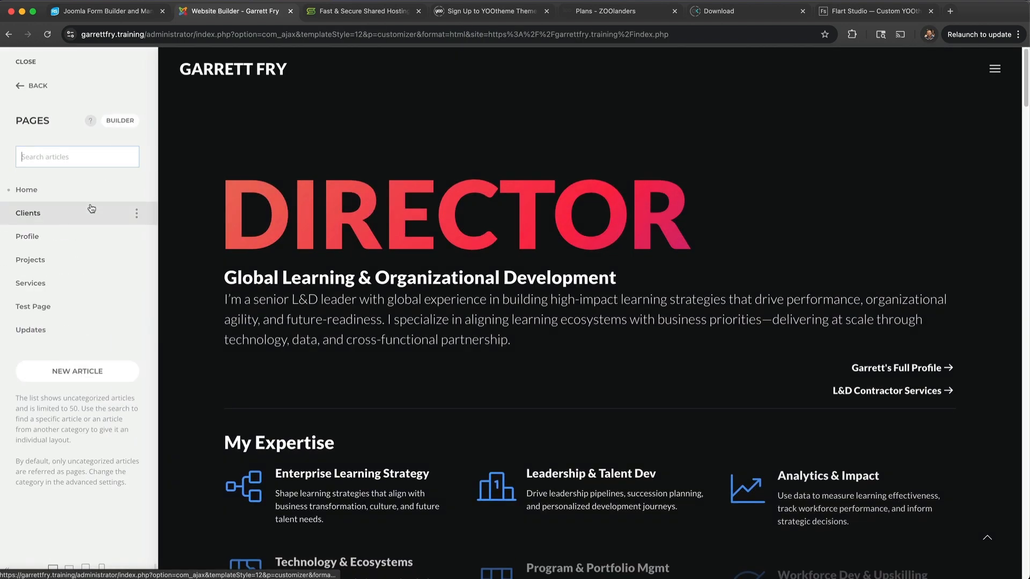
left_click(52, 308)
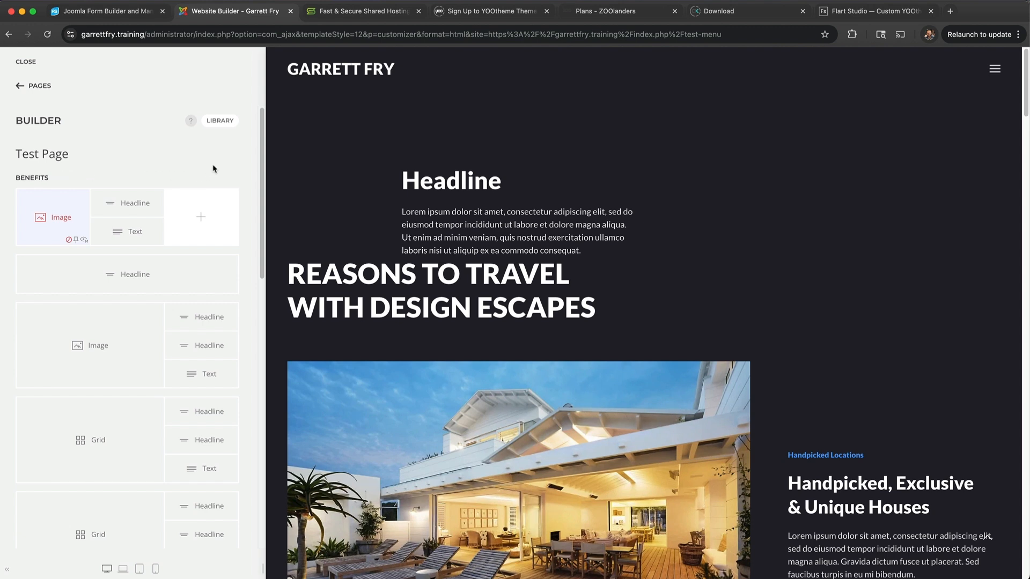
Add a new section at the start of Test Page, above the Benefits section, and insert a Grid element in it.
scroll(234, 338, "down", 10)
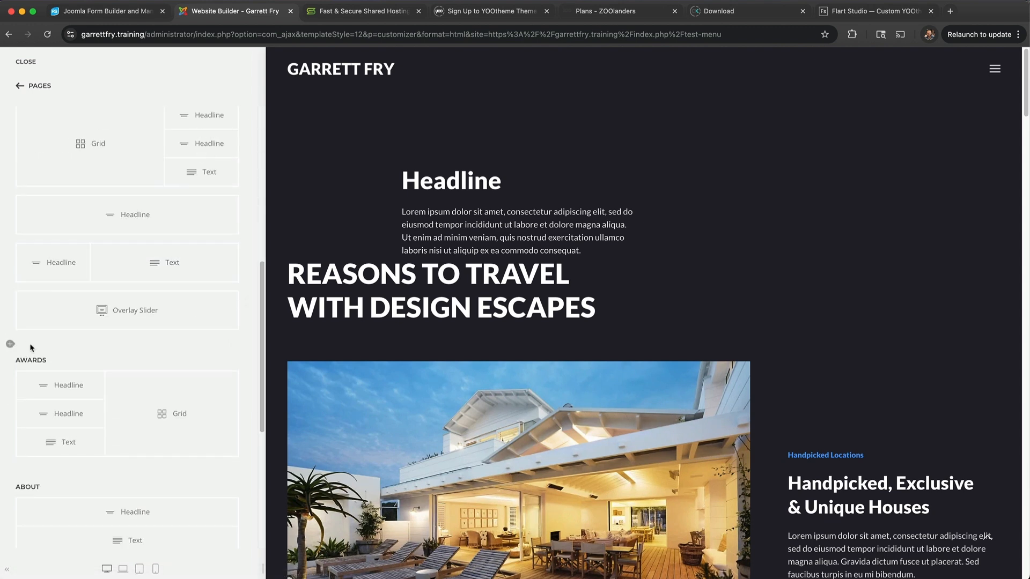
left_click(10, 345)
left_click_drag(28, 361, 54, 188)
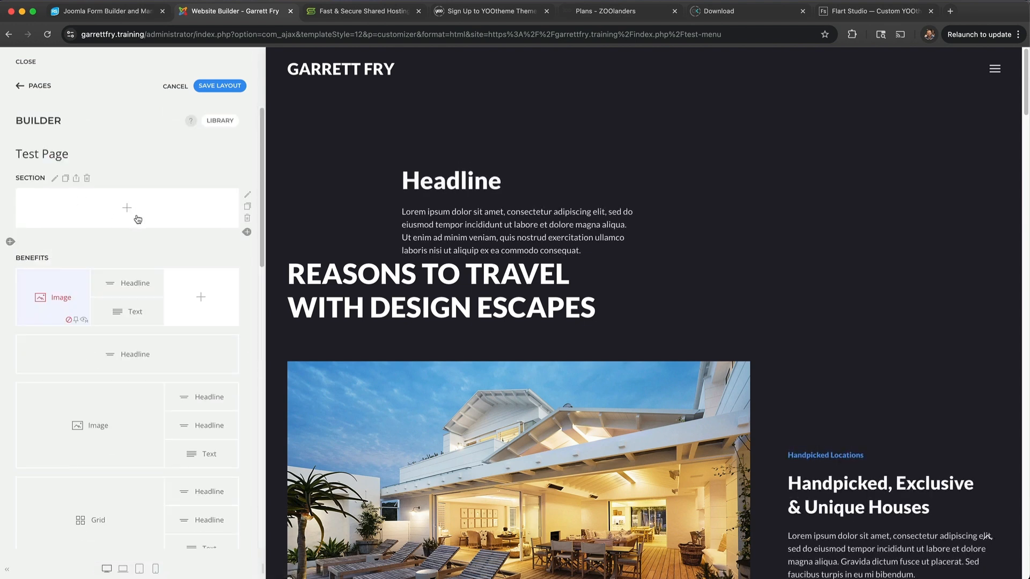
left_click(129, 209)
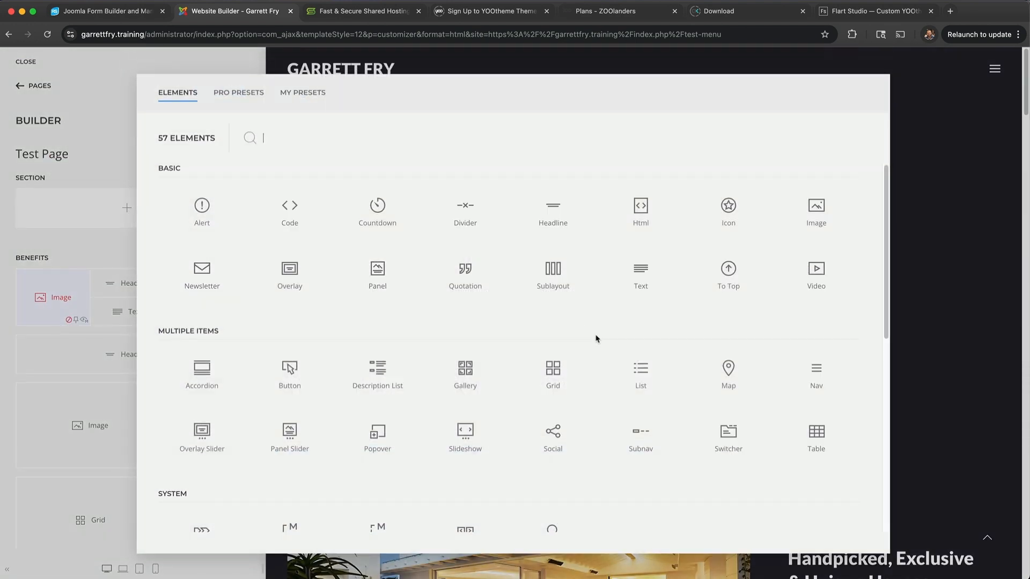
left_click(557, 377)
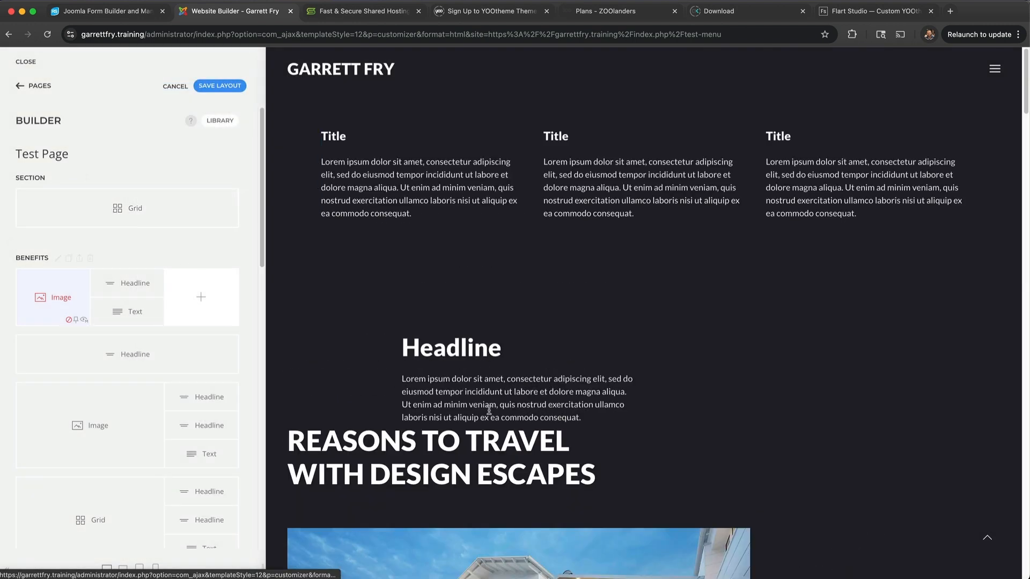
Add an item to the new grid and look over its content fields.
left_click(159, 219)
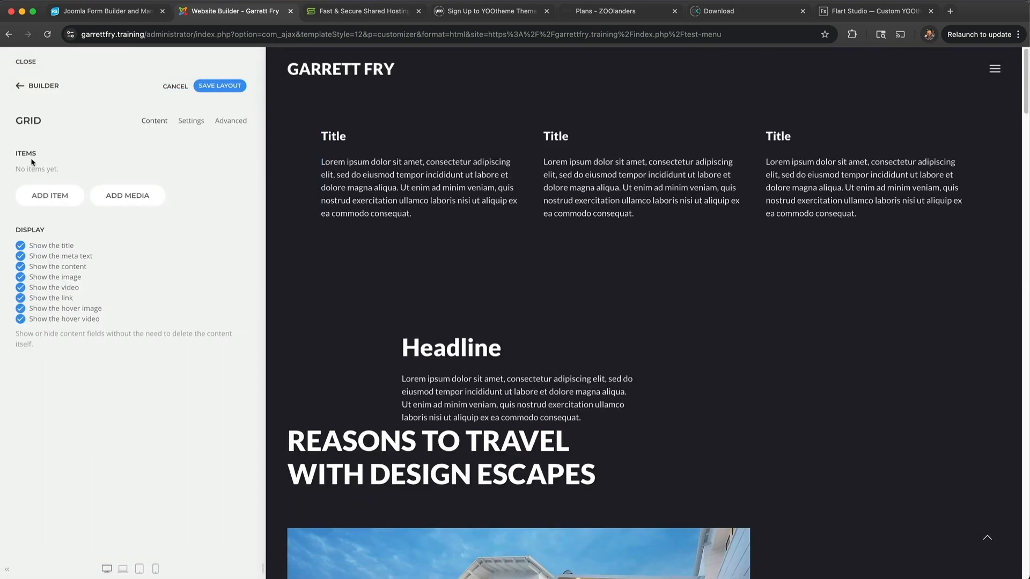
left_click(55, 198)
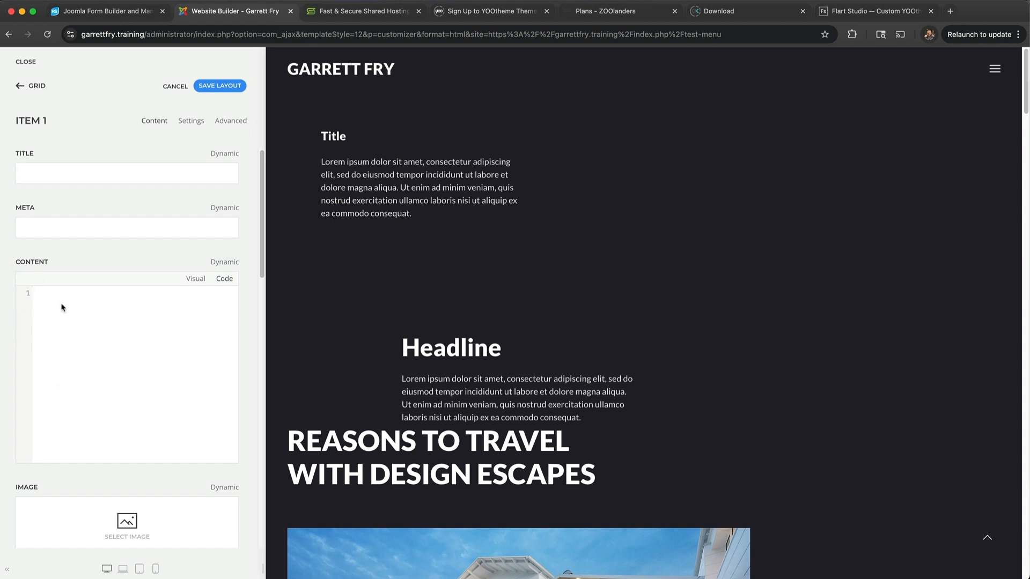
scroll(62, 308, "down", 4)
scroll(50, 349, "up", 4)
Fill the grid item's title and meta with "sdfgsdfg" and its content with "sdfgsdfgsdfg".
left_click(87, 176)
type("sdfgsdfg")
left_click(100, 226)
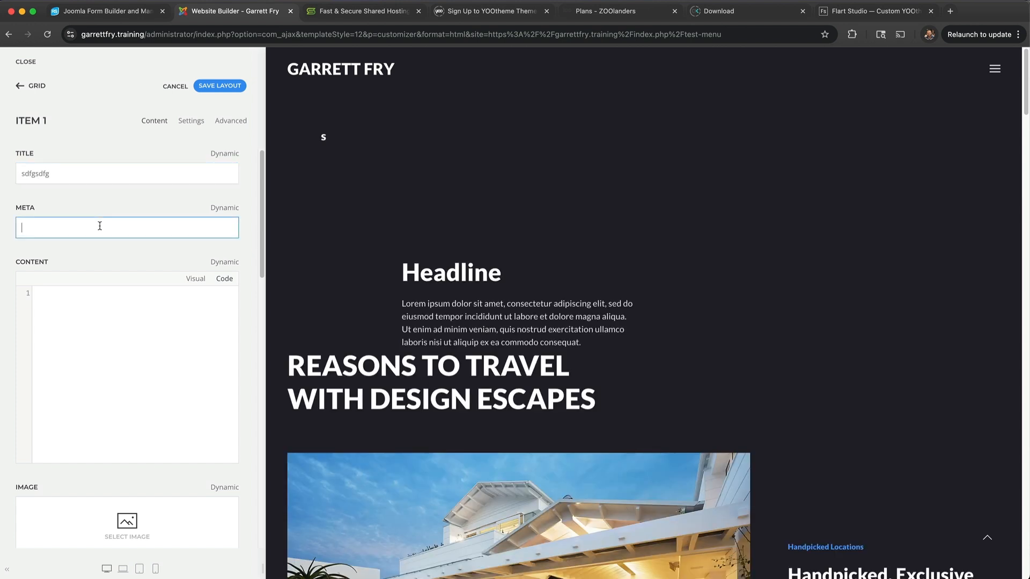
type("sdfgsdfg")
left_click(99, 347)
type("sdfgsdfgsdfg")
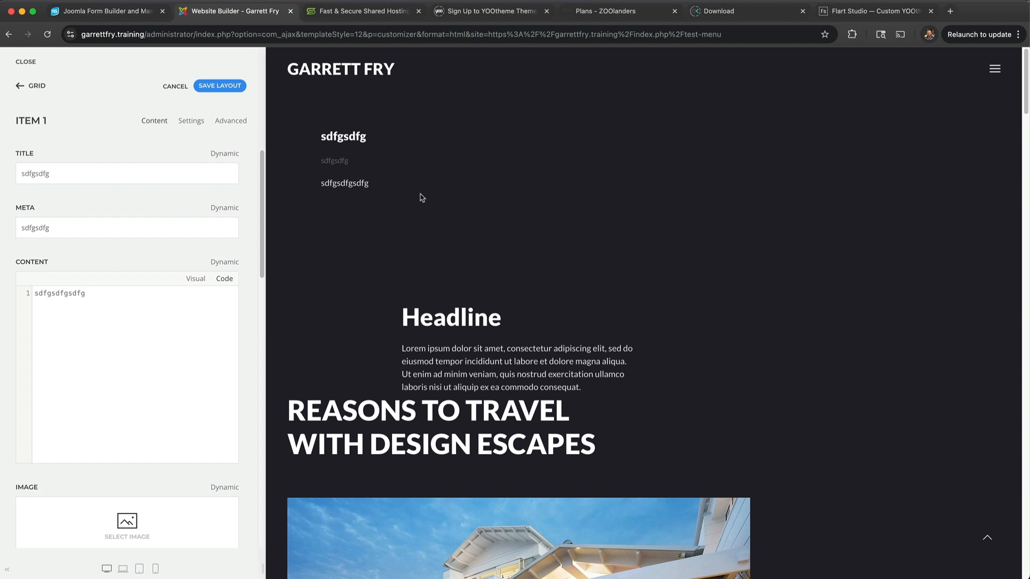
Clear the placeholder text from the grid item's title, meta and content.
double_click(66, 172)
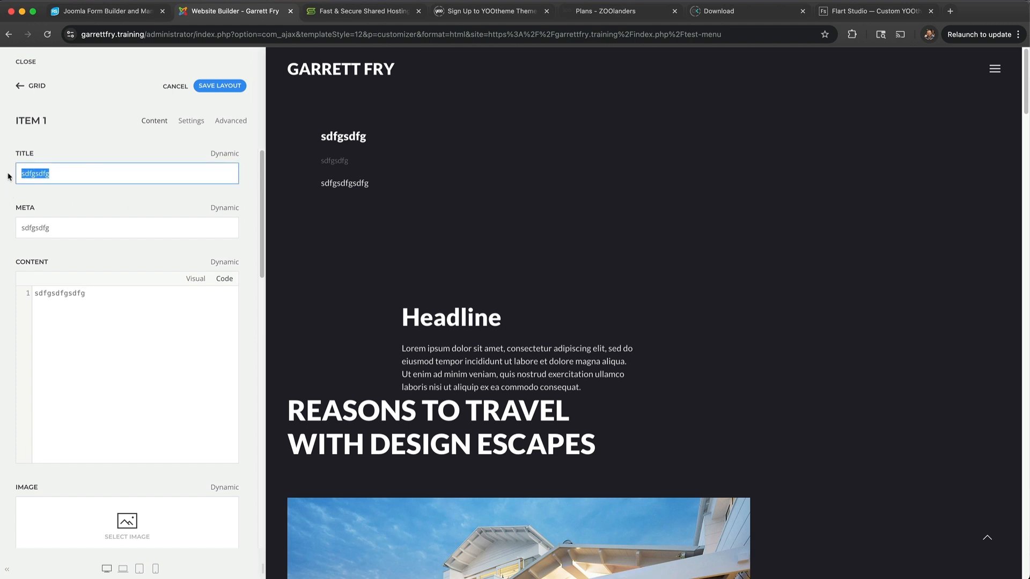
key("BackSpace")
double_click(63, 227)
key("BackSpace")
double_click(70, 299)
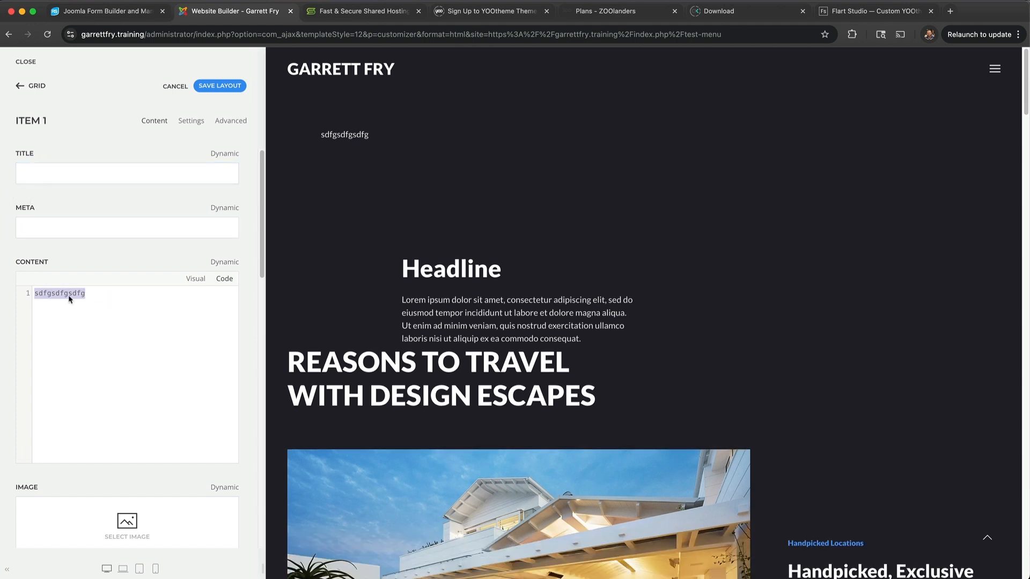
key("BackSpace")
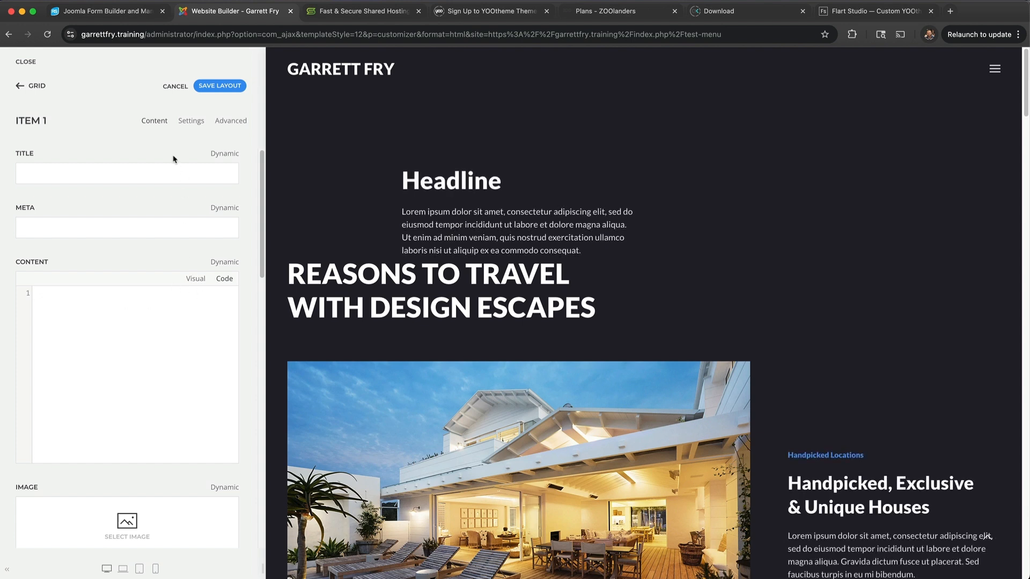
Set the grid item's dynamic content source to the current page's Article.
left_click(224, 125)
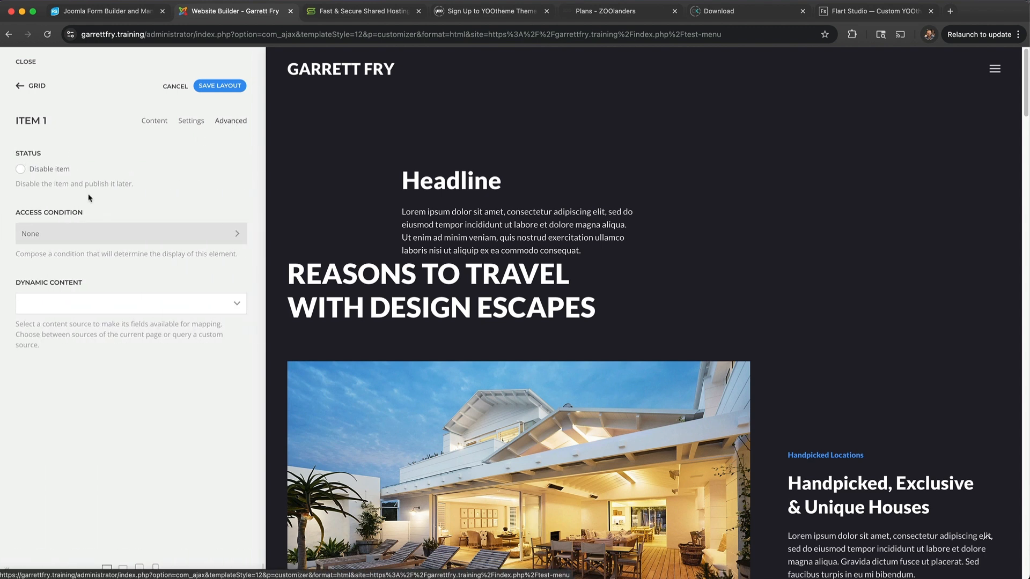
left_click_drag(13, 287, 78, 282)
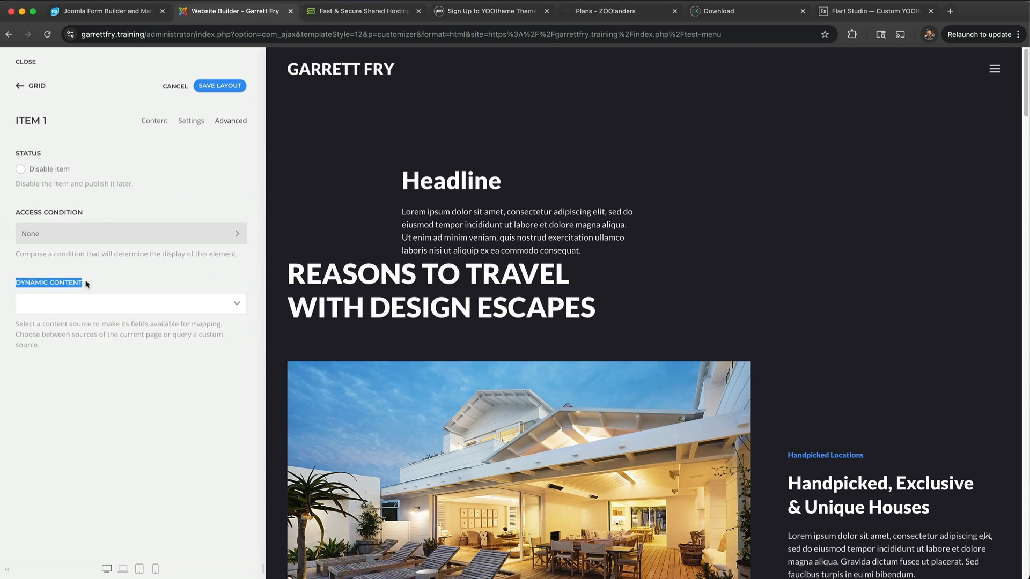
left_click(127, 304)
scroll(162, 262, "down", 1)
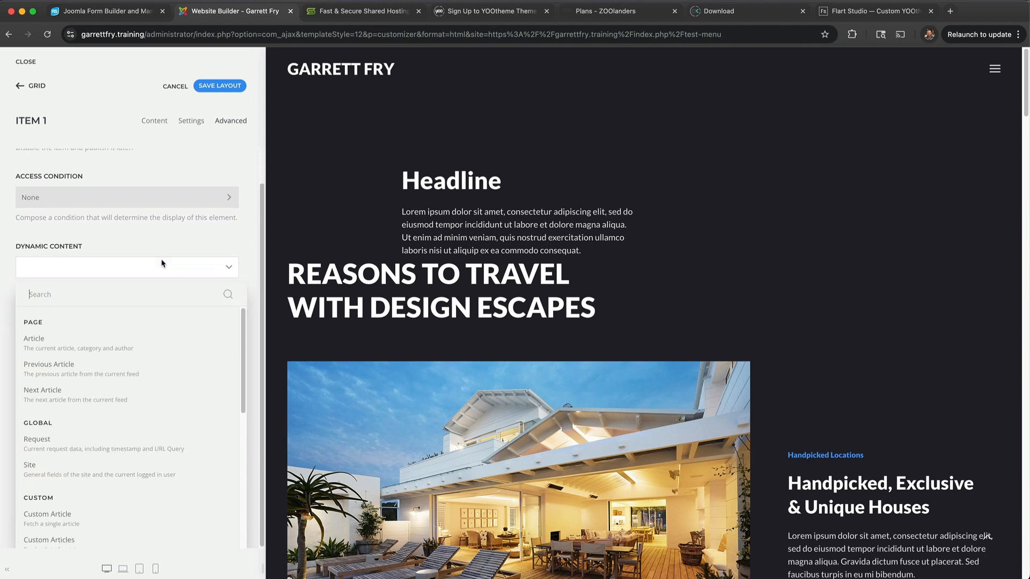
scroll(139, 364, "down", 3)
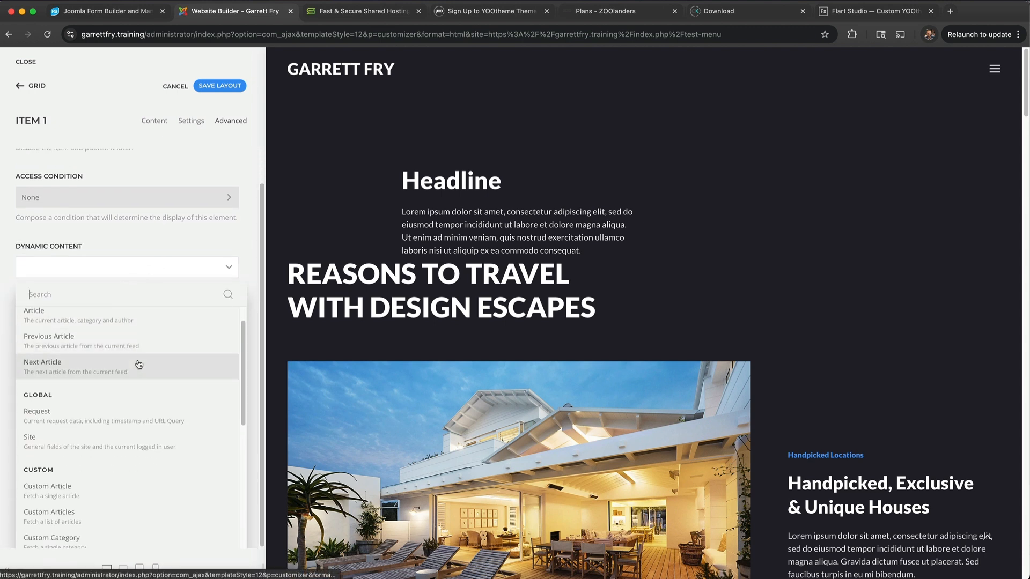
scroll(139, 364, "down", 5)
scroll(138, 365, "up", 8)
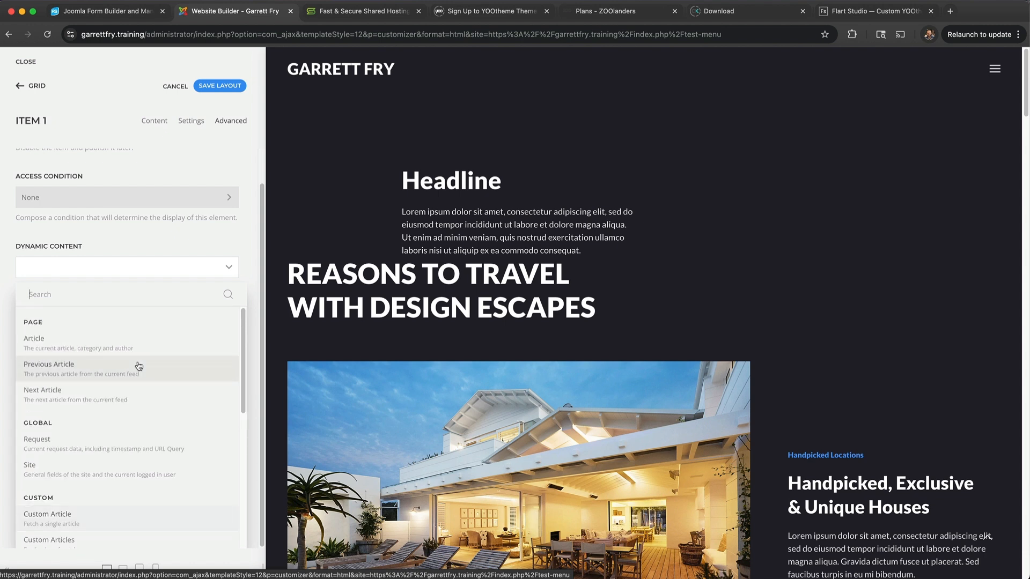
left_click(44, 349)
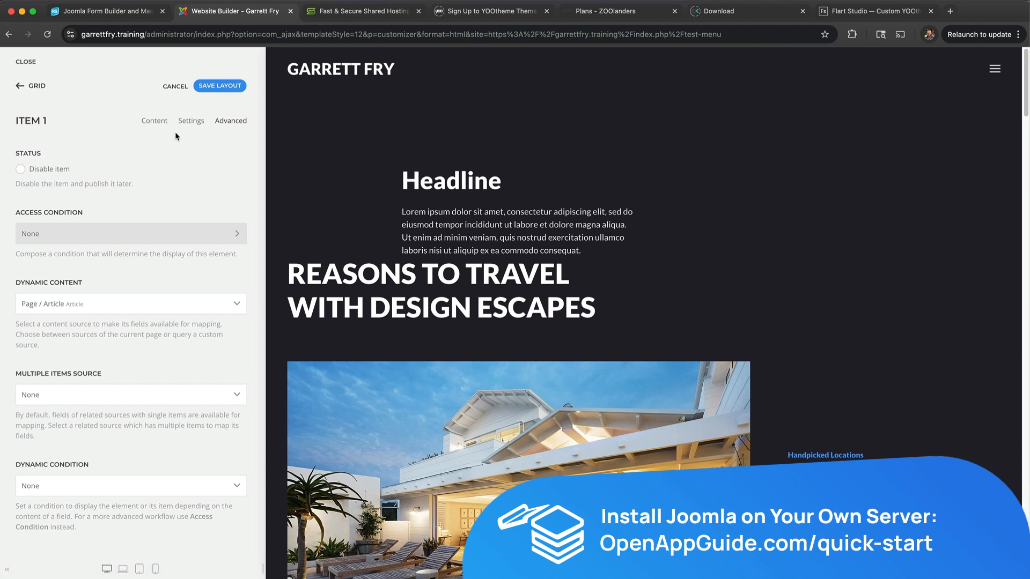
Open the dynamic options for the grid item's title, choose the inherited Page/Article node and look through its article and custom fields.
left_click(154, 121)
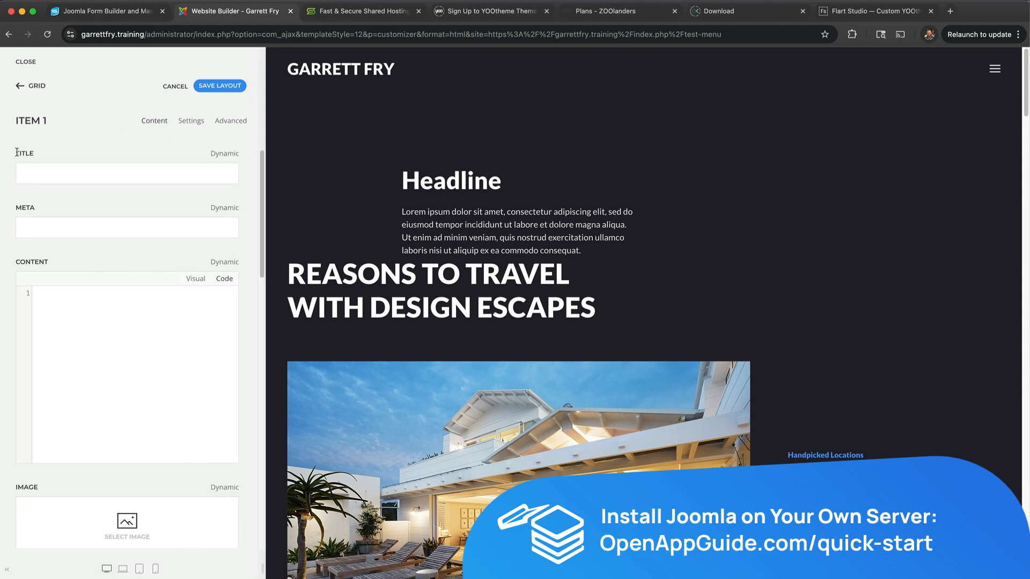
left_click_drag(17, 152, 49, 157)
left_click(229, 142)
left_click(222, 155)
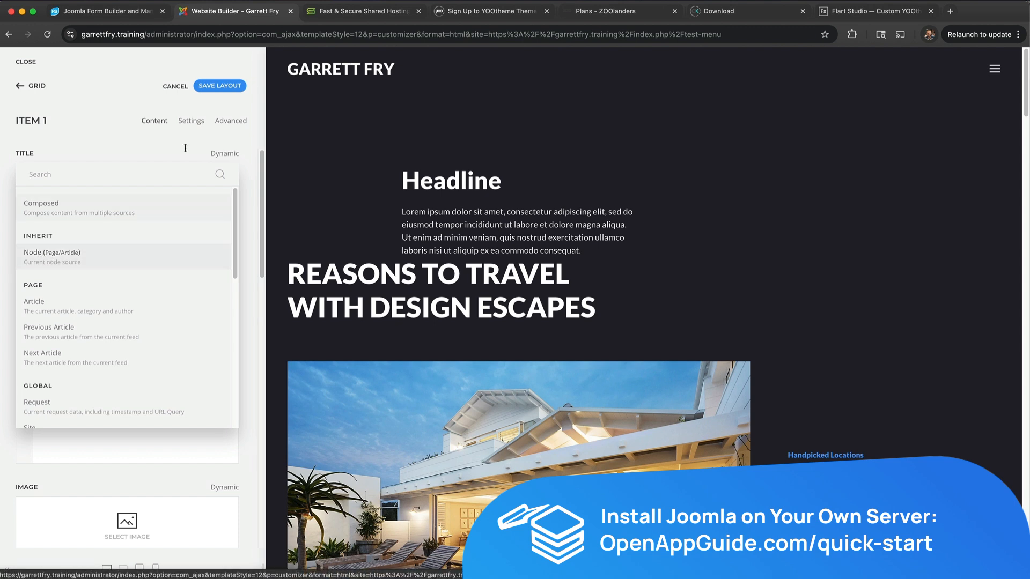
left_click(36, 263)
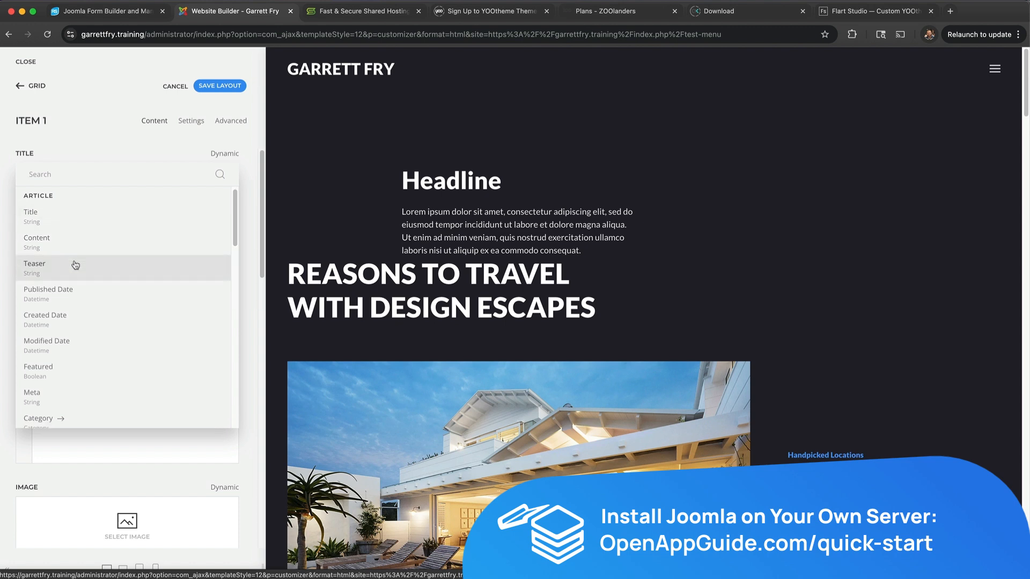
scroll(75, 264, "down", 10)
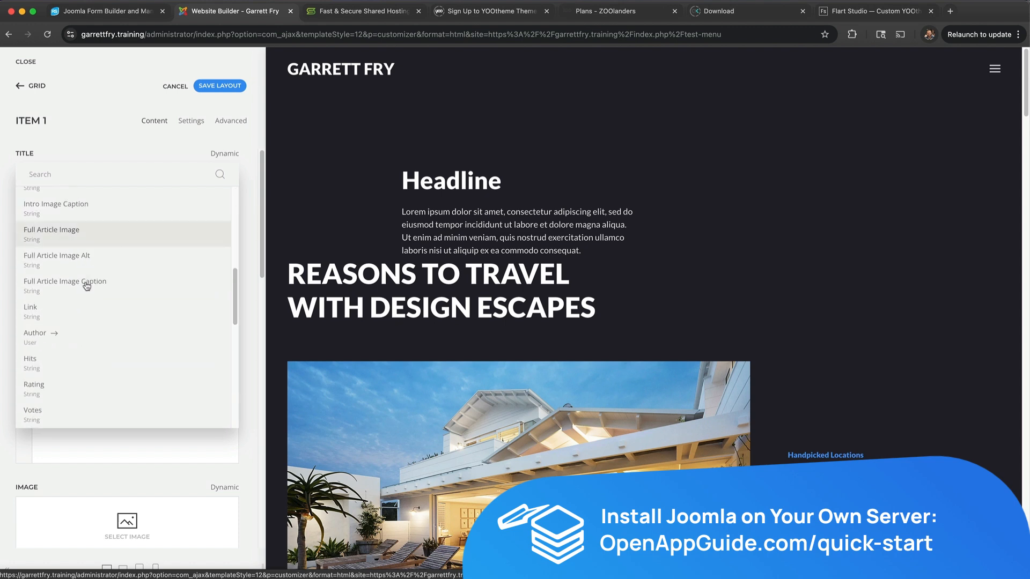
scroll(87, 286, "down", 10)
scroll(87, 286, "up", 12)
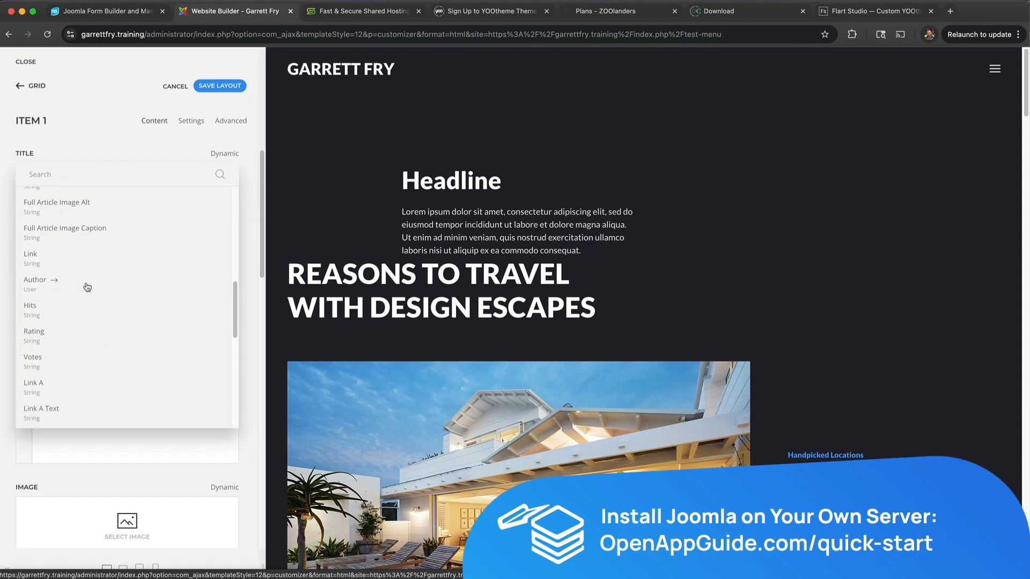
scroll(86, 283, "up", 8)
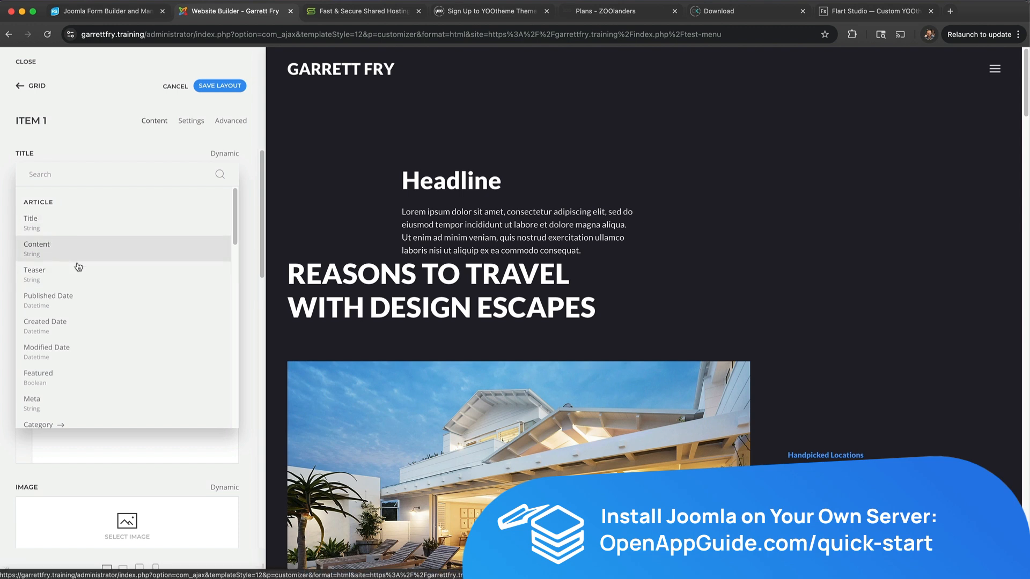
scroll(83, 306, "down", 5)
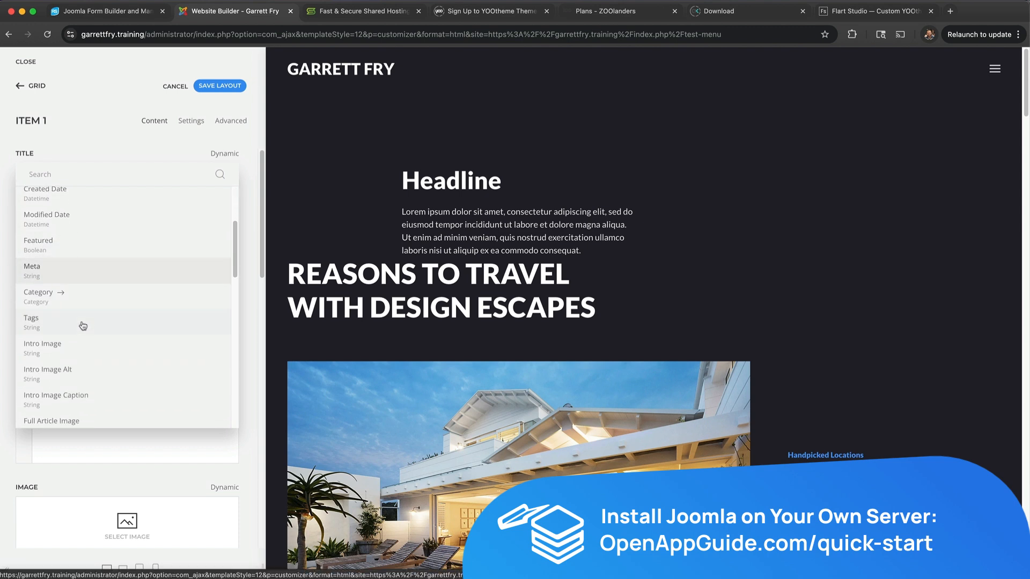
scroll(64, 329, "down", 1)
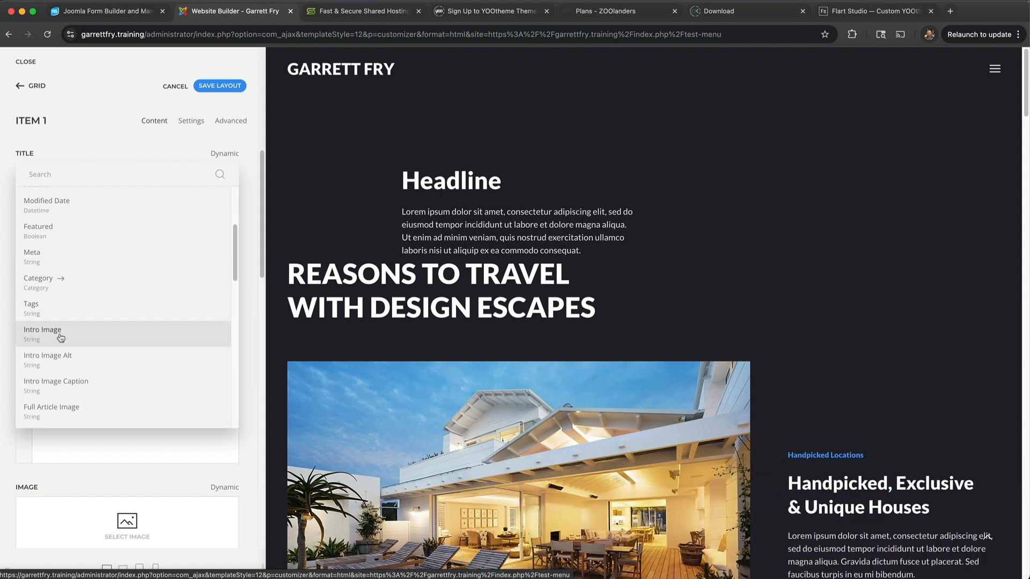
scroll(63, 344, "down", 4)
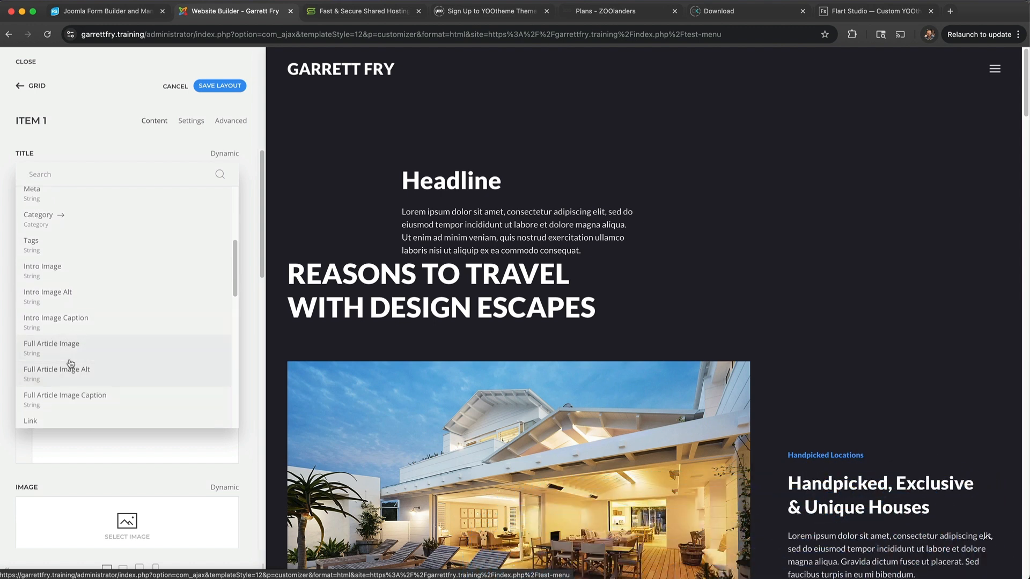
scroll(70, 363, "down", 15)
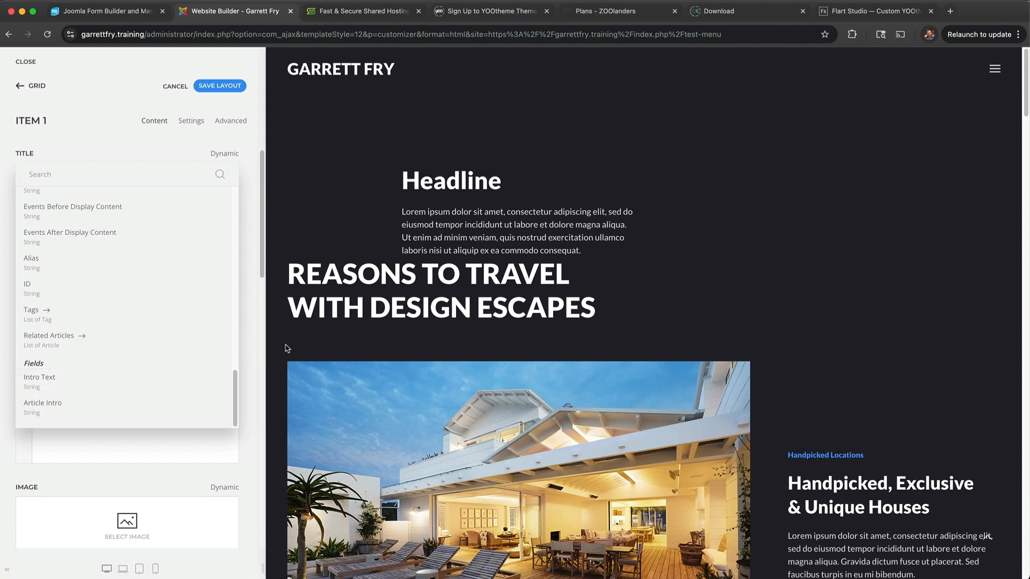
Map the grid item's title to the article's Title field and check it in the page preview.
scroll(111, 345, "up", 10)
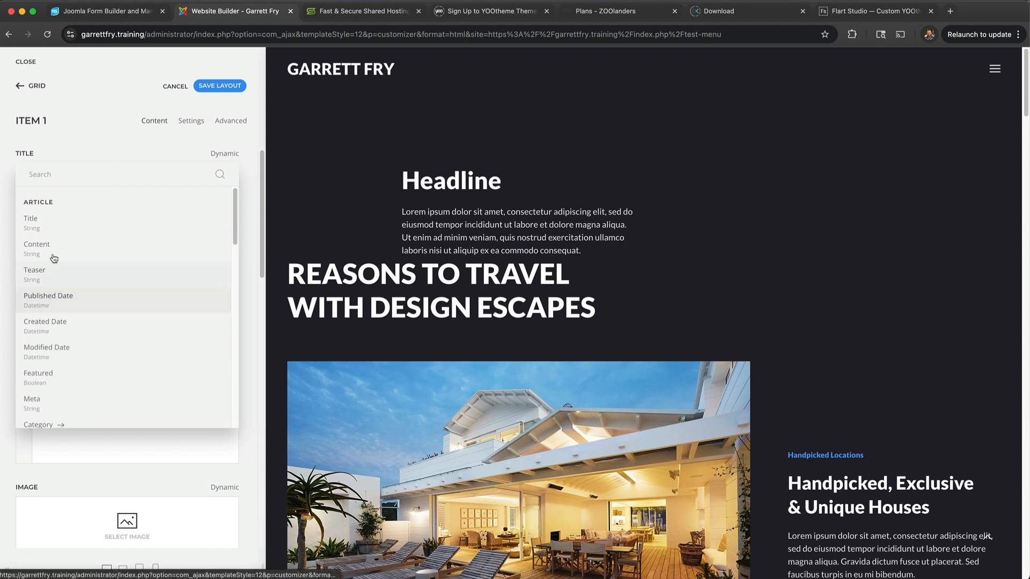
left_click(37, 223)
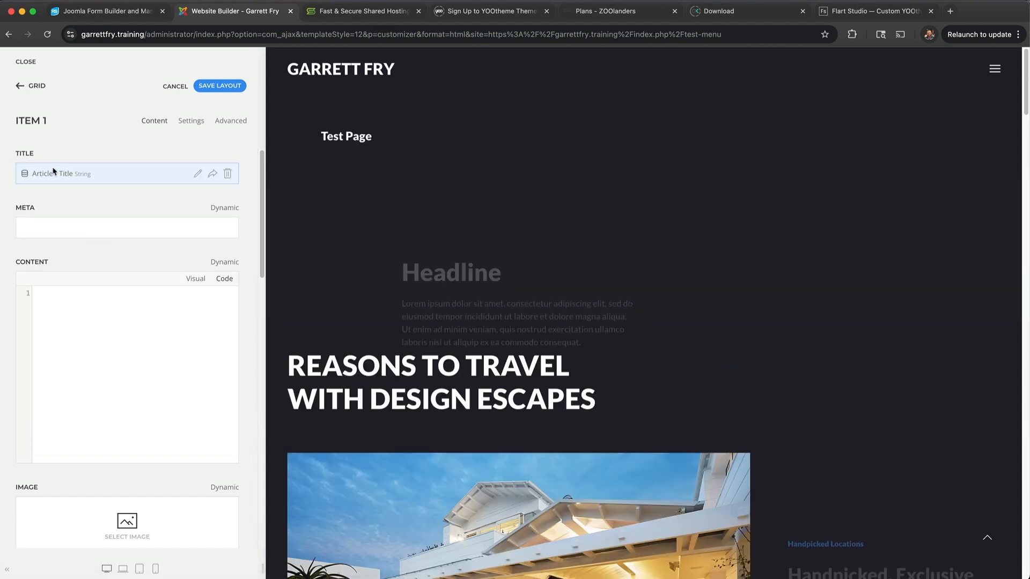
left_click_drag(374, 139, 310, 138)
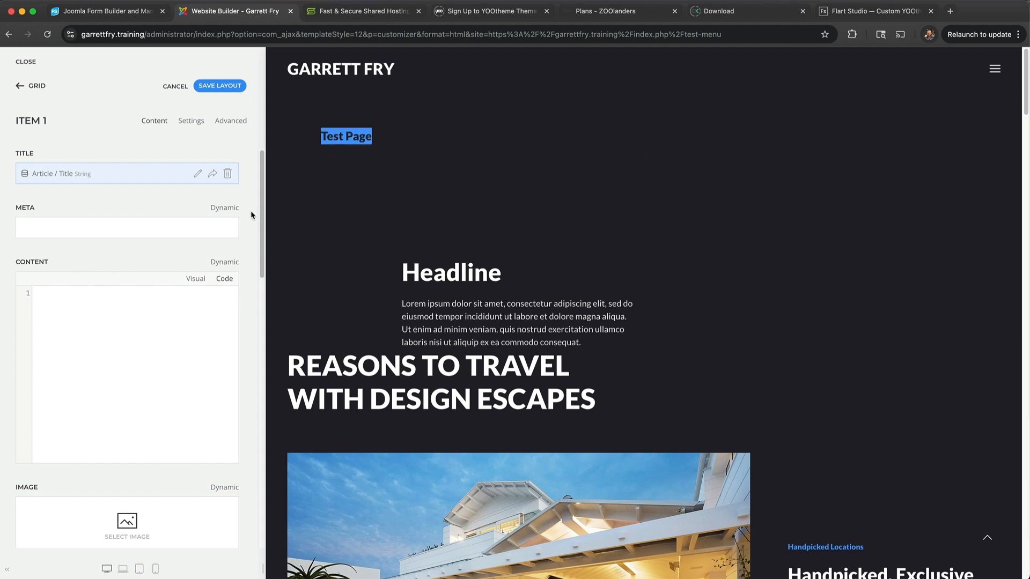
Map the grid item's meta to the Published Date field of the inherited article node and check it in the preview.
left_click(223, 208)
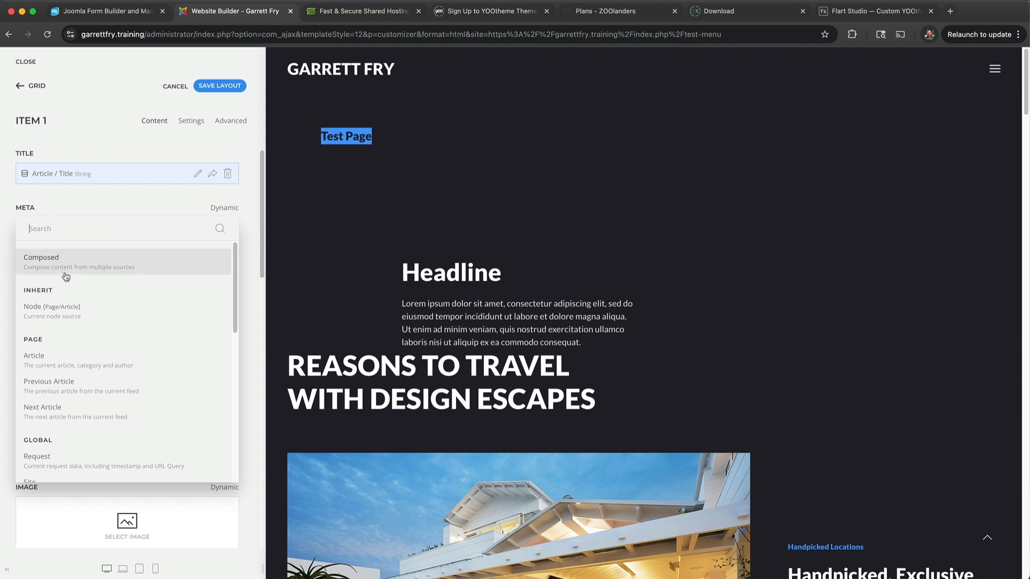
left_click(48, 311)
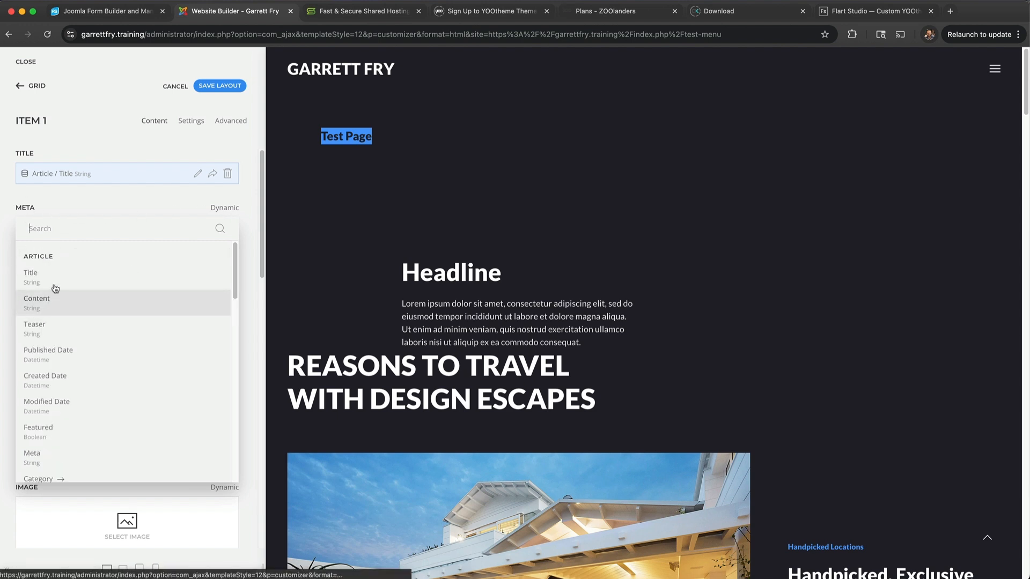
scroll(116, 320, "down", 1)
left_click(102, 327)
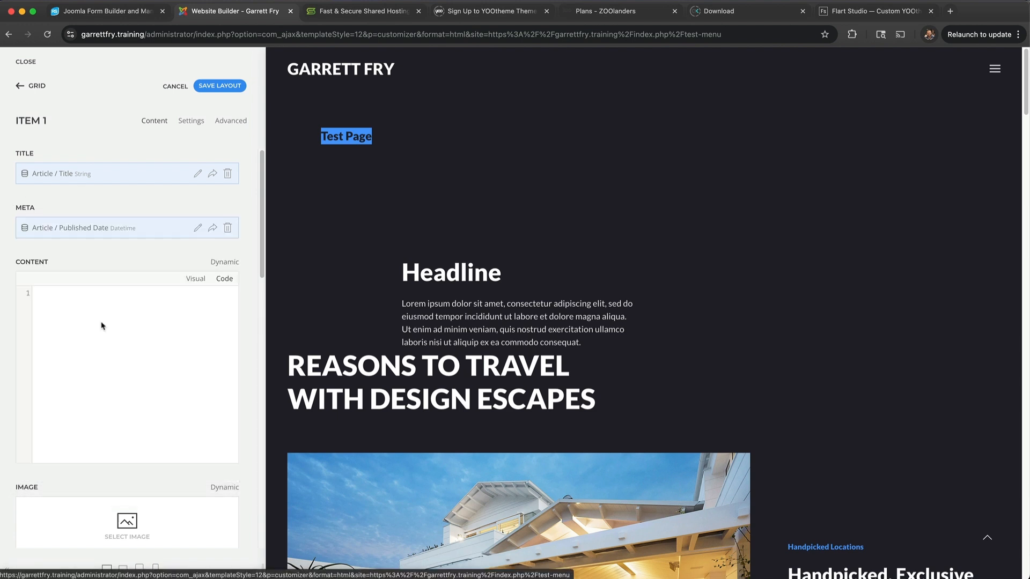
left_click_drag(322, 160, 364, 162)
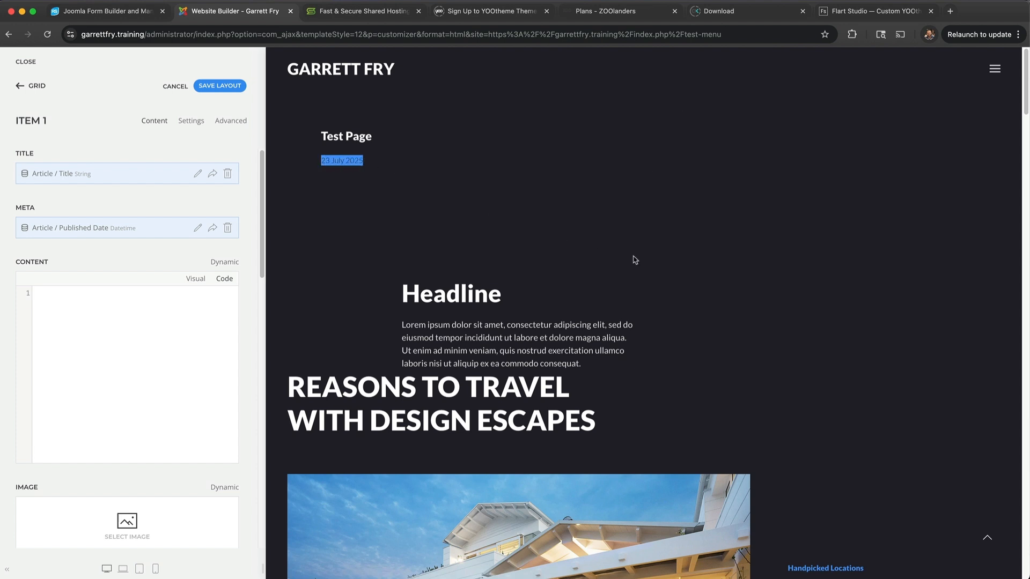
Map the grid item's content to the Title of the inherited article's Category and check it in the preview.
left_click(218, 262)
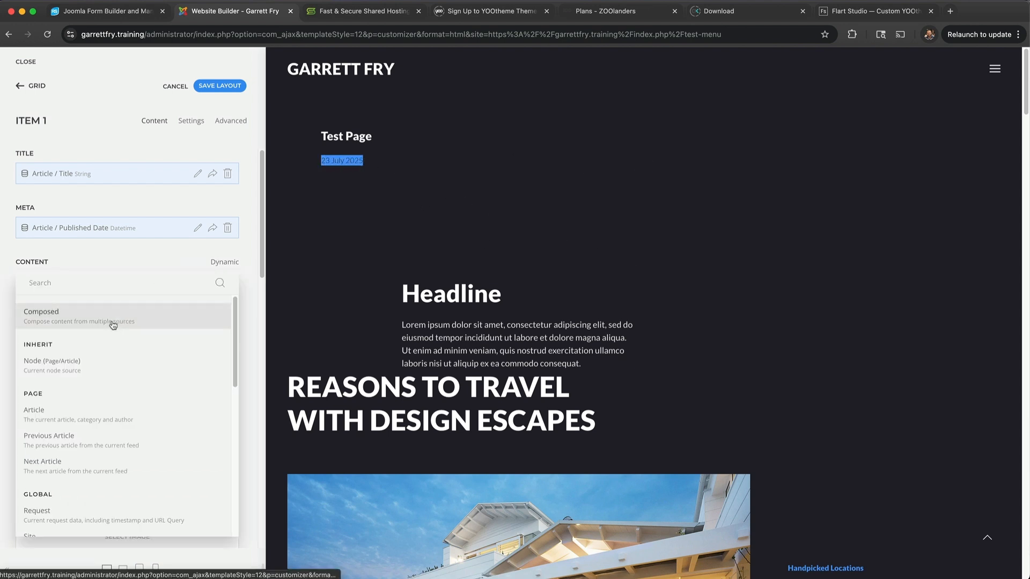
left_click(109, 363)
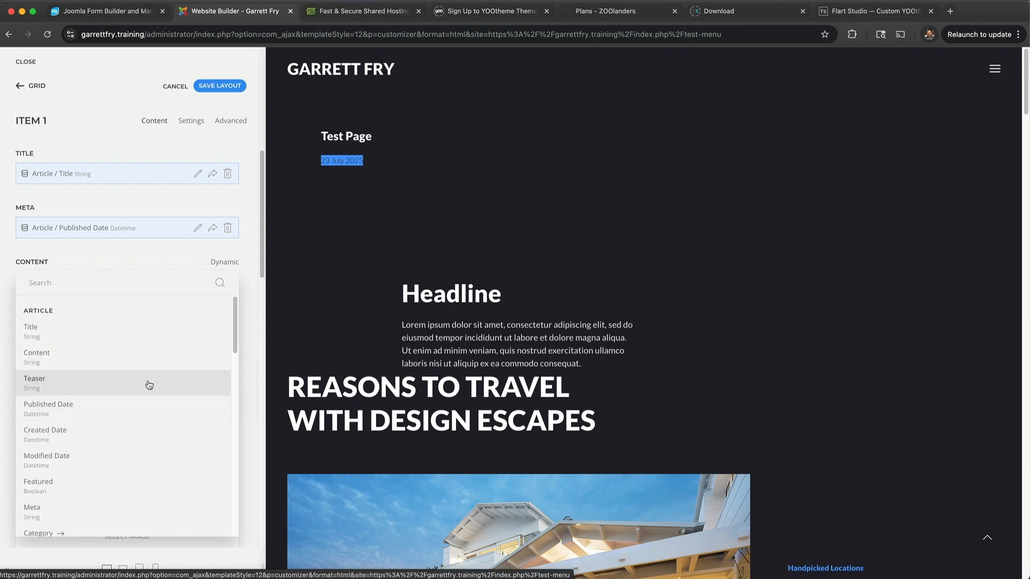
scroll(145, 386, "down", 5)
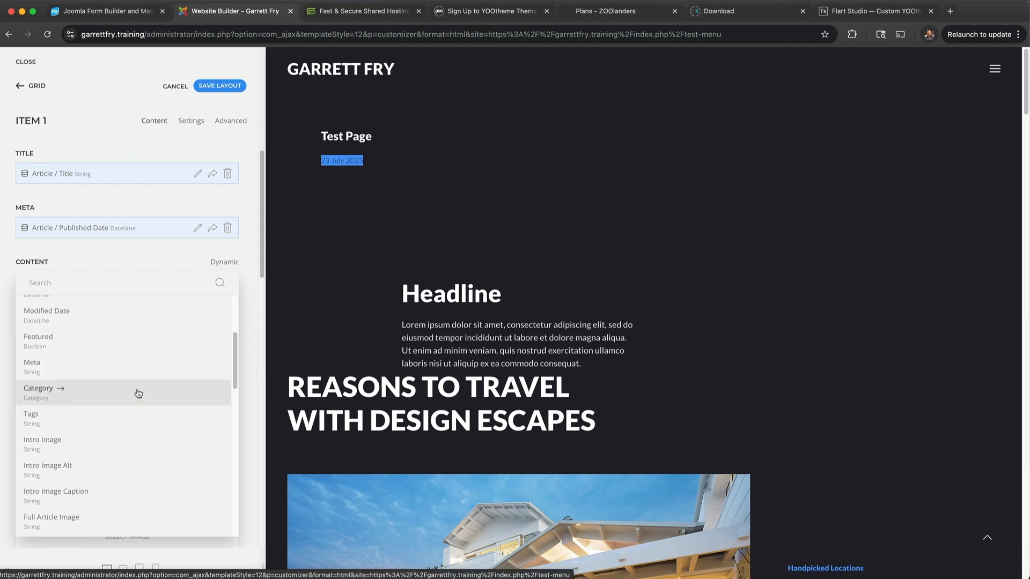
left_click(136, 395)
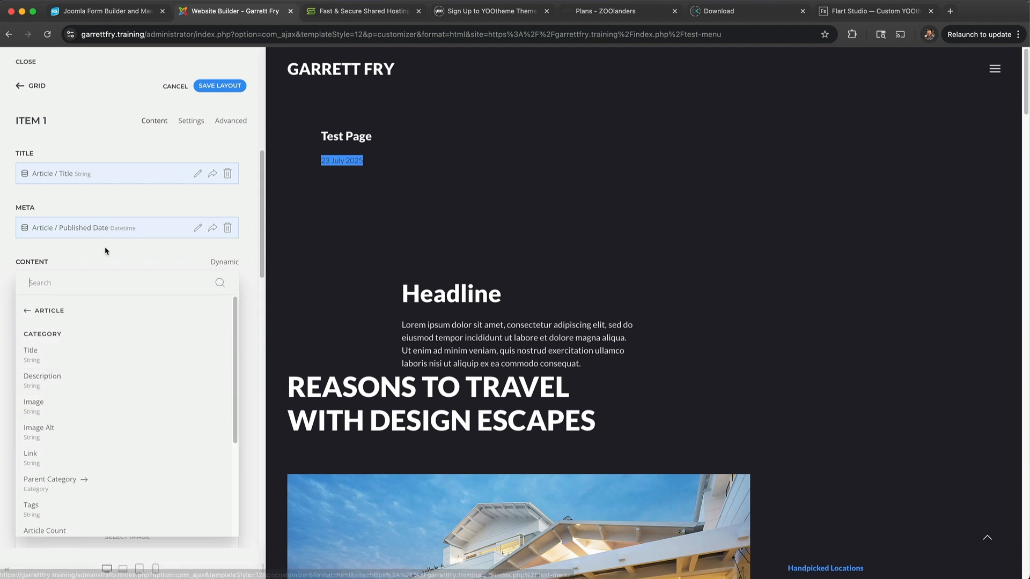
left_click(63, 359)
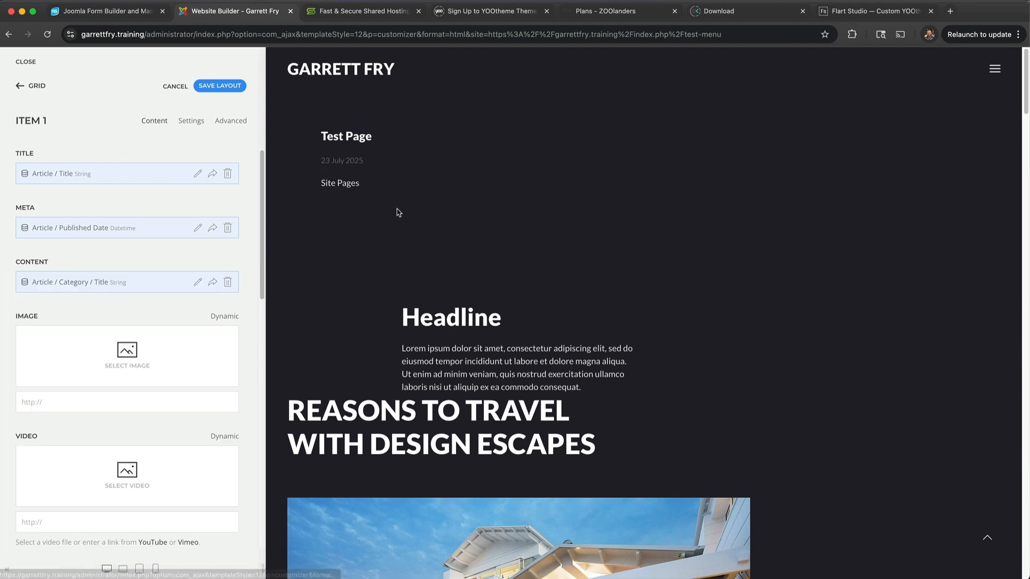
left_click_drag(324, 180, 368, 184)
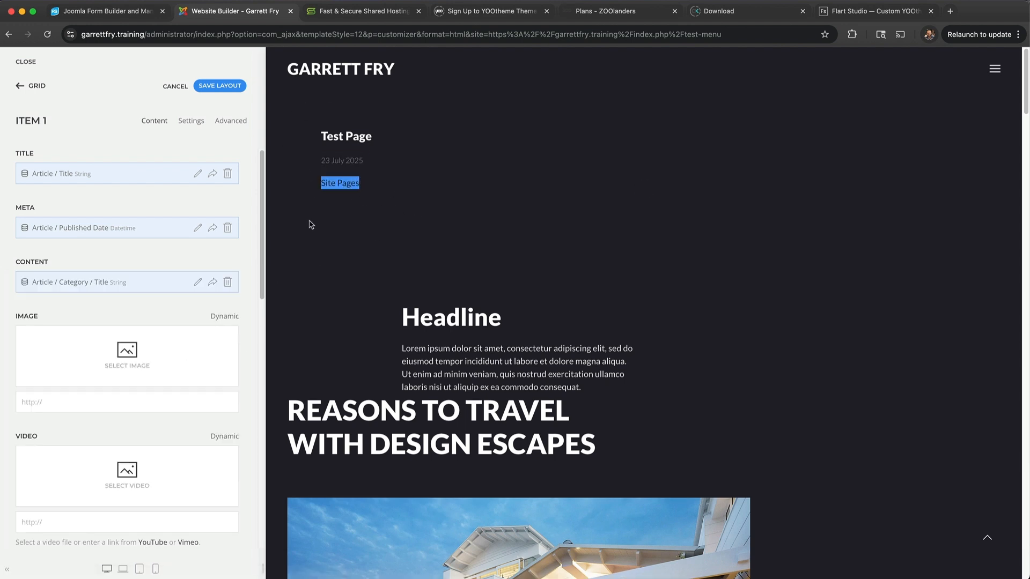
left_click(349, 271)
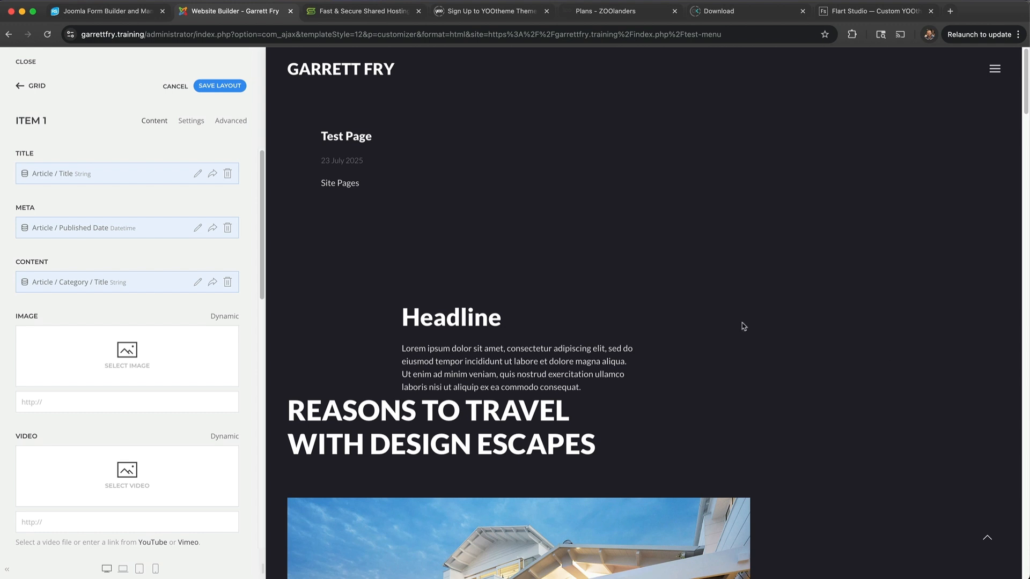
Remove the dynamic mappings from the grid item's title, meta and content.
left_click(228, 174)
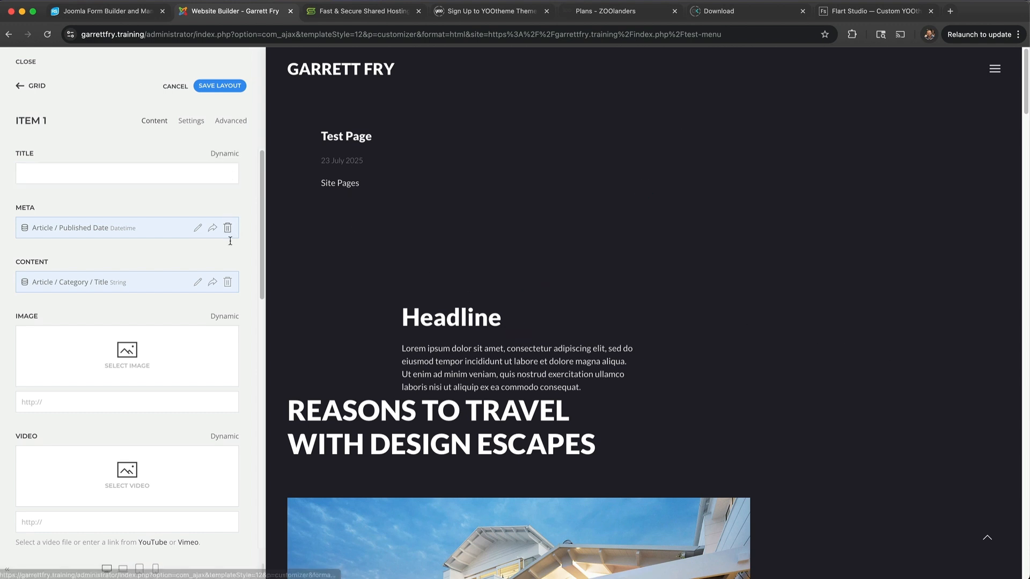
left_click(227, 227)
left_click(227, 281)
Set the grid item's dynamic content source to Custom Article and filter it by the Project category.
left_click(230, 121)
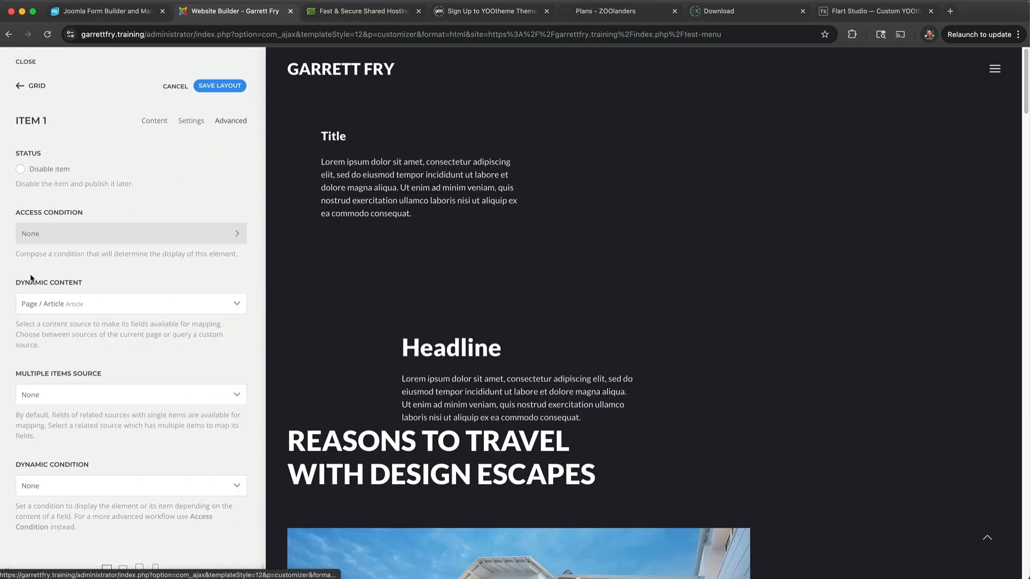
left_click(78, 306)
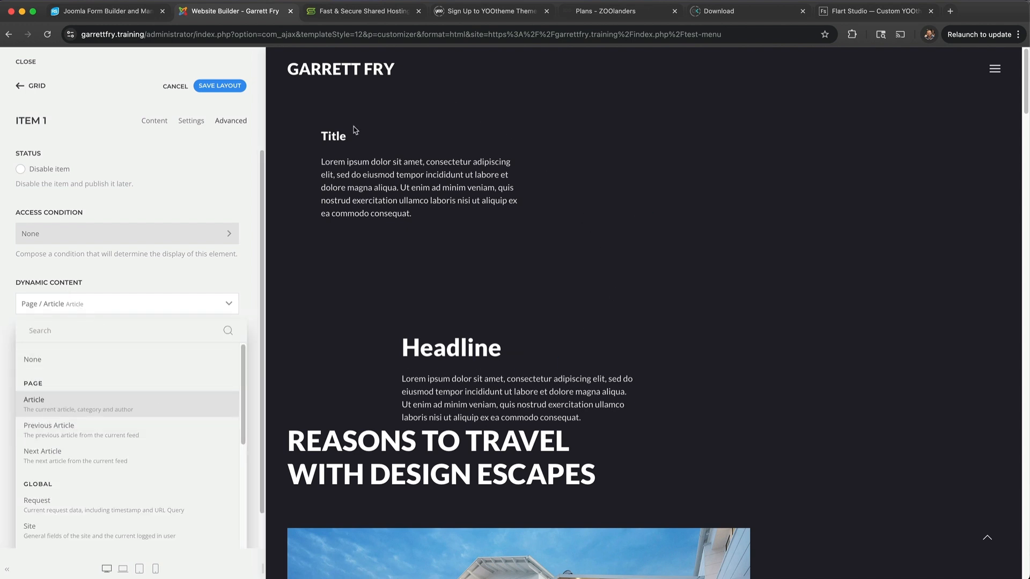
scroll(182, 412, "down", 5)
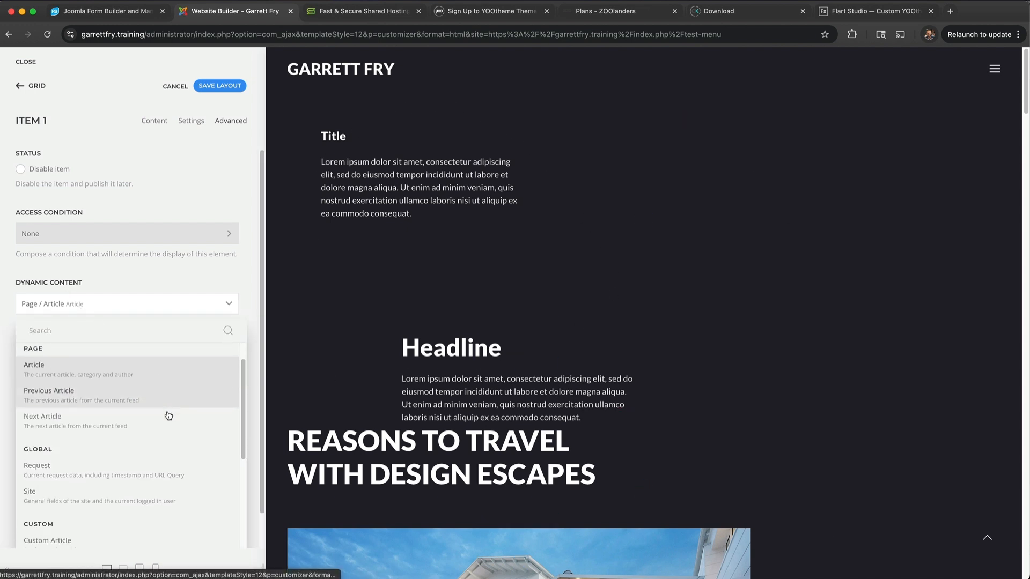
scroll(167, 417, "down", 1)
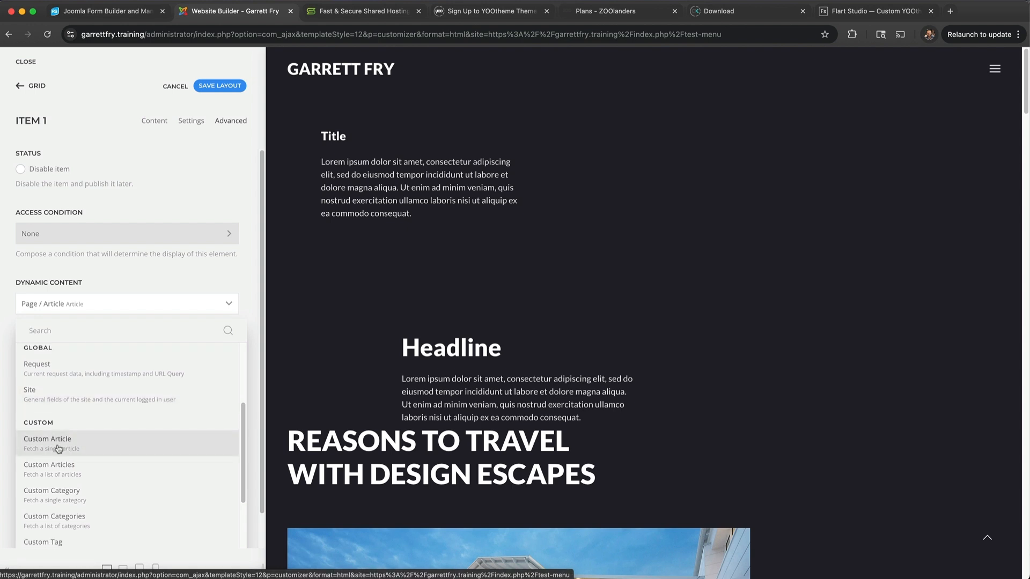
left_click(127, 446)
scroll(71, 419, "down", 3)
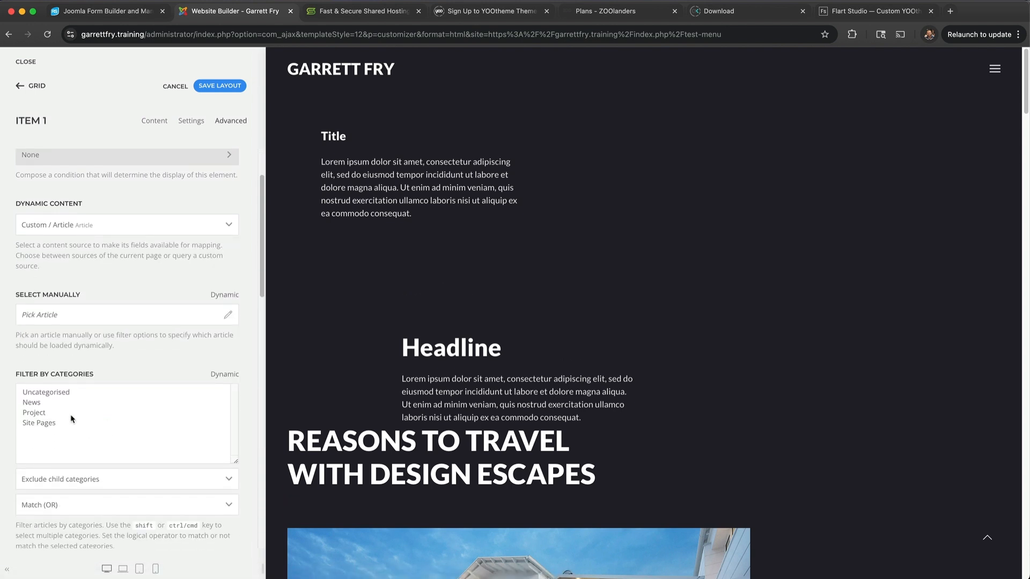
left_click(37, 412)
scroll(156, 230, "up", 3)
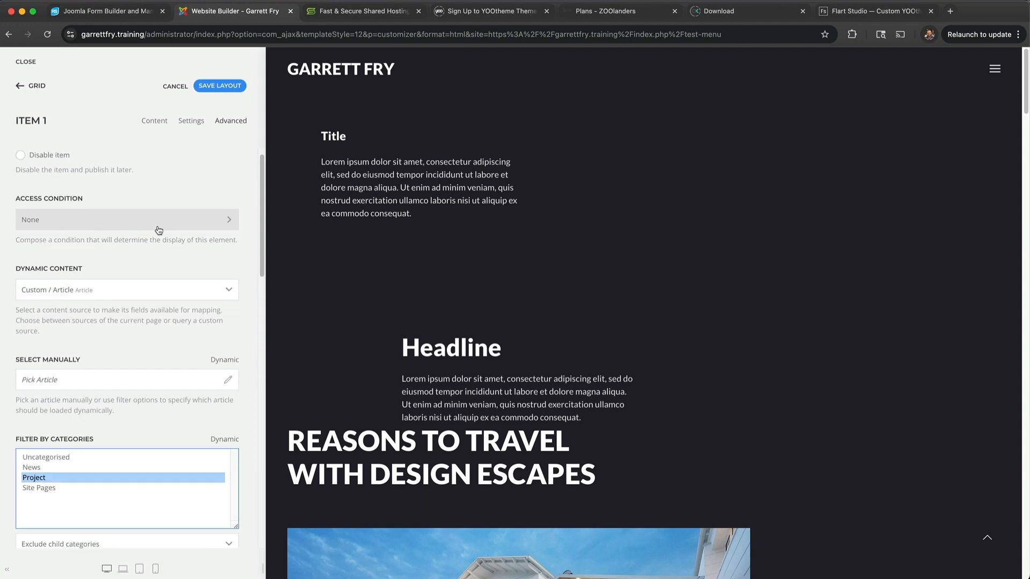
Map the grid item's title to the Title field of the inherited Custom Article node.
left_click(155, 123)
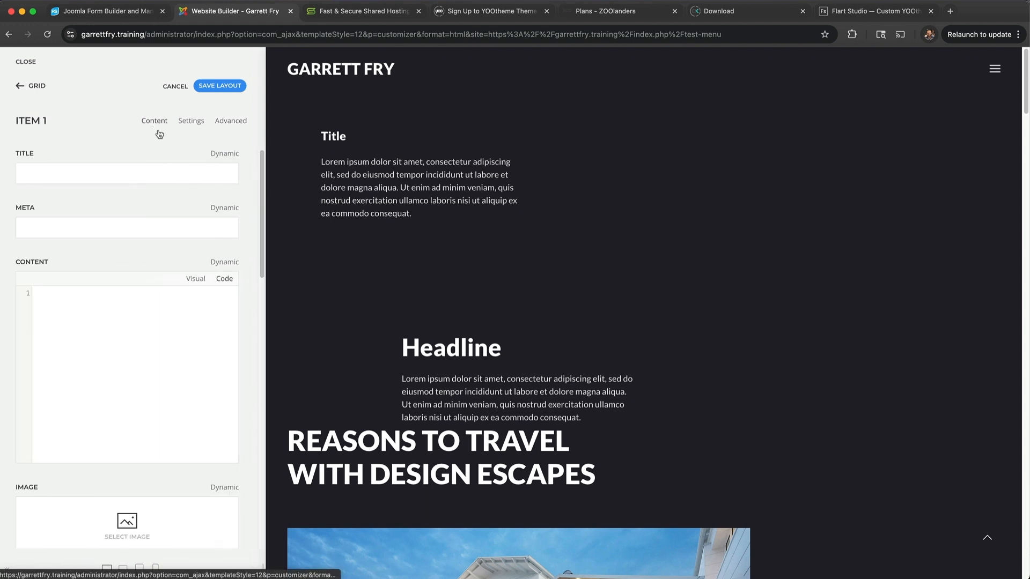
left_click(216, 154)
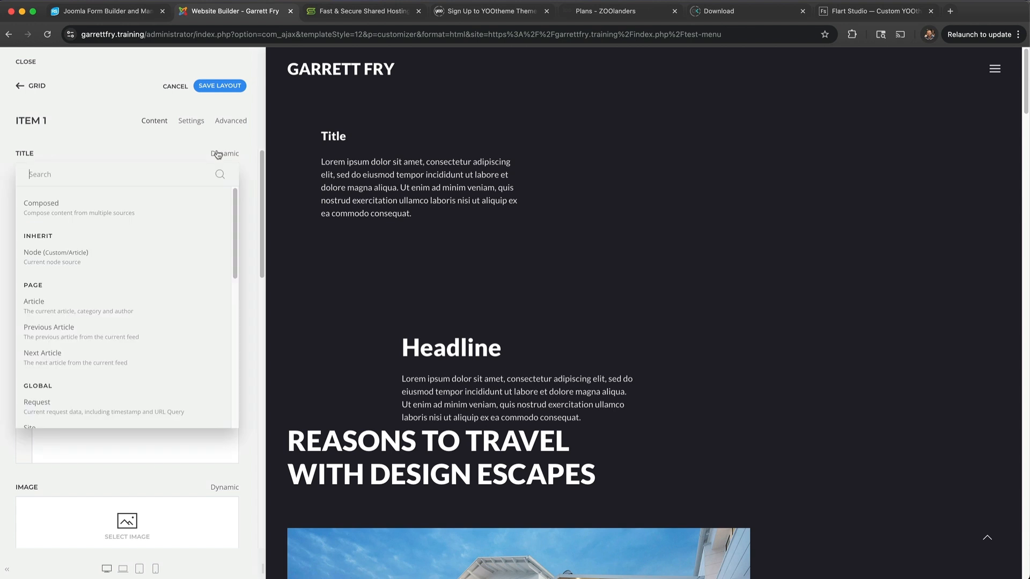
left_click(97, 257)
left_click(76, 223)
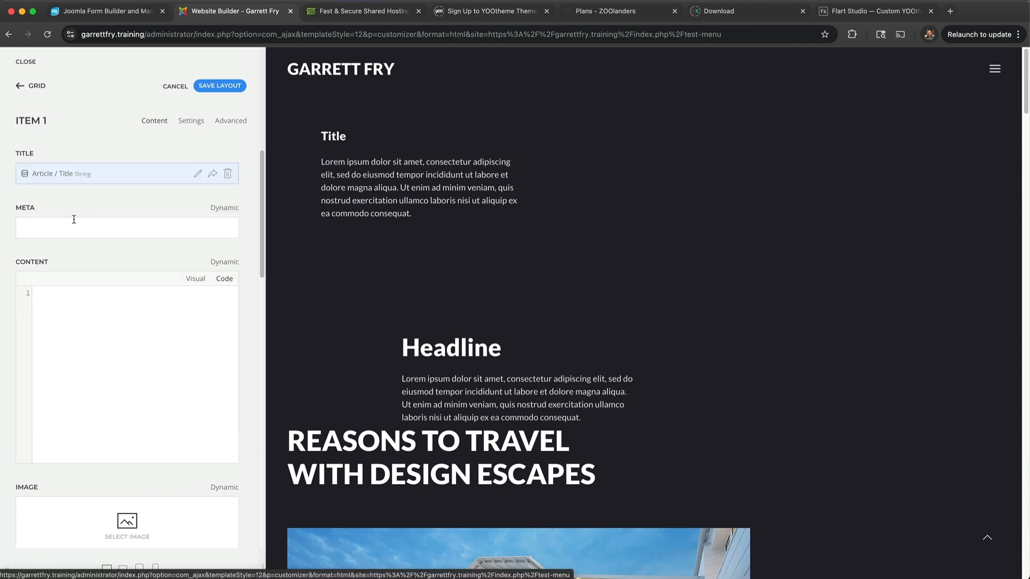
Map the grid item's content to the Intro Text custom field of the inherited Custom Article node.
left_click(219, 266)
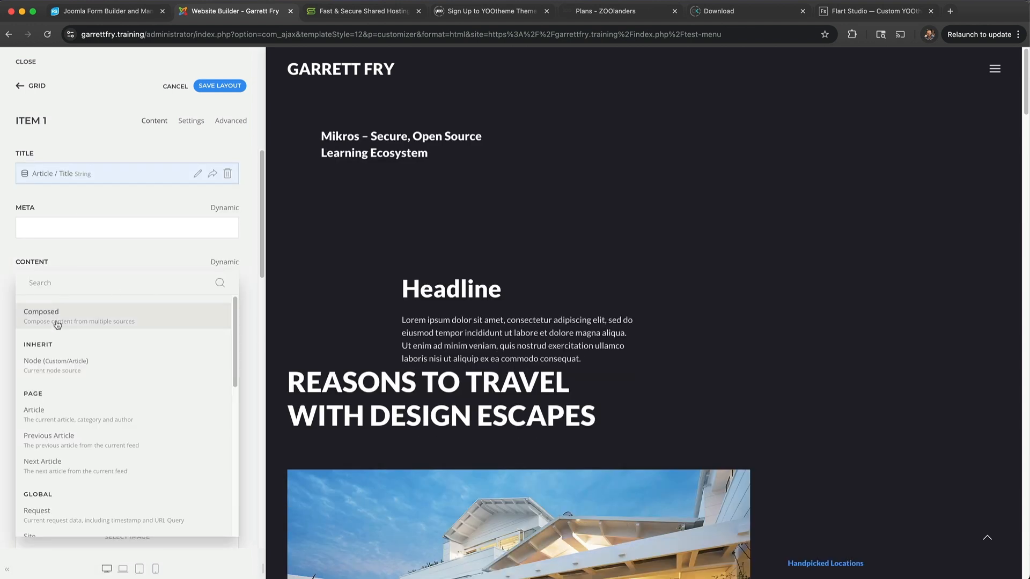
left_click(62, 365)
scroll(83, 345, "down", 10)
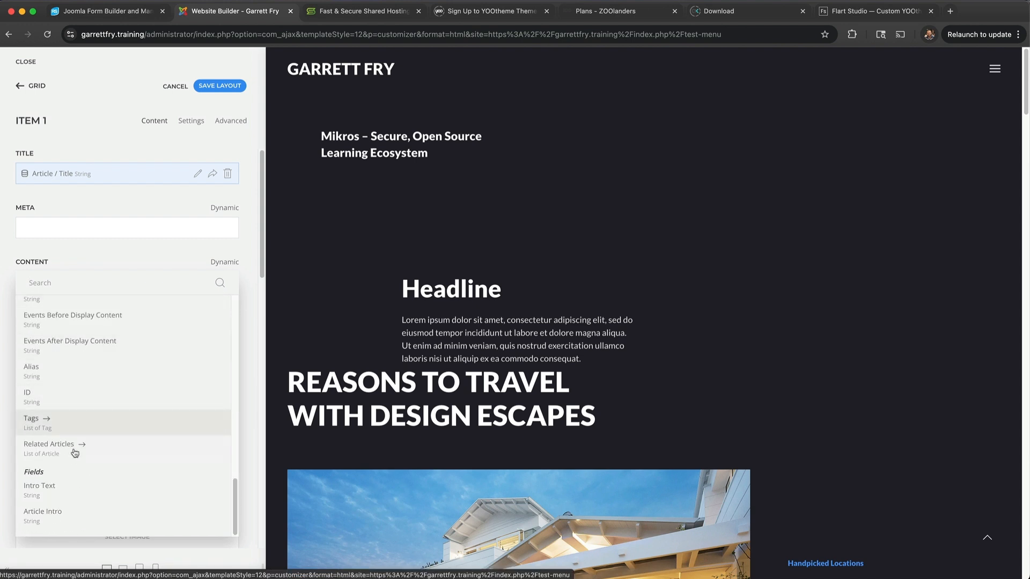
left_click(79, 490)
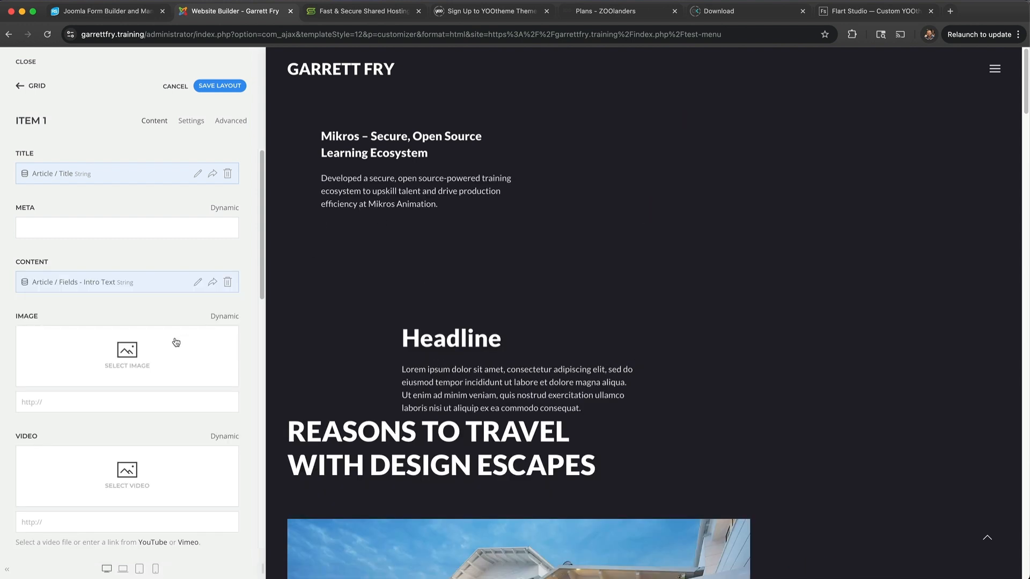
Map the grid item's image to the Intro Image of the inherited Custom Article node.
left_click(220, 320)
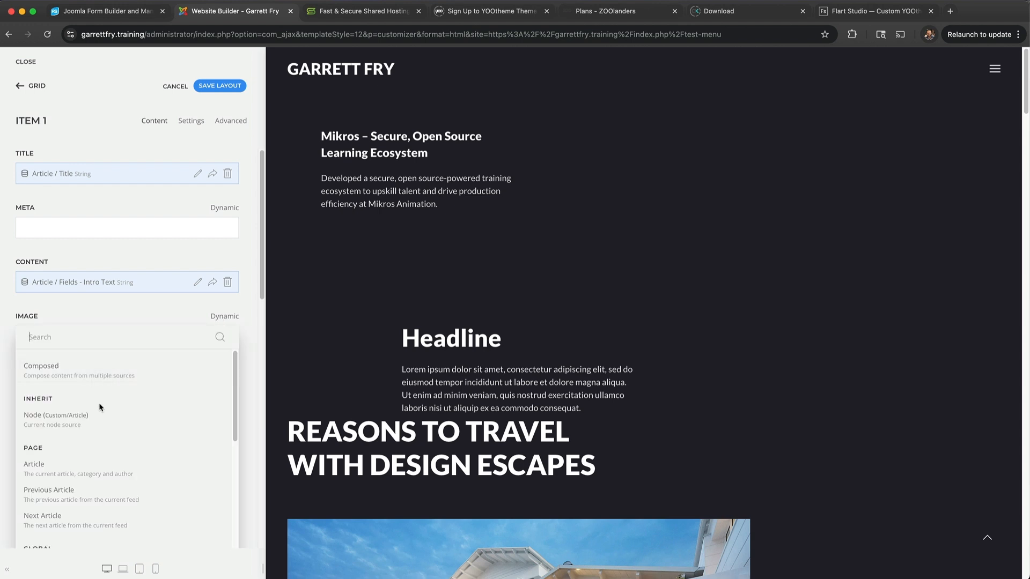
scroll(99, 427, "down", 5)
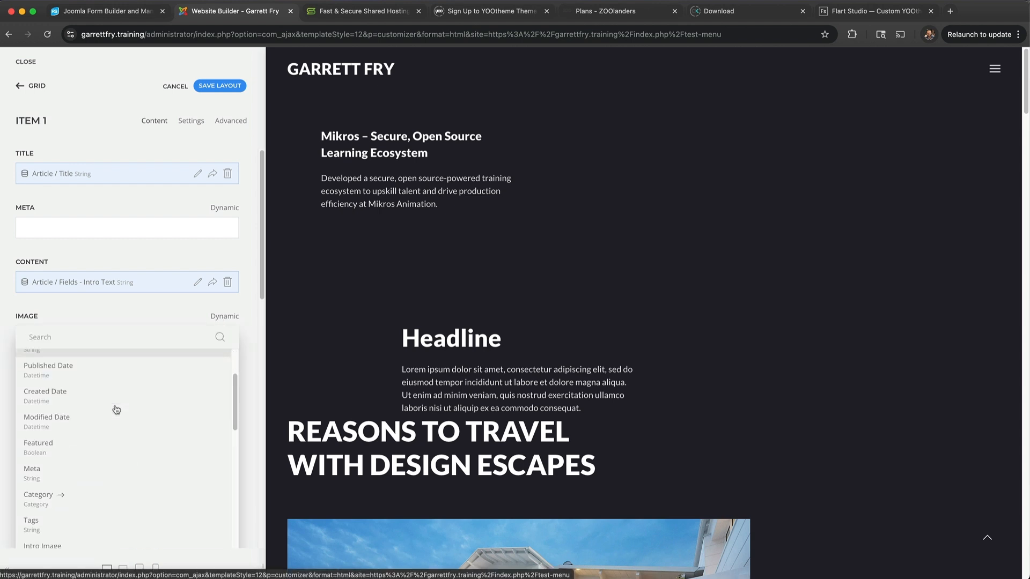
scroll(96, 440, "down", 3)
left_click(76, 459)
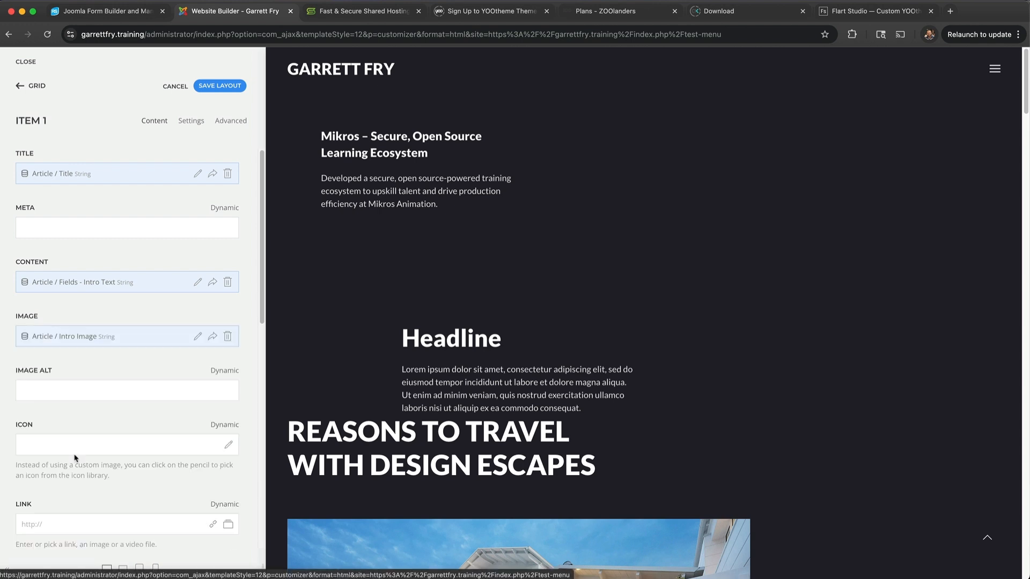
Map the grid item's link to the Link field of the inherited Custom Article node.
scroll(148, 409, "down", 3)
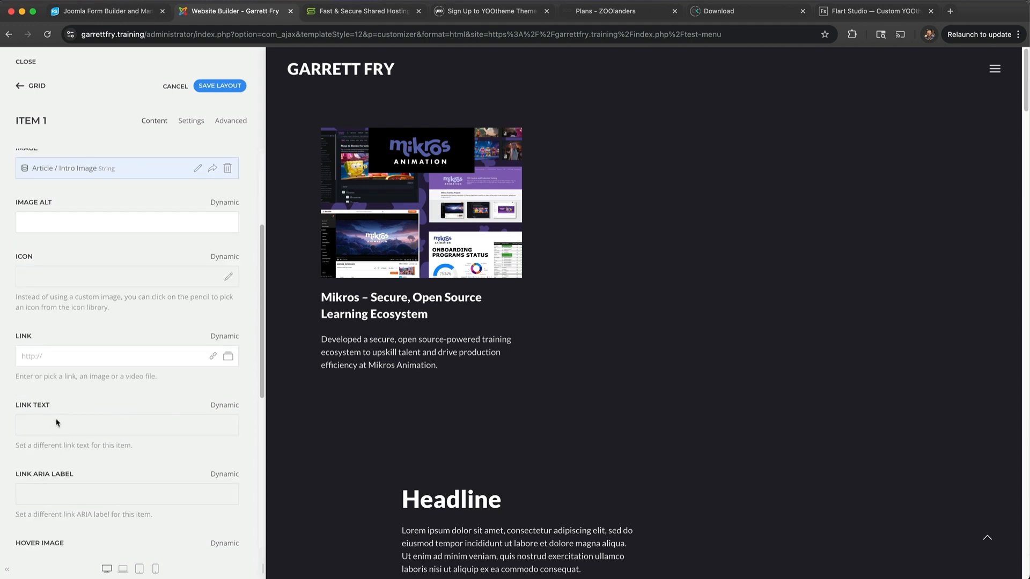
left_click(226, 337)
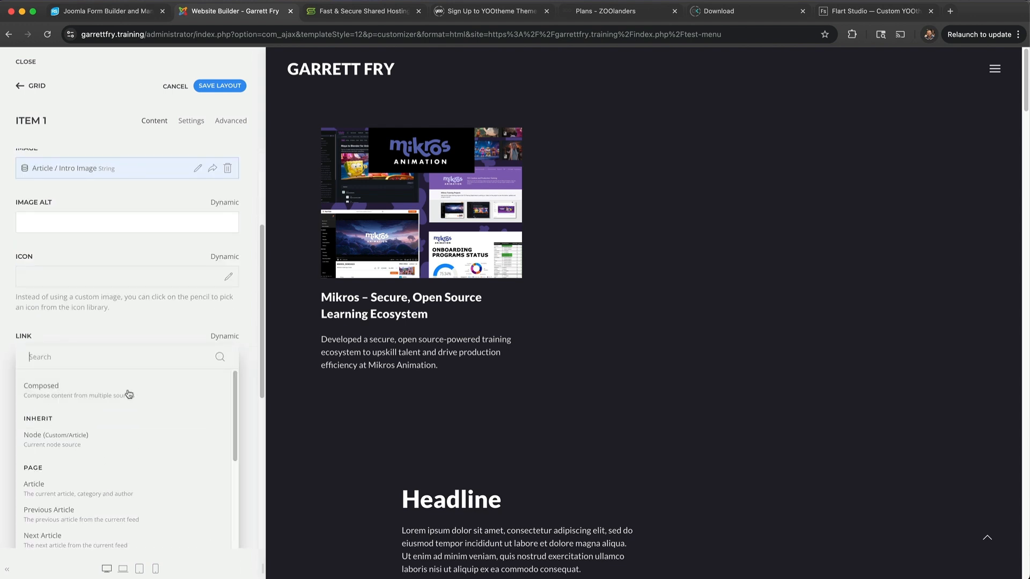
scroll(86, 443, "down", 3)
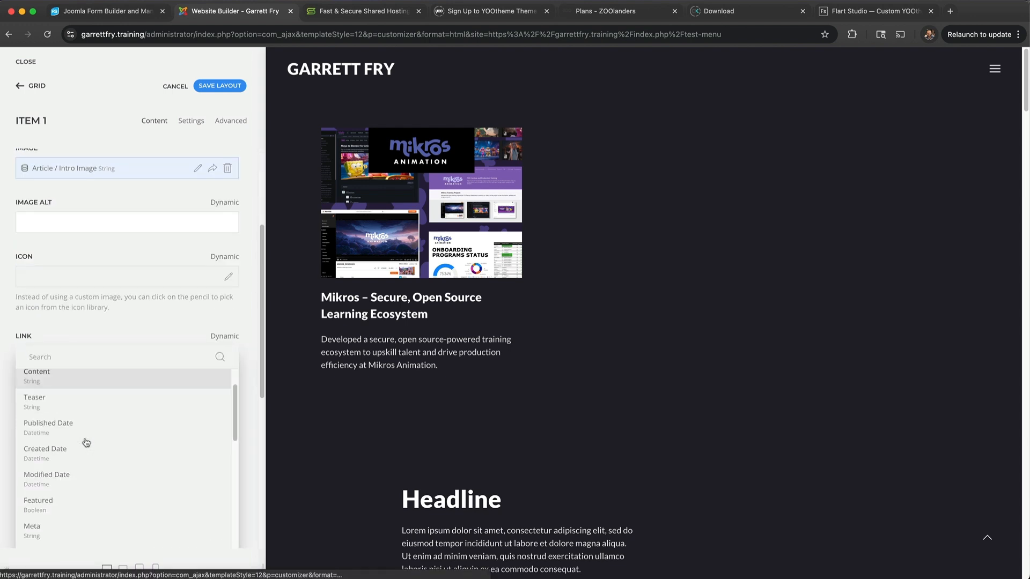
scroll(86, 443, "down", 3)
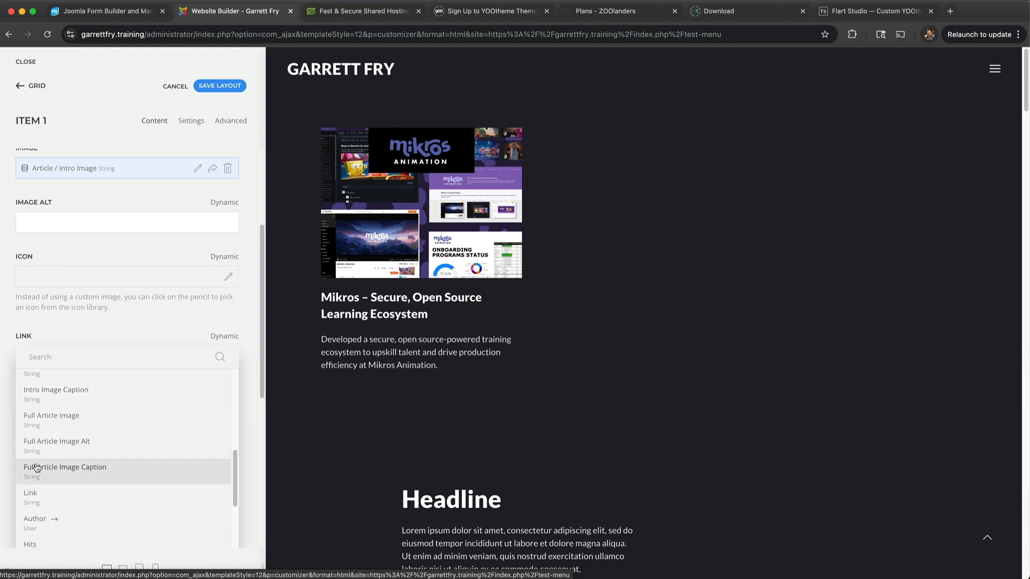
left_click(35, 524)
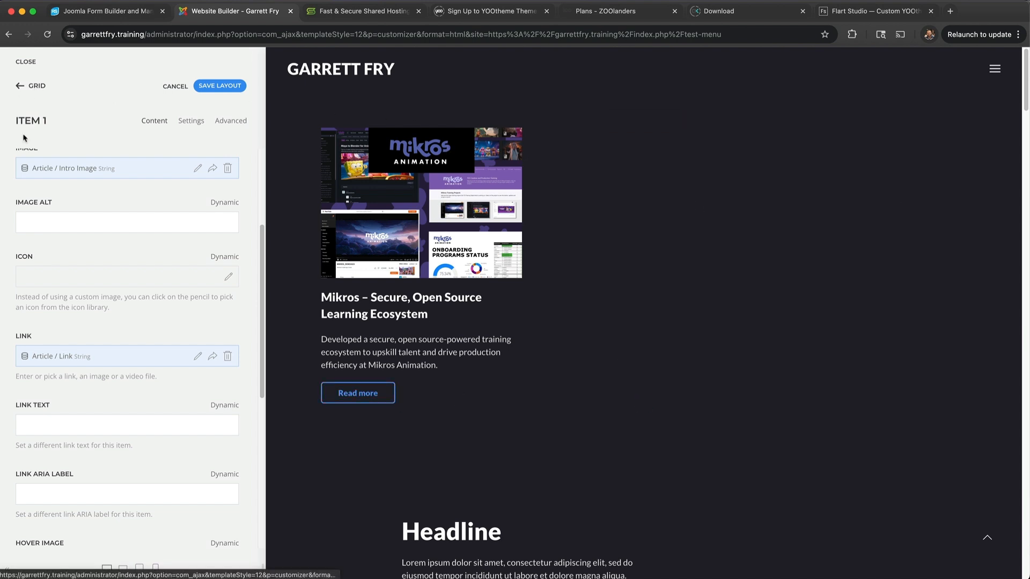
Add a second item to the grid and set its dynamic source to Custom Articles filtered by the News category.
left_click(37, 87)
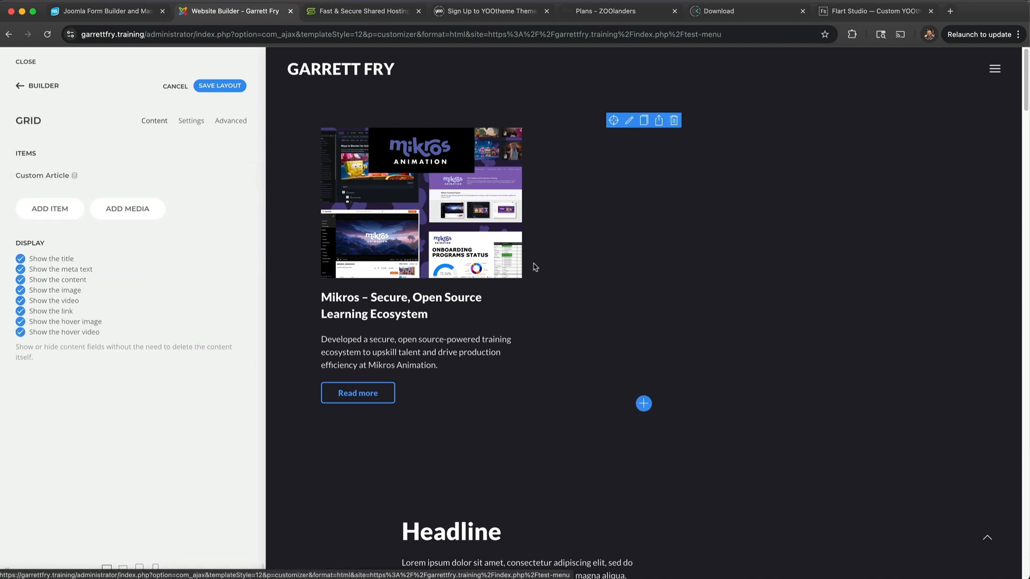
left_click(55, 210)
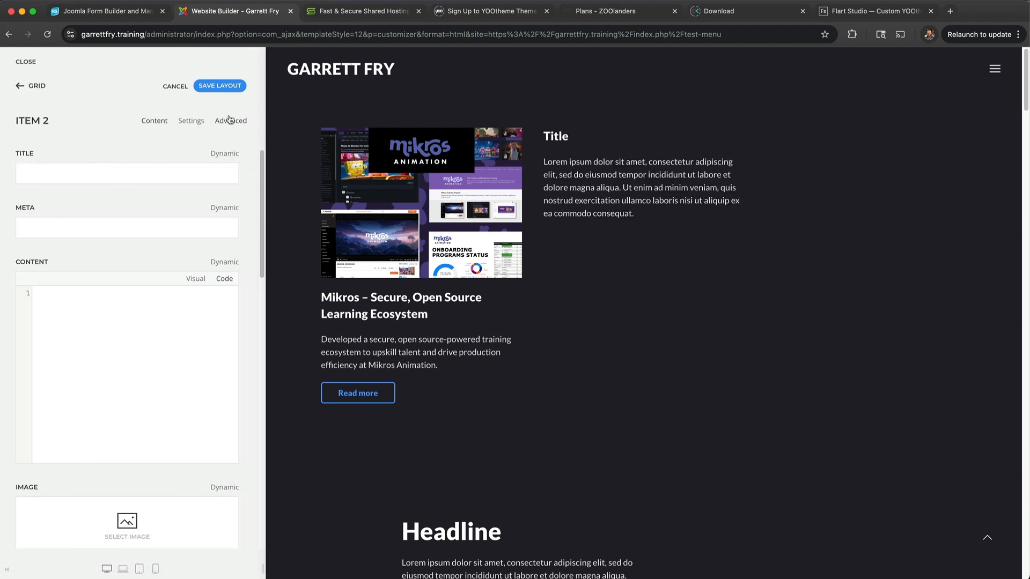
left_click(231, 120)
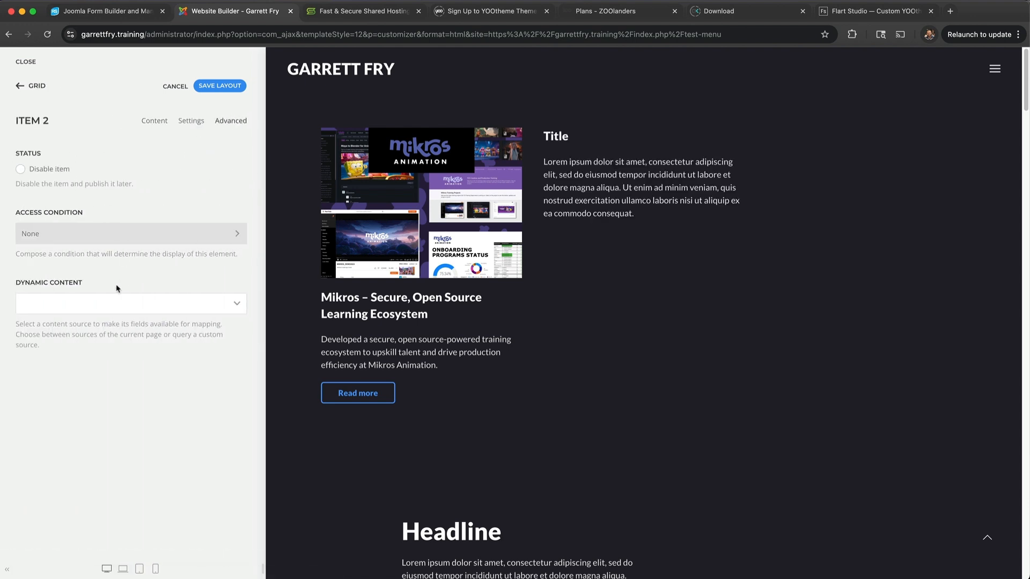
left_click(234, 305)
scroll(161, 343, "down", 5)
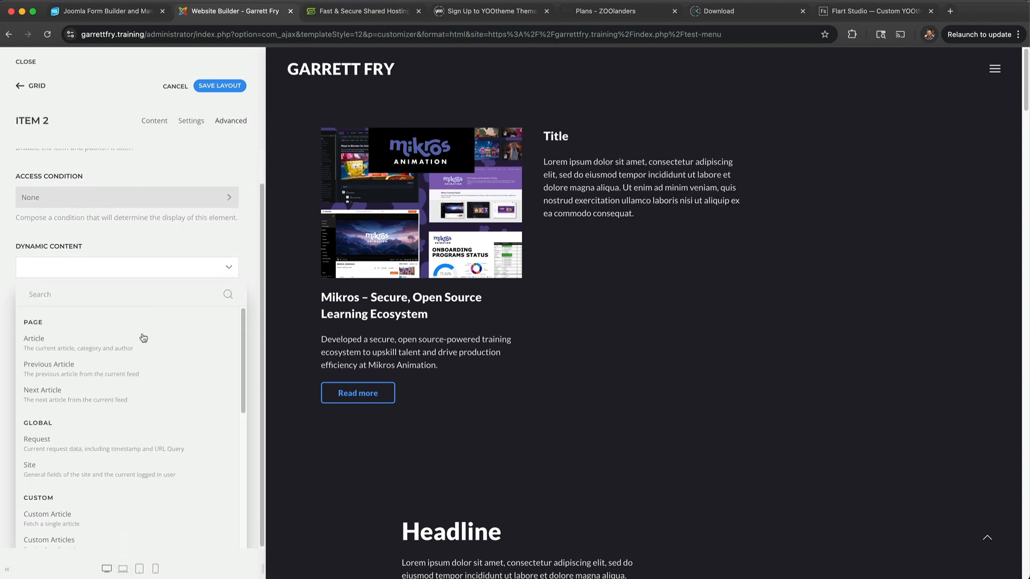
scroll(133, 366, "down", 3)
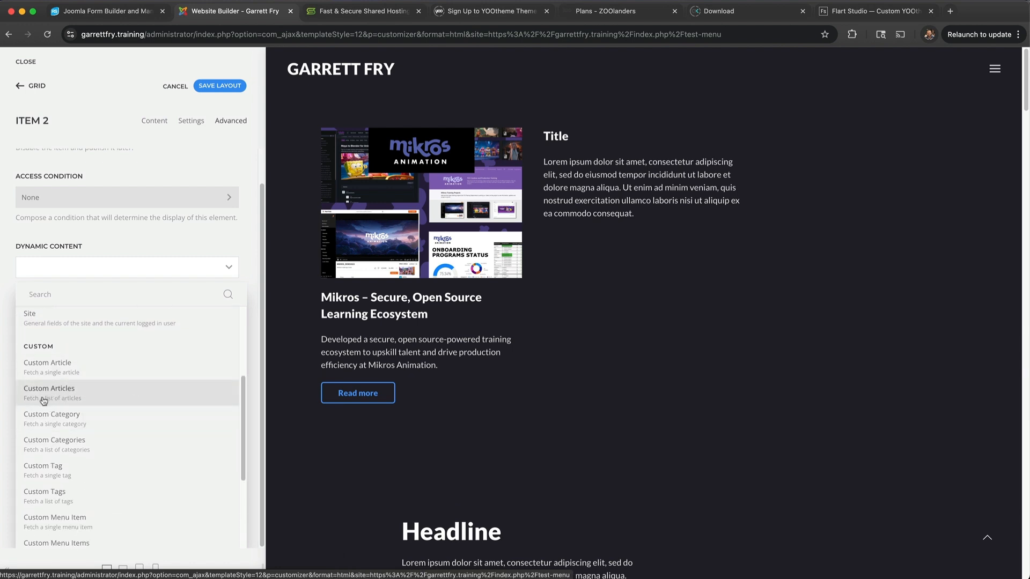
left_click(89, 397)
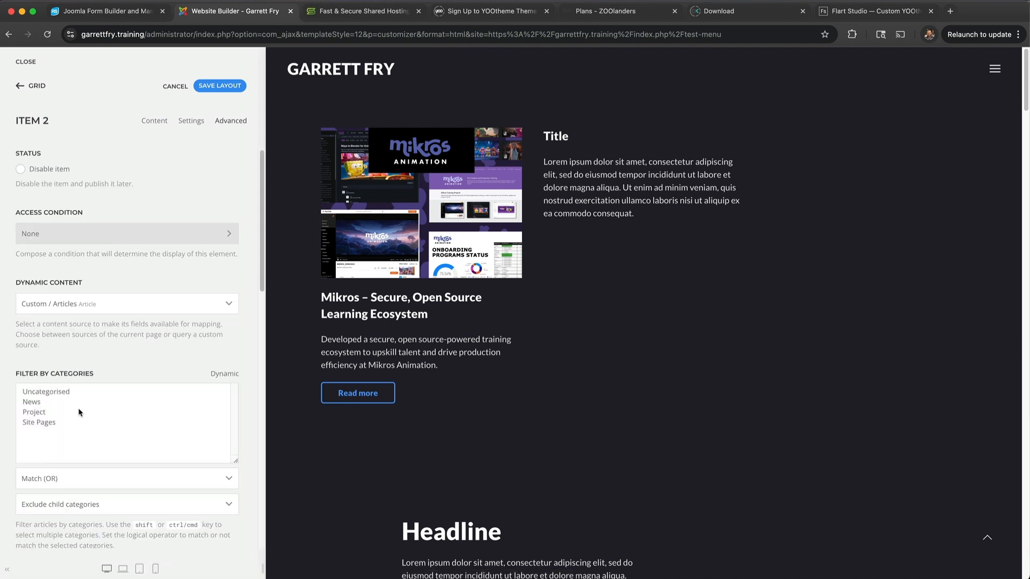
left_click(40, 406)
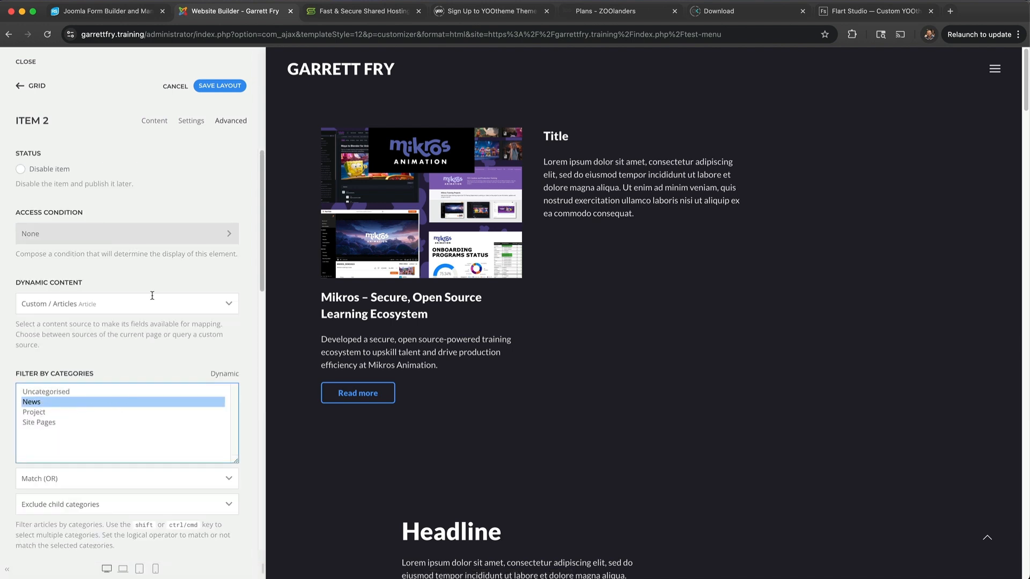
Map the second item's title to the Title field and its meta to the Published Date of the Custom Articles source.
left_click(158, 121)
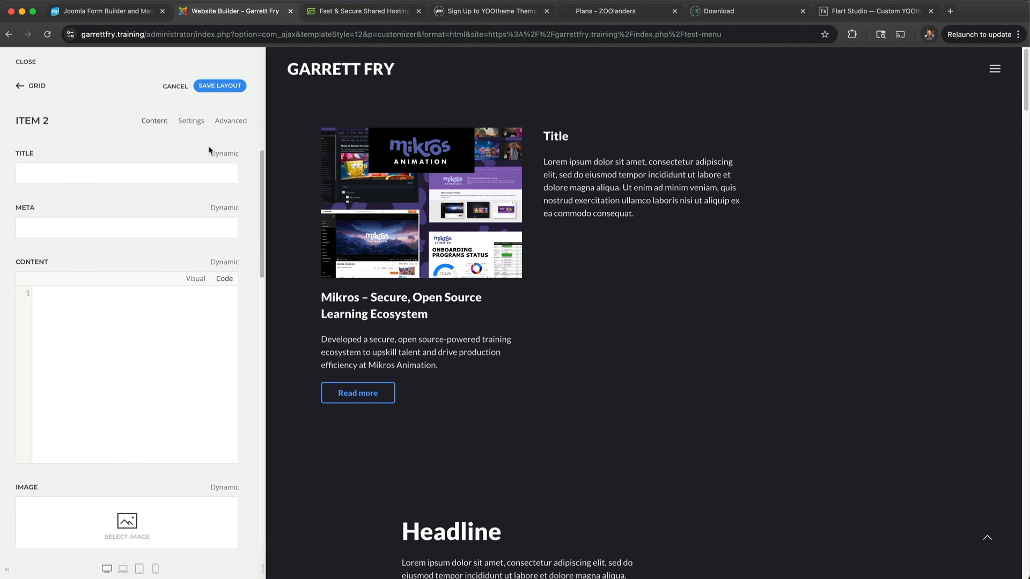
left_click(220, 155)
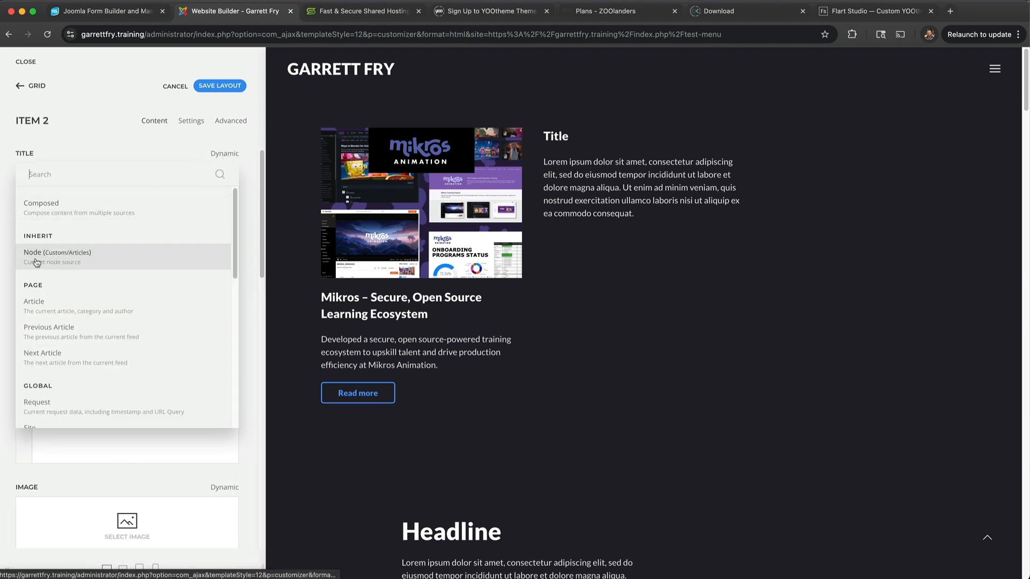
left_click(46, 224)
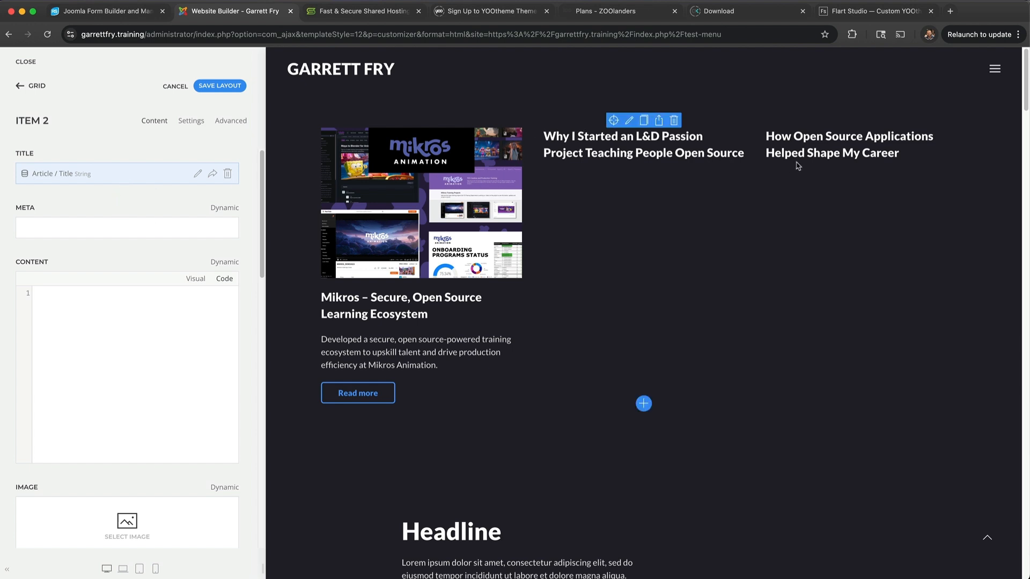
left_click(225, 208)
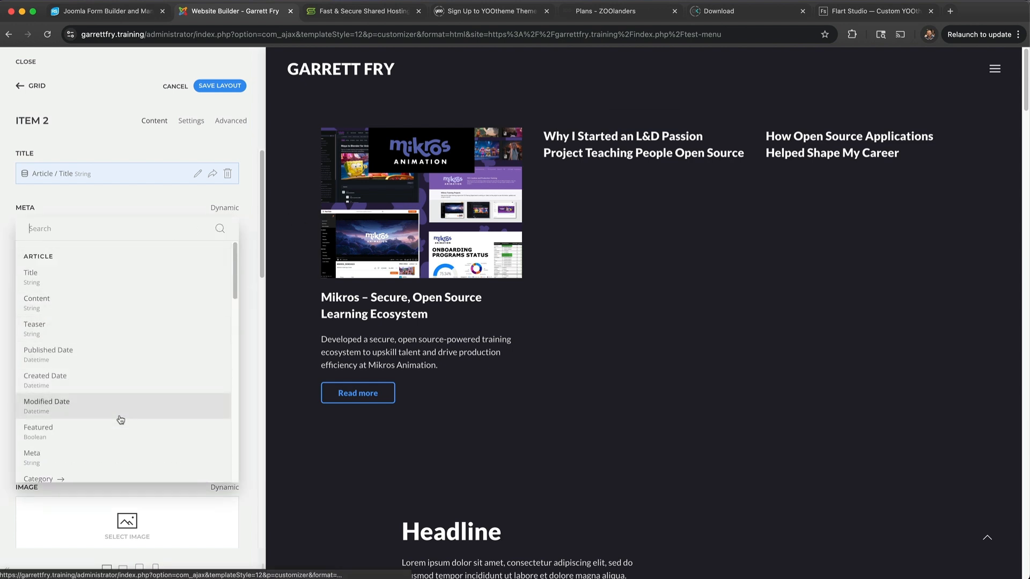
left_click(114, 355)
Map the second item's content to the Intro Text custom field of the inherited Custom Articles node.
left_click(221, 263)
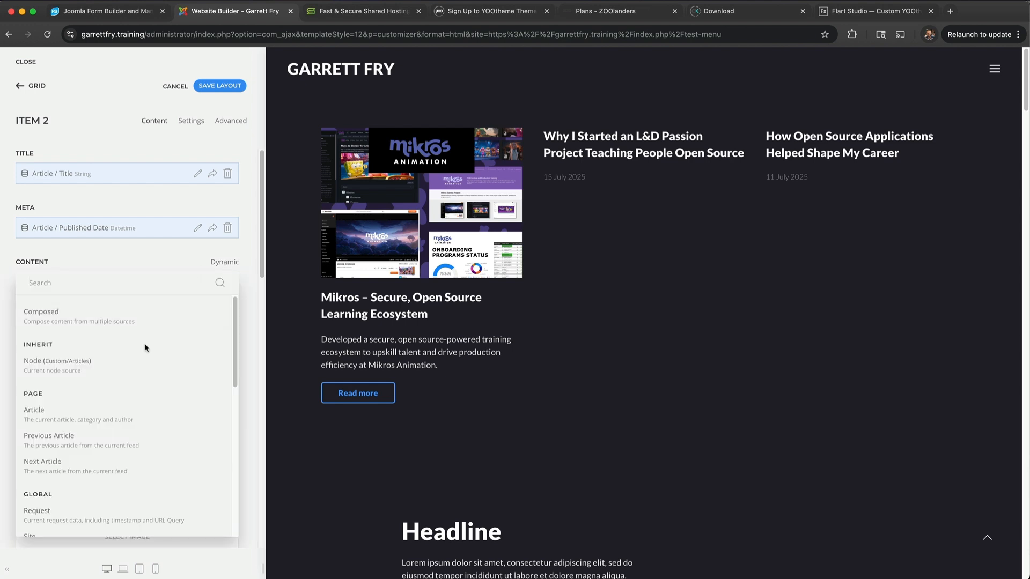
scroll(117, 375, "down", 1)
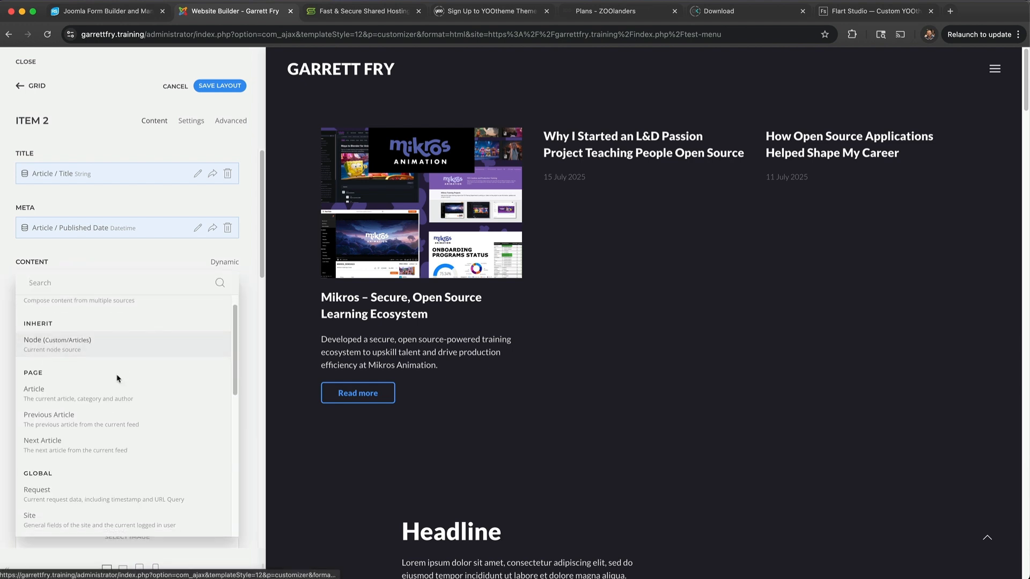
left_click(115, 345)
scroll(118, 355, "down", 1)
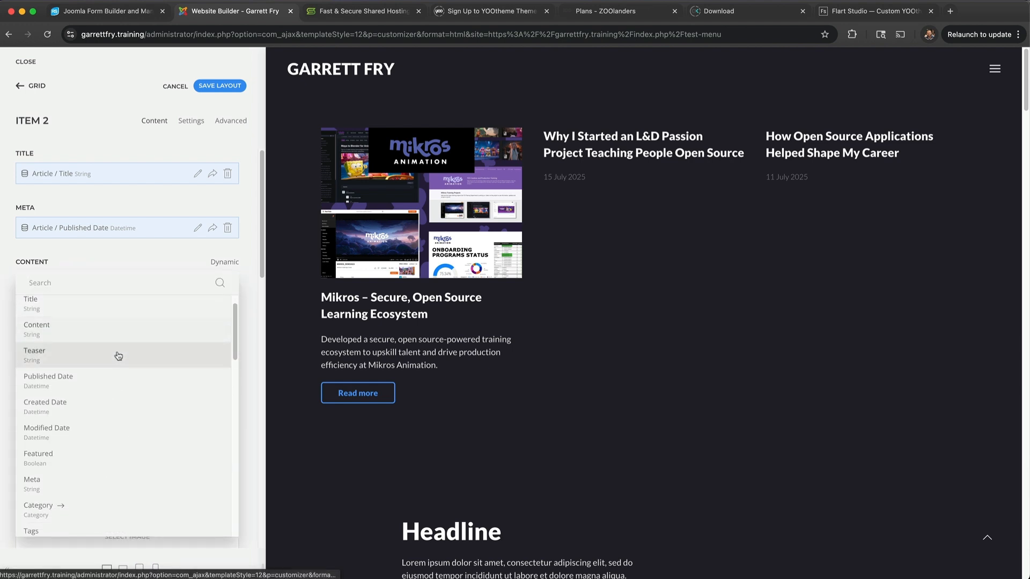
scroll(117, 365, "down", 5)
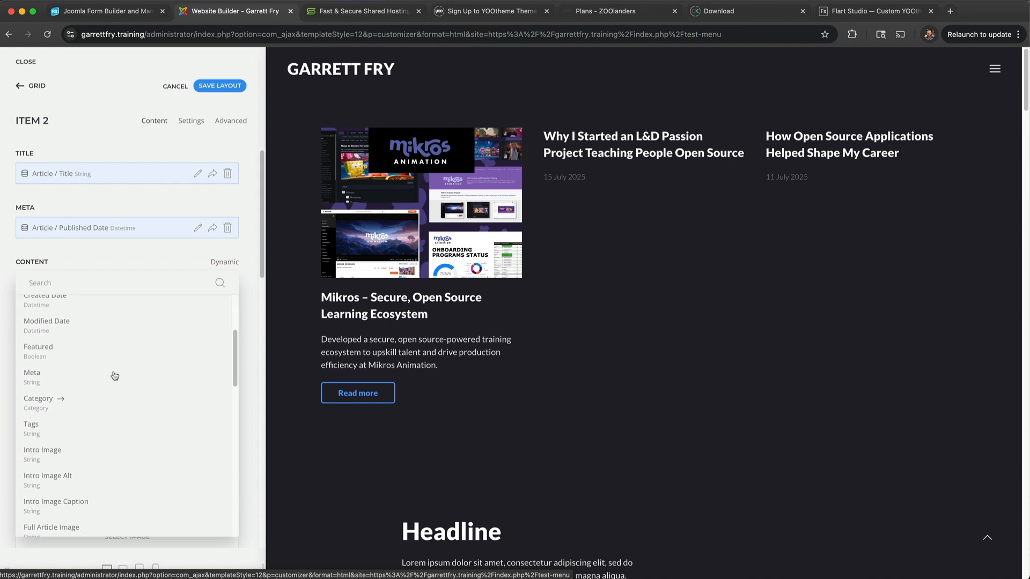
scroll(94, 400, "down", 10)
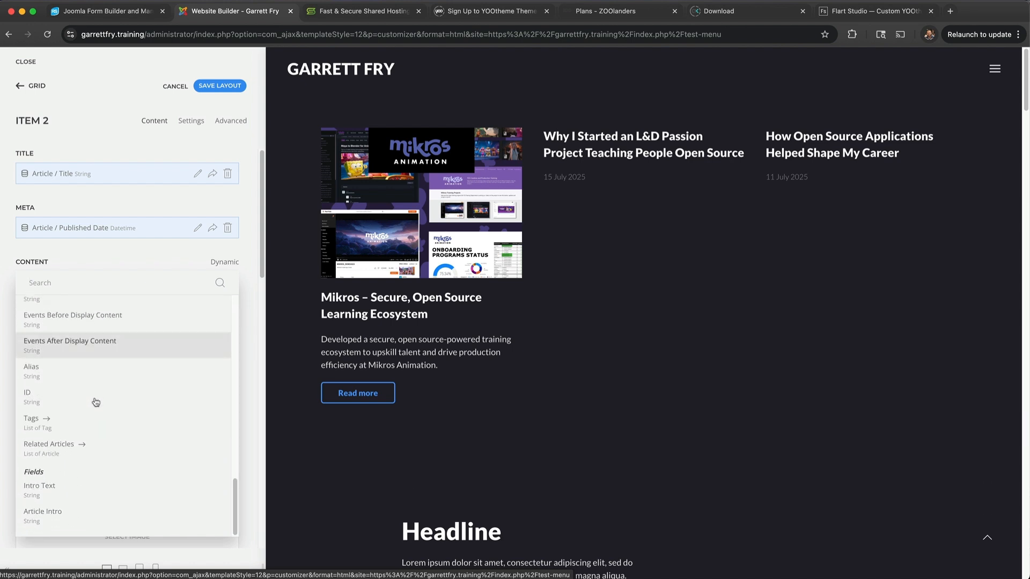
left_click(74, 492)
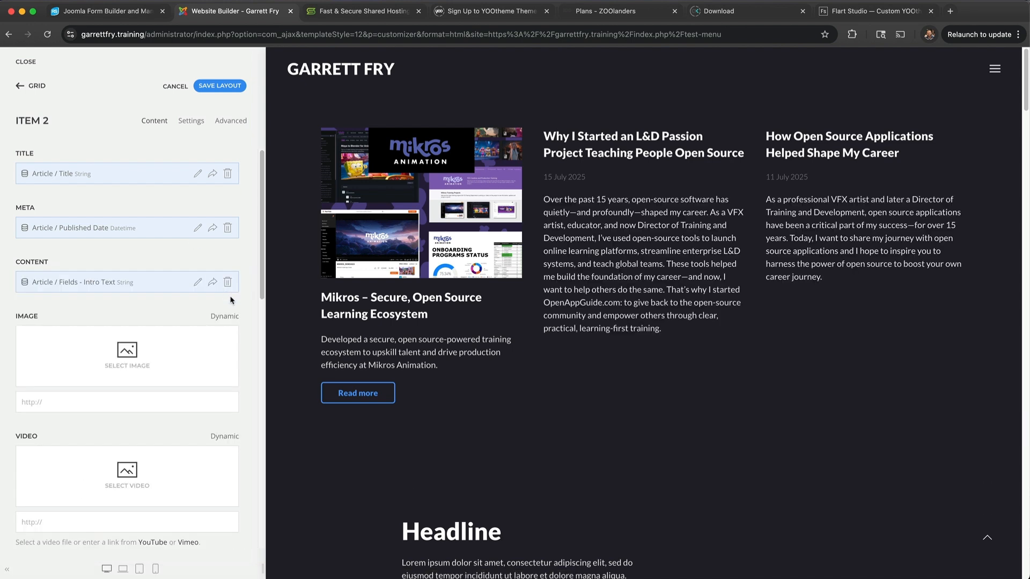
Map the second item's image to the Intro Image of the inherited Custom Articles node.
left_click(225, 317)
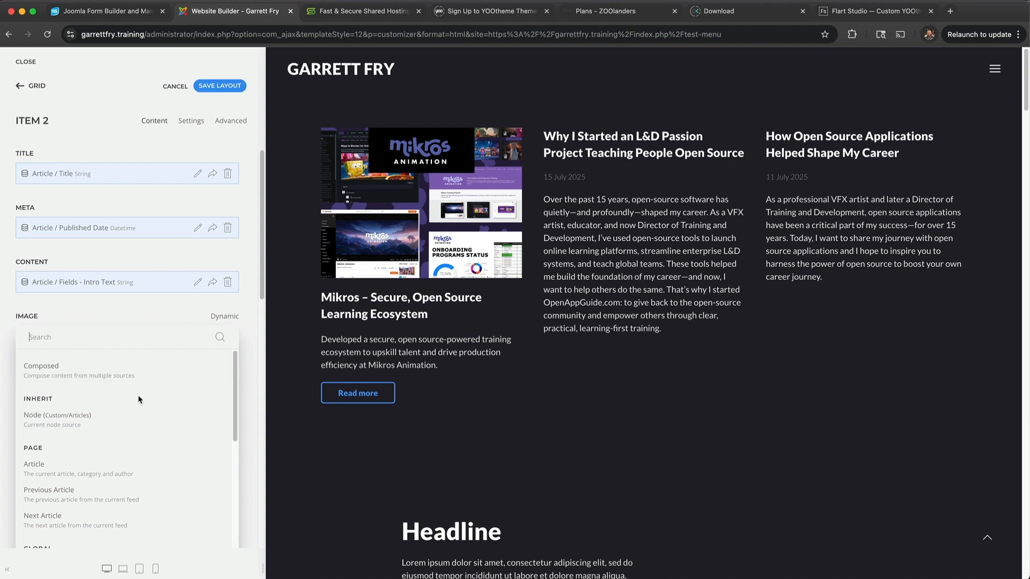
left_click(111, 419)
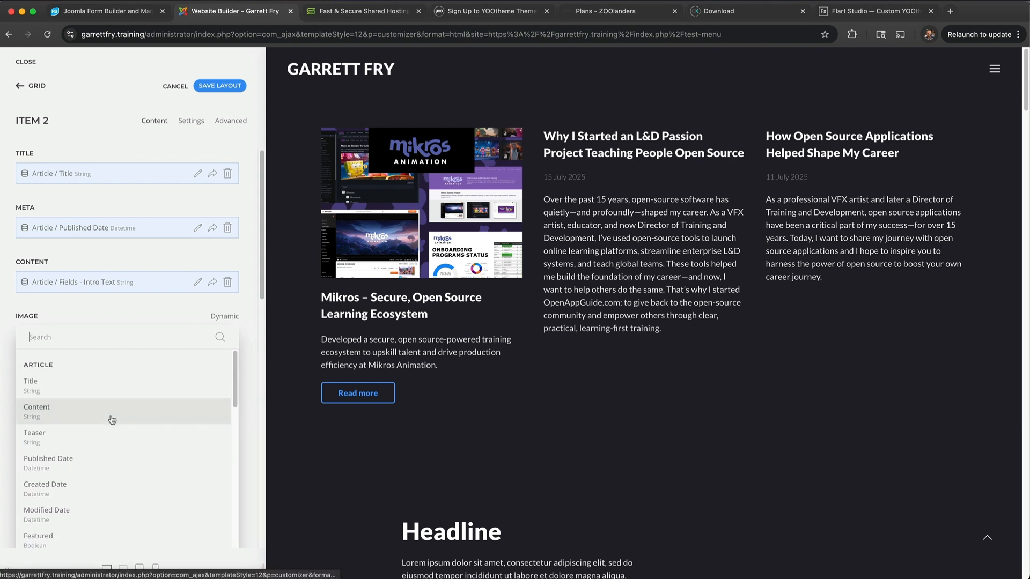
scroll(111, 422, "down", 5)
scroll(112, 422, "down", 2)
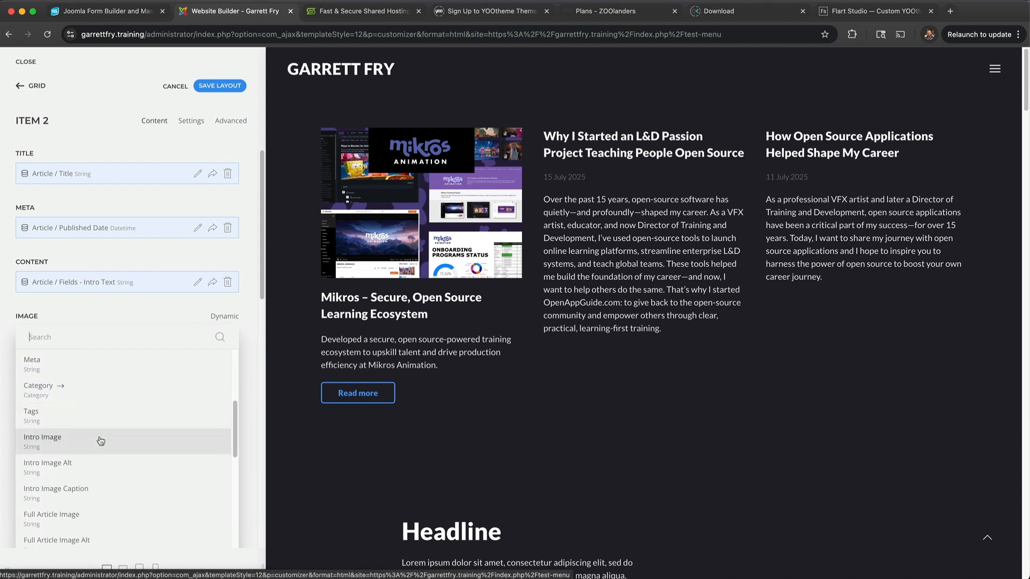
left_click(102, 441)
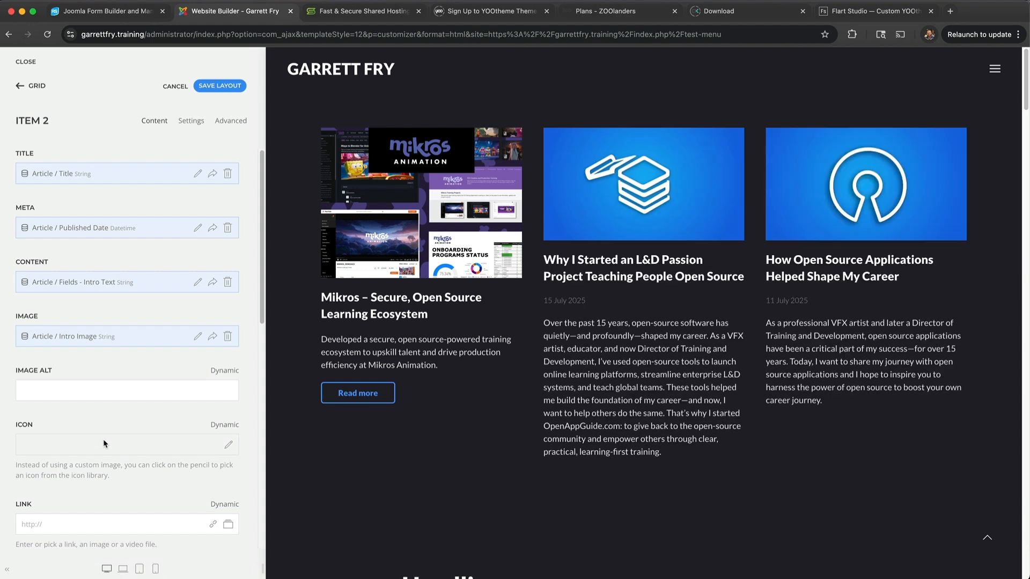
Limit the content length of the second item's Intro Text mapping to 150 characters.
left_click_drag(547, 317, 805, 434)
left_click(583, 337)
left_click(199, 281)
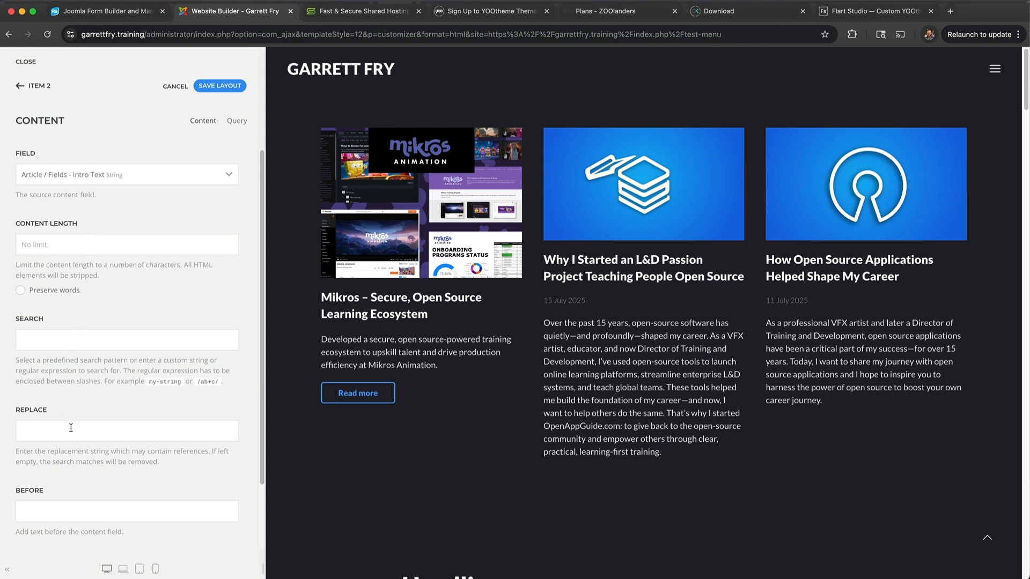
left_click(78, 243)
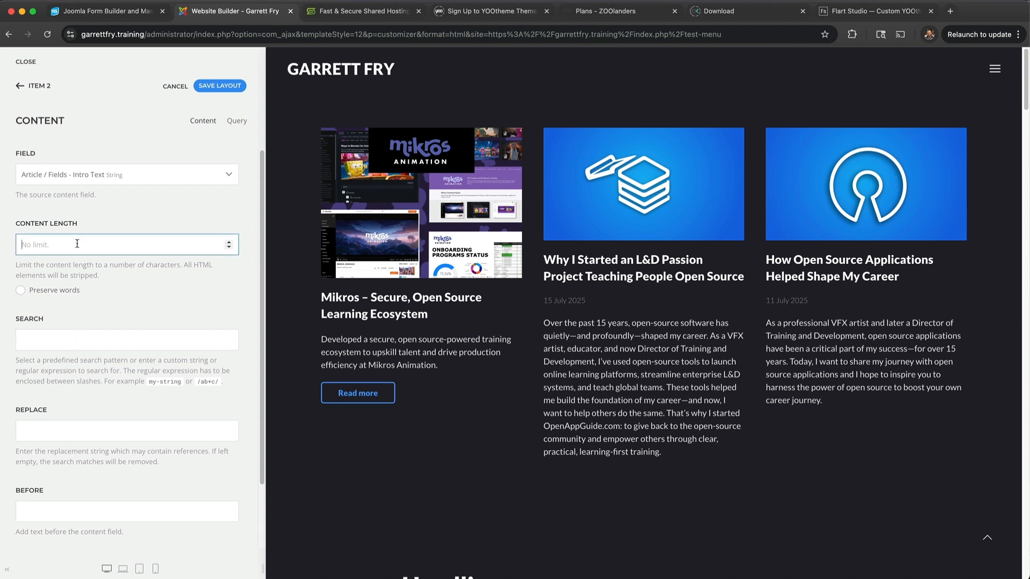
type("150")
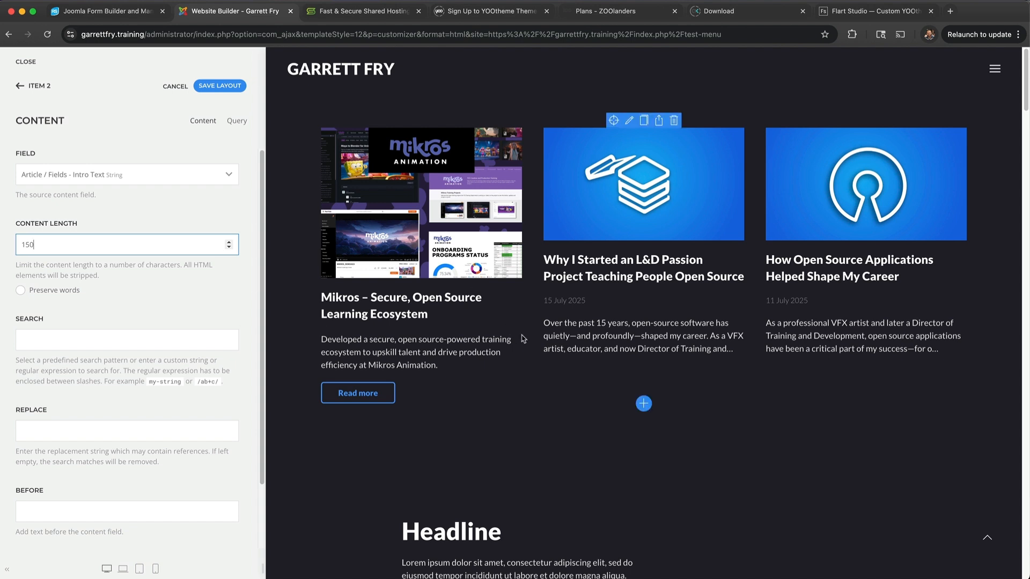
left_click(23, 86)
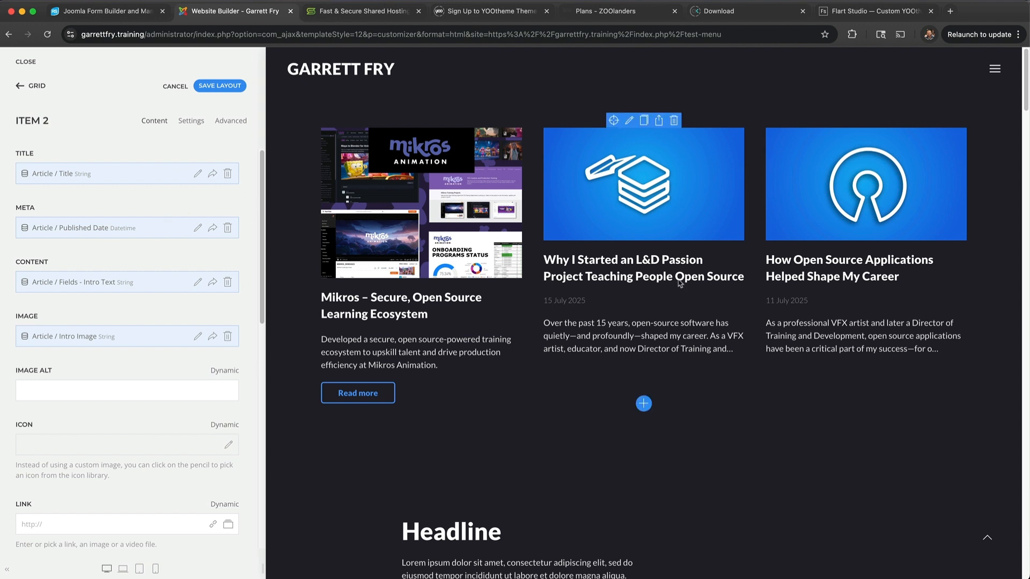
Add an Accordion element below the grid in the first section and give it one empty item.
left_click(32, 87)
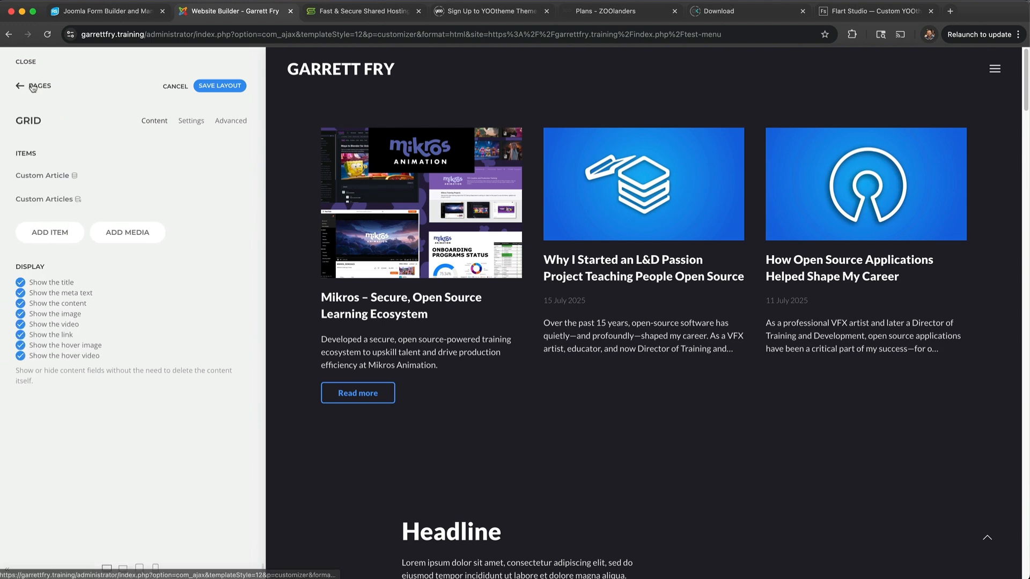
left_click(32, 87)
left_click(129, 233)
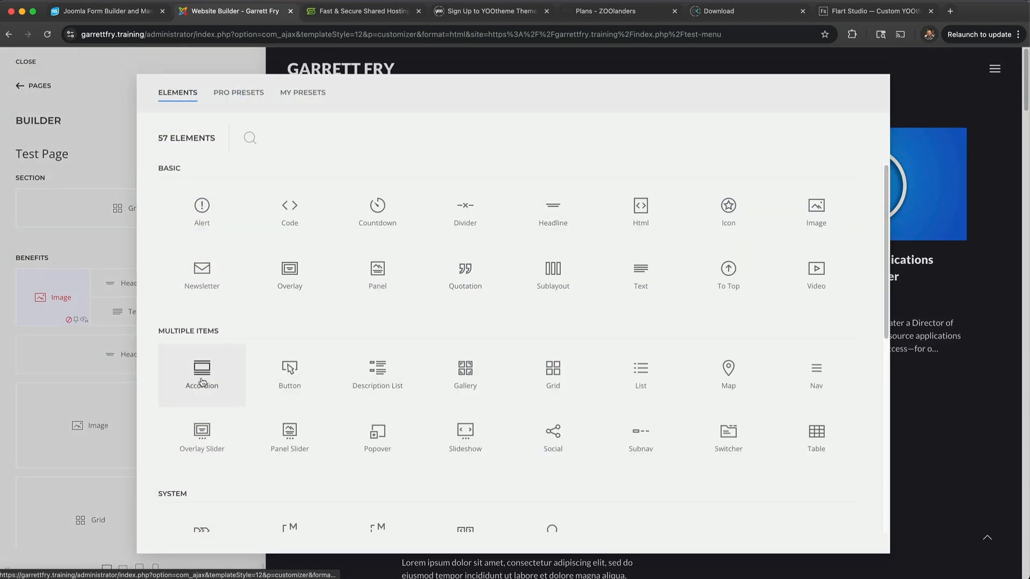
left_click(202, 375)
left_click(137, 232)
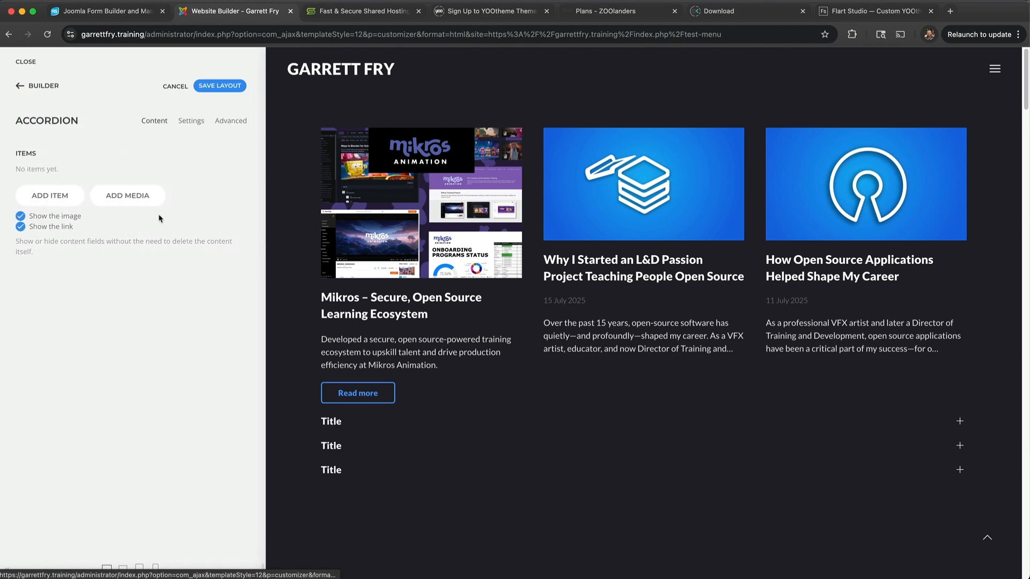
left_click(62, 195)
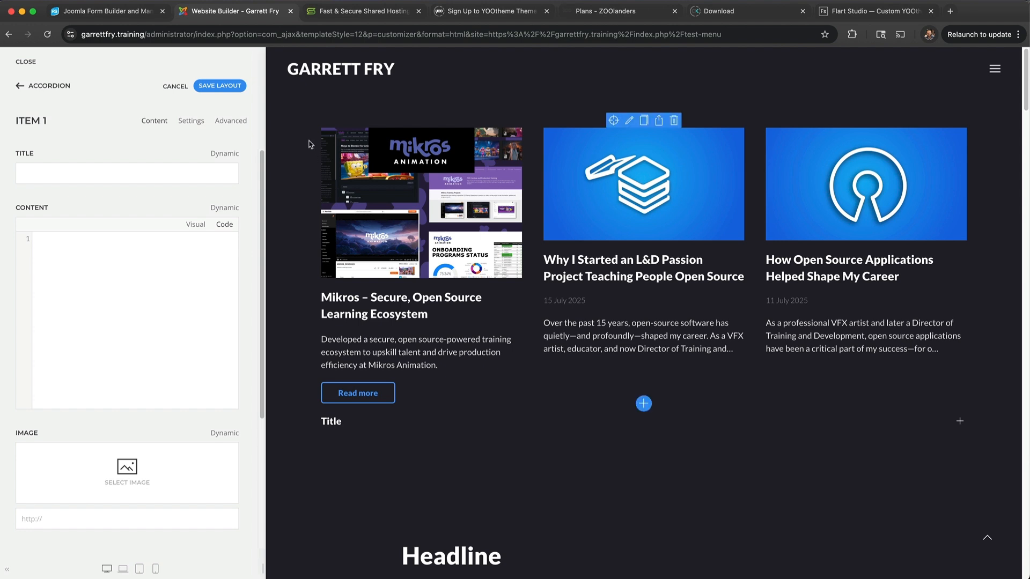
Save the layout with the new accordion and return to the page builder overview.
left_click(220, 86)
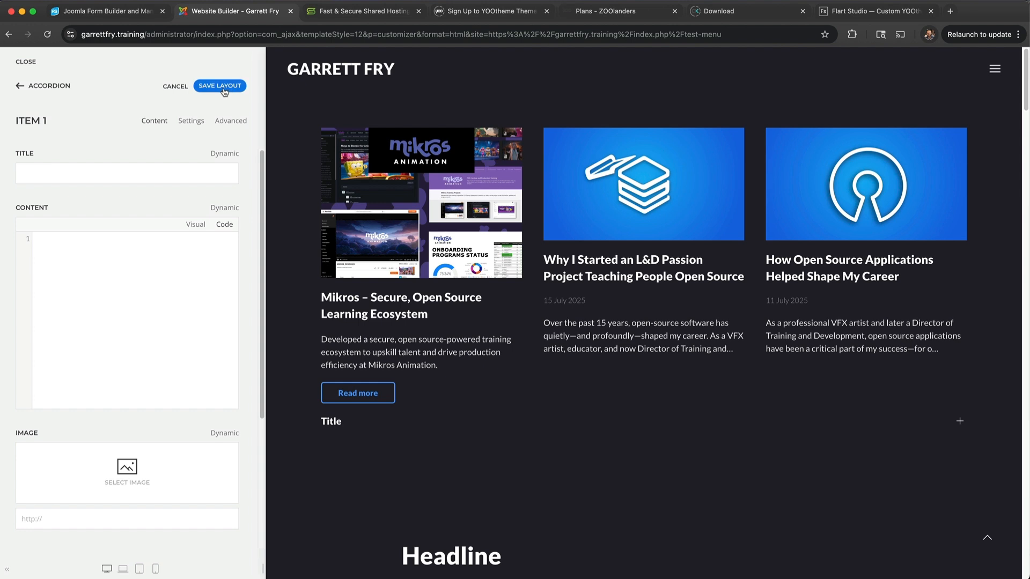
left_click(63, 87)
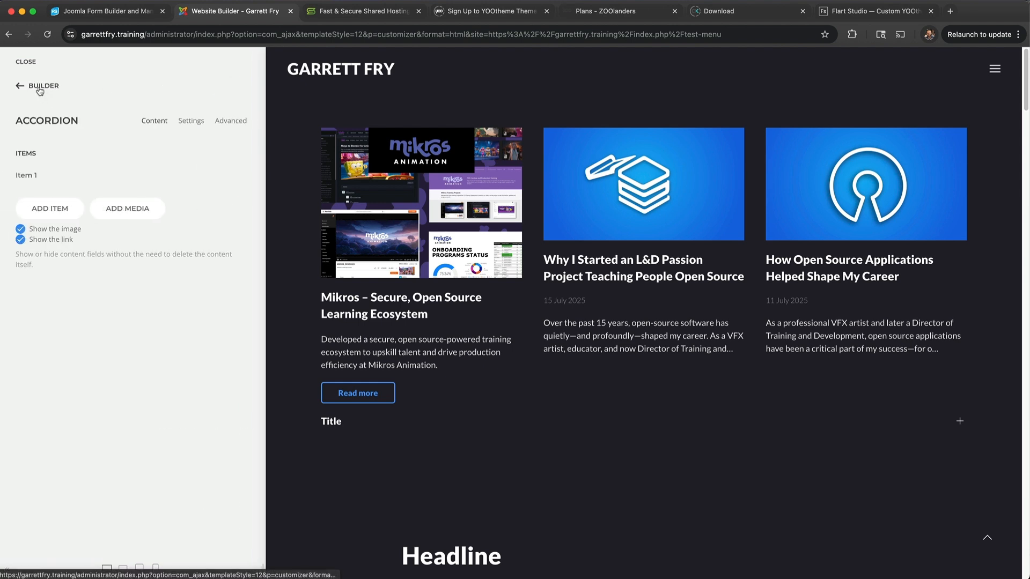
left_click(39, 89)
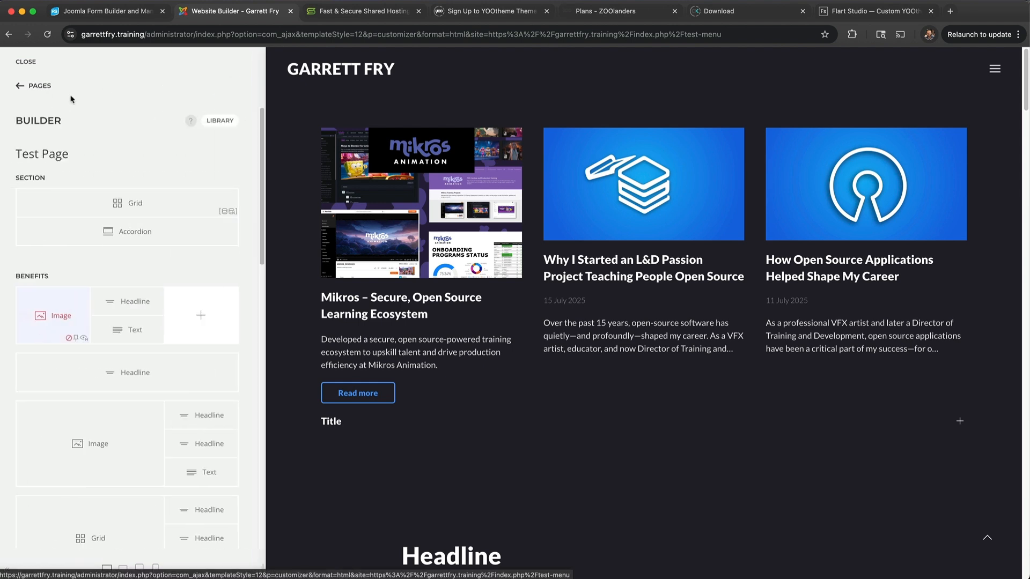
Open the article "Why I Started an L&D Passion Project Teaching People Open Source" from News & Updates in the preview and show the templates list.
left_click(994, 68)
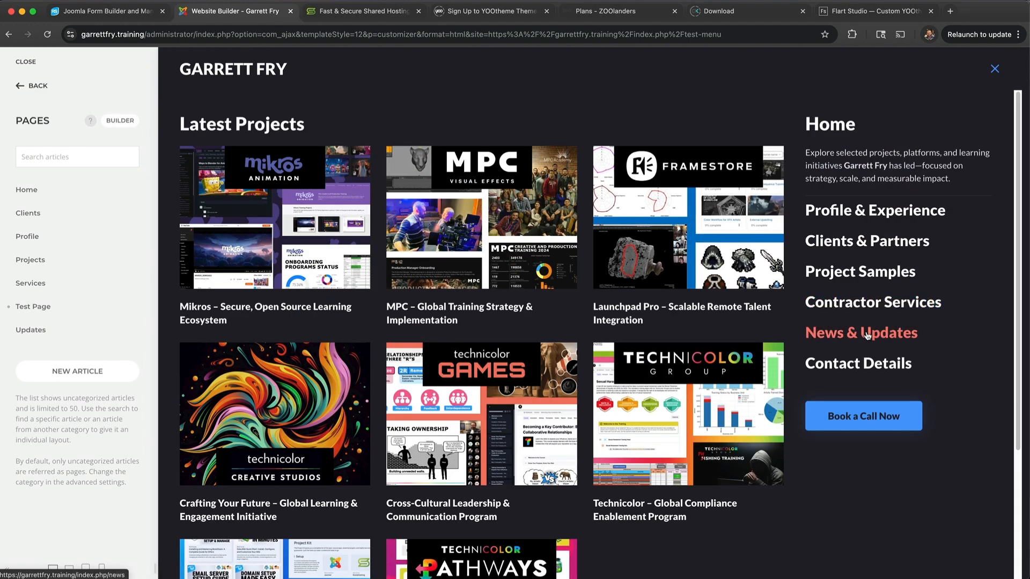
left_click(867, 336)
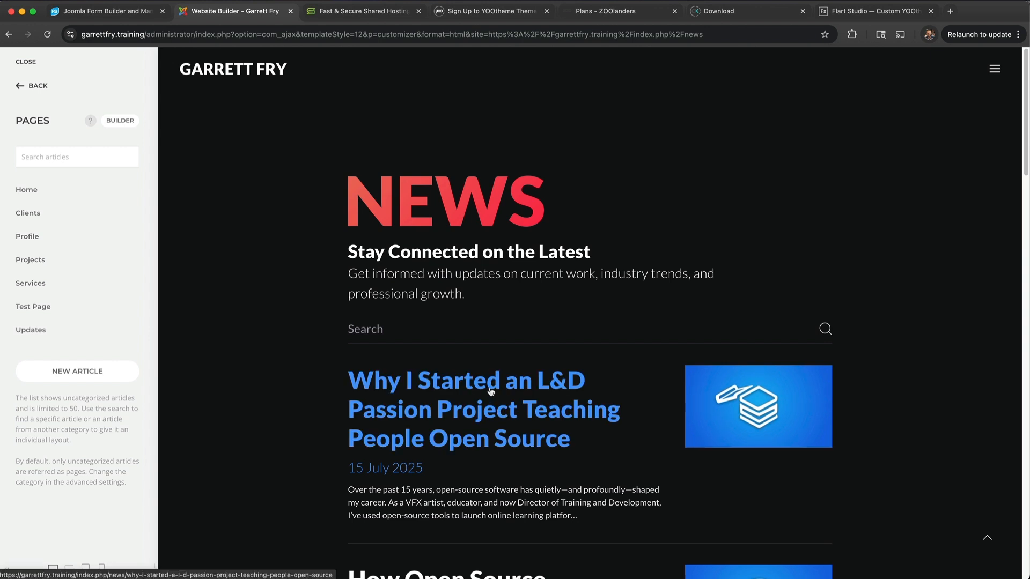
left_click(538, 380)
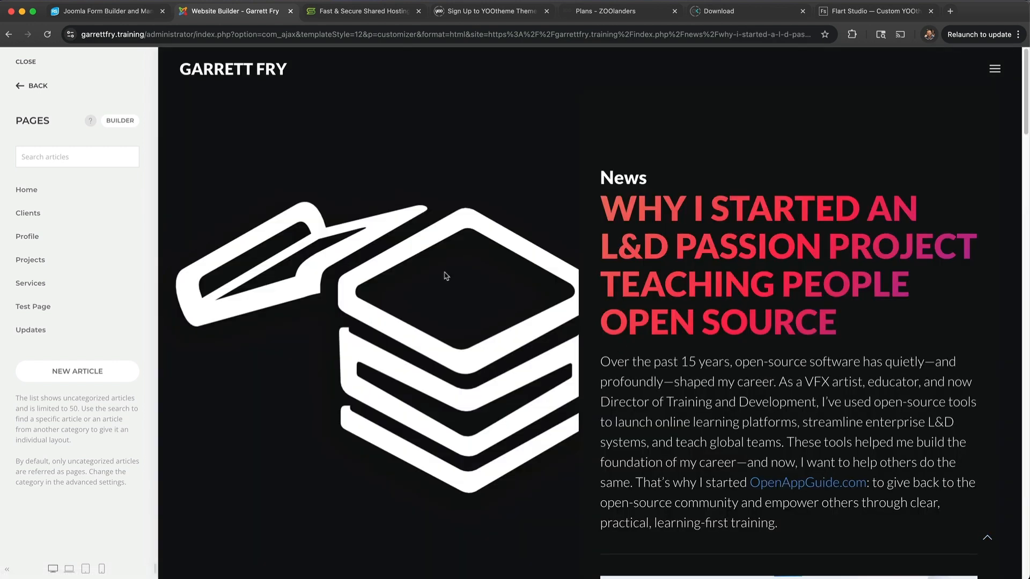
left_click(36, 86)
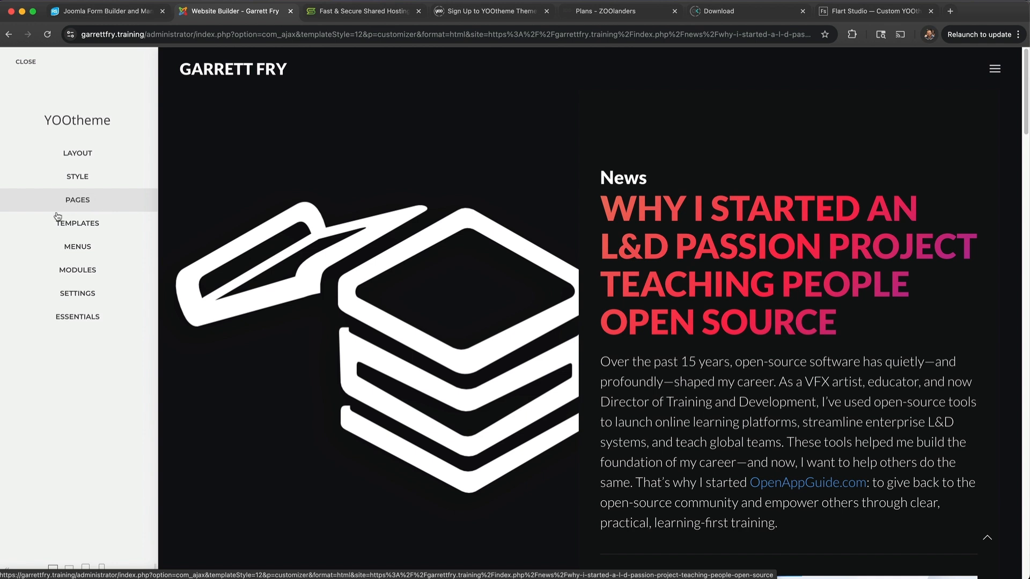
left_click(96, 227)
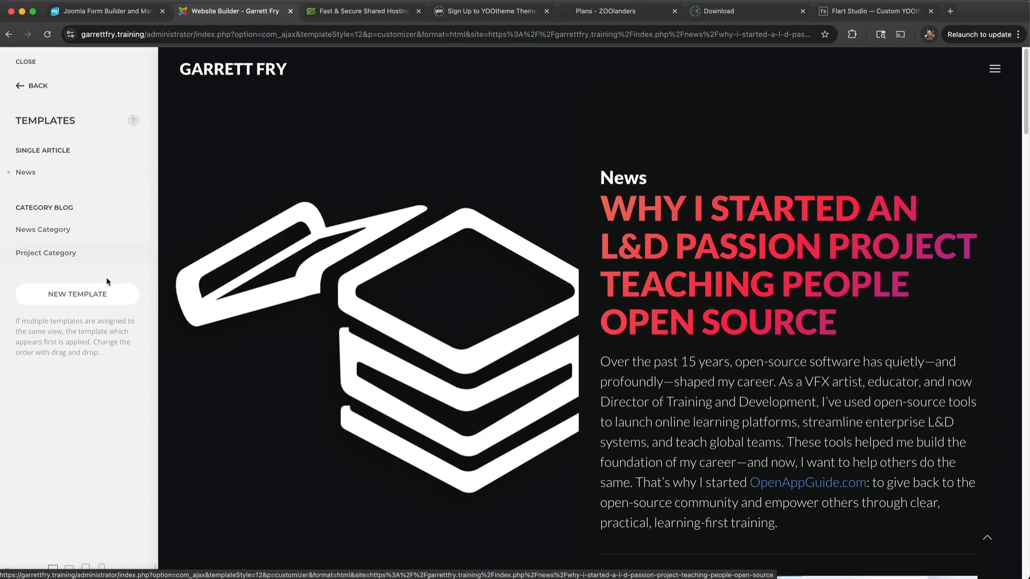
Draft a new Single Article template limited to the News category and the Technology tag, and discard it.
left_click(61, 298)
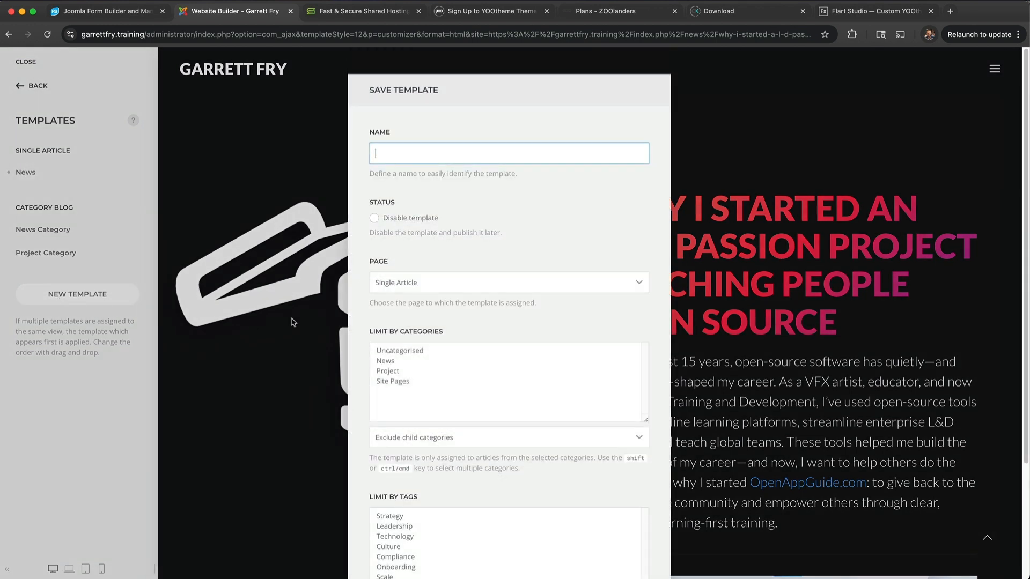
left_click(441, 292)
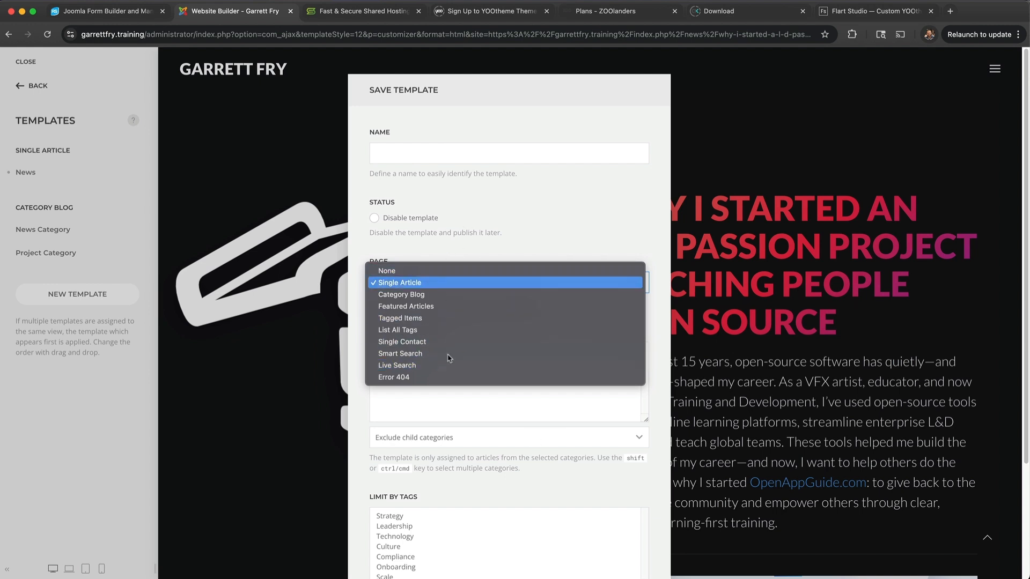
left_click(576, 480)
scroll(515, 464, "down", 5)
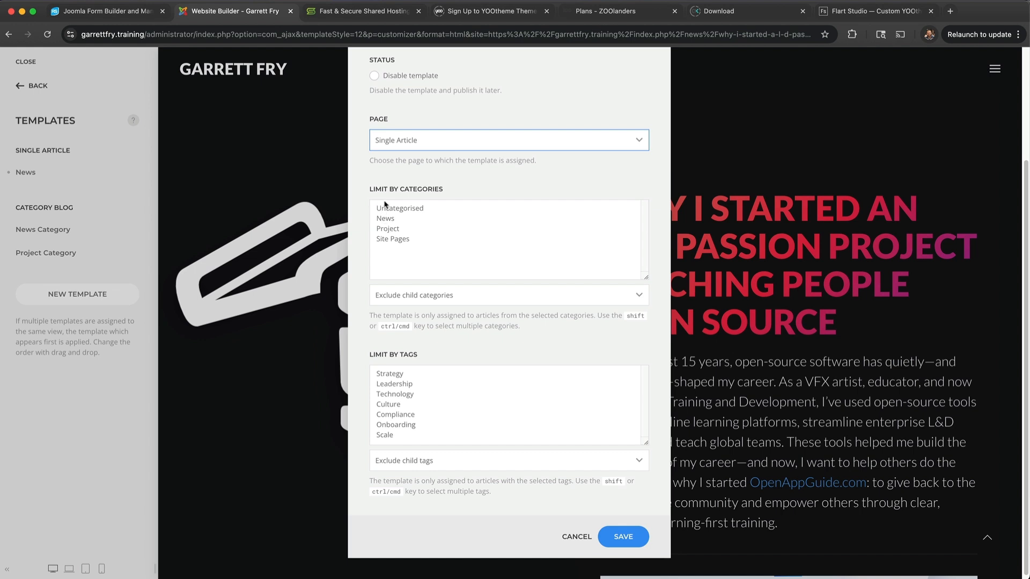
left_click(401, 220)
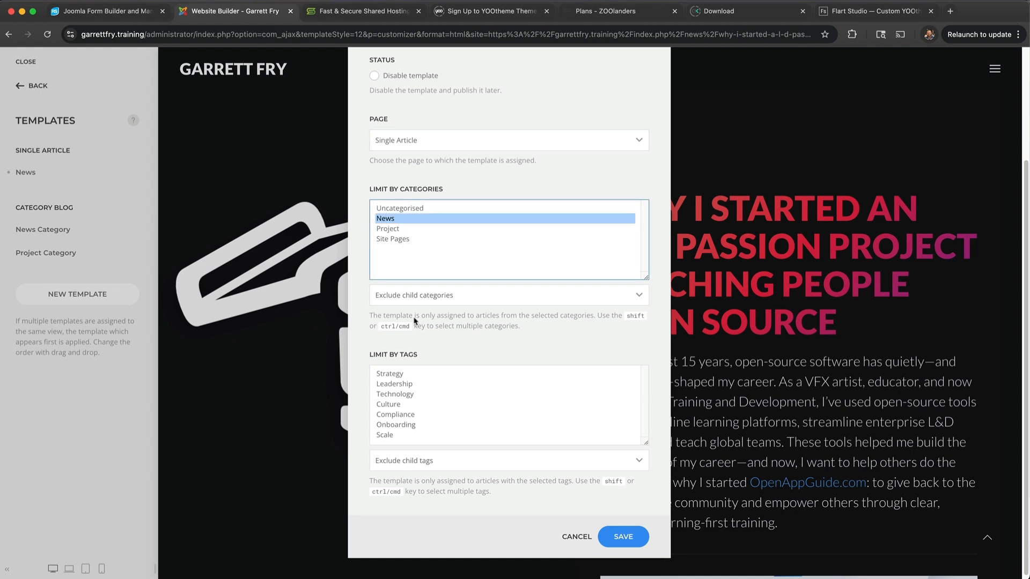
left_click(402, 396)
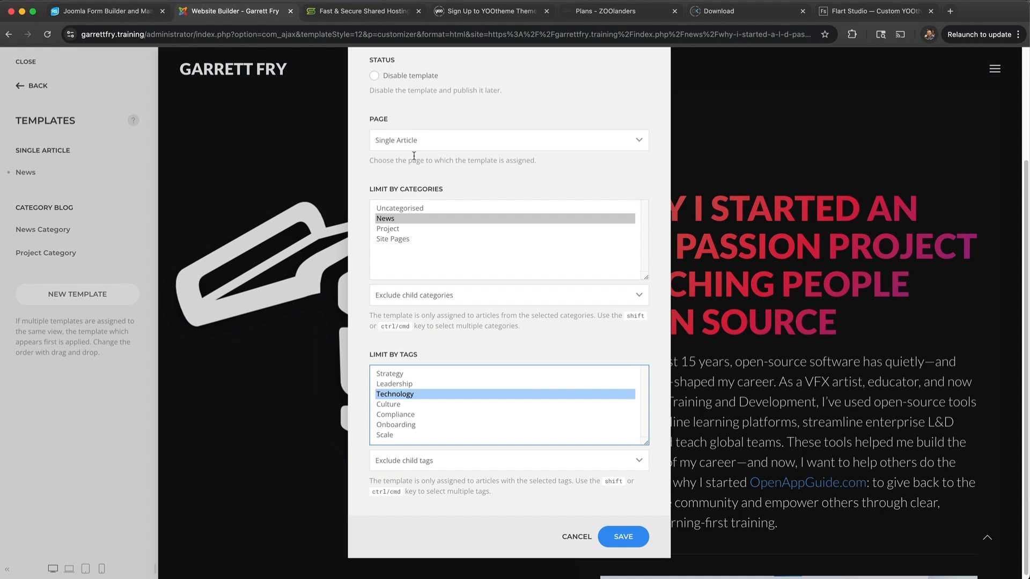
left_click(570, 538)
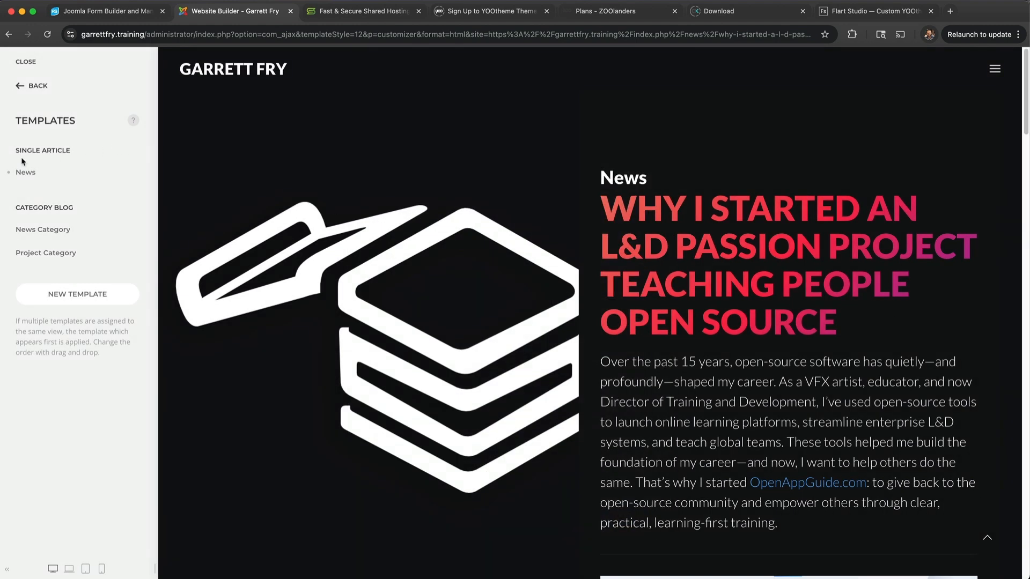
Examine the name, page type and category limit in the settings of the News single article template.
mouse_move(105, 171)
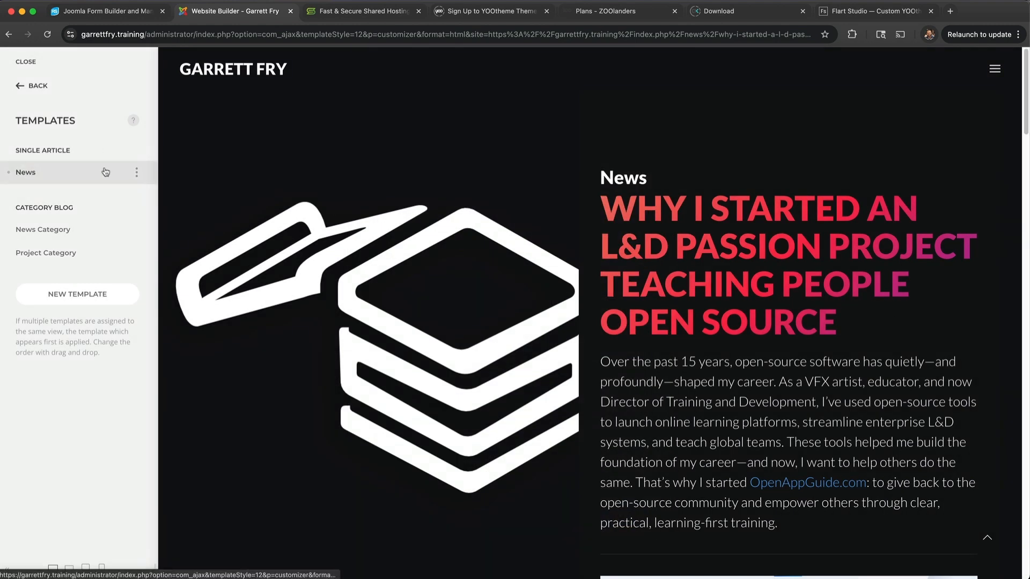
left_click(137, 175)
left_click_drag(403, 165, 377, 163)
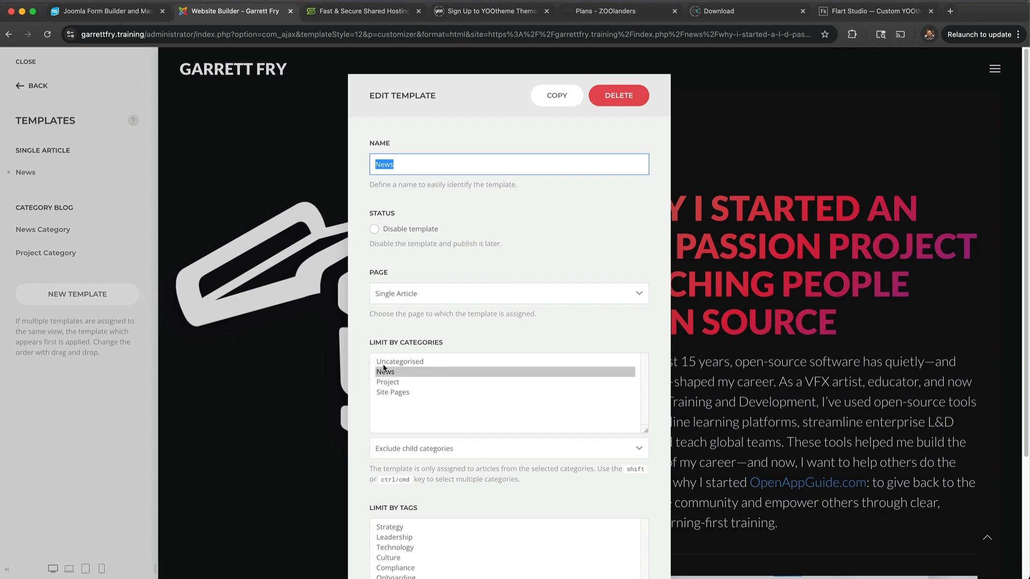
left_click(177, 171)
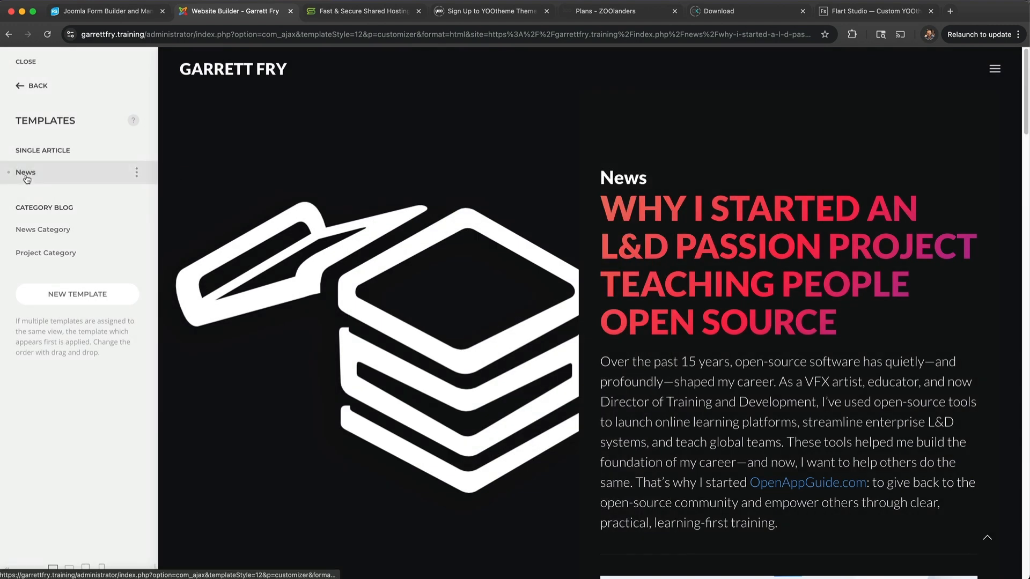
Open the News single article template and examine the dynamic content sources of its two Headline elements.
left_click(27, 177)
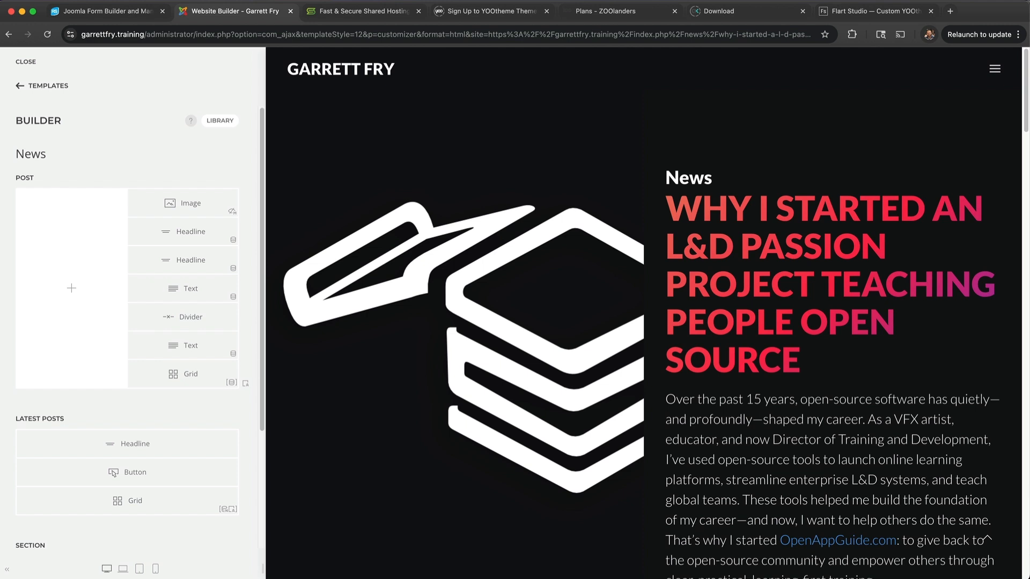
mouse_move(170, 232)
left_click(161, 235)
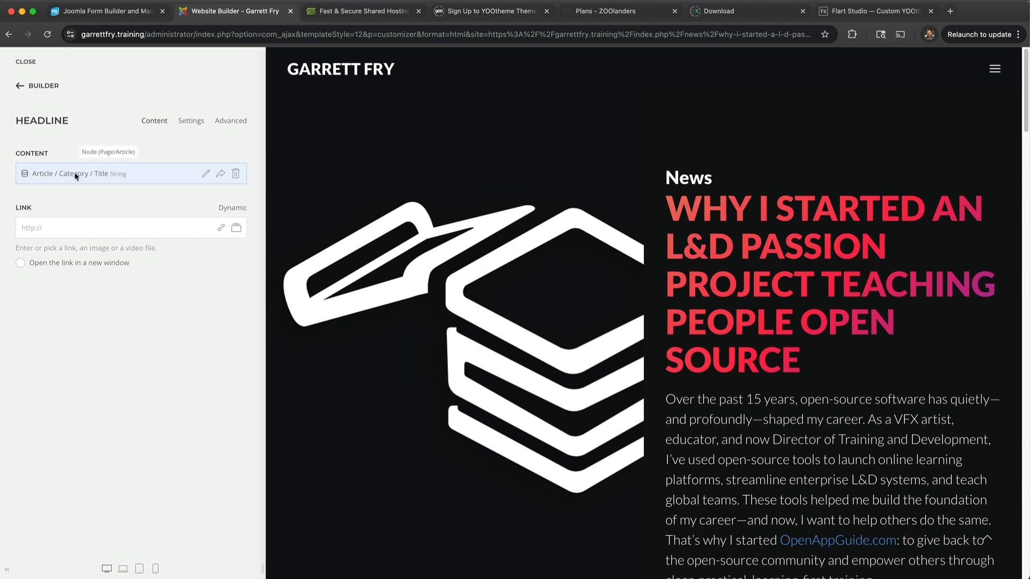
left_click(41, 88)
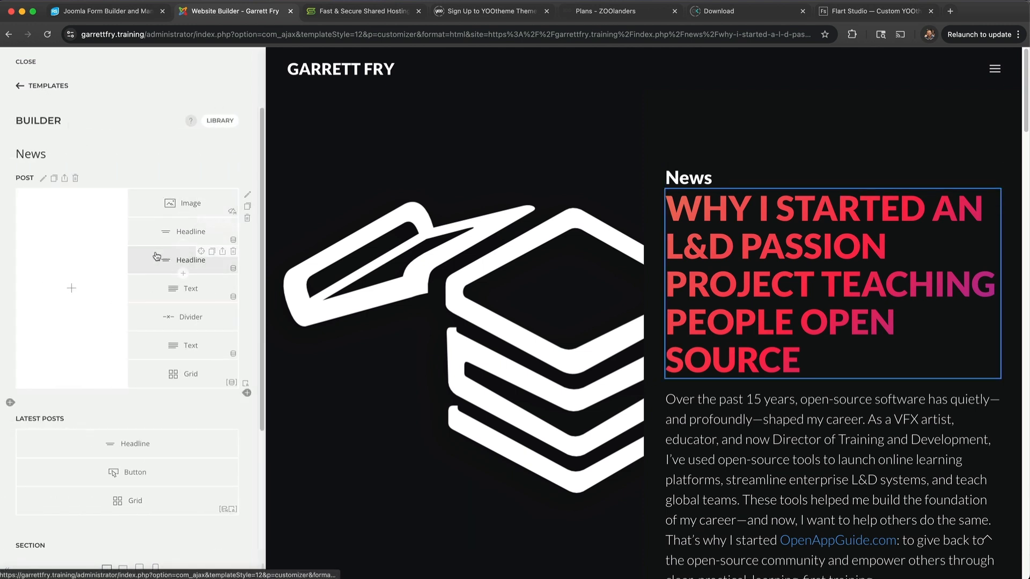
left_click(156, 259)
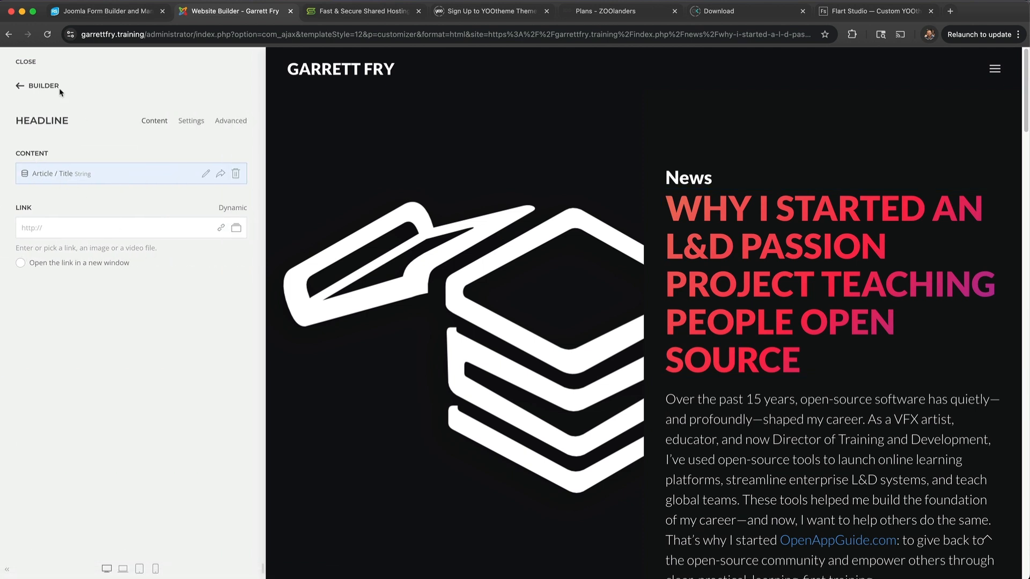
left_click(43, 86)
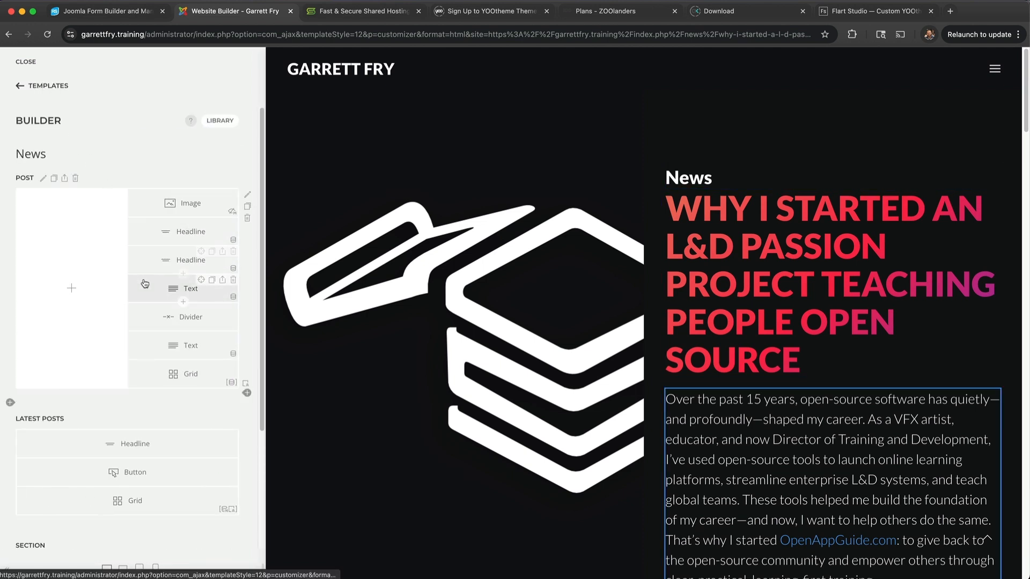
Examine the content field mapping of the Text element above the divider and compare it with the article's intro paragraph in the preview.
left_click(167, 290)
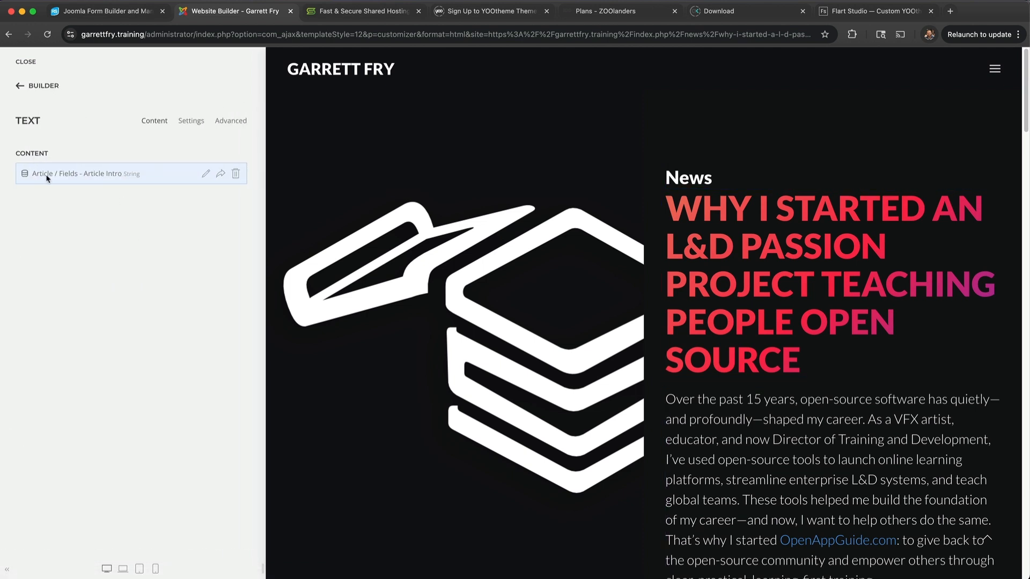
left_click(75, 174)
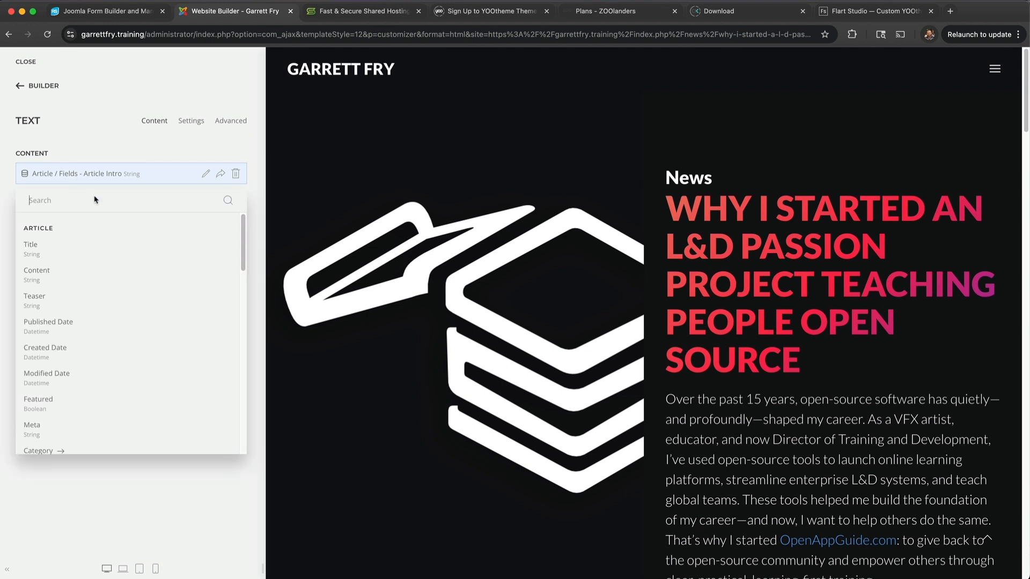
scroll(76, 322, "down", 10)
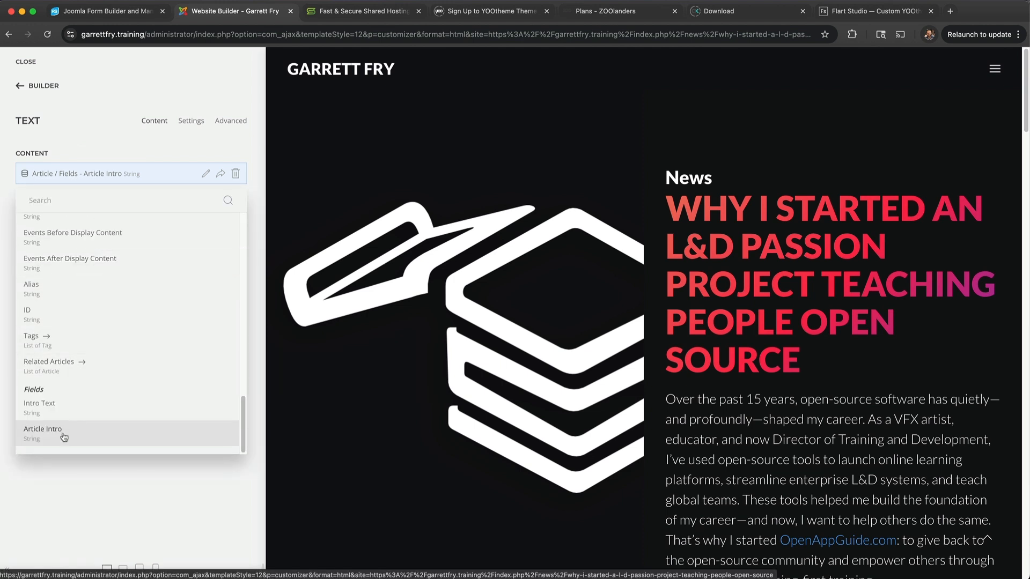
left_click(101, 488)
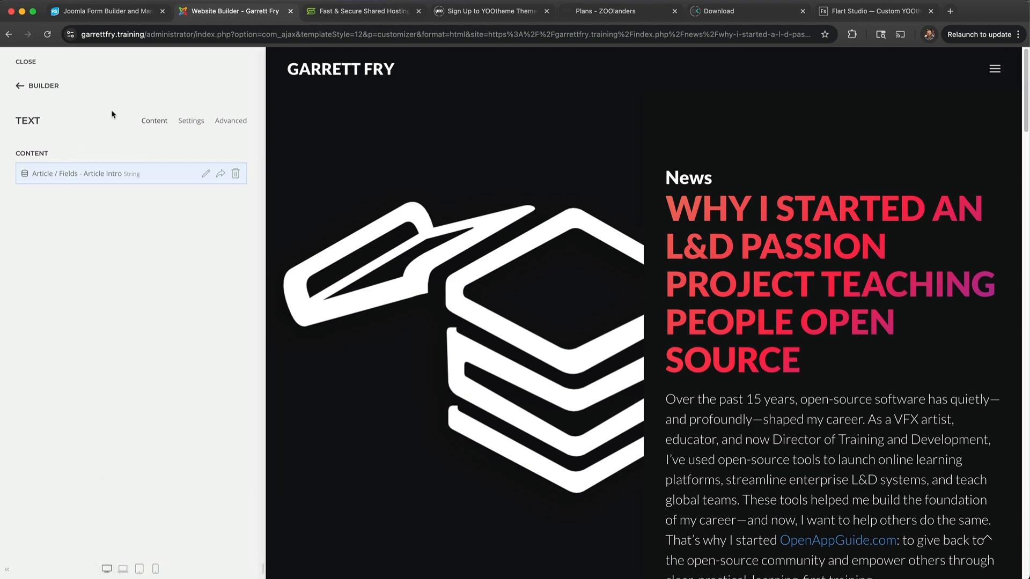
scroll(821, 395, "down", 3)
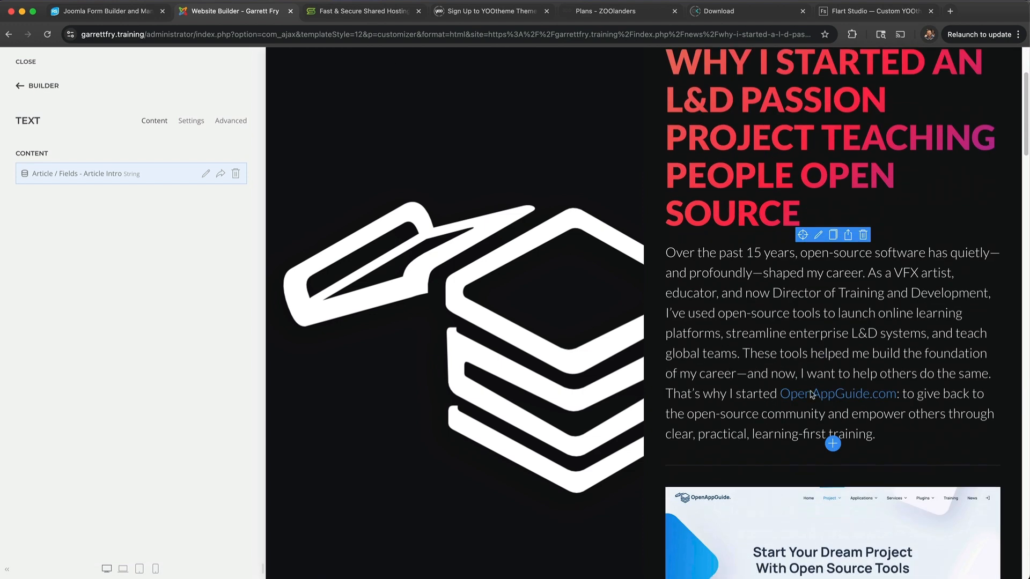
left_click_drag(665, 252, 882, 438)
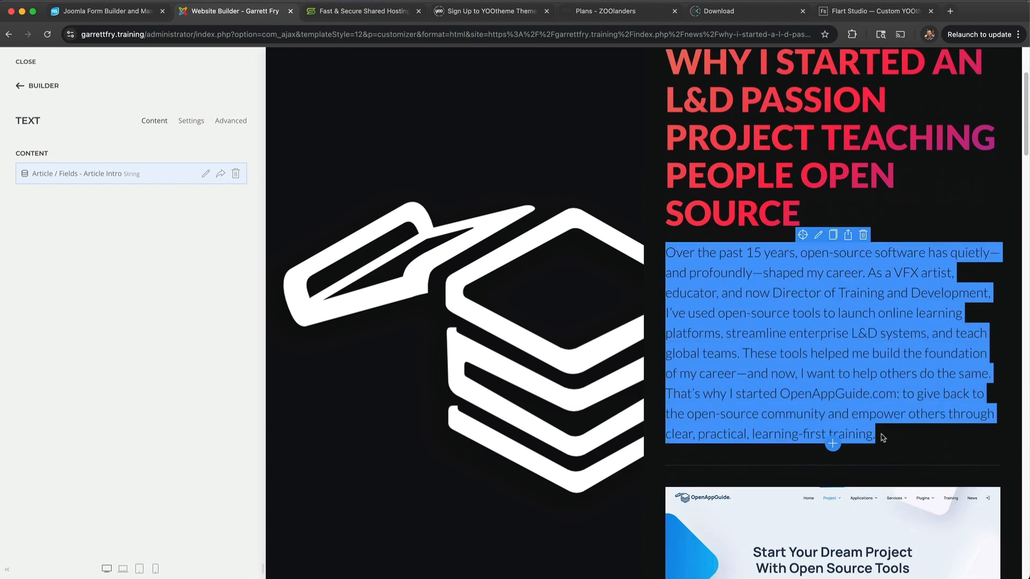
left_click(899, 374)
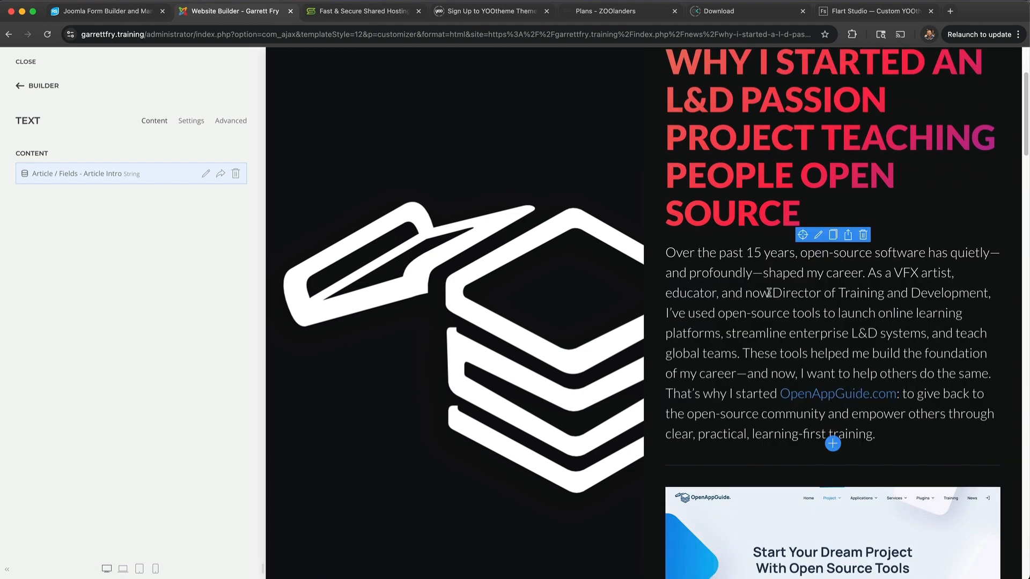
scroll(757, 310, "up", 1)
scroll(751, 311, "down", 1)
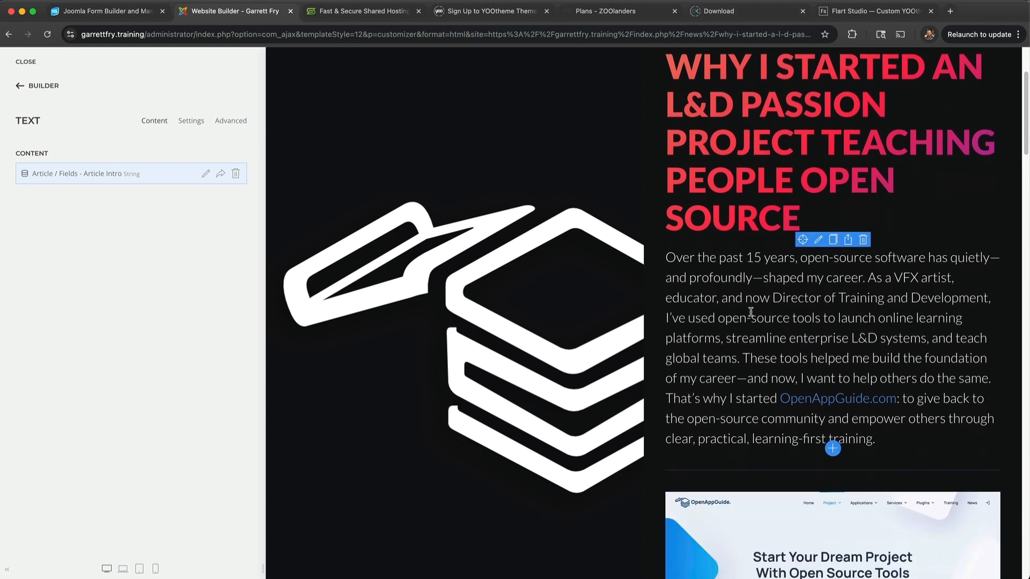
left_click(42, 86)
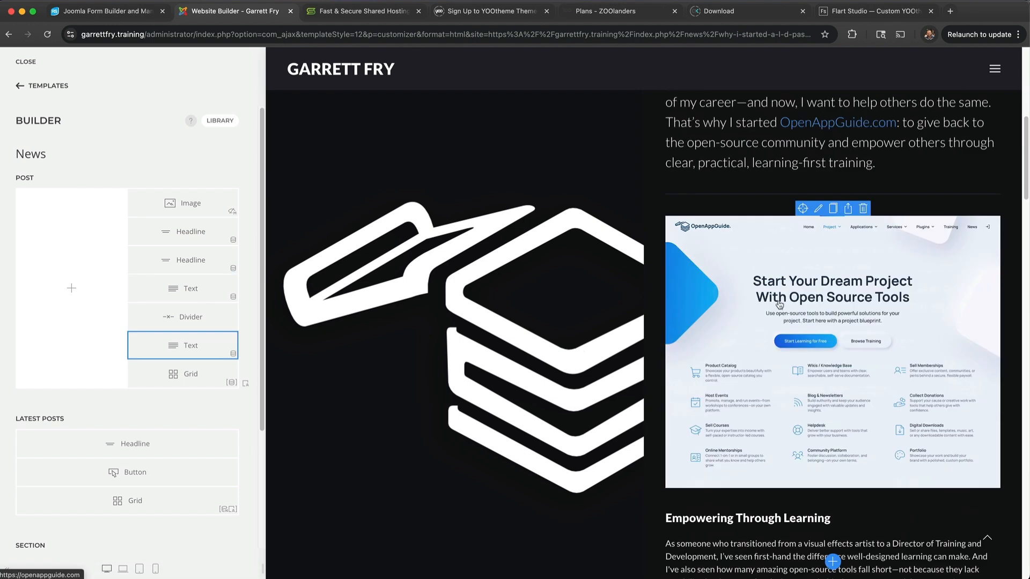
Examine the content source of the Text element below the divider and review the article body through Latest Posts in the preview.
left_click(197, 347)
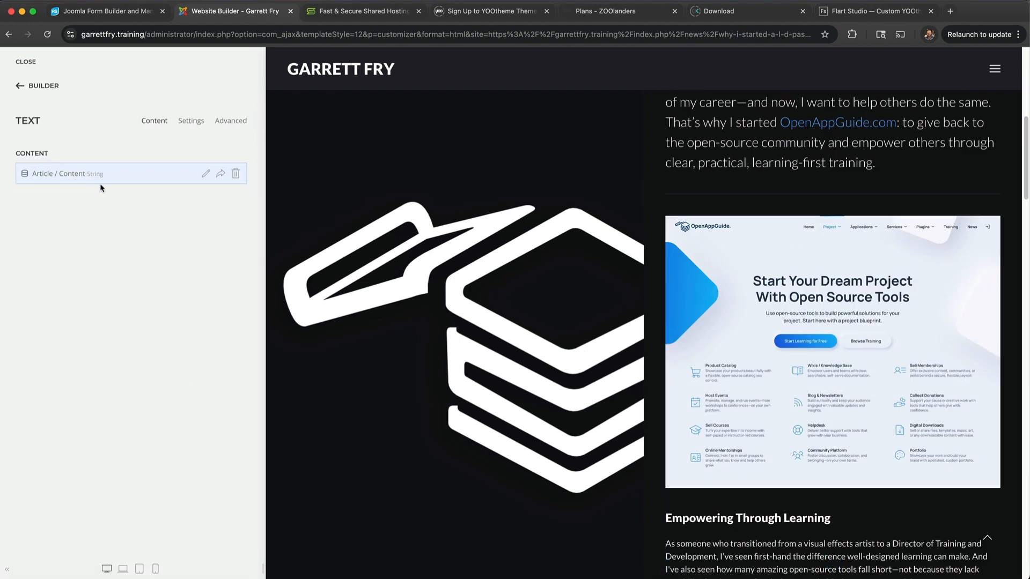
scroll(749, 303, "down", 15)
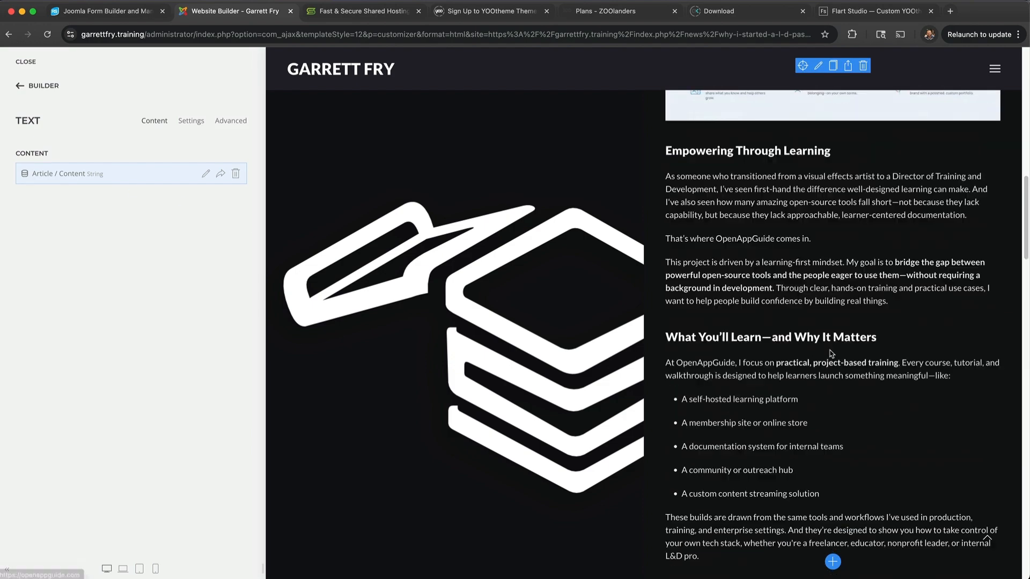
scroll(751, 263, "down", 5)
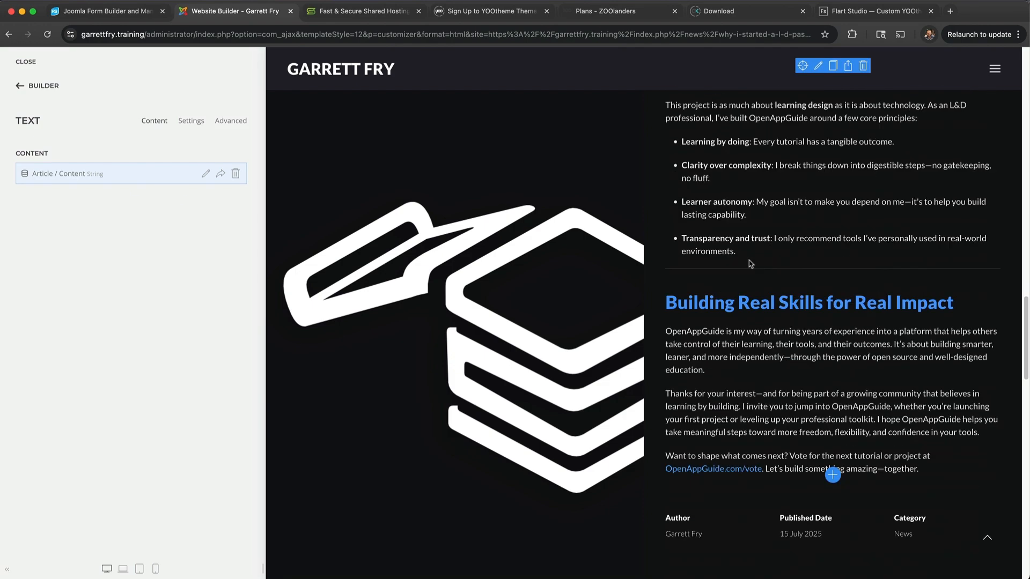
scroll(729, 292, "up", 15)
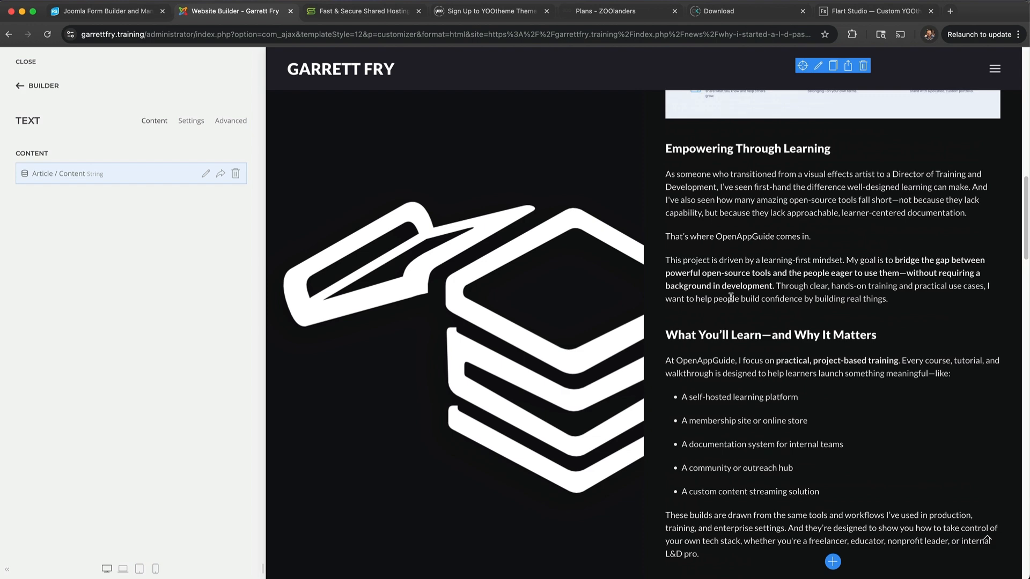
scroll(731, 298, "up", 15)
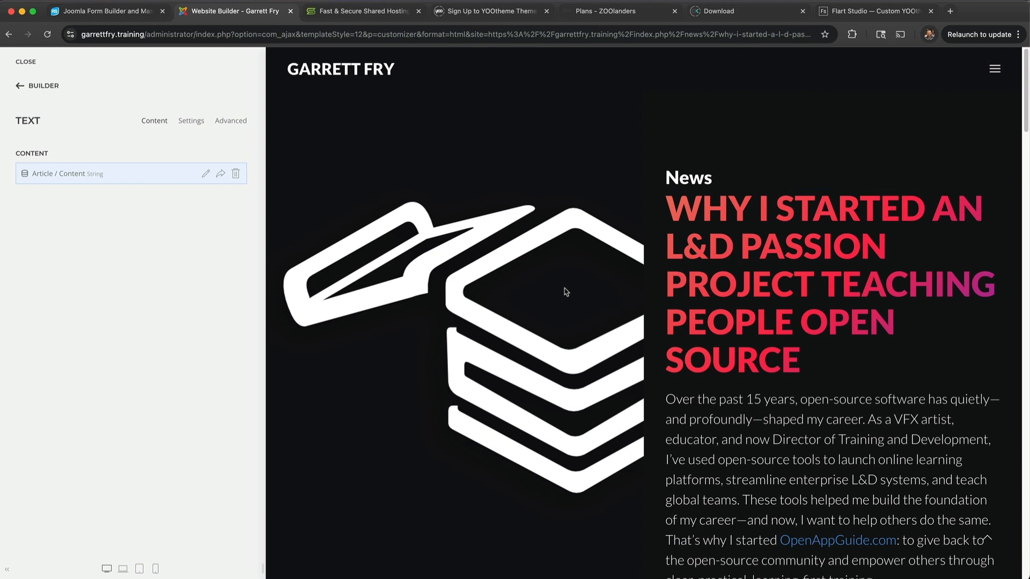
scroll(563, 288, "down", 10)
scroll(564, 285, "down", 15)
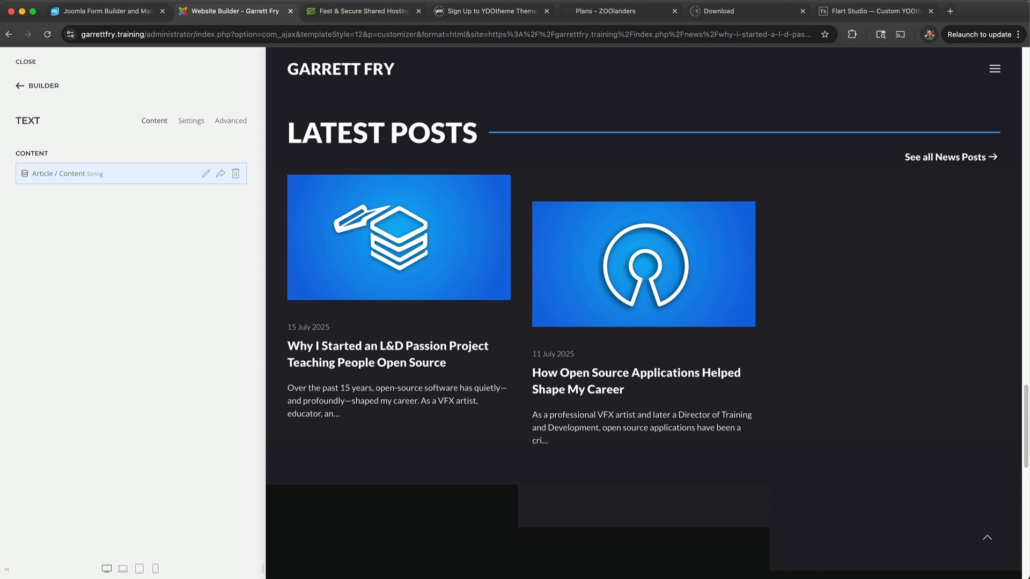
Open the News Category template under Category Blog and review its article listing in the preview.
left_click(49, 86)
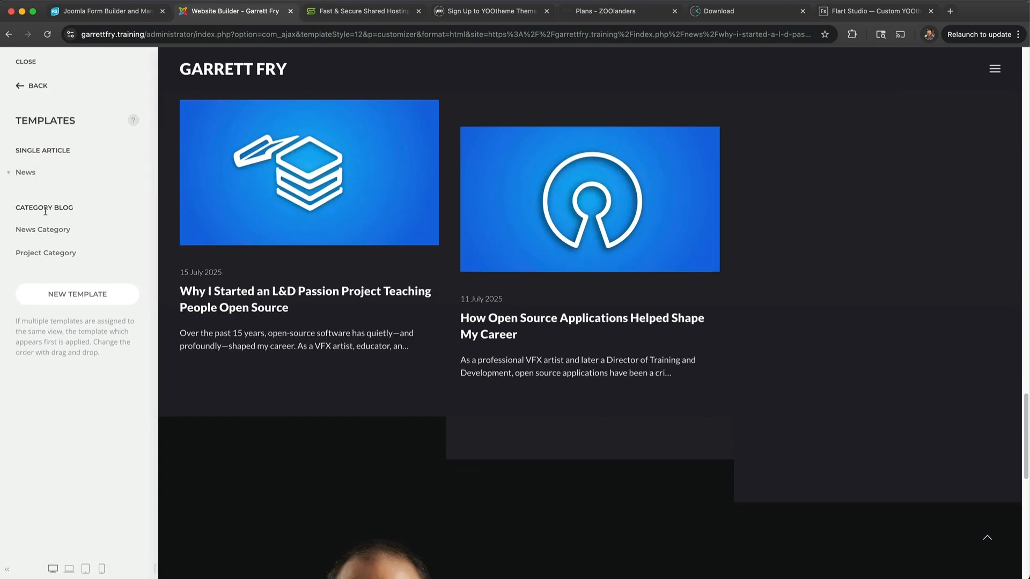
left_click_drag(14, 209, 76, 213)
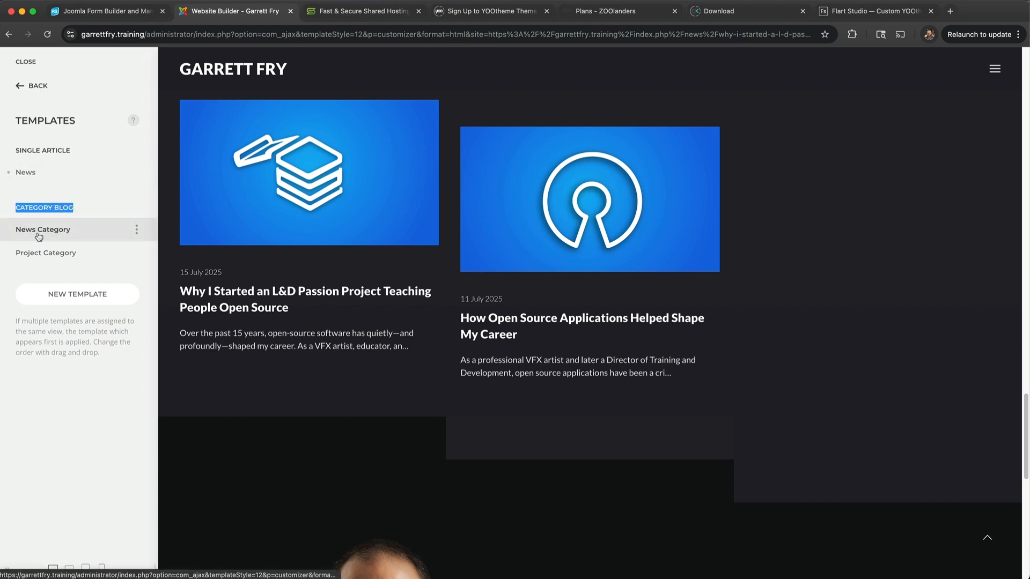
left_click(54, 234)
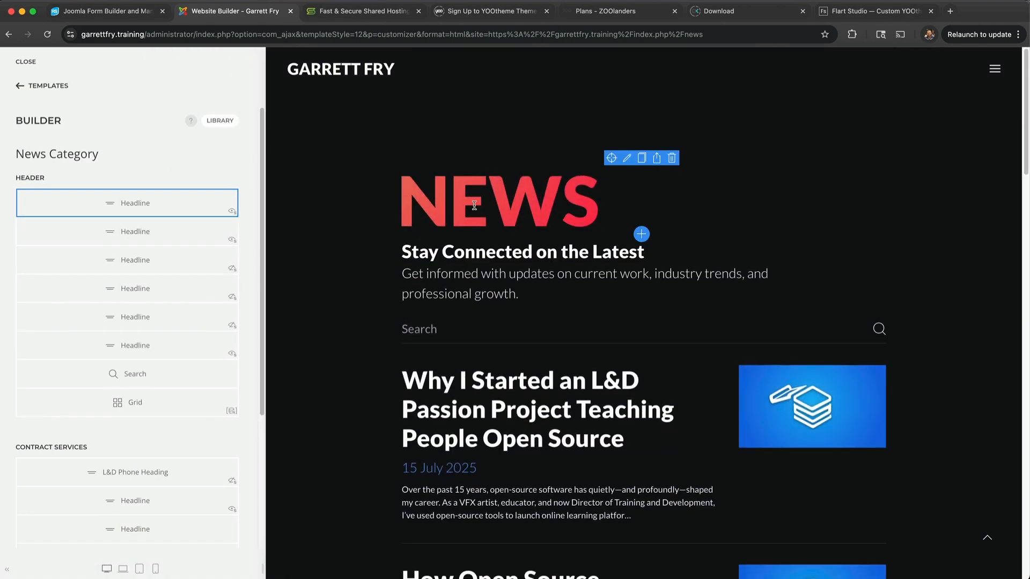
scroll(475, 205, "down", 3)
scroll(429, 190, "down", 2)
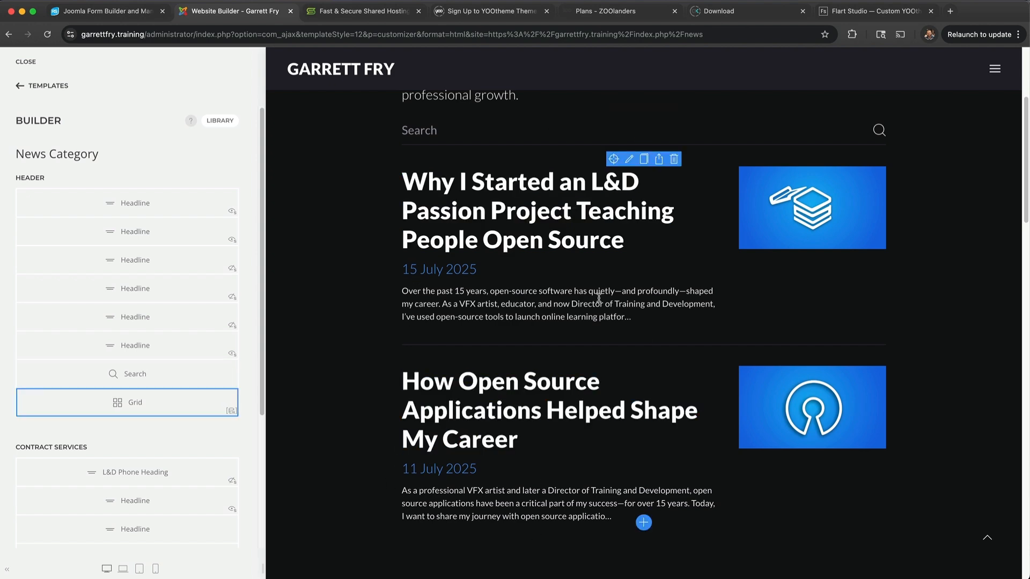
scroll(449, 277, "up", 4)
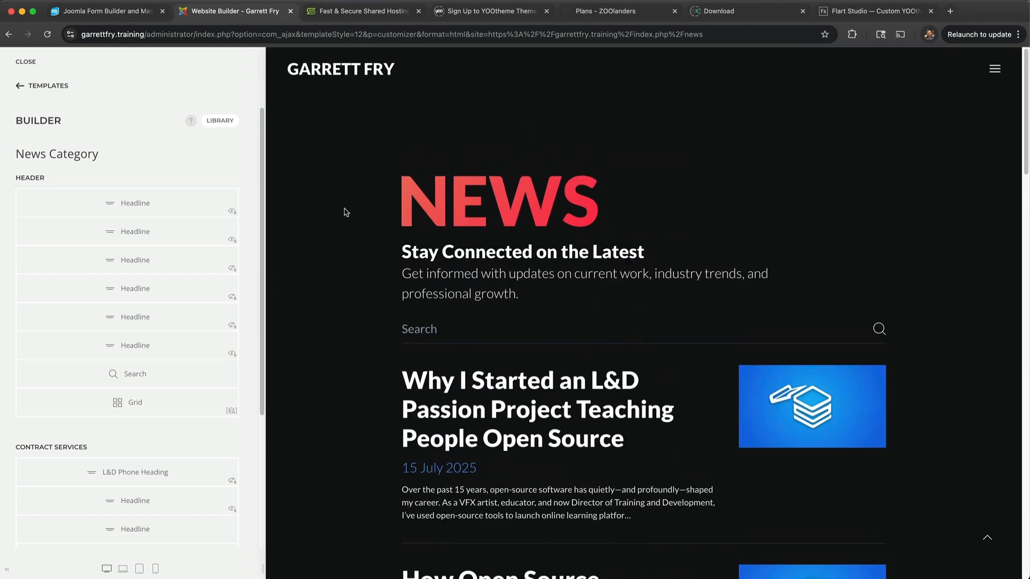
double_click(58, 155)
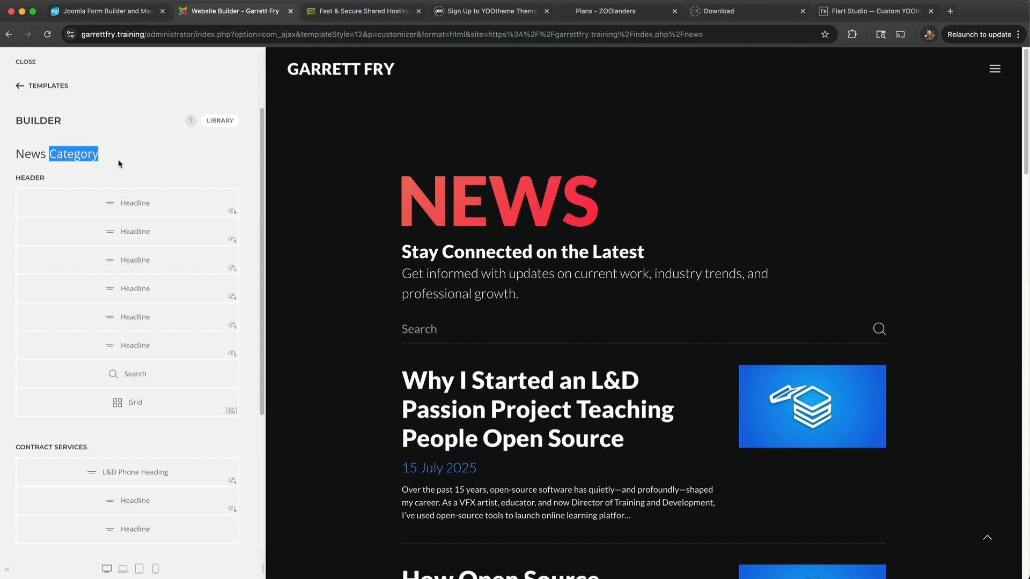
left_click(119, 161)
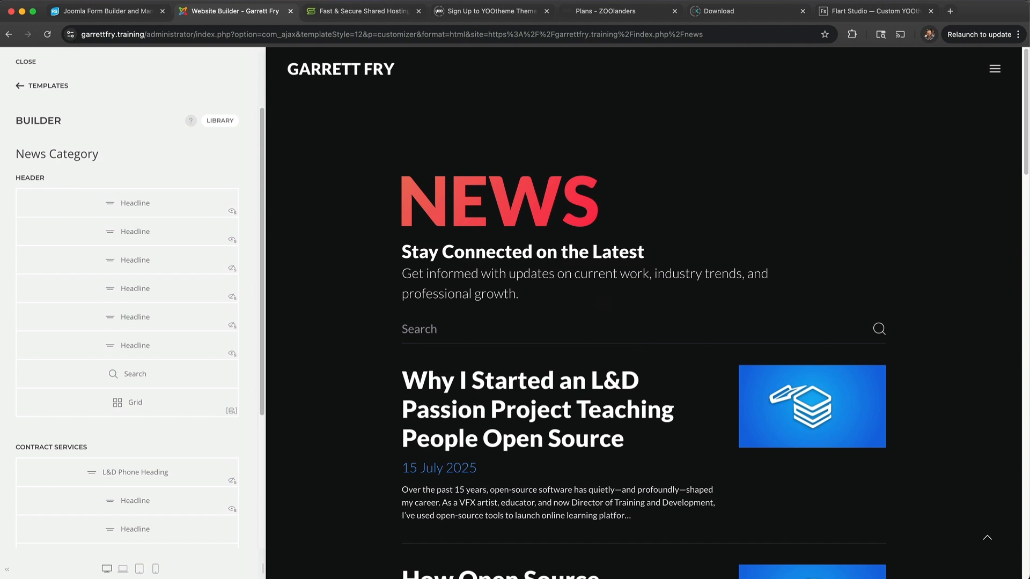
Leave the News Category template and show the items of the Main Menu.
left_click(55, 85)
left_click(26, 89)
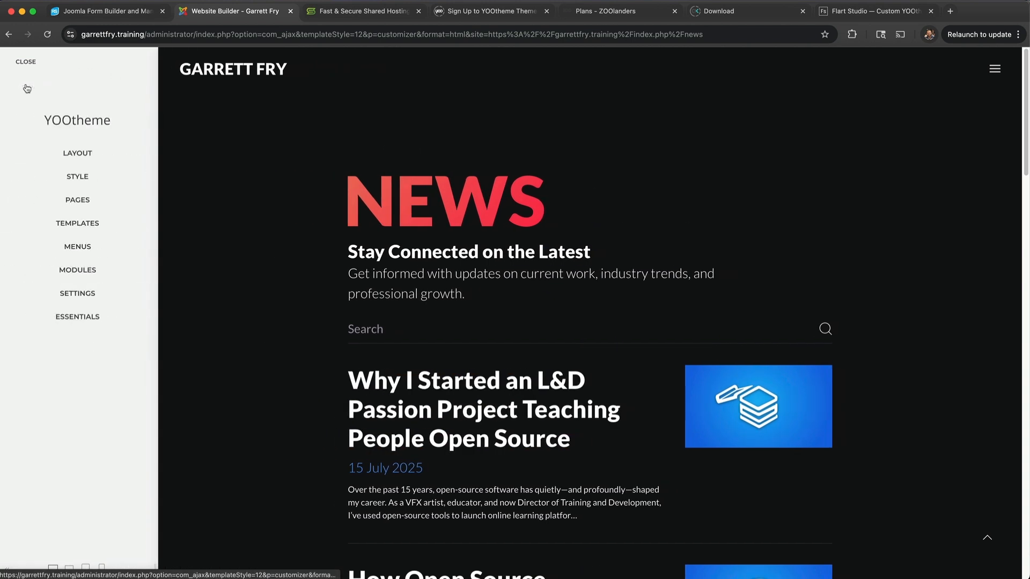
left_click(77, 246)
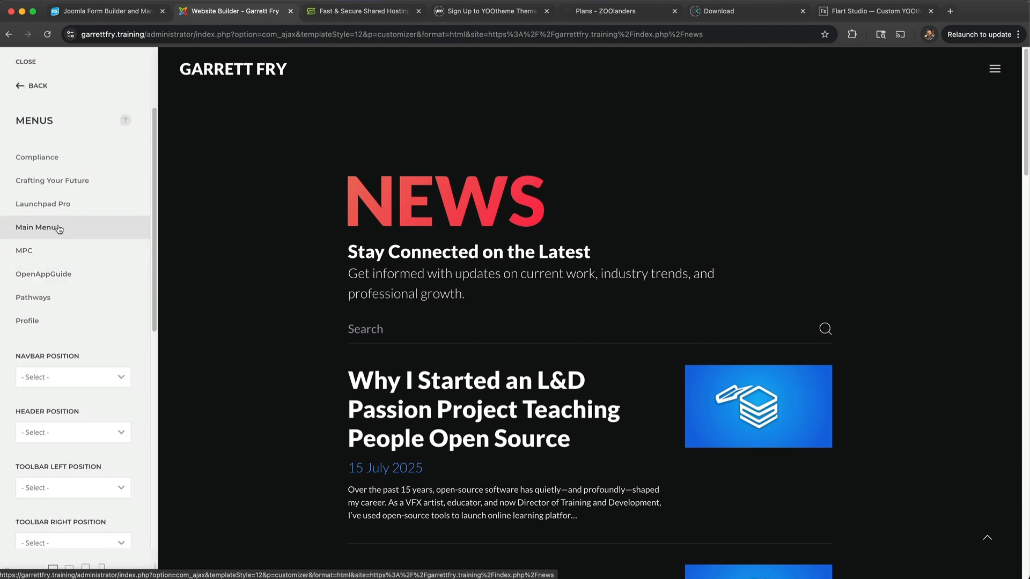
left_click(59, 229)
scroll(59, 230, "down", 1)
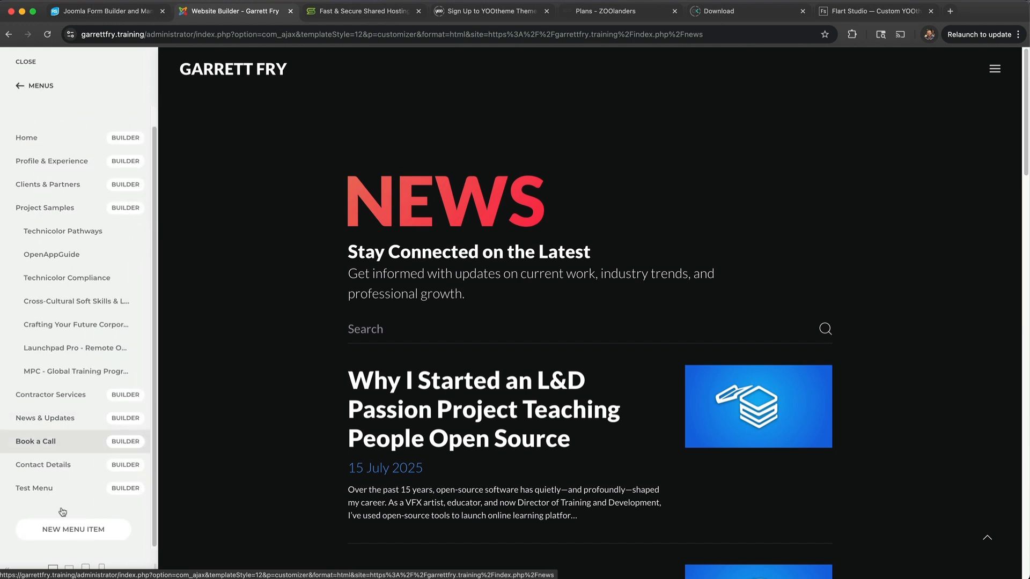
Draft a new Main Menu item of type Category Blog for the News category, and discard it.
left_click(72, 530)
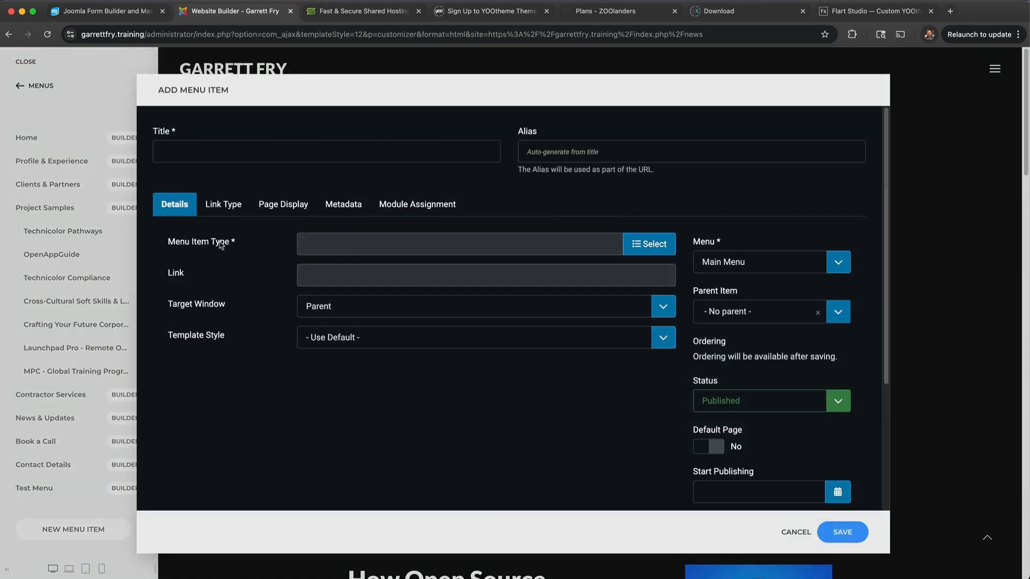
left_click(634, 243)
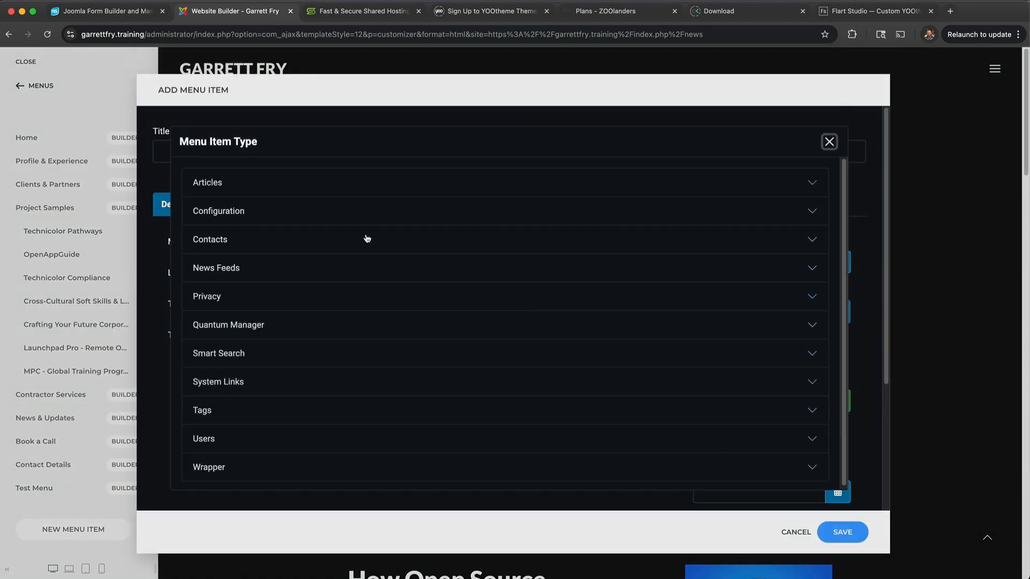
left_click(236, 191)
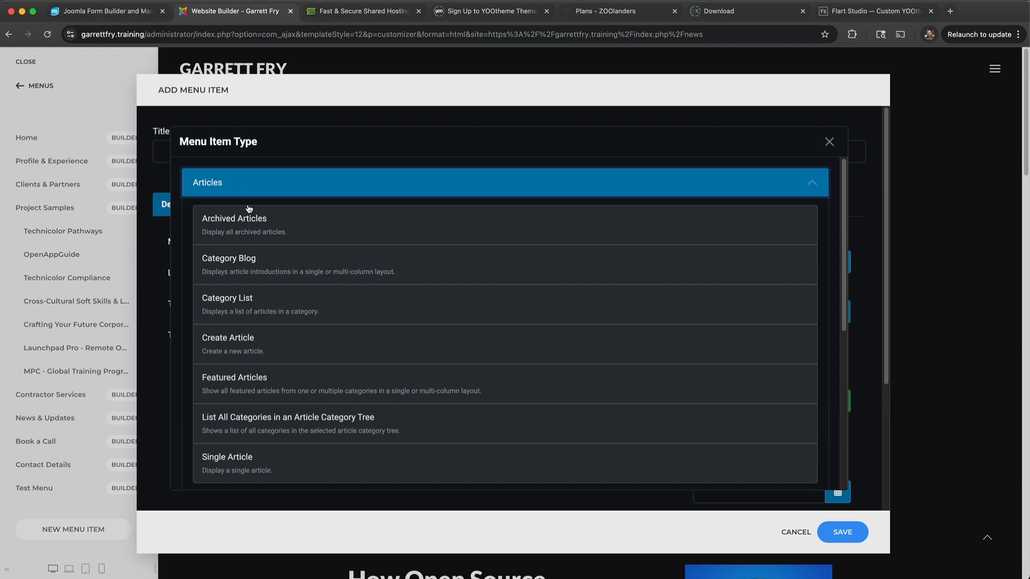
left_click(248, 265)
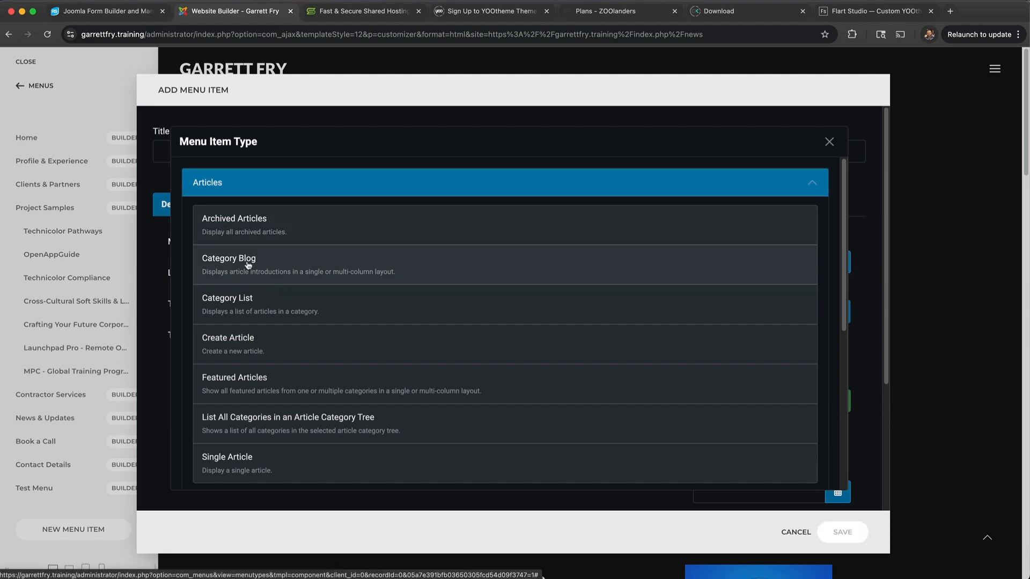
left_click(585, 277)
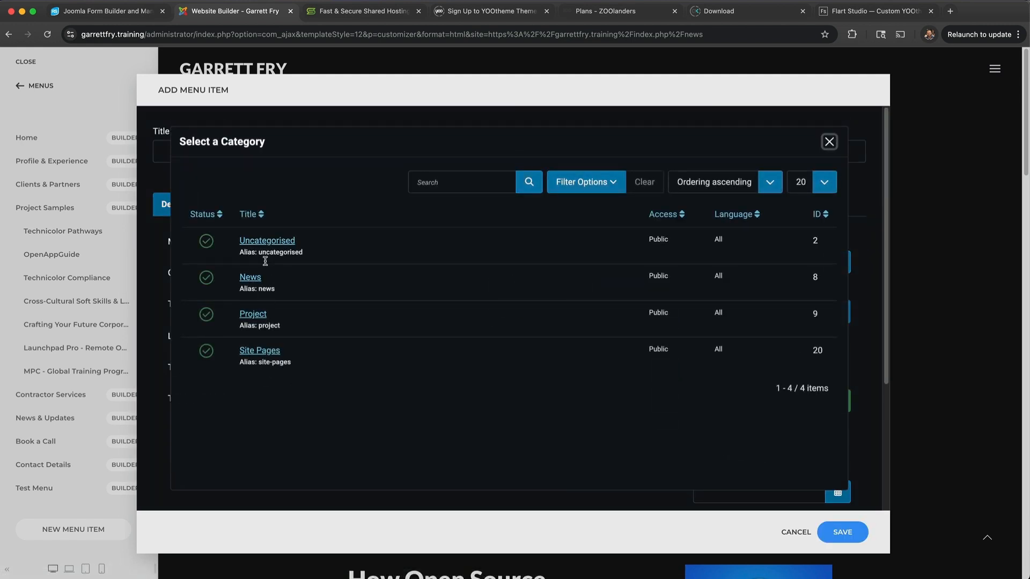
left_click(246, 281)
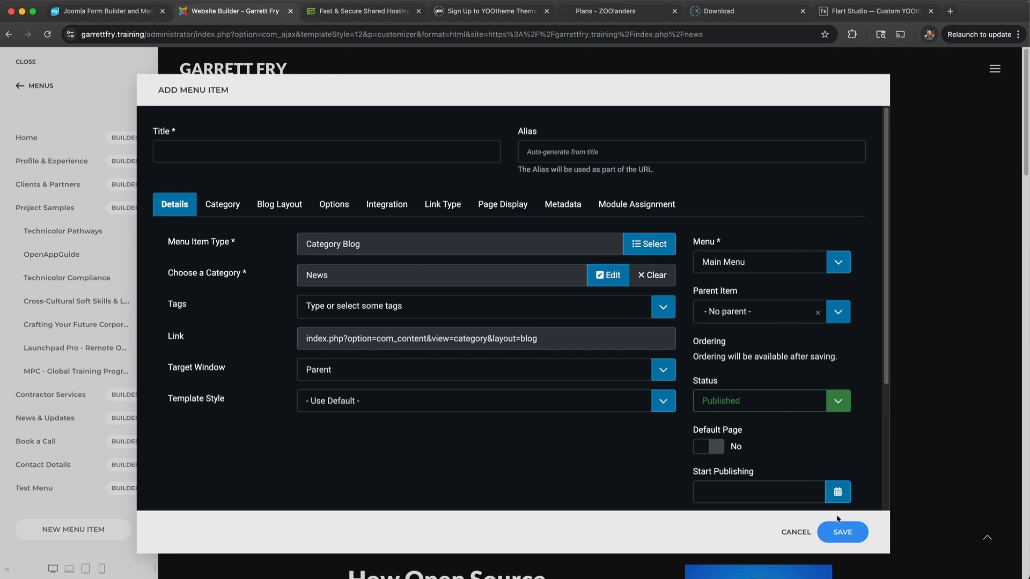
left_click(796, 532)
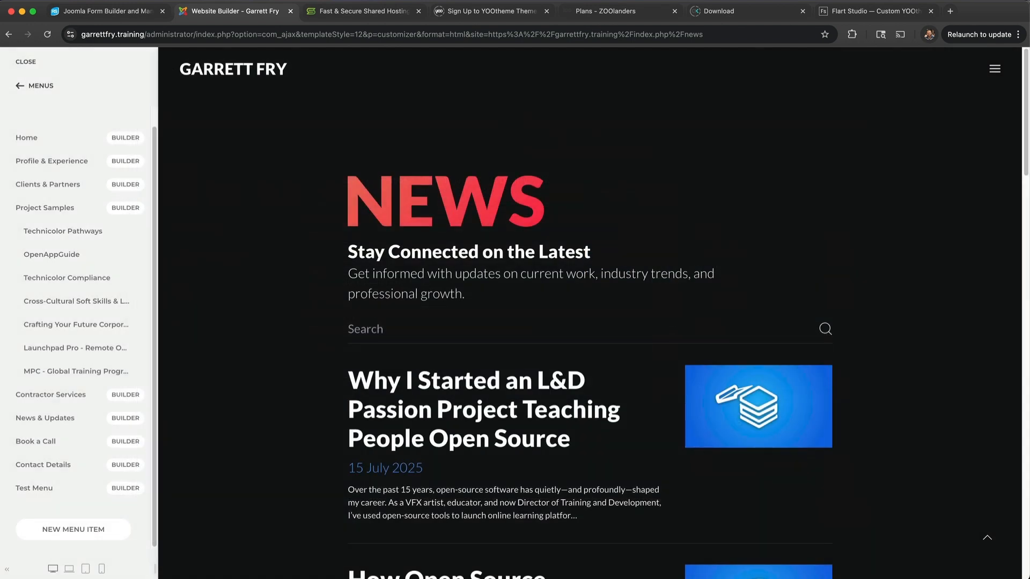